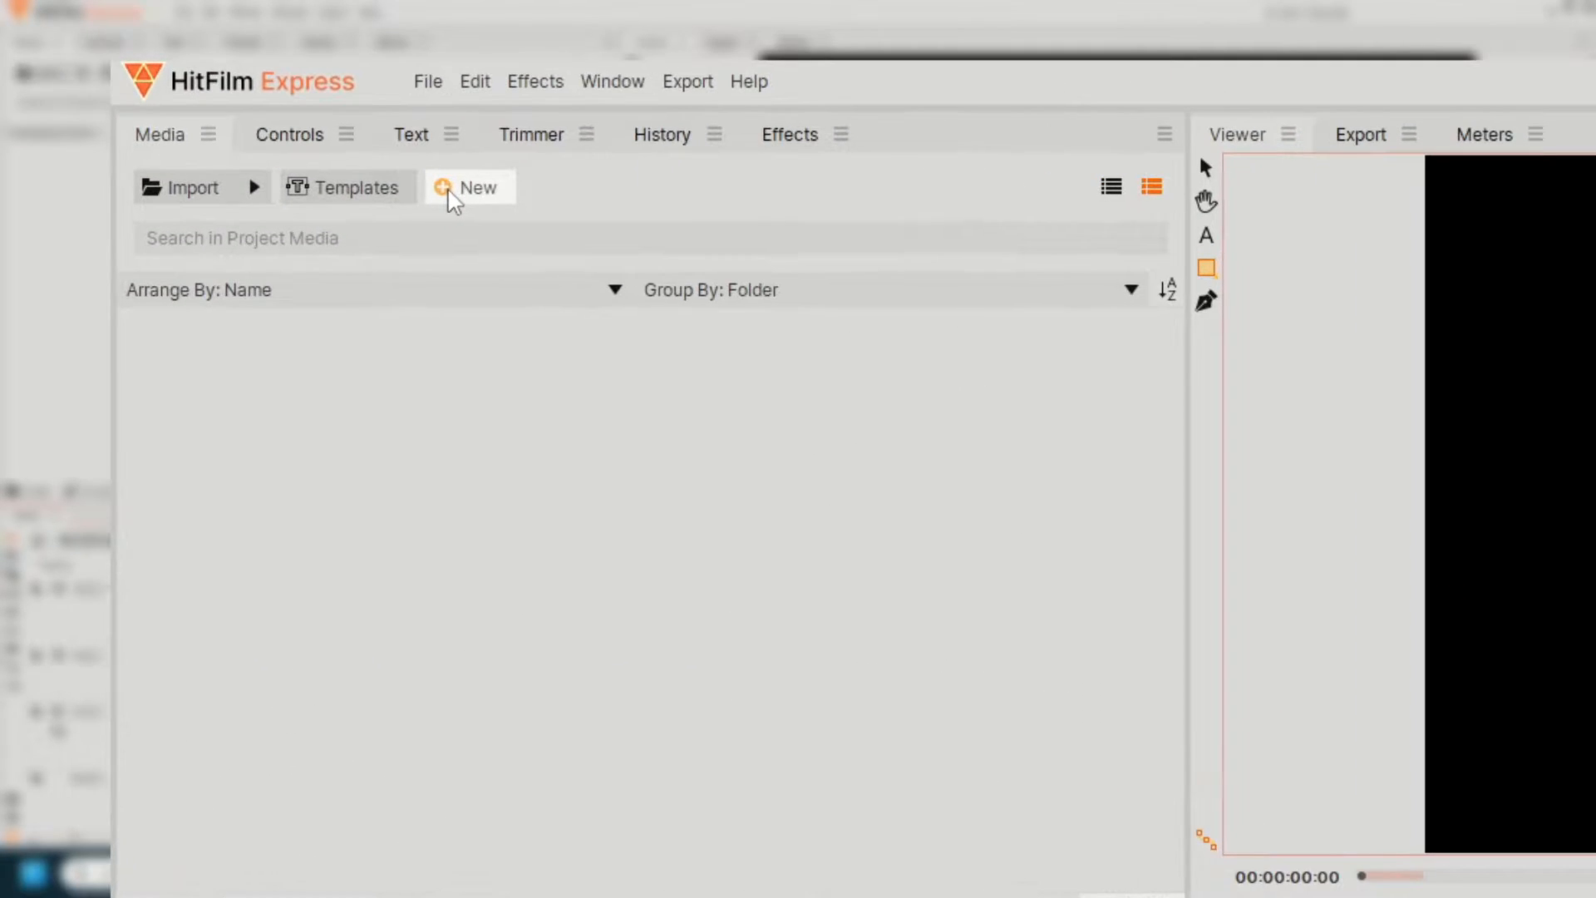
- Create a new 1920 × 1080 plane in lime green (#aaff00)
left_click(215, 77)
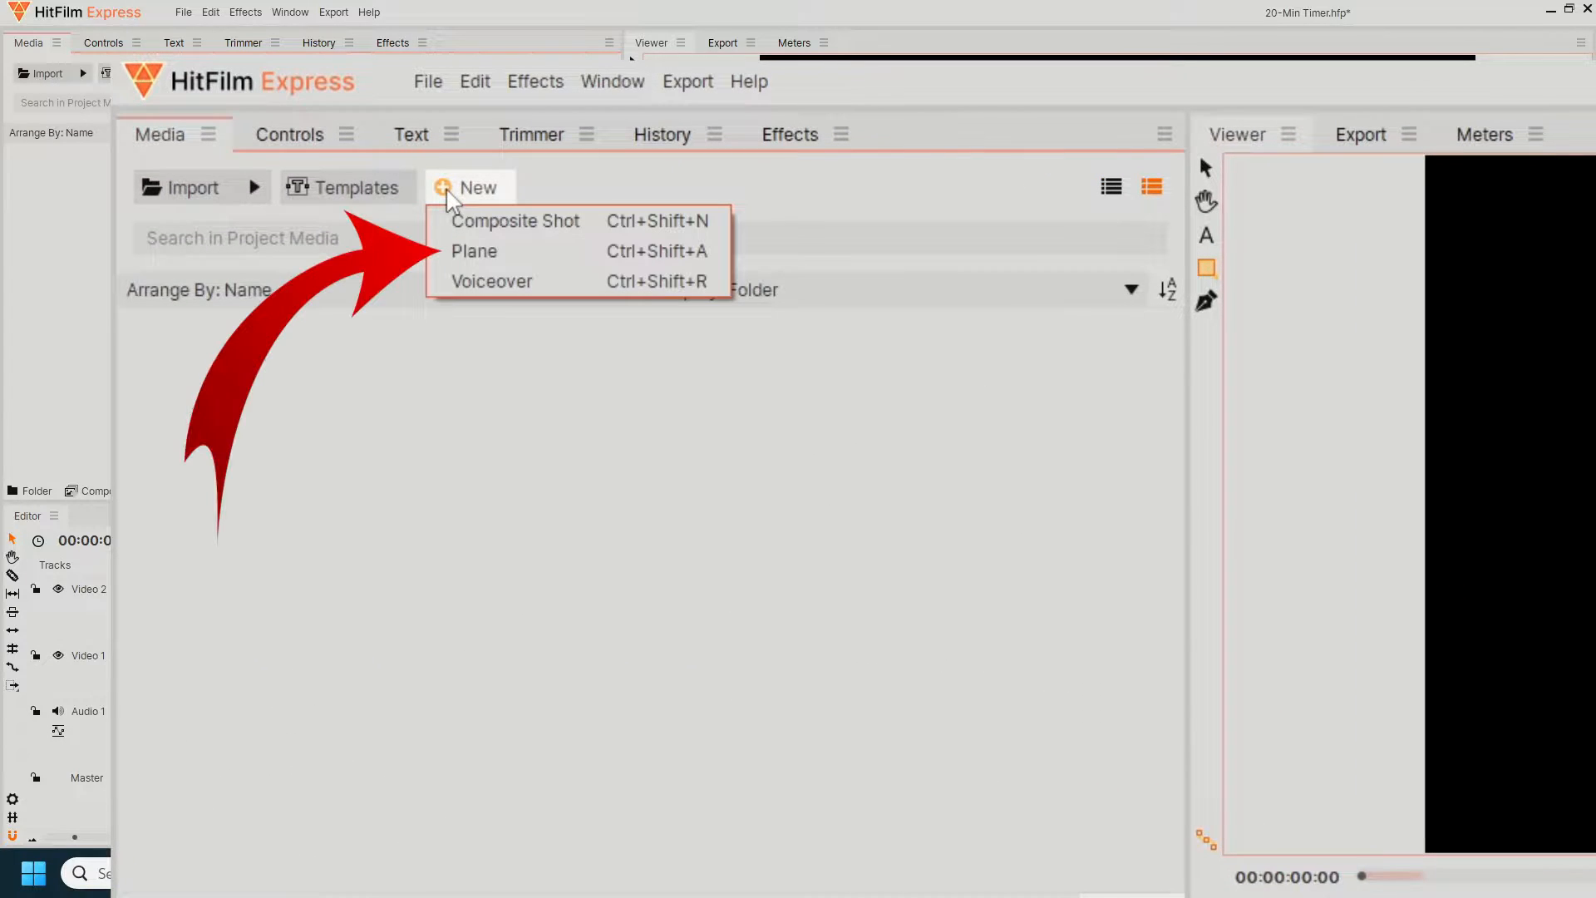
left_click(469, 251)
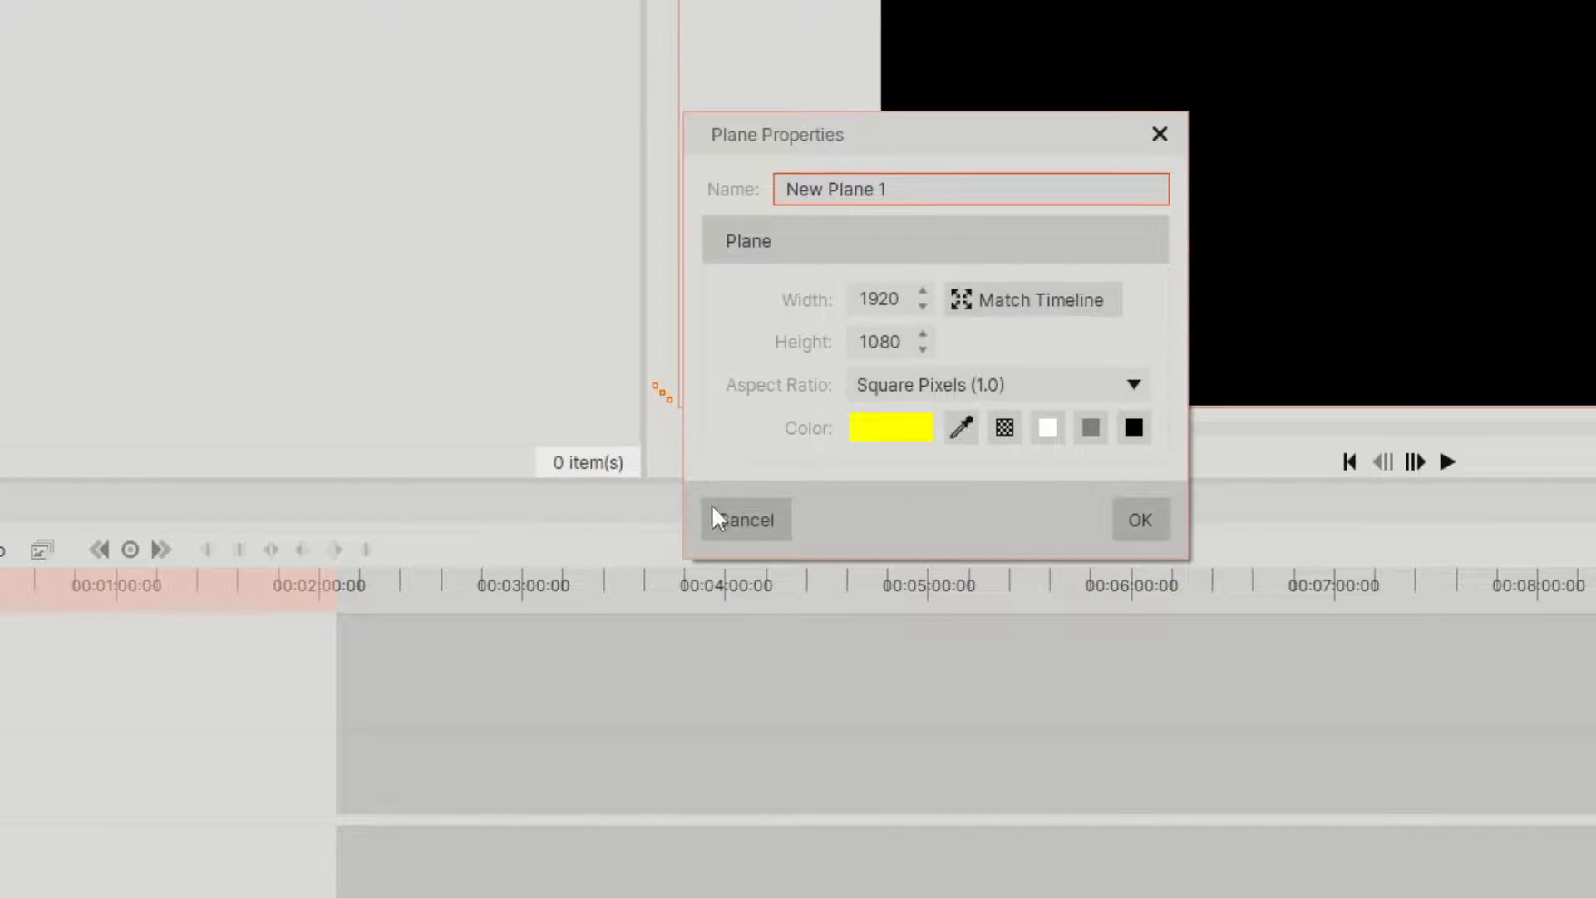
left_click(895, 429)
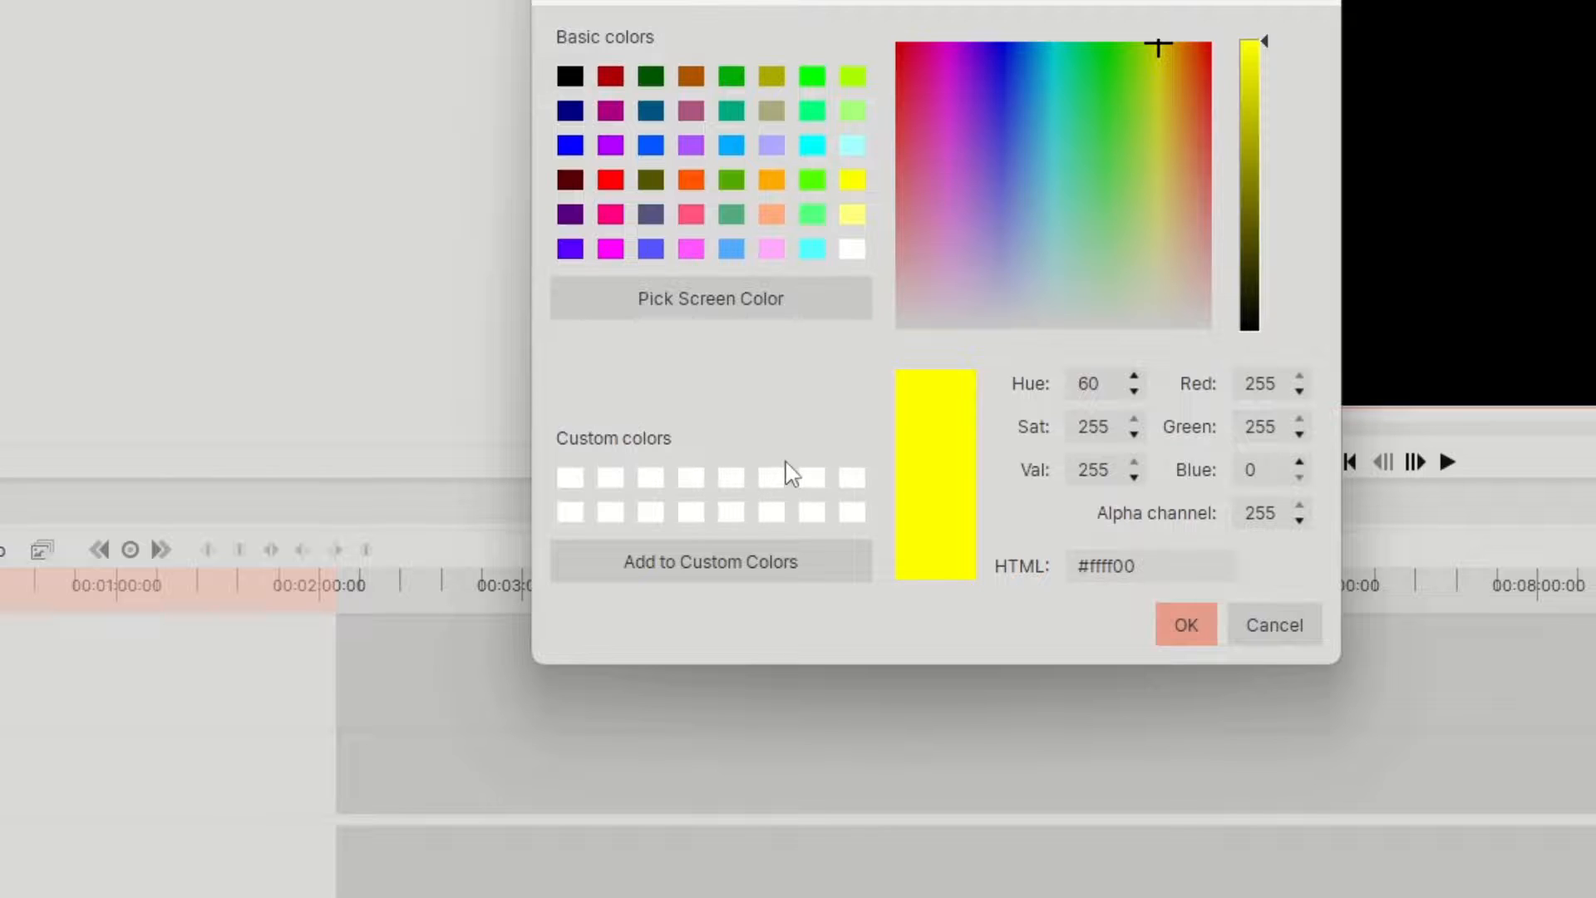
left_click(853, 76)
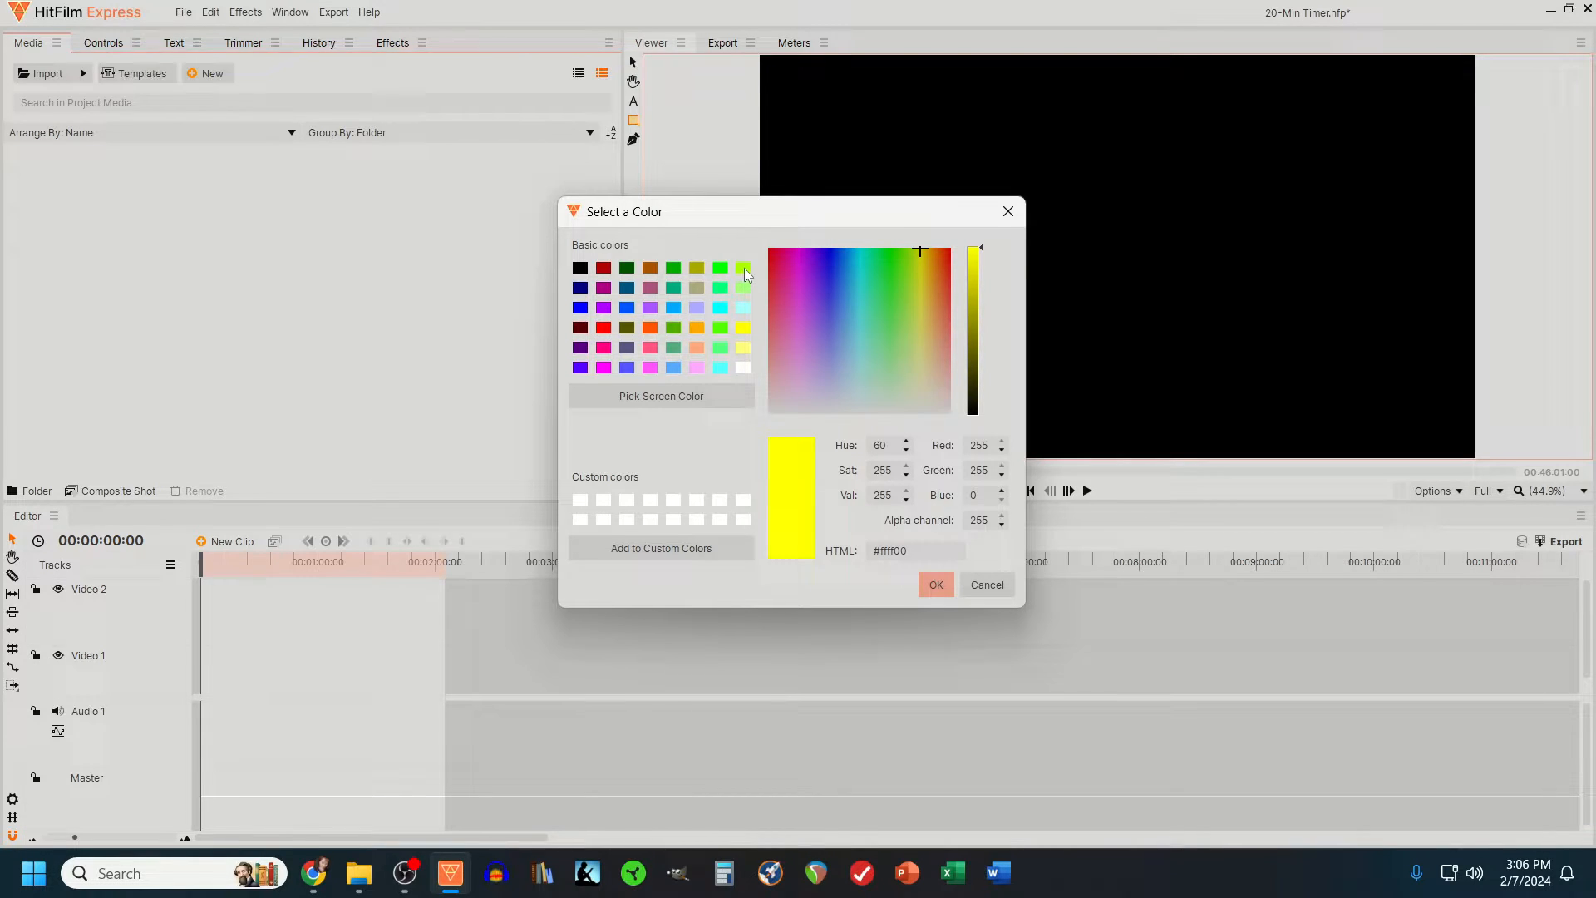
left_click(853, 77)
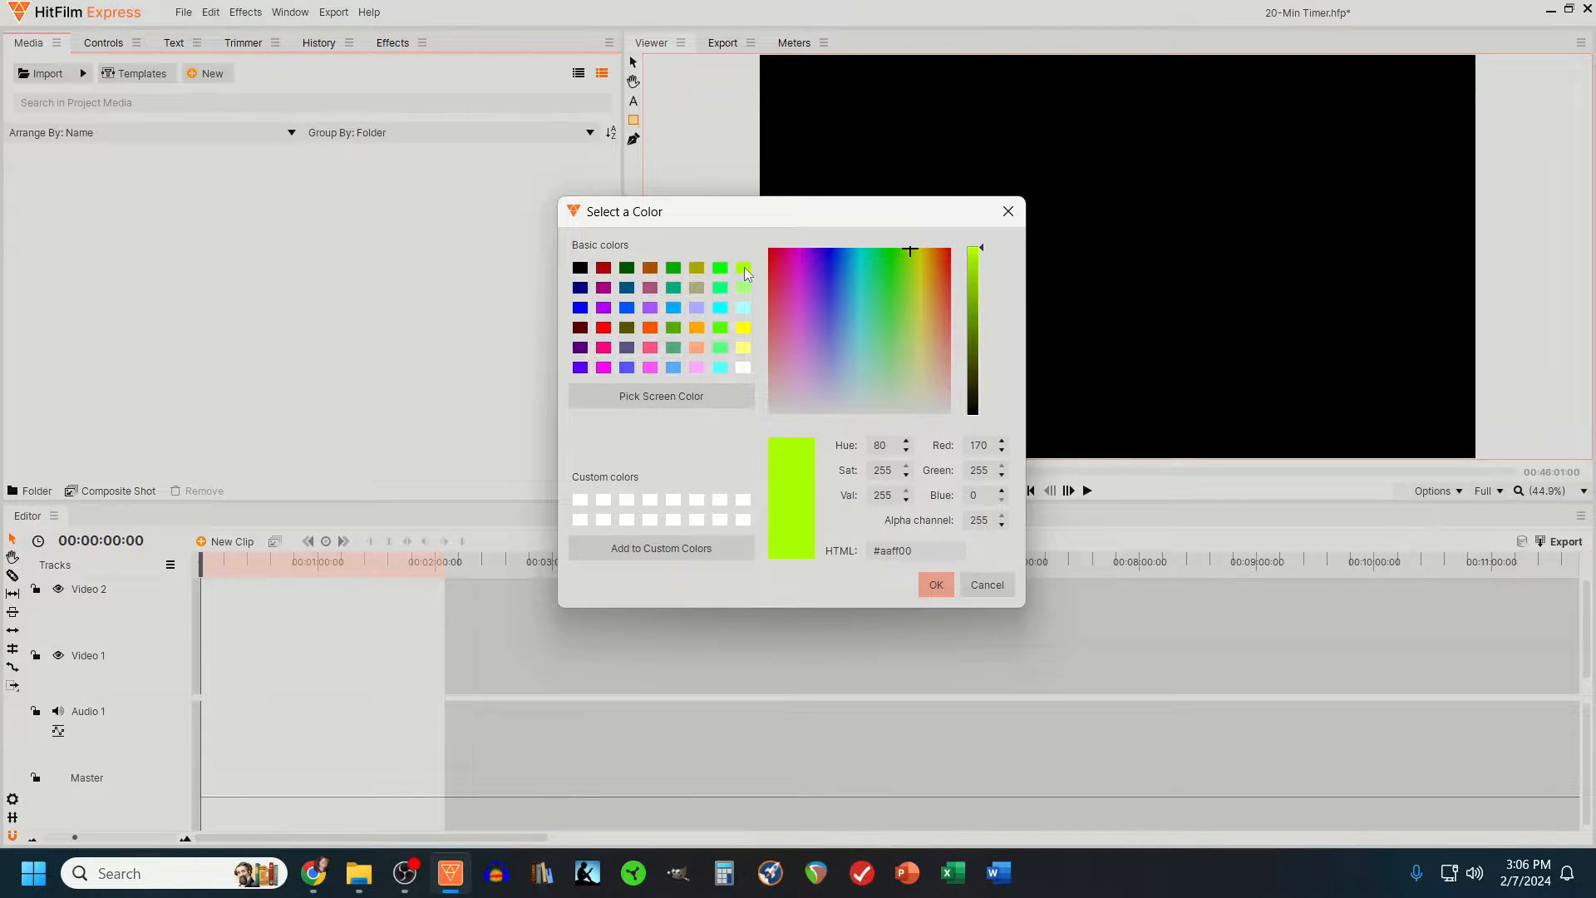
left_click(939, 584)
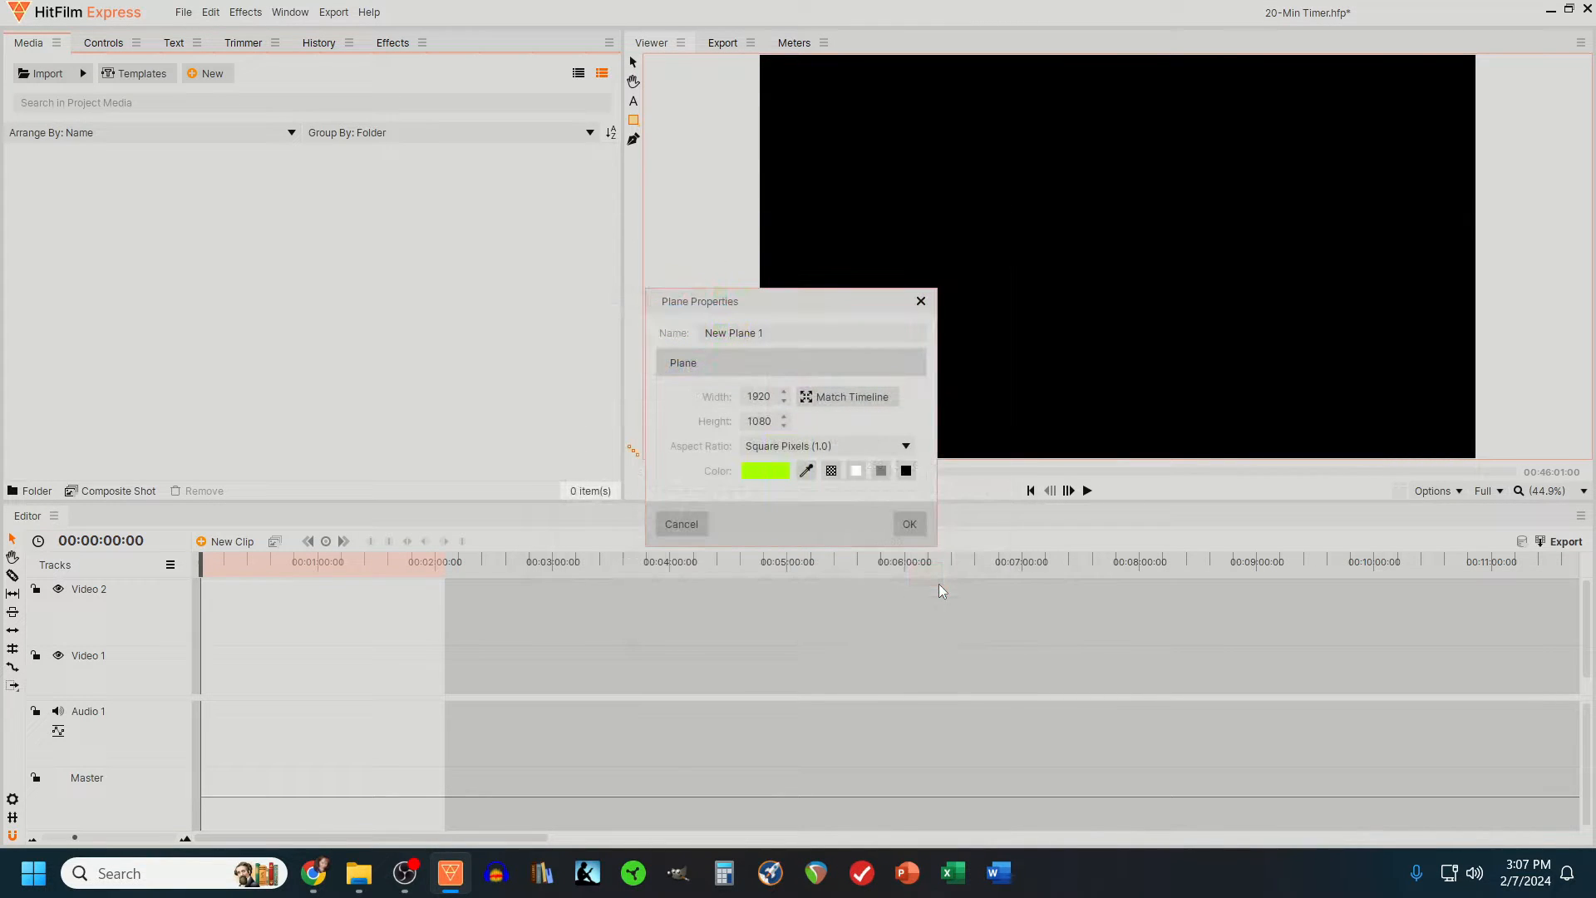
left_click(910, 523)
- Place the green plane at the start of the Video 1 track and extend it to just past 20 minutes
left_click_drag(74, 172, 1042, 665)
left_click(90, 836)
left_click(72, 836)
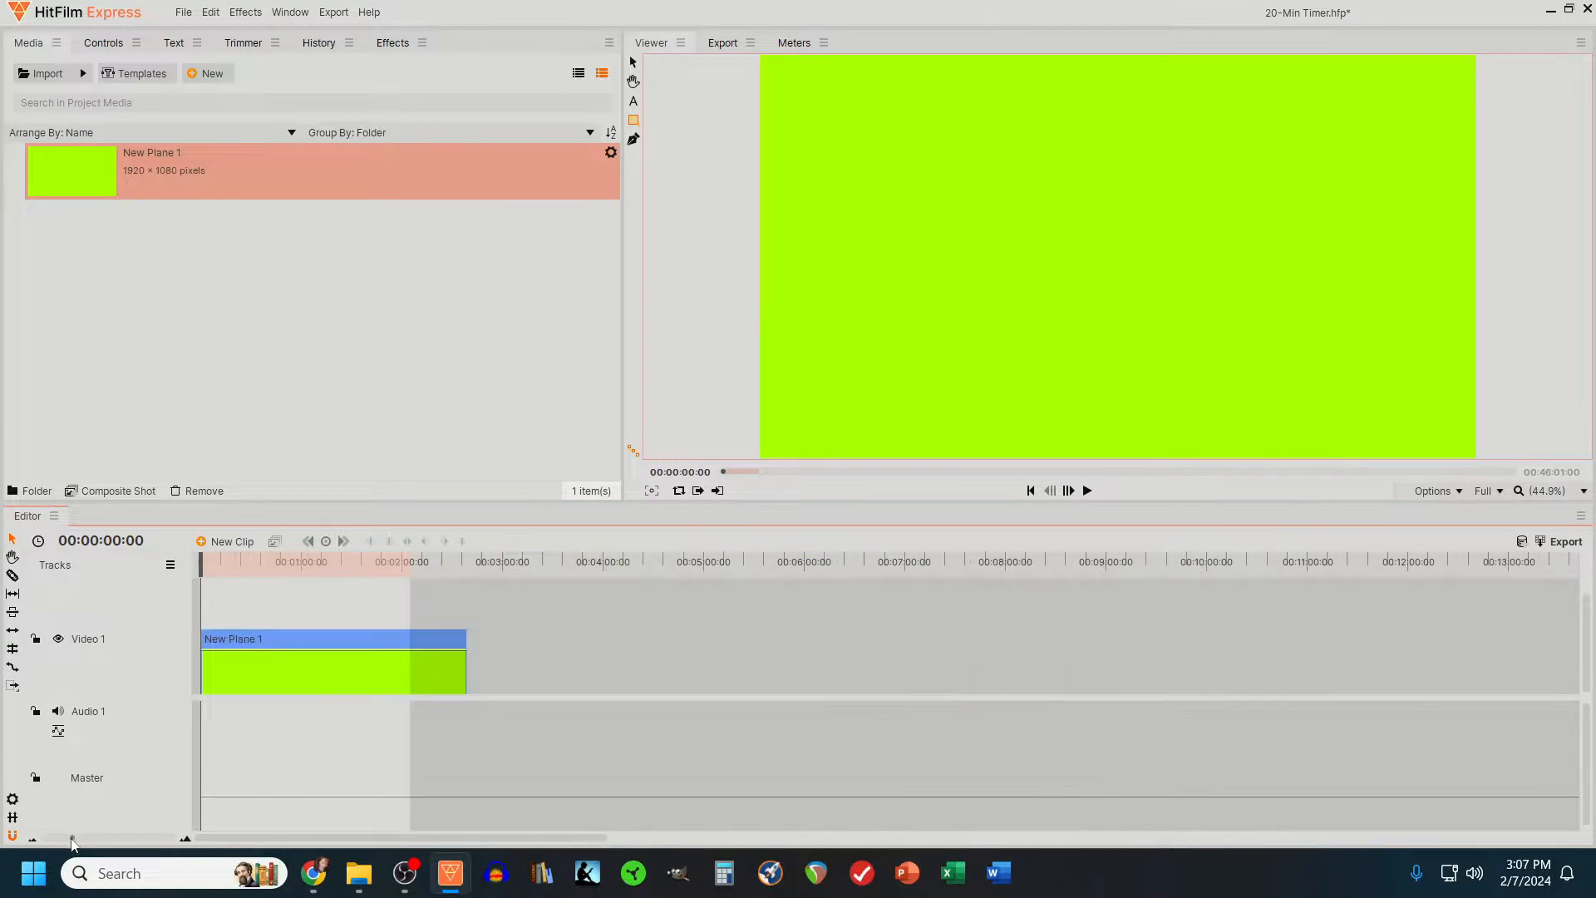
left_click_drag(467, 665, 1207, 665)
left_click(33, 839)
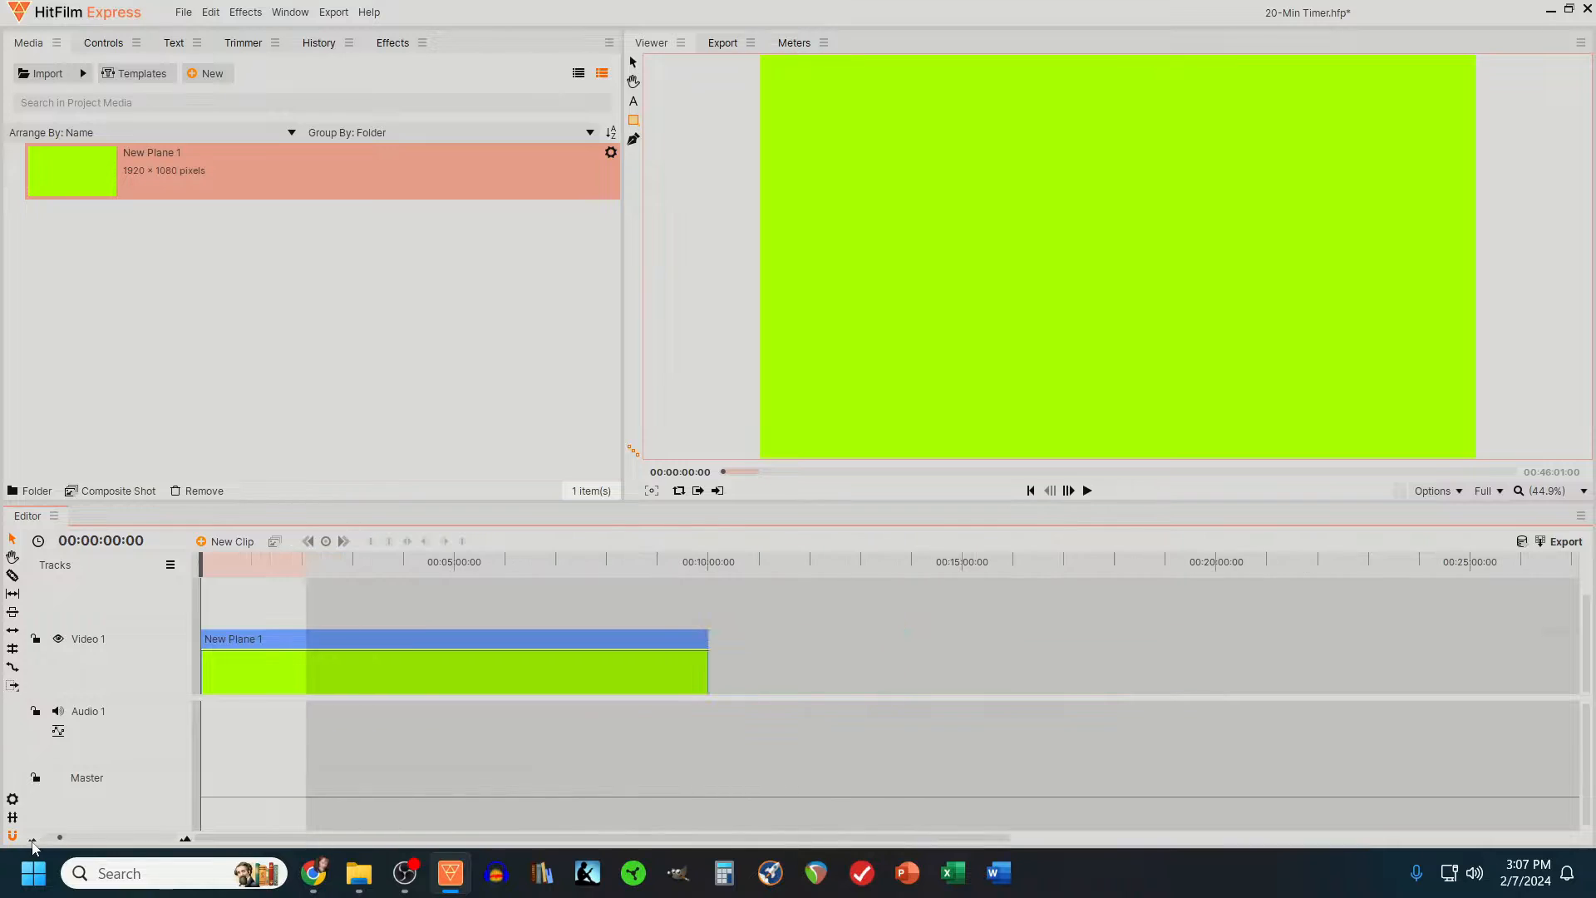
scroll(894, 715, "down", 1)
left_click_drag(708, 664, 1224, 665)
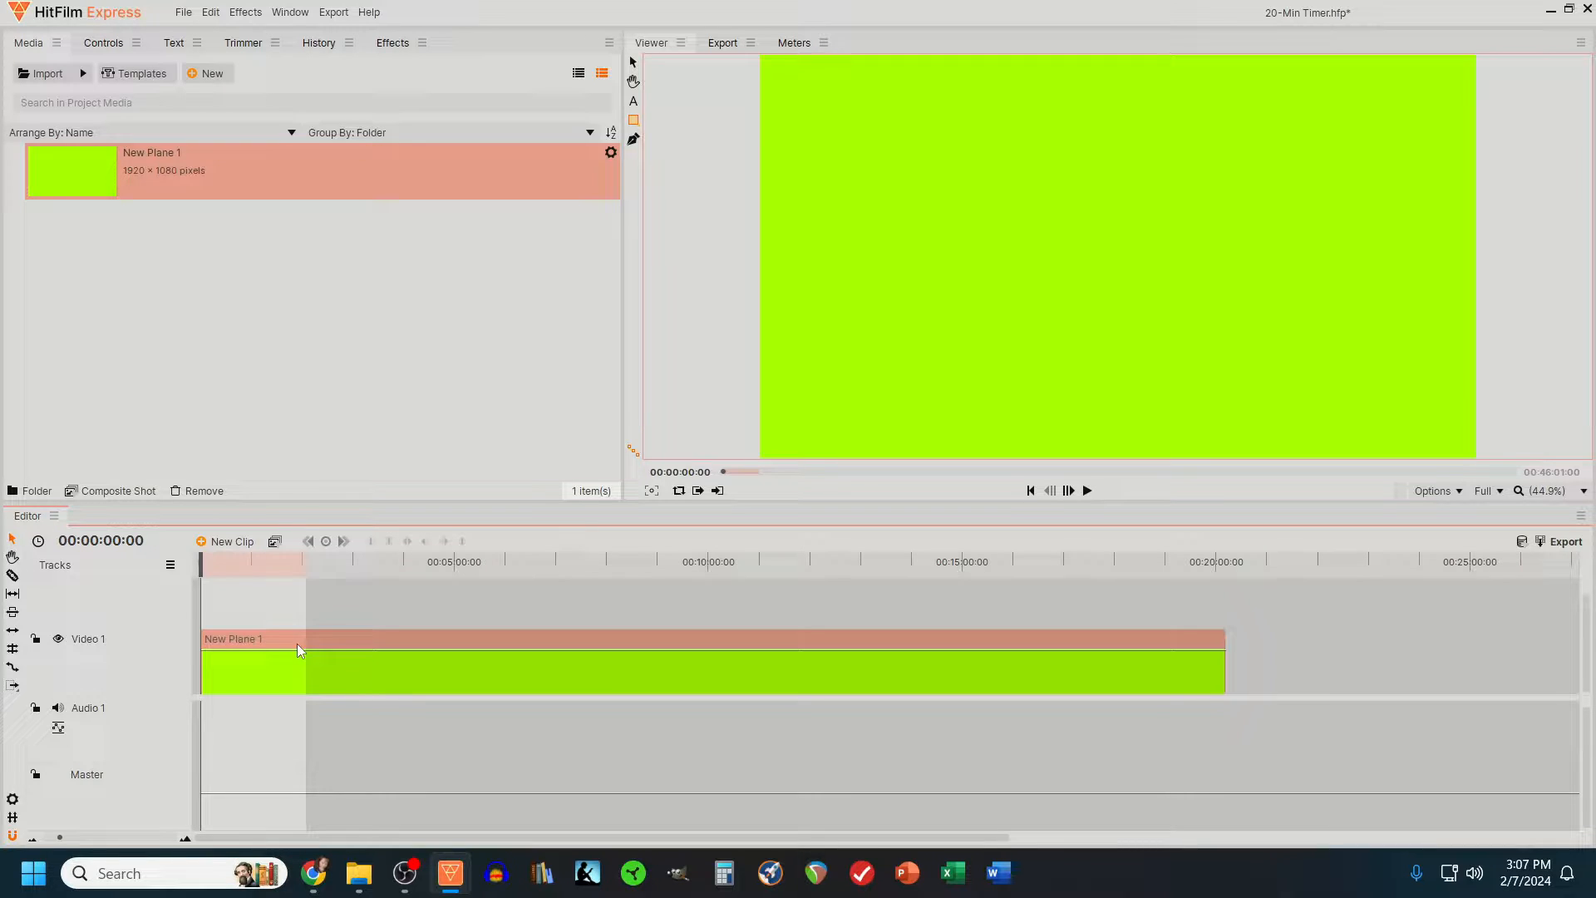
- Enlarge the video track area of the timeline so that the Video 2 track is in view
scroll(300, 642, "up", 1)
scroll(301, 642, "down", 1)
left_click_drag(153, 698, 153, 758)
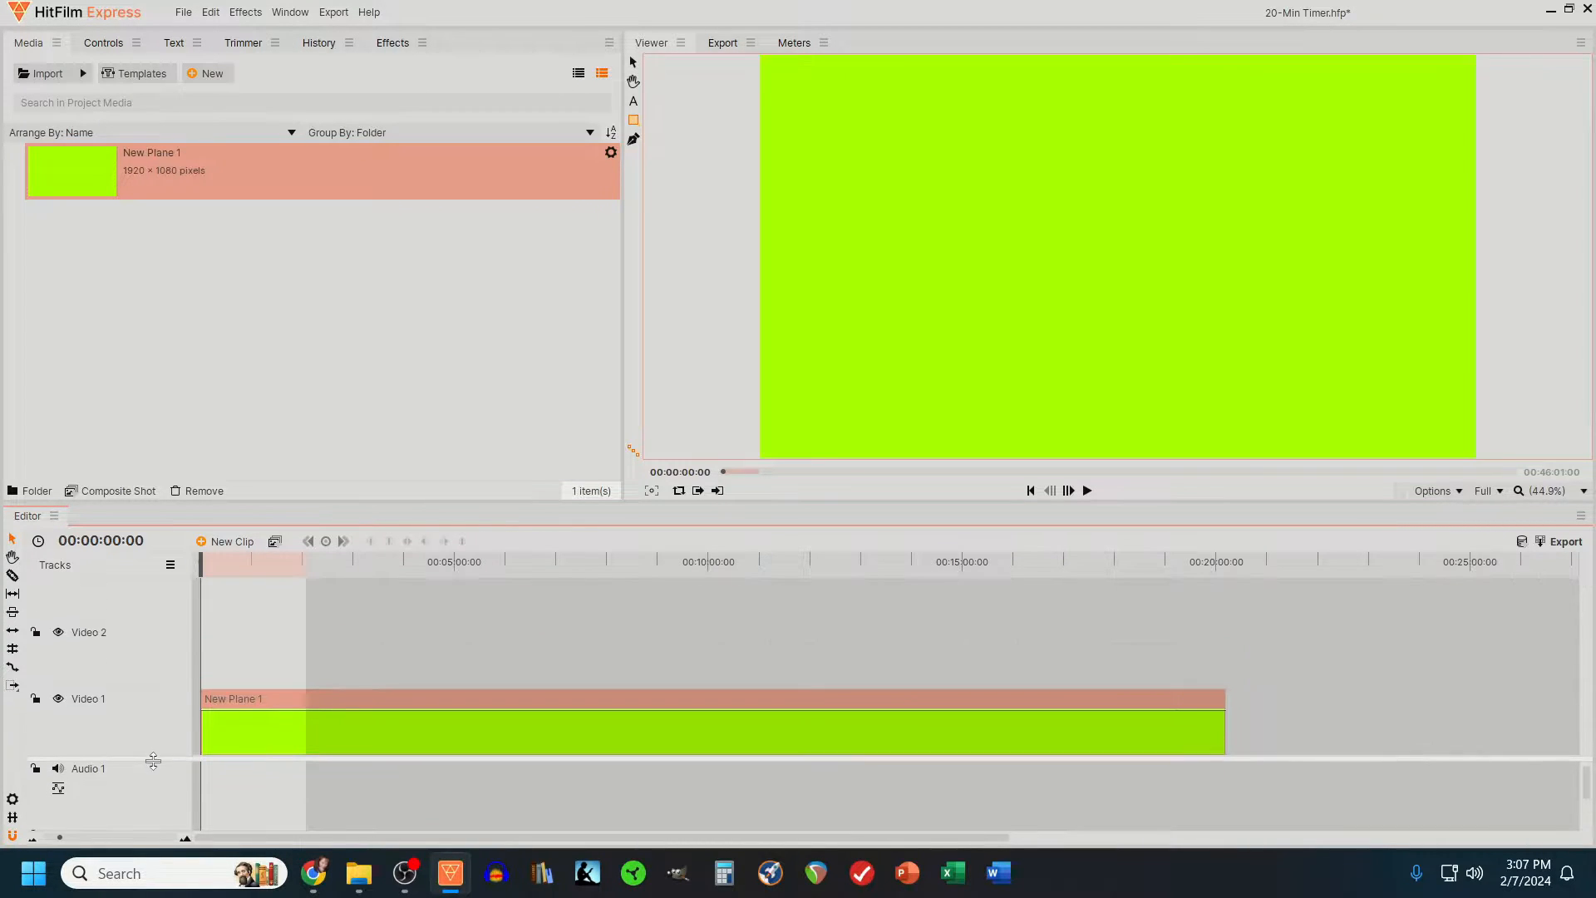
- Create a 1080p Full HD composite shot at 60 fps with a duration of 00:20:04:00
left_click(191, 76)
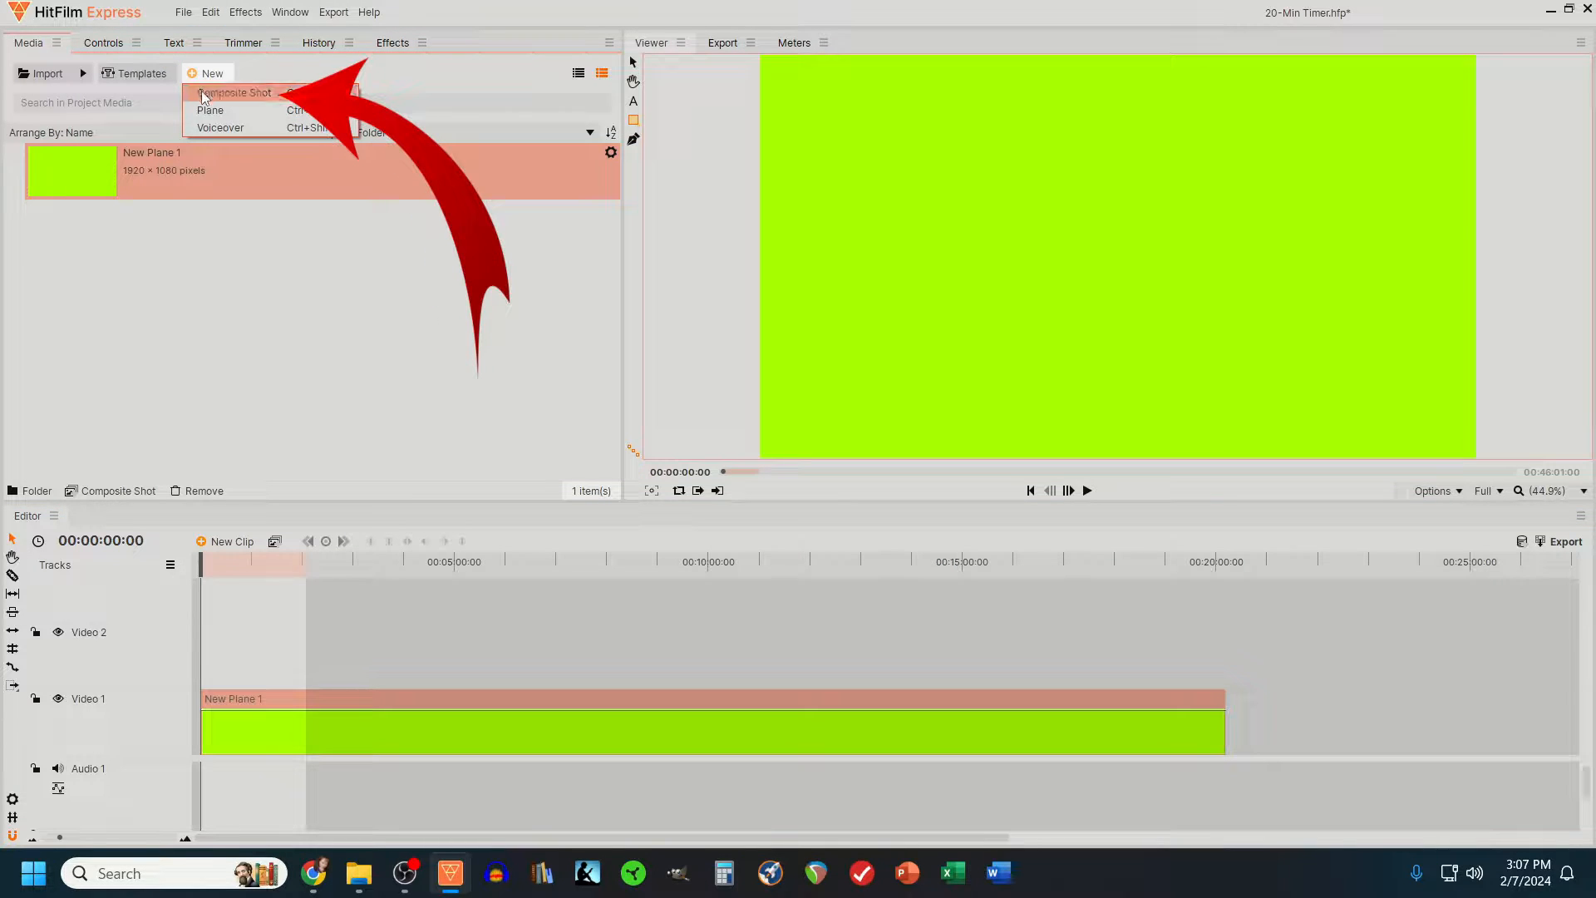
left_click(201, 93)
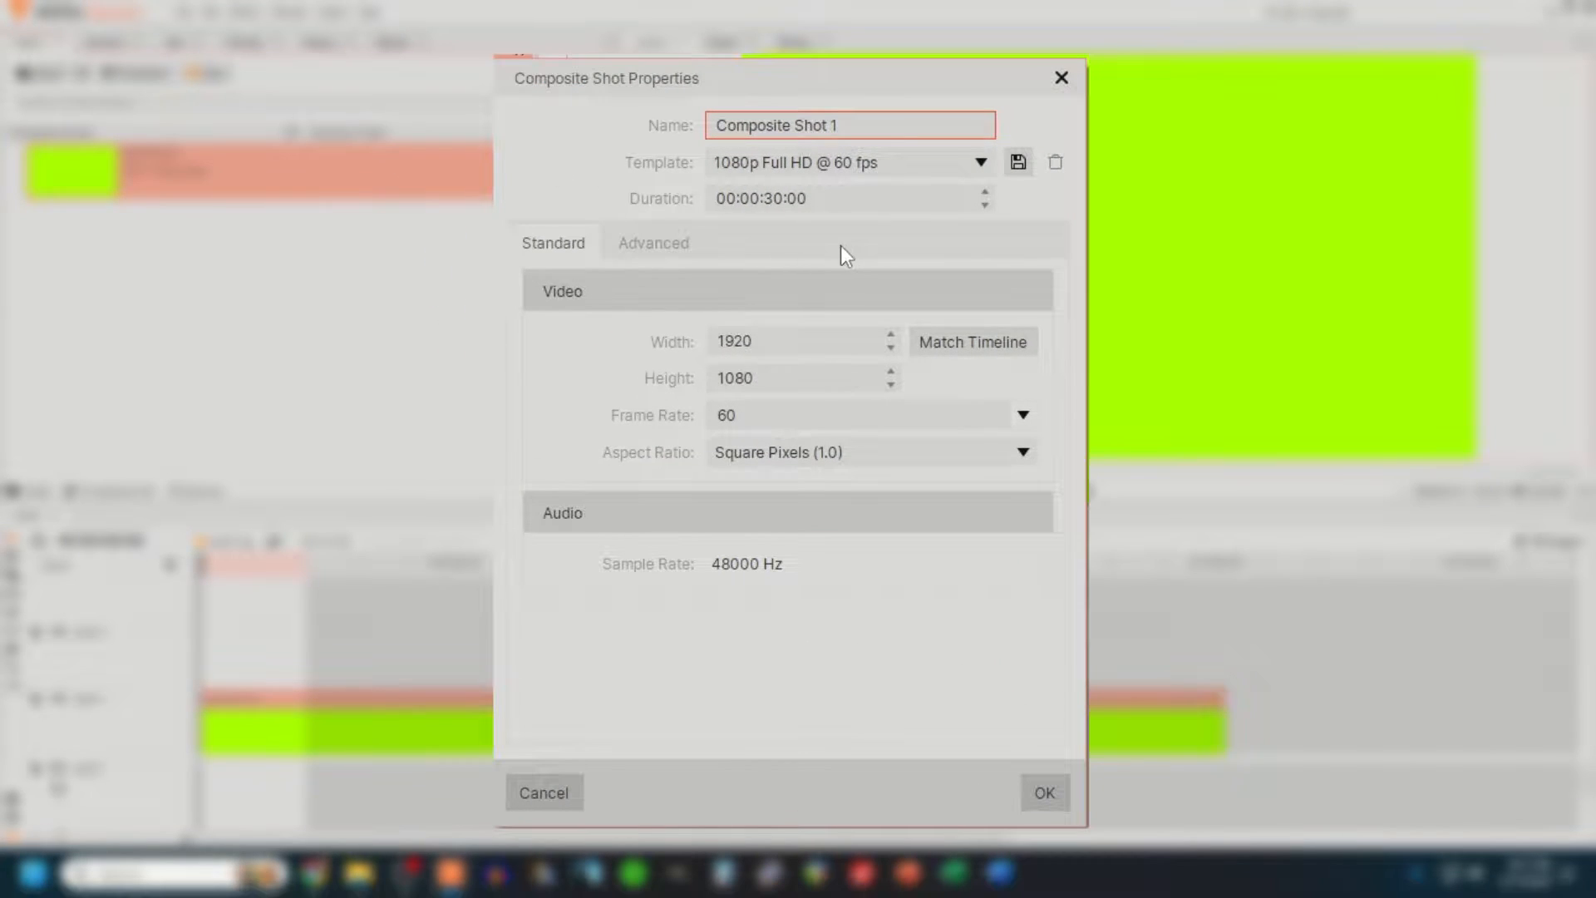
left_click(744, 202)
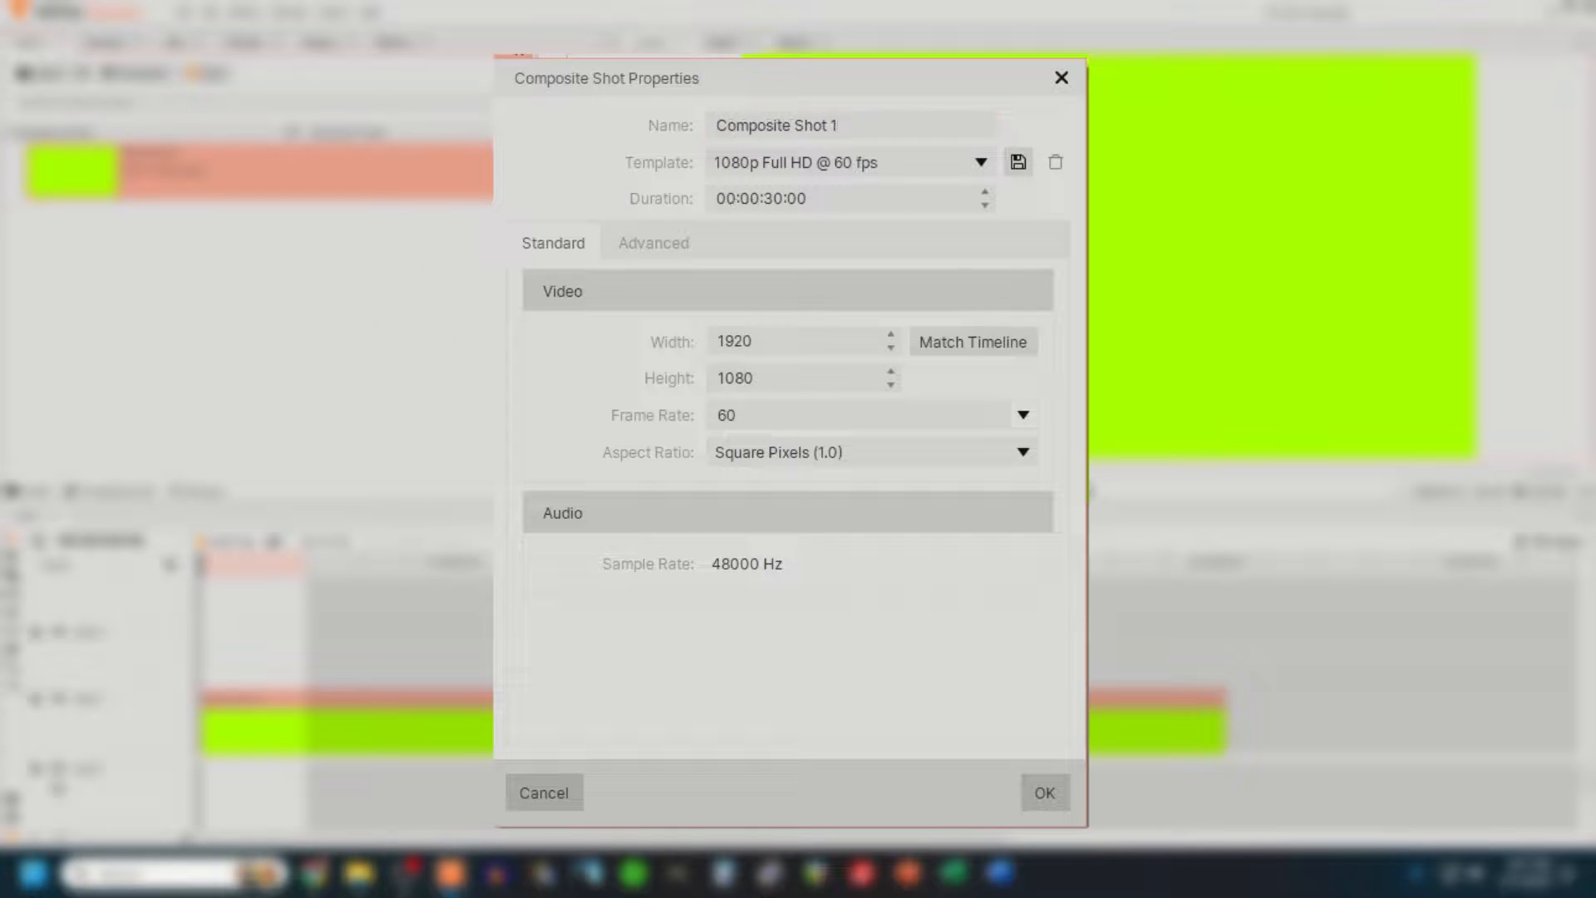
left_click(745, 201)
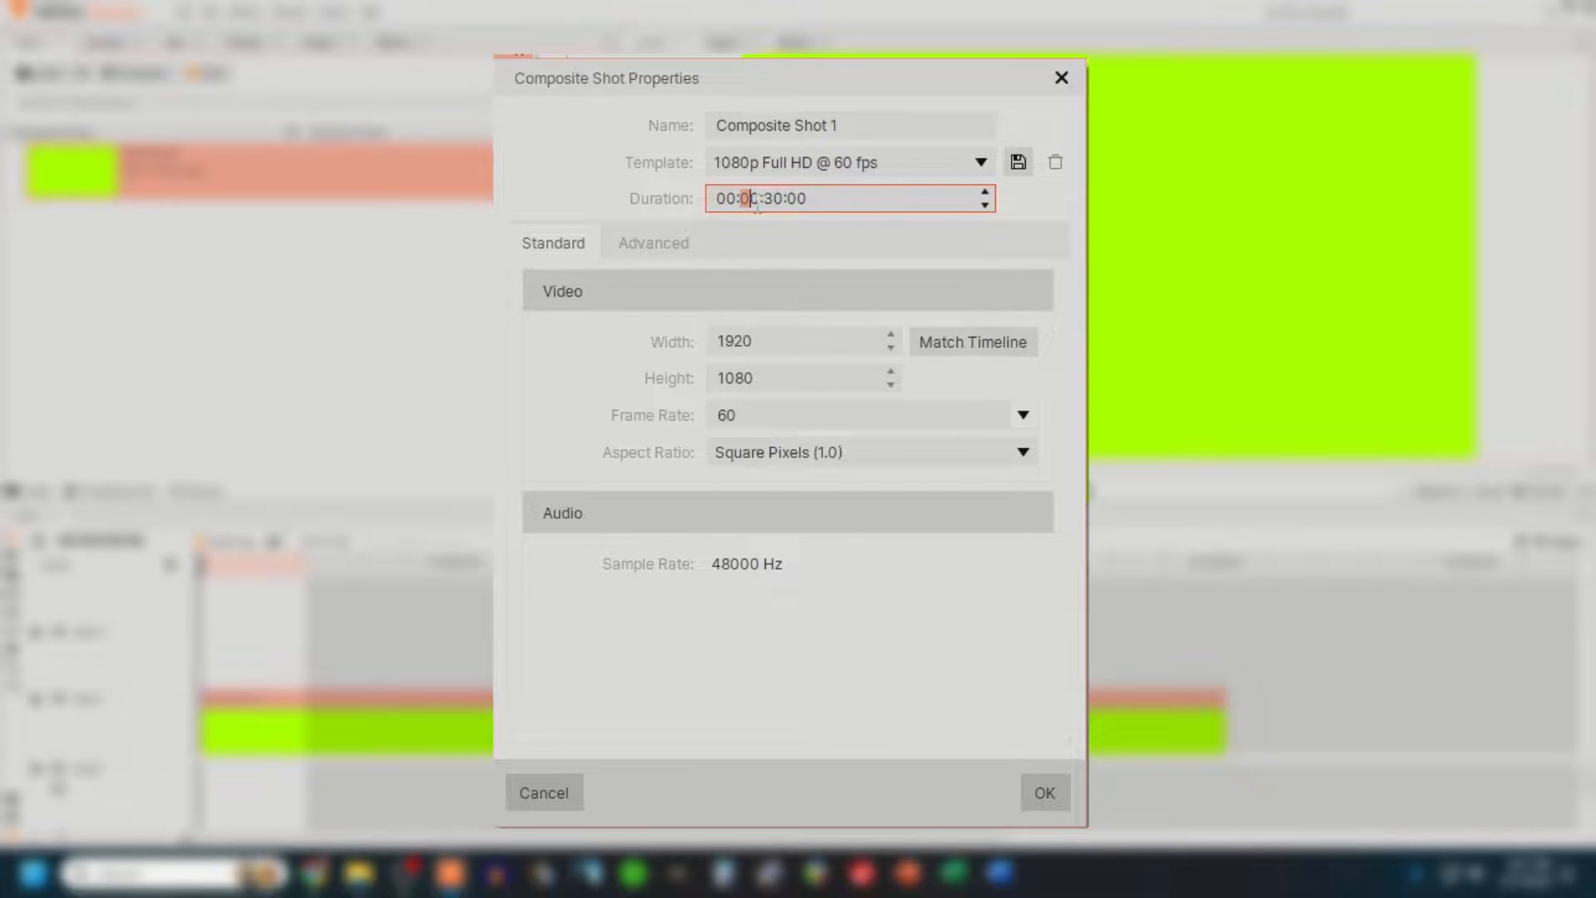
left_click_drag(756, 204, 759, 205)
type("20")
left_click_drag(770, 204, 776, 203)
left_click(1045, 792)
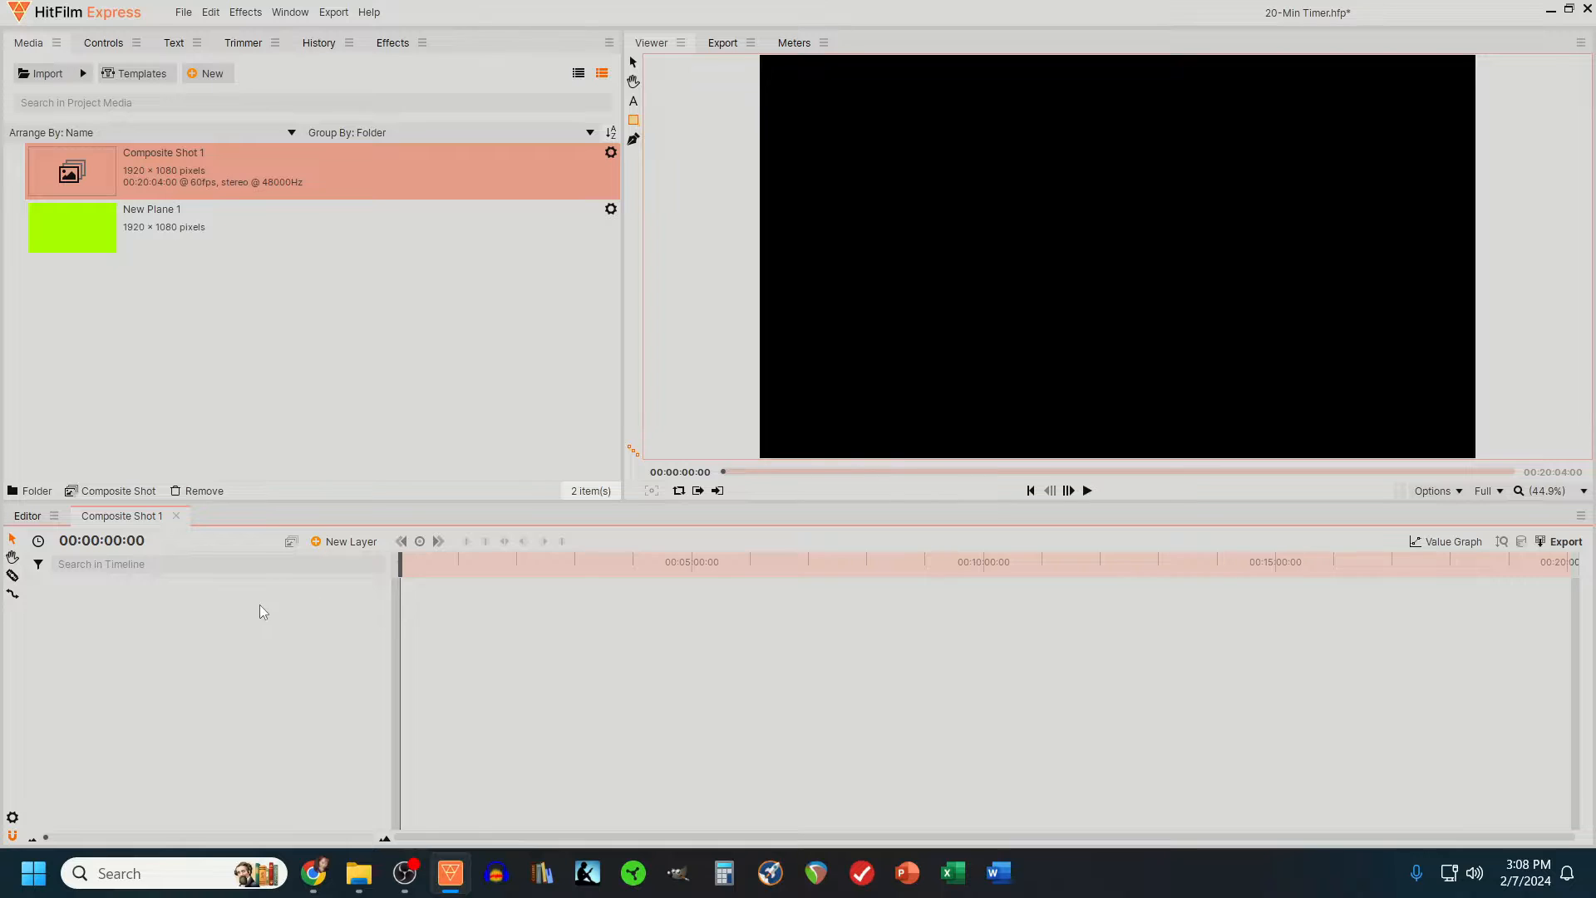
- Add a grade layer to the composite shot and place the shot on the Video 2 track at 00:00:00:00, above the plane
left_click(346, 542)
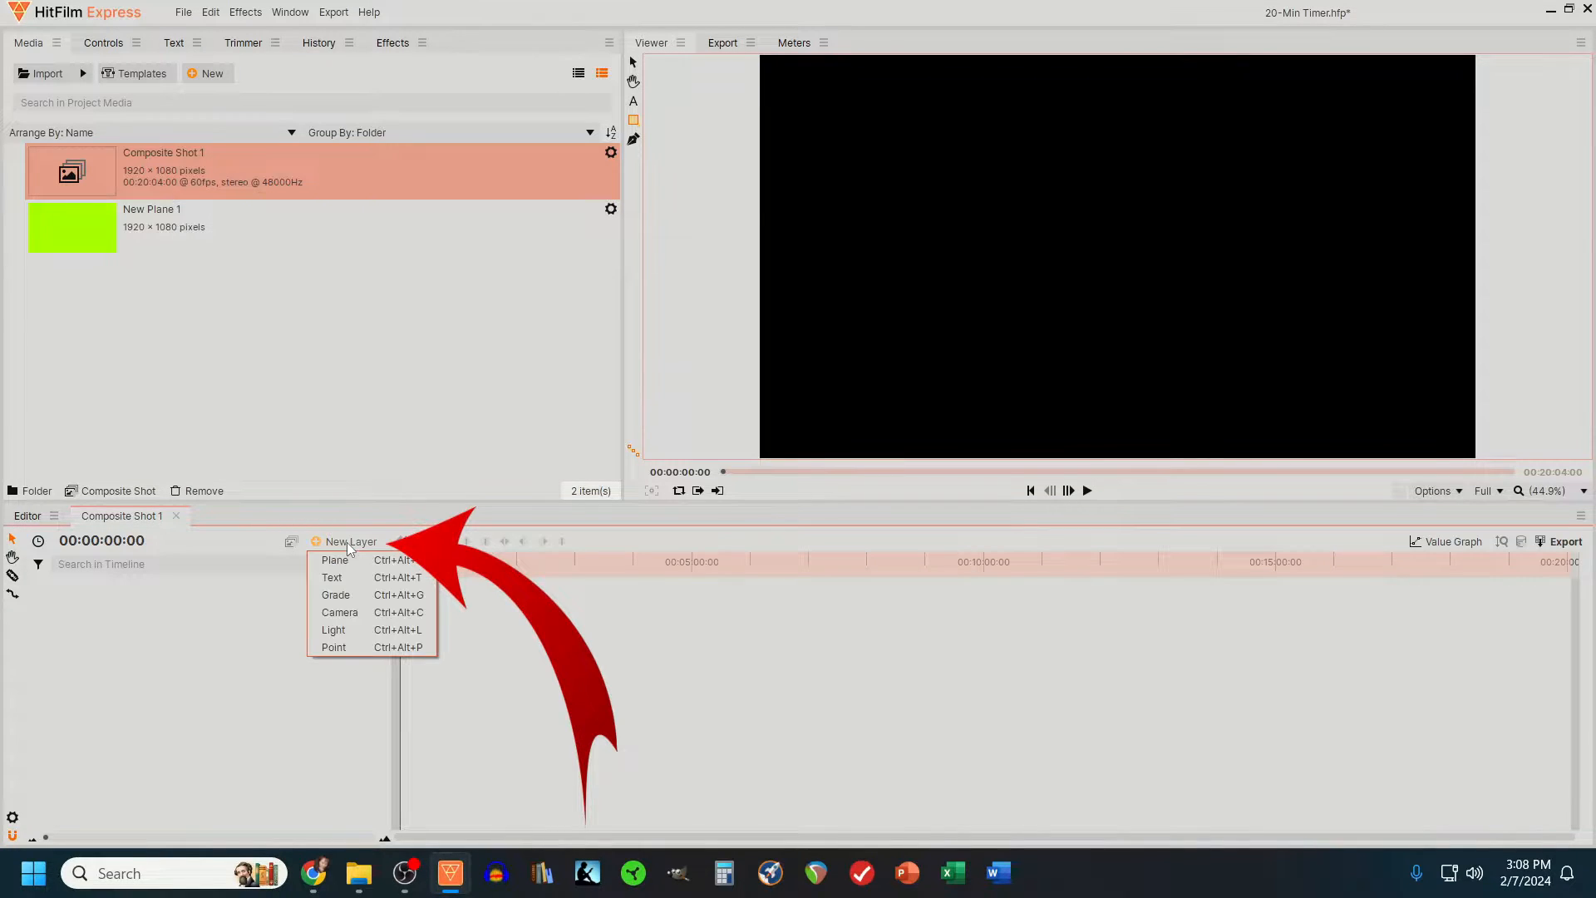
left_click(335, 597)
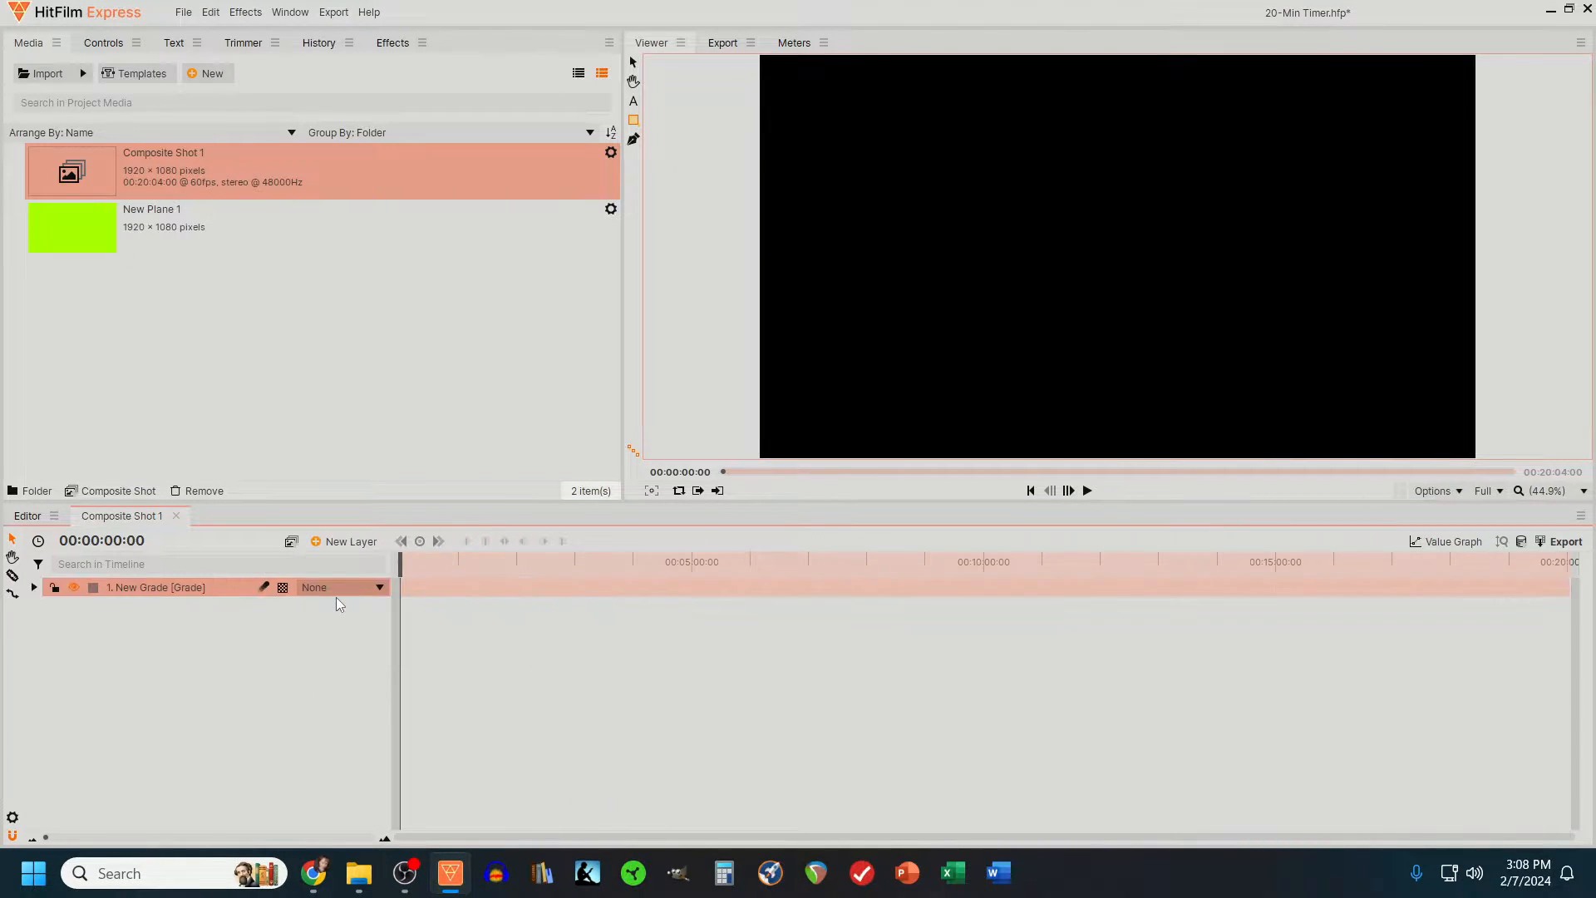
left_click(25, 516)
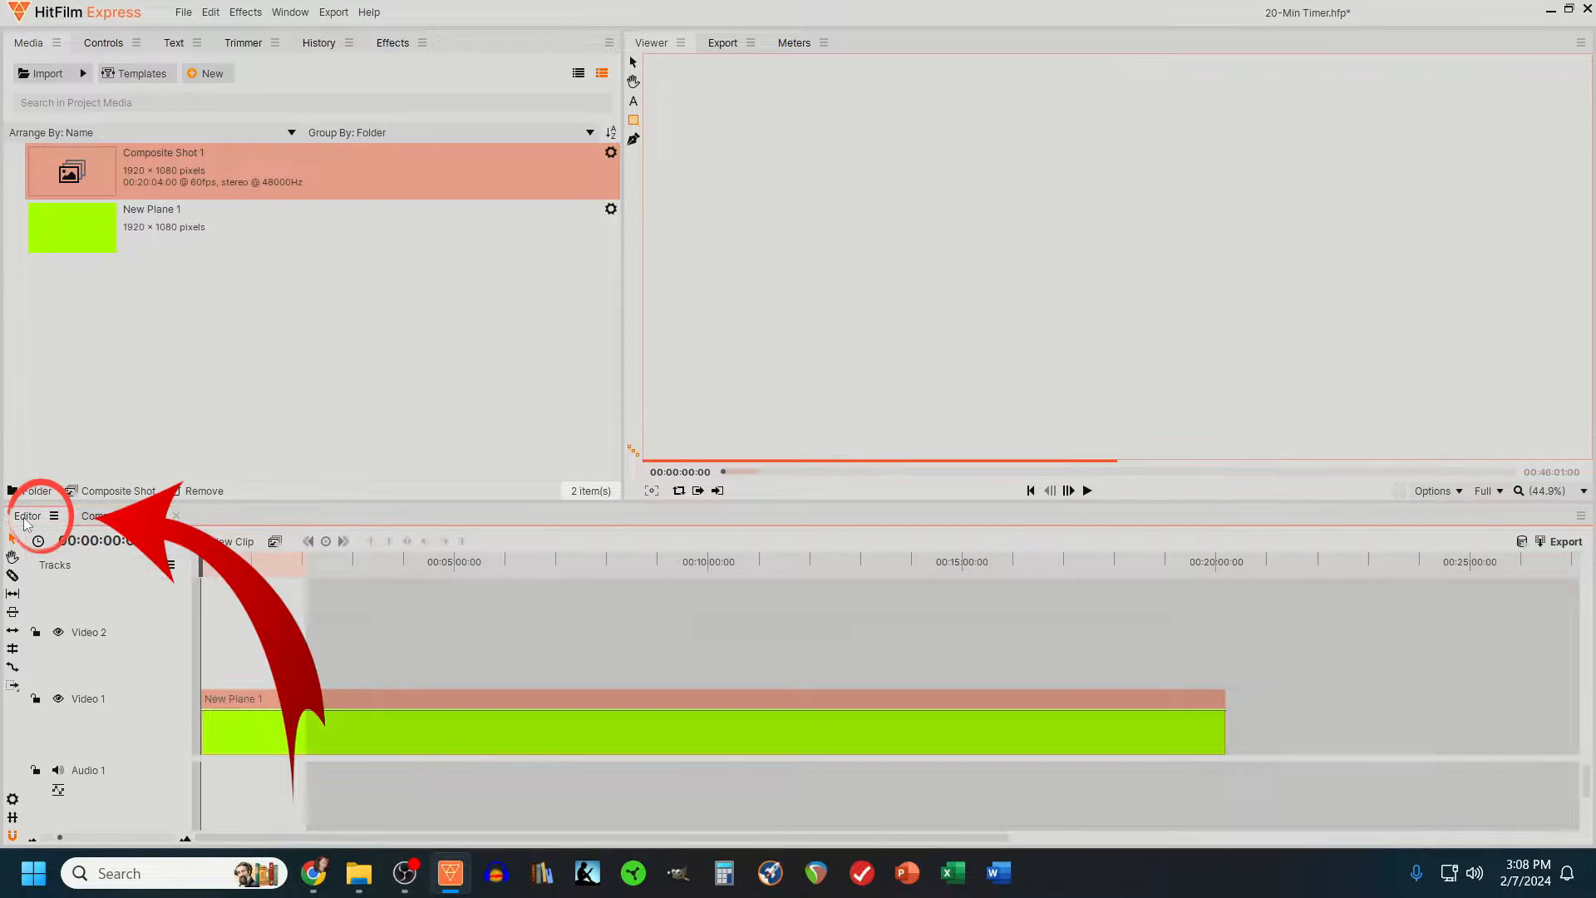
left_click_drag(72, 191, 205, 665)
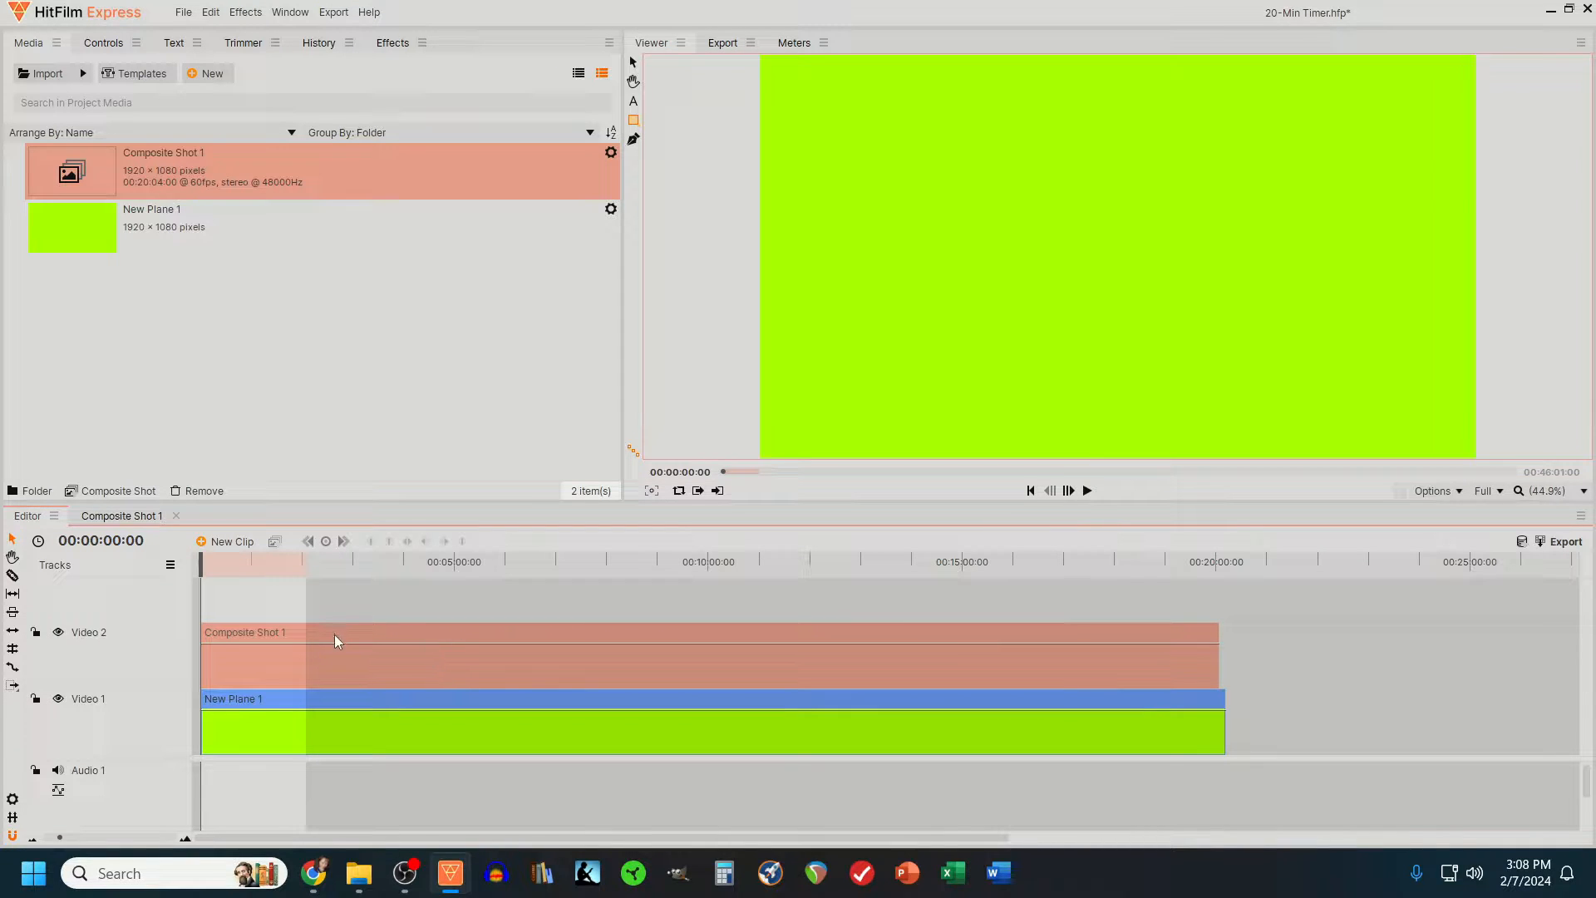
left_click_drag(202, 565, 196, 596)
- Find the Timecode effect, apply it to the composite shot on Video 2, and briefly preview the counter
left_click(393, 42)
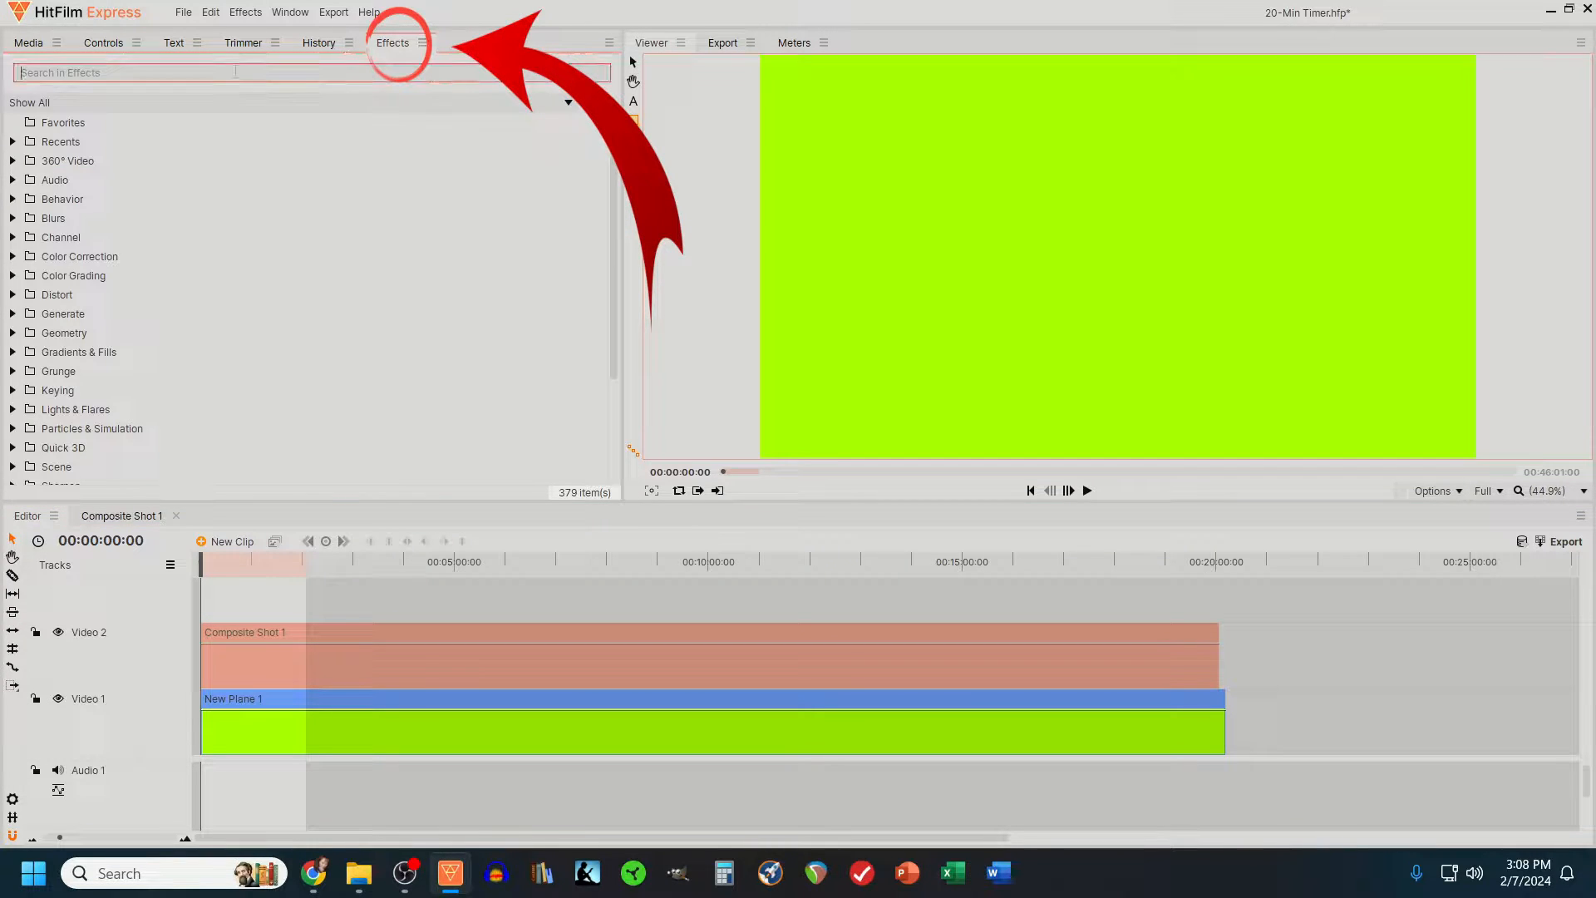
left_click(235, 71)
type("time")
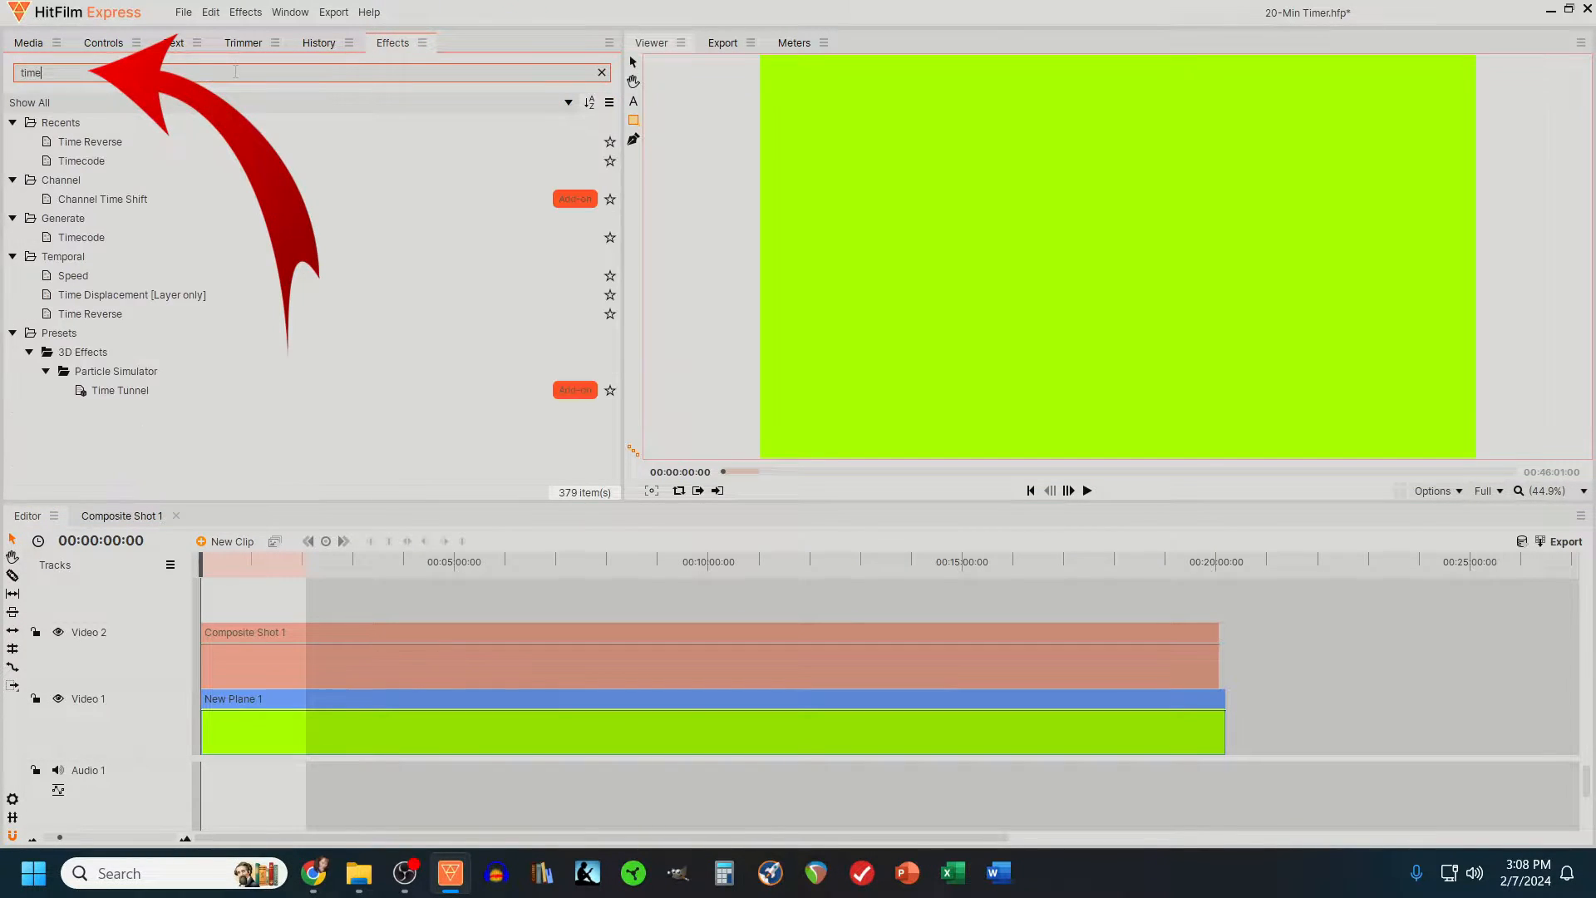
mouse_move(77, 161)
left_mouse_down()
mouse_move(224, 581)
mouse_move(231, 657)
left_mouse_up()
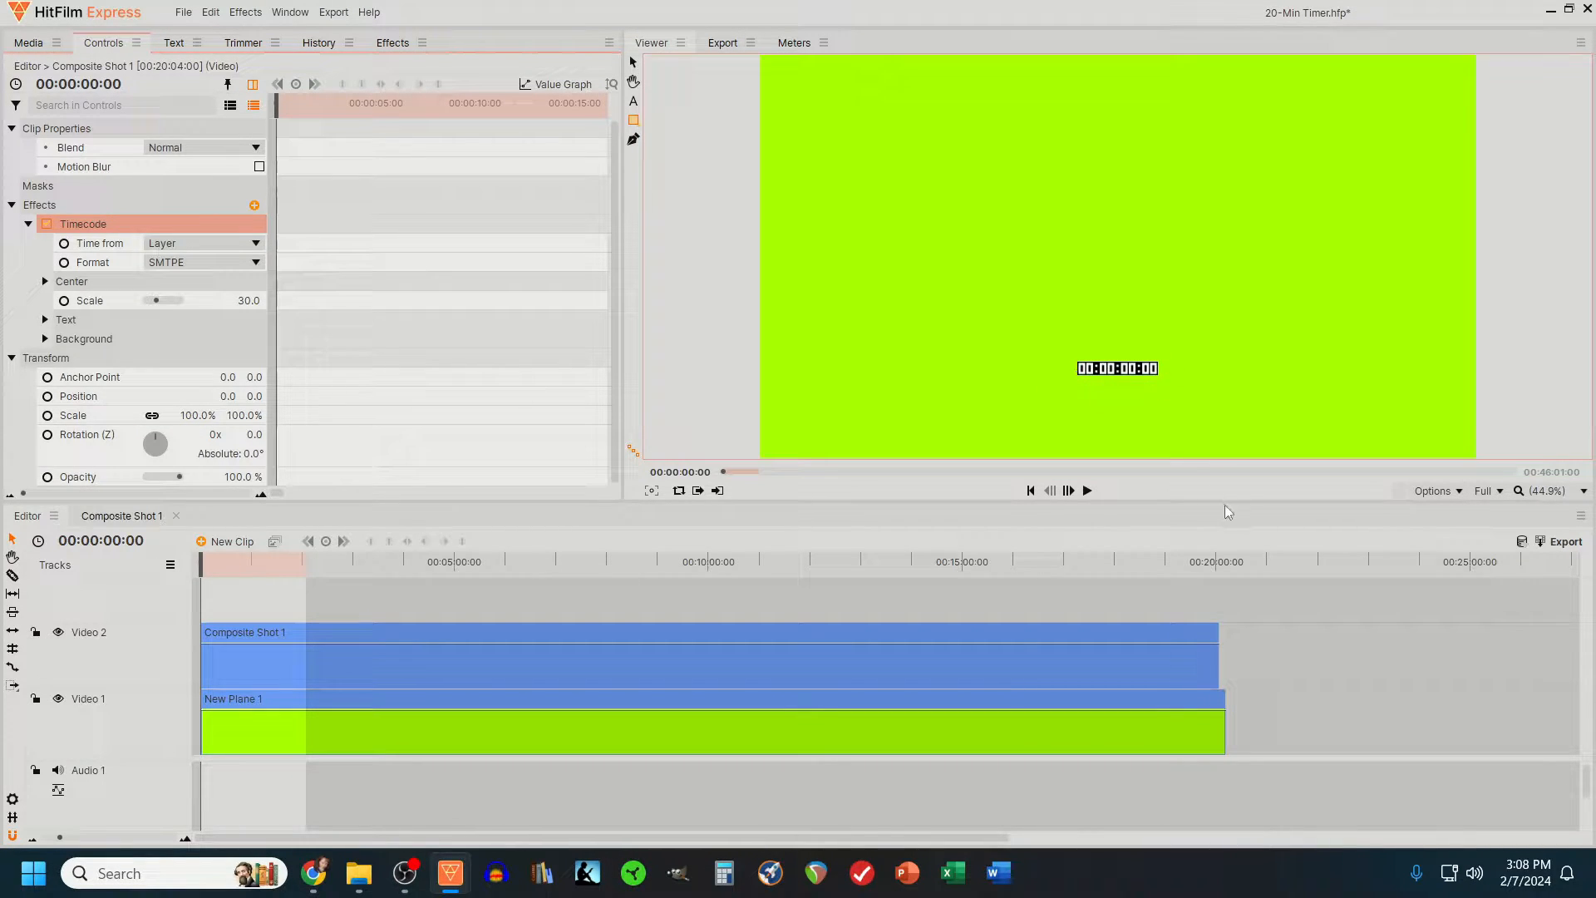
left_click(1087, 491)
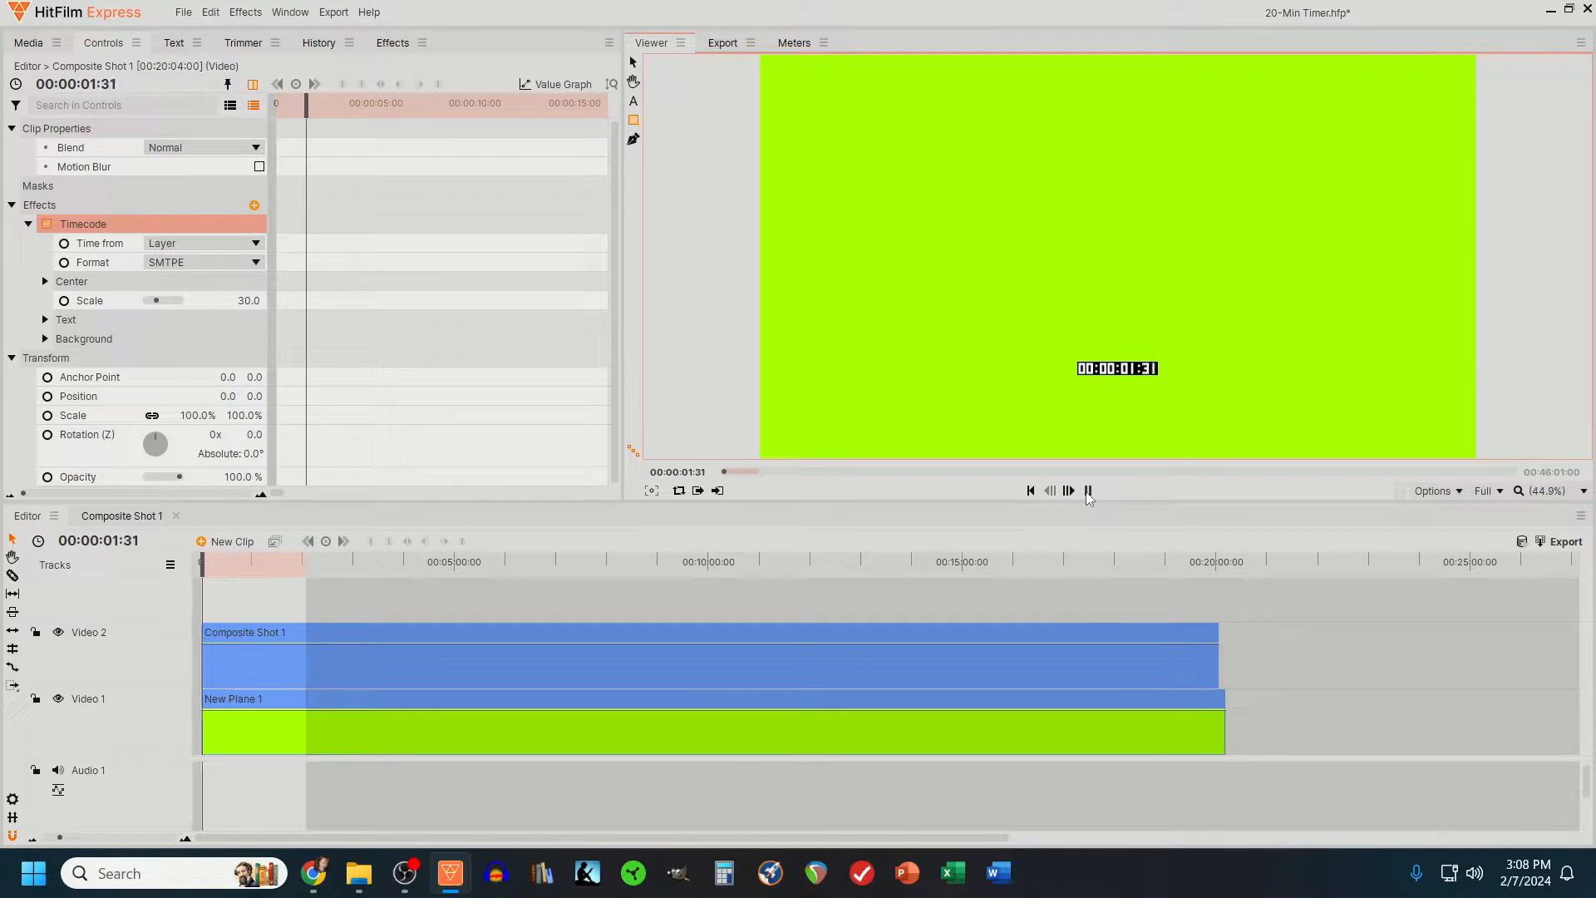
left_click(1087, 492)
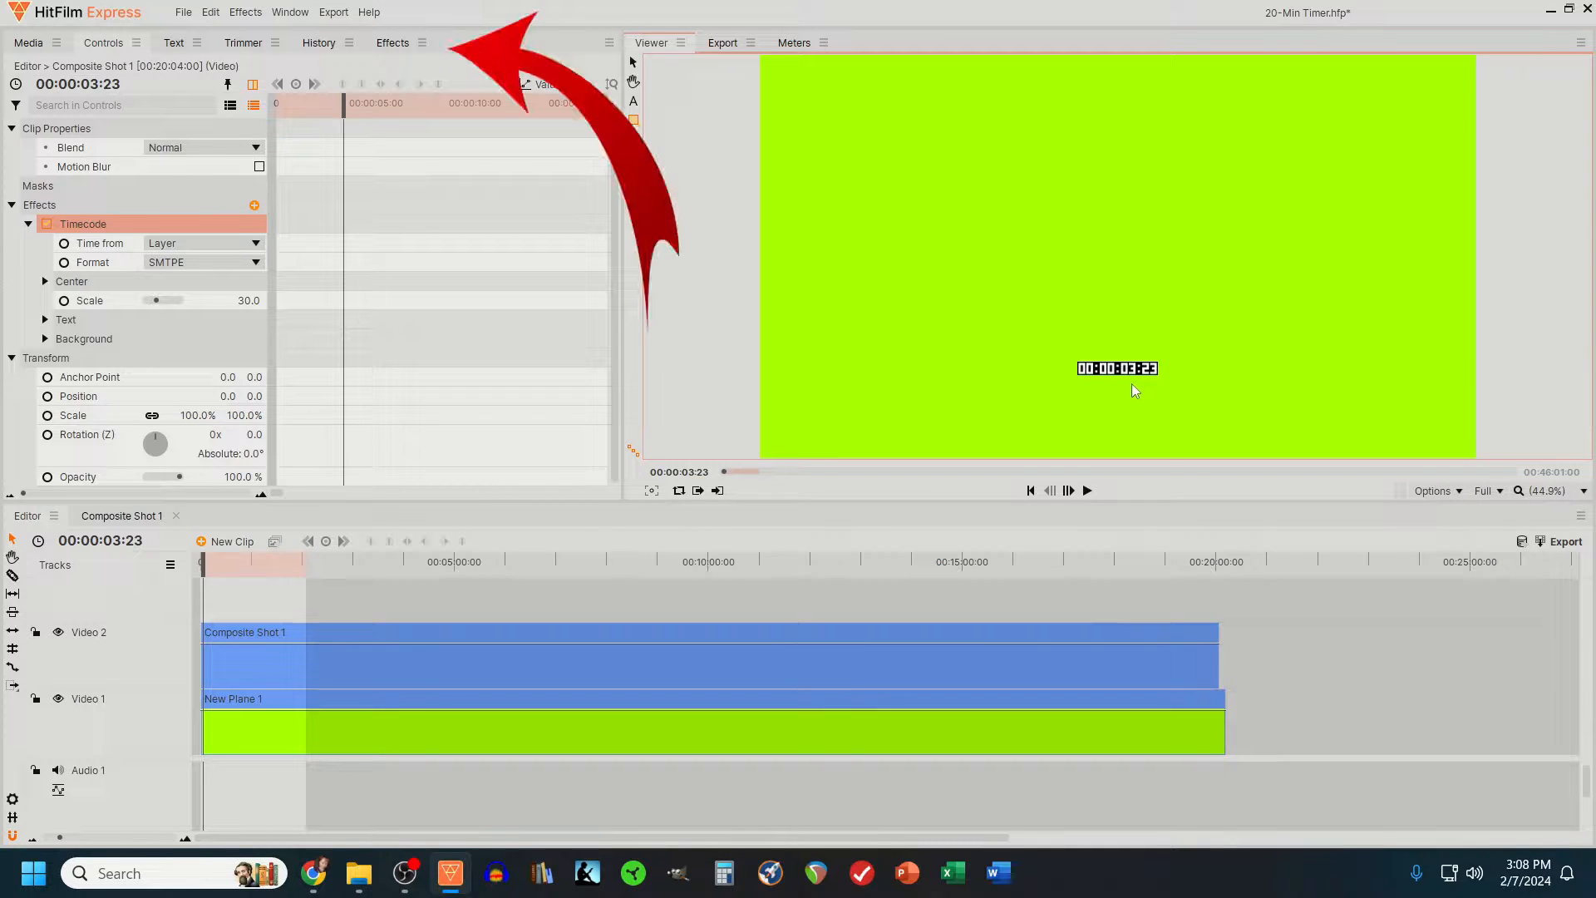
- Apply the Time Reverse effect to the composite shot and return the playhead to 00:00:00:00
left_click(375, 45)
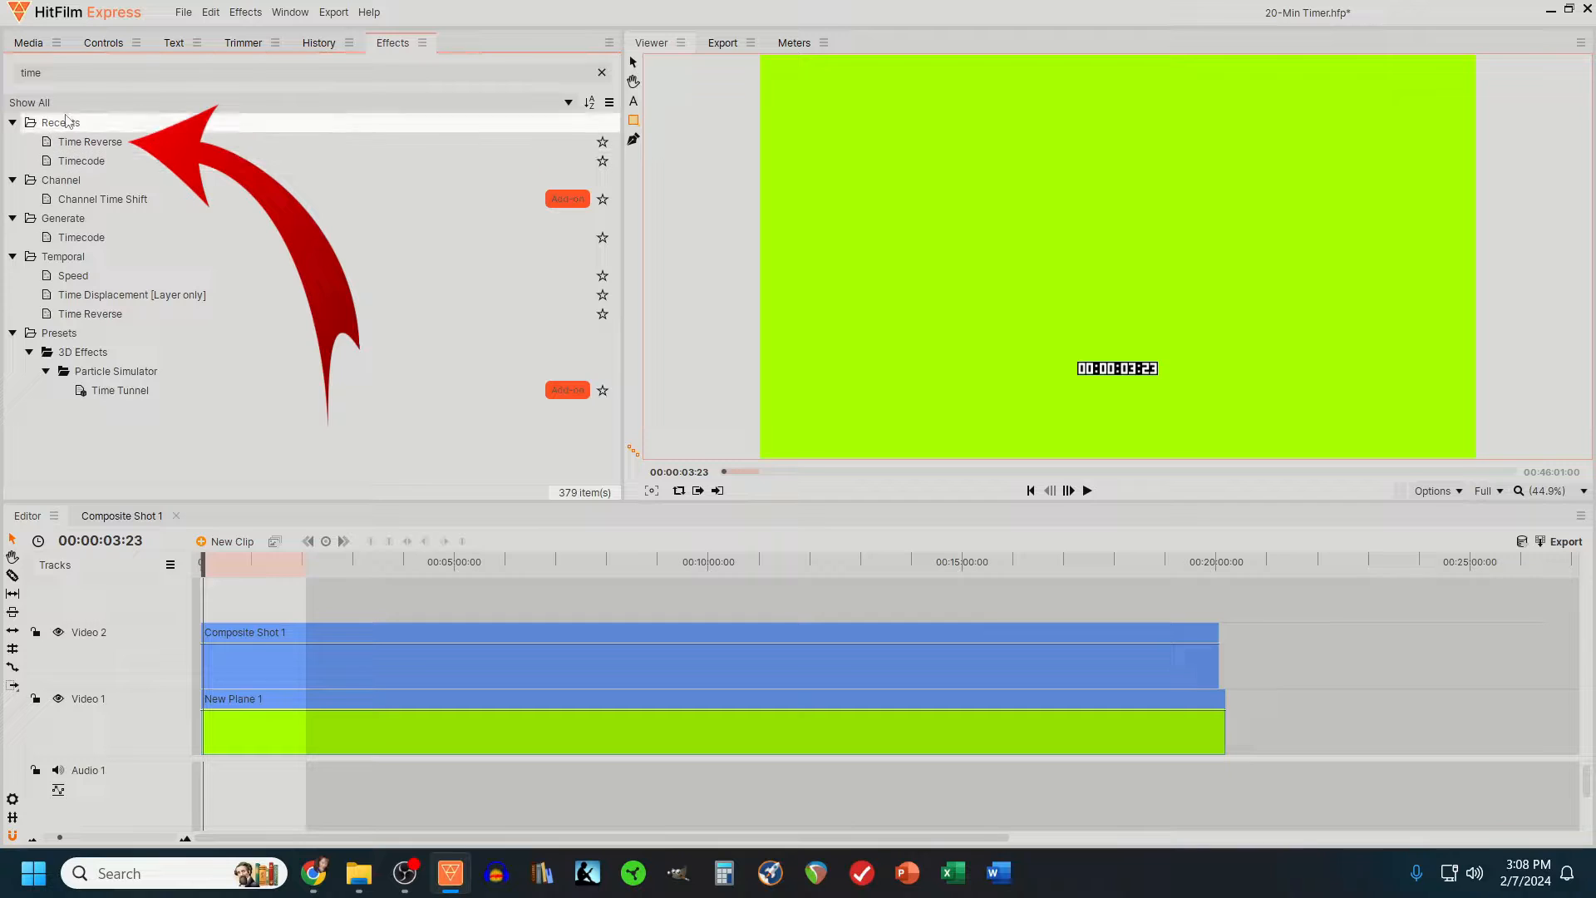
left_click_drag(95, 146, 241, 667)
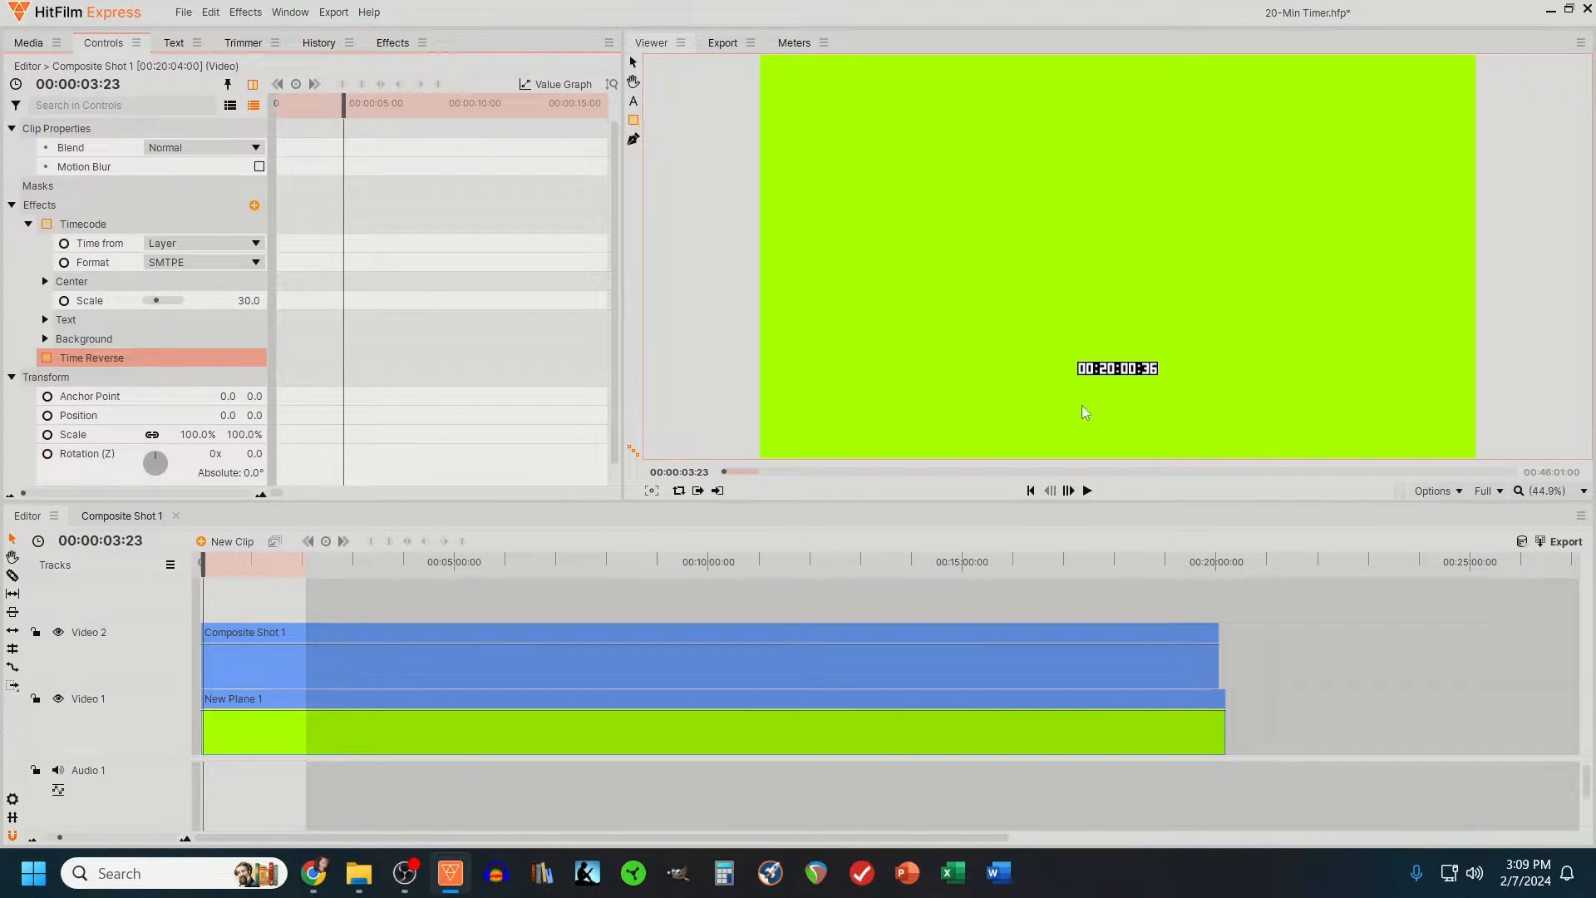
left_click_drag(203, 565, 200, 565)
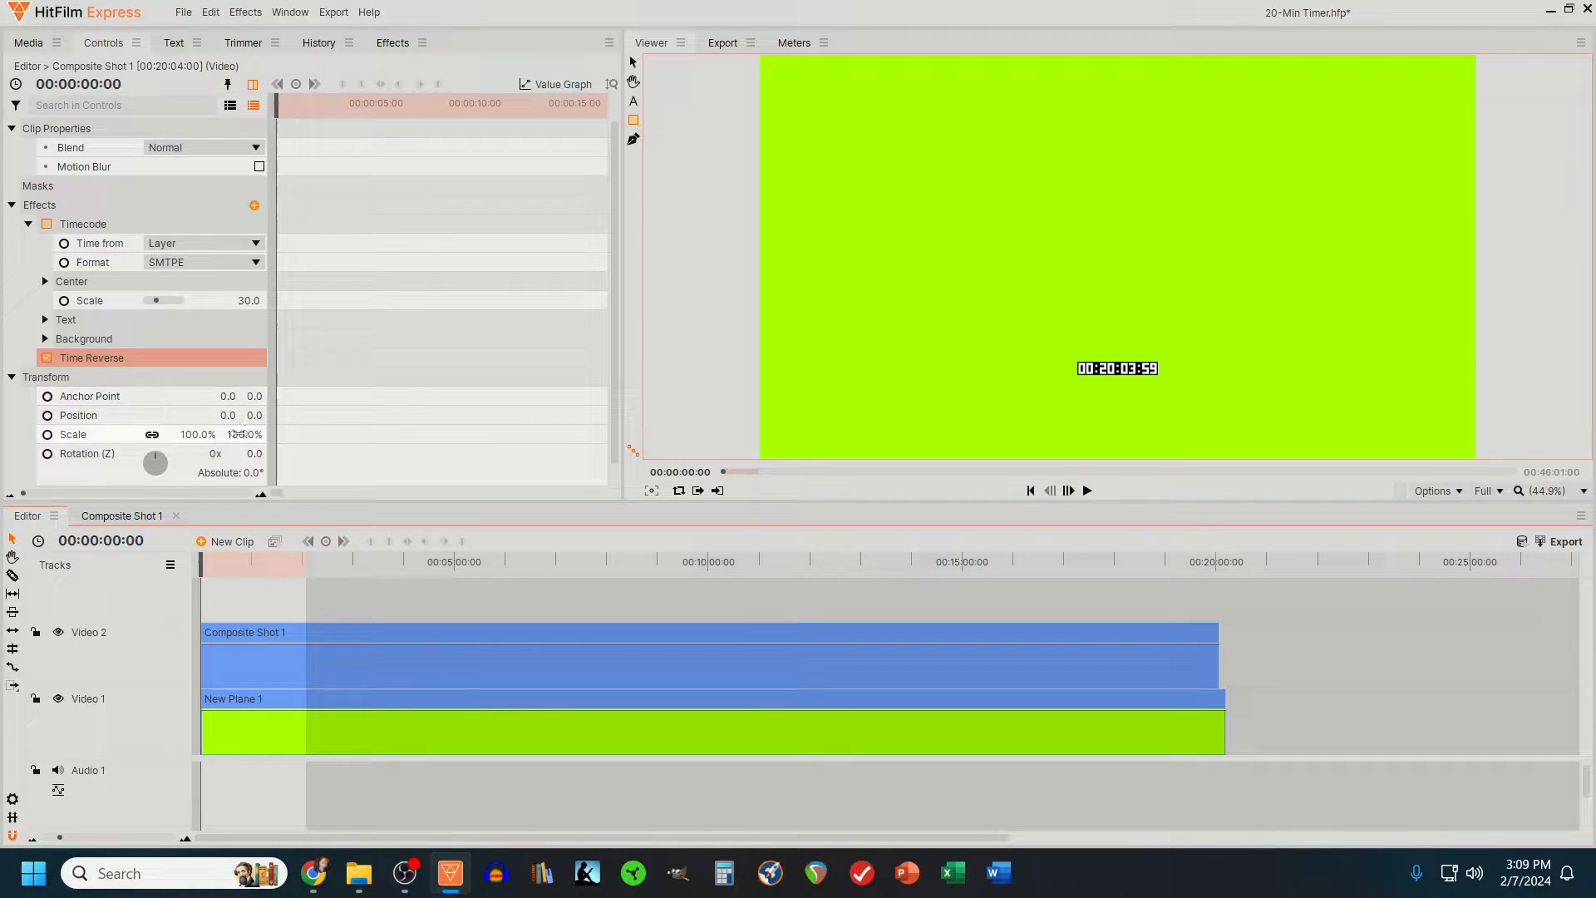
- Scale the composite shot to 1845% and set its vertical position to 5545 so the minutes and seconds fill the frame
mouse_move(239, 433)
left_mouse_down()
mouse_move(626, 433)
mouse_move(324, 415)
mouse_move(869, 415)
left_mouse_up()
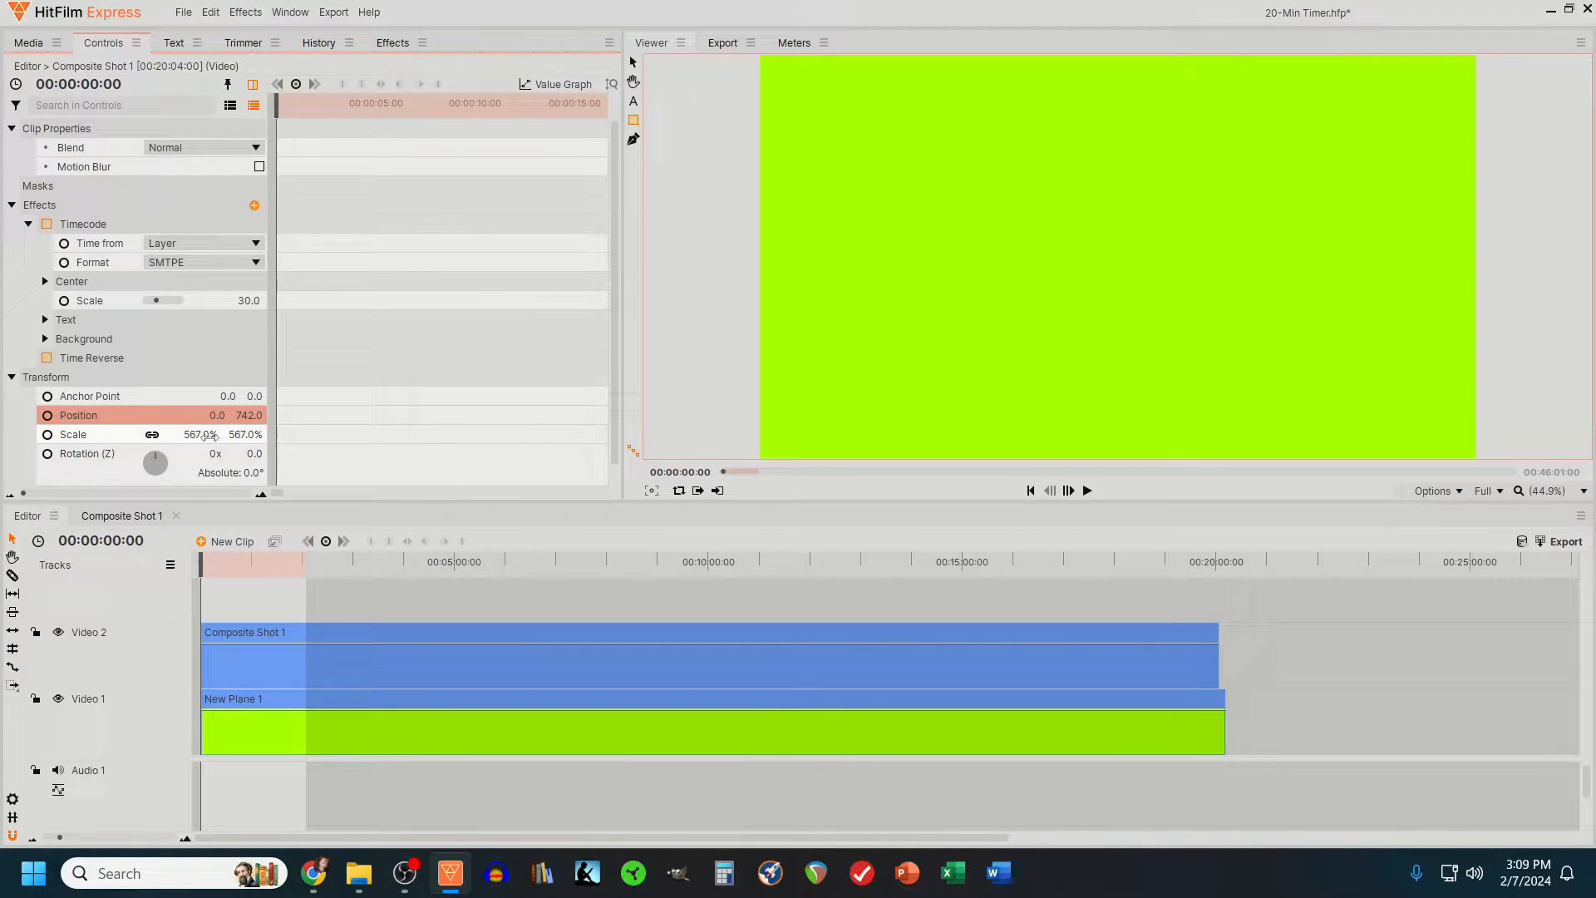
left_click_drag(241, 420, 1294, 420)
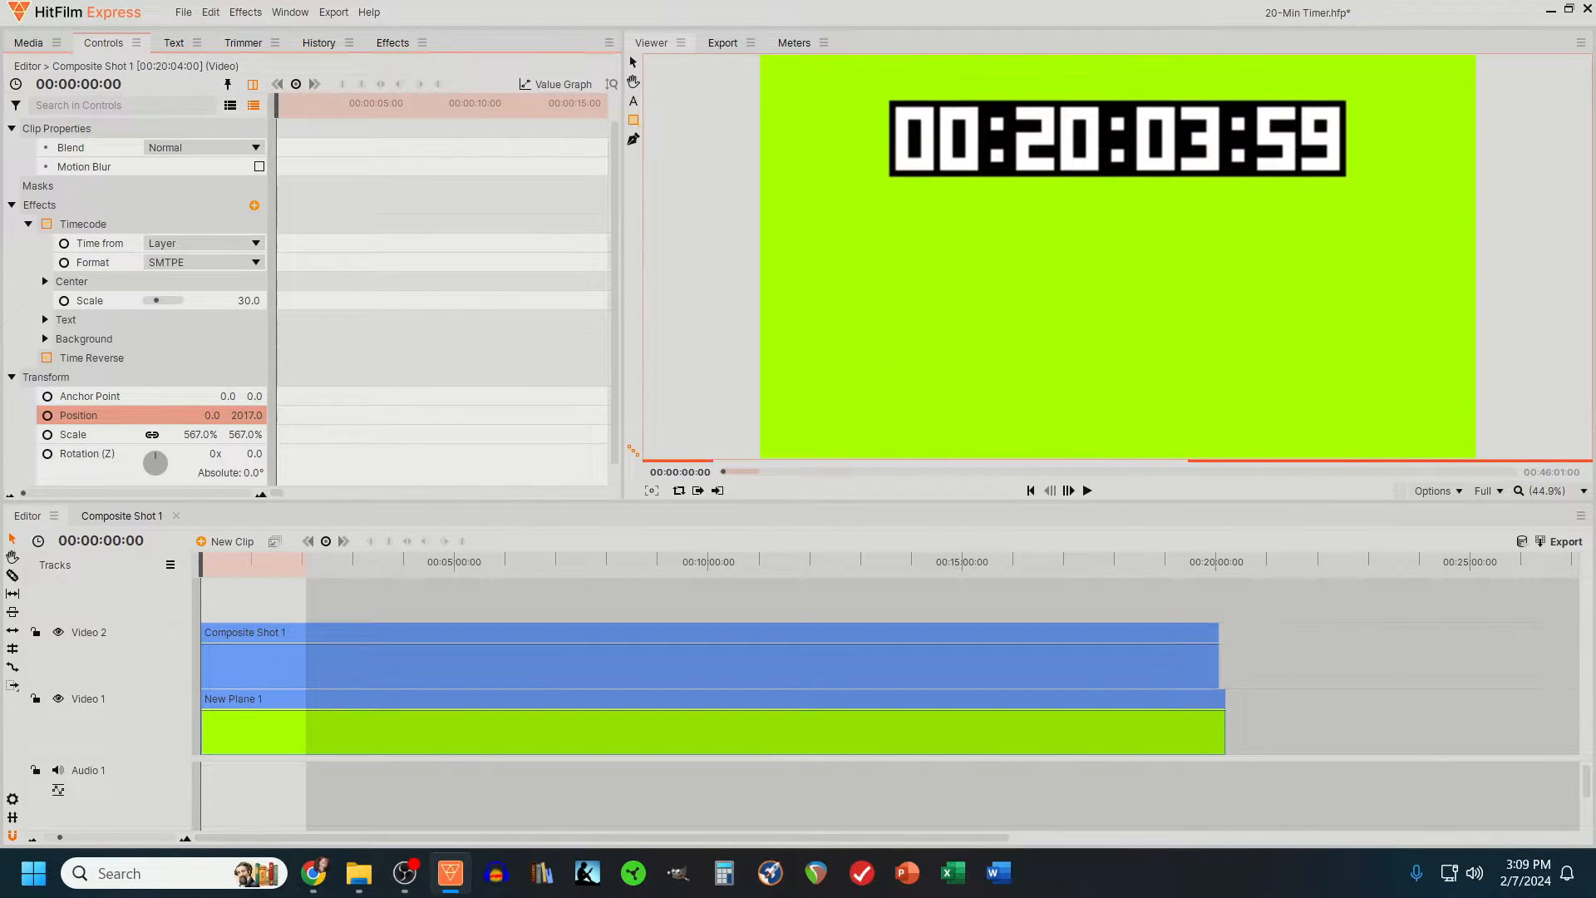
left_click_drag(241, 435, 675, 435)
left_click_drag(245, 416, 1261, 284)
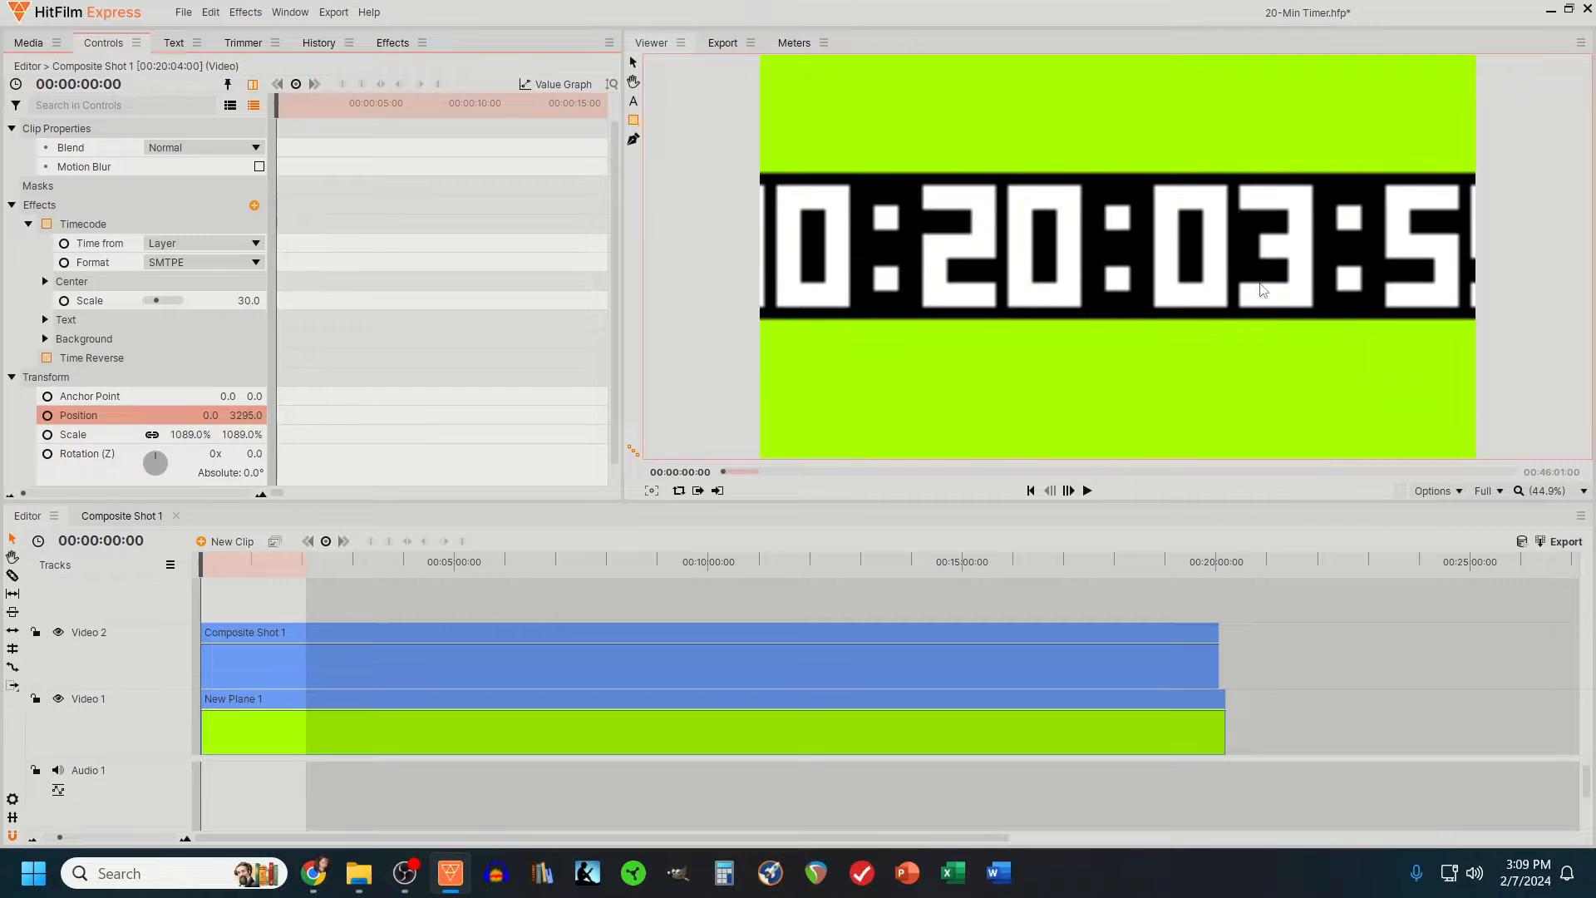
left_click_drag(239, 435, 1587, 415)
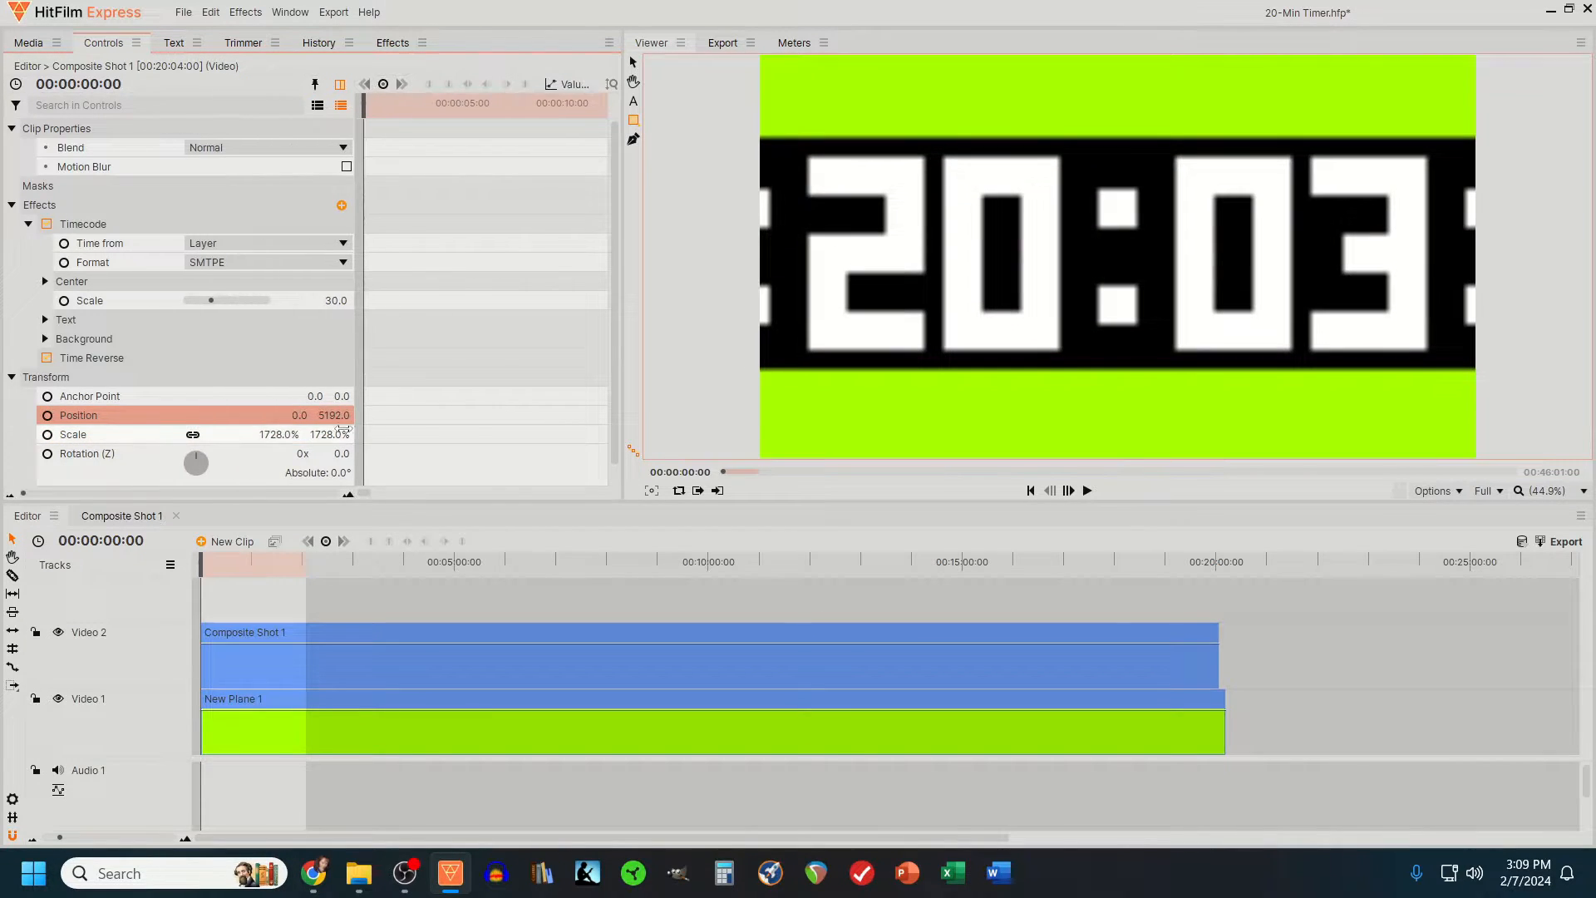
left_click_drag(238, 435, 543, 415)
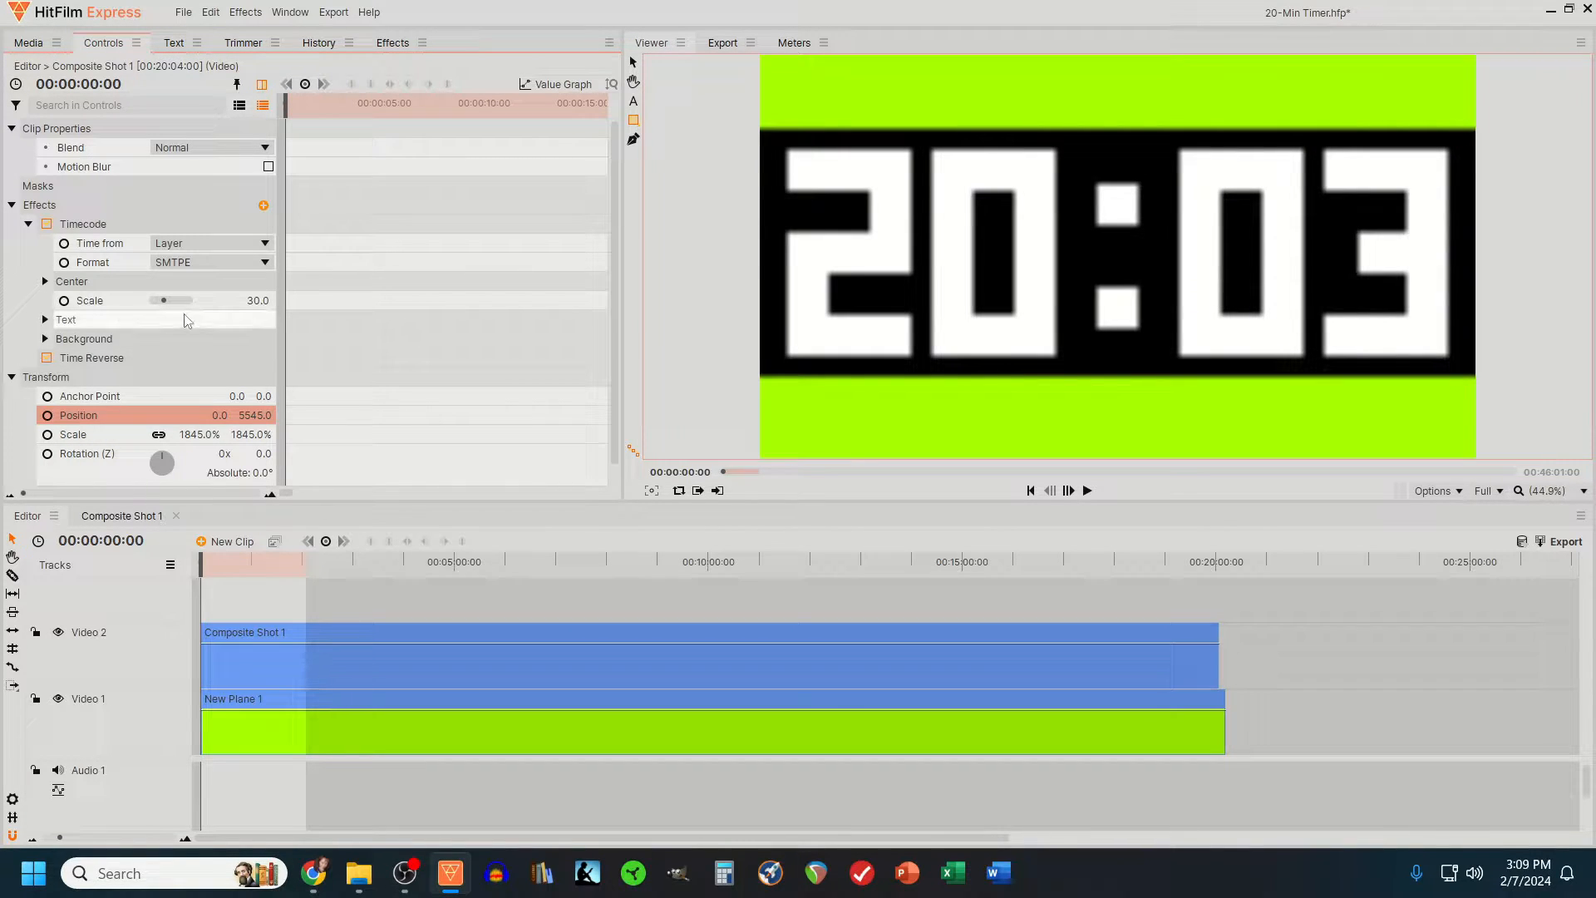
- Set the Timecode background opacity to 0 and trim the green plane to end with the composite shot
left_click(45, 339)
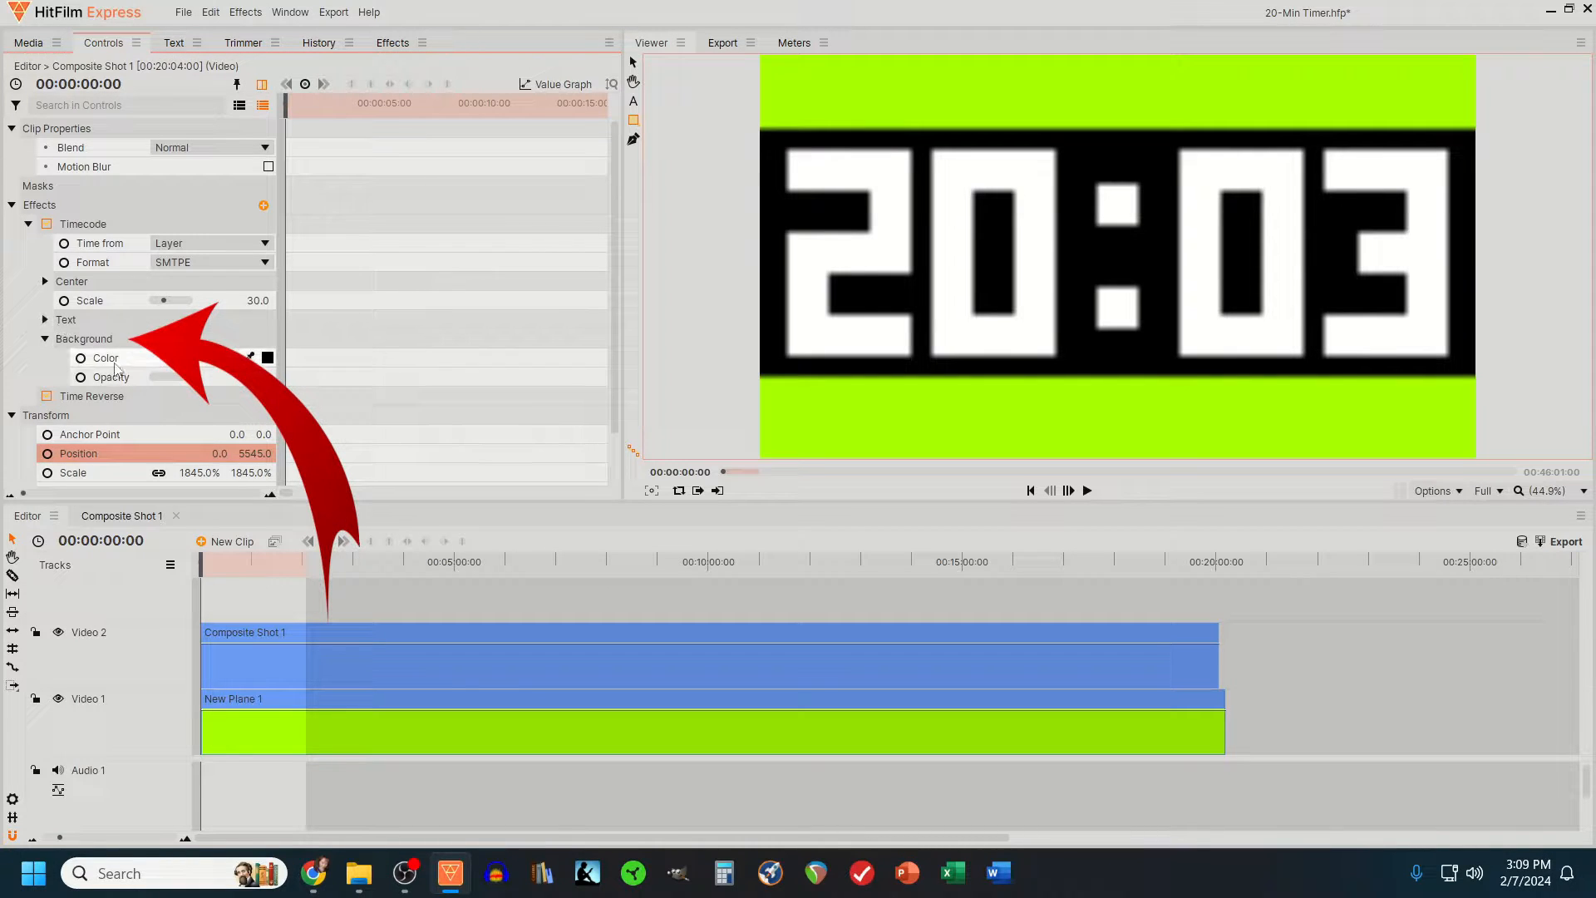
left_click_drag(191, 383, 115, 380)
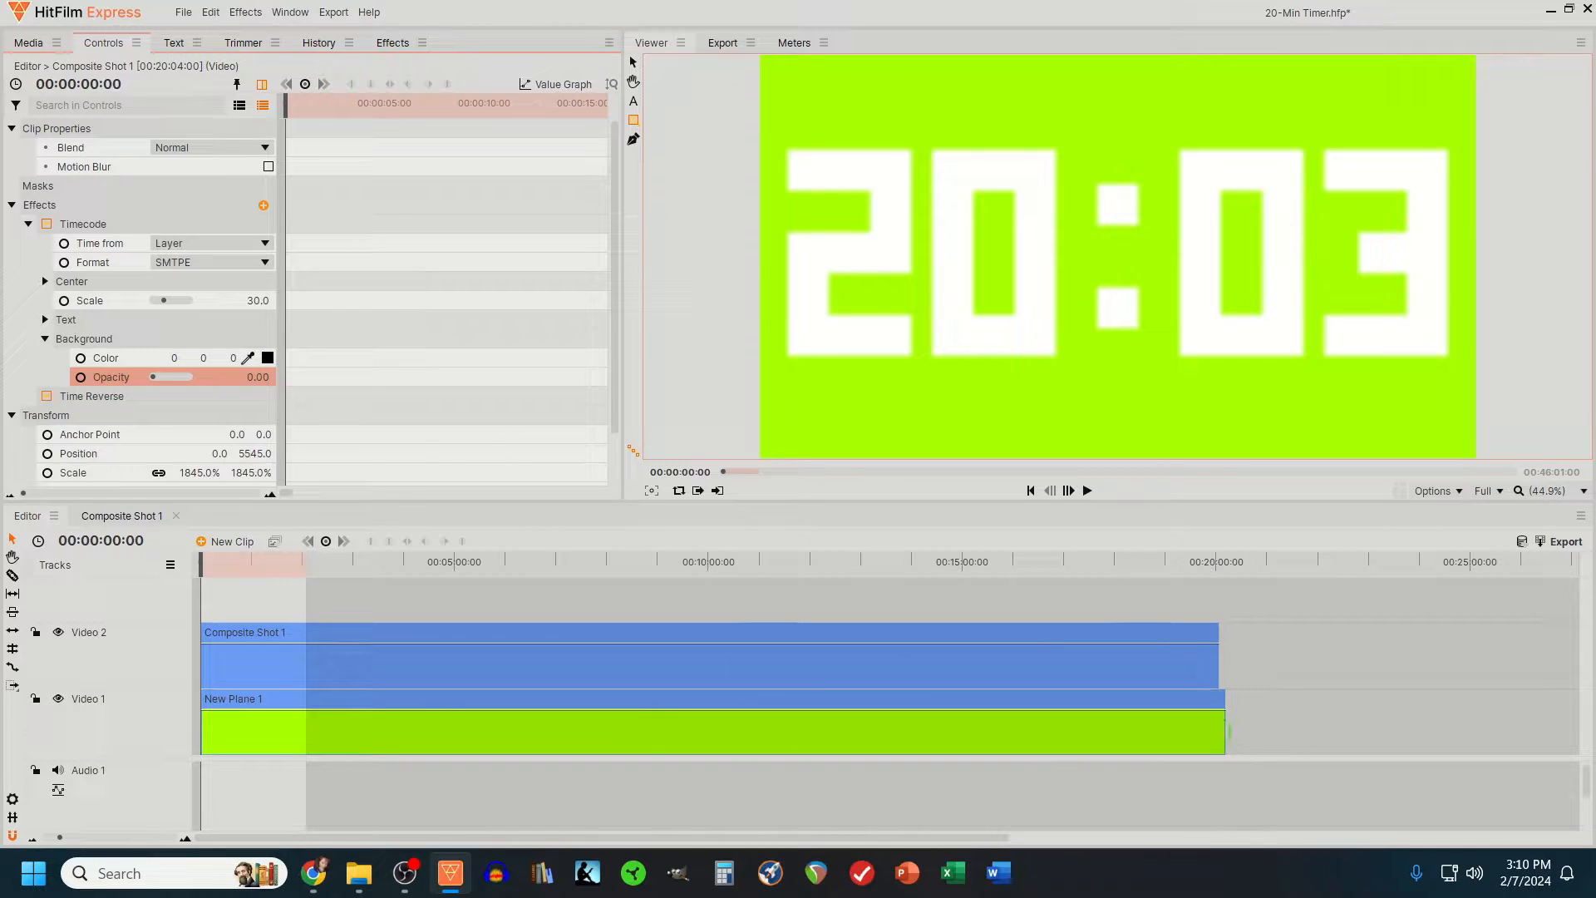
left_click_drag(1229, 732, 1225, 734)
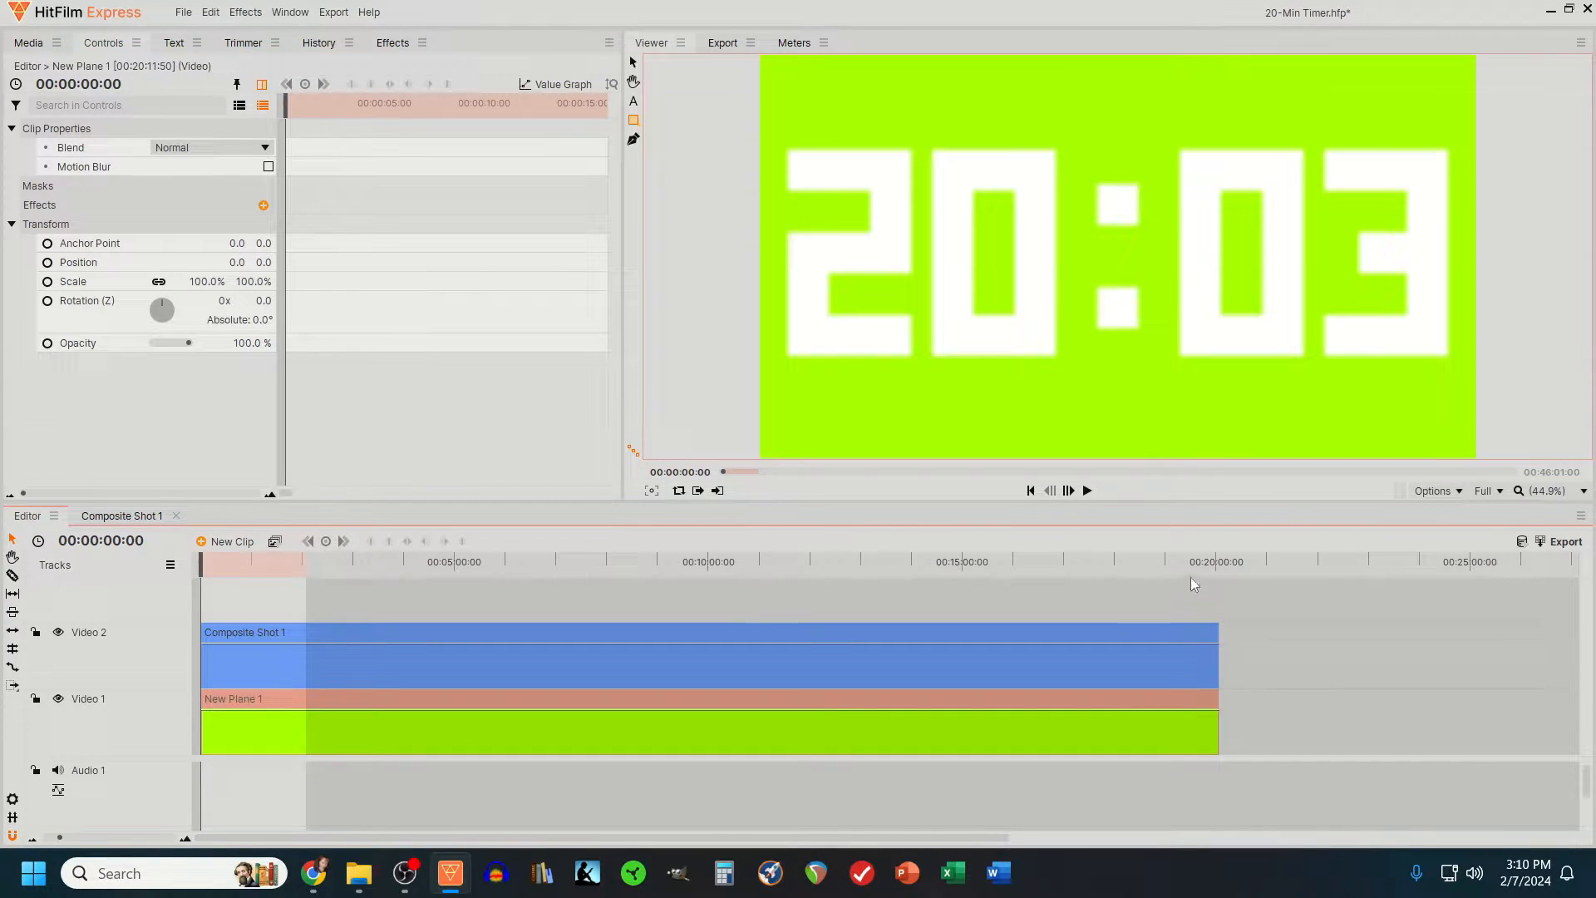
- Preview the countdown from about 00:19:44:27 near the end of the timeline and return the playhead to 00:00:00:00
mouse_move(1194, 584)
left_mouse_down()
mouse_move(1186, 572)
mouse_move(1222, 572)
mouse_move(1086, 572)
mouse_move(1202, 572)
left_mouse_up()
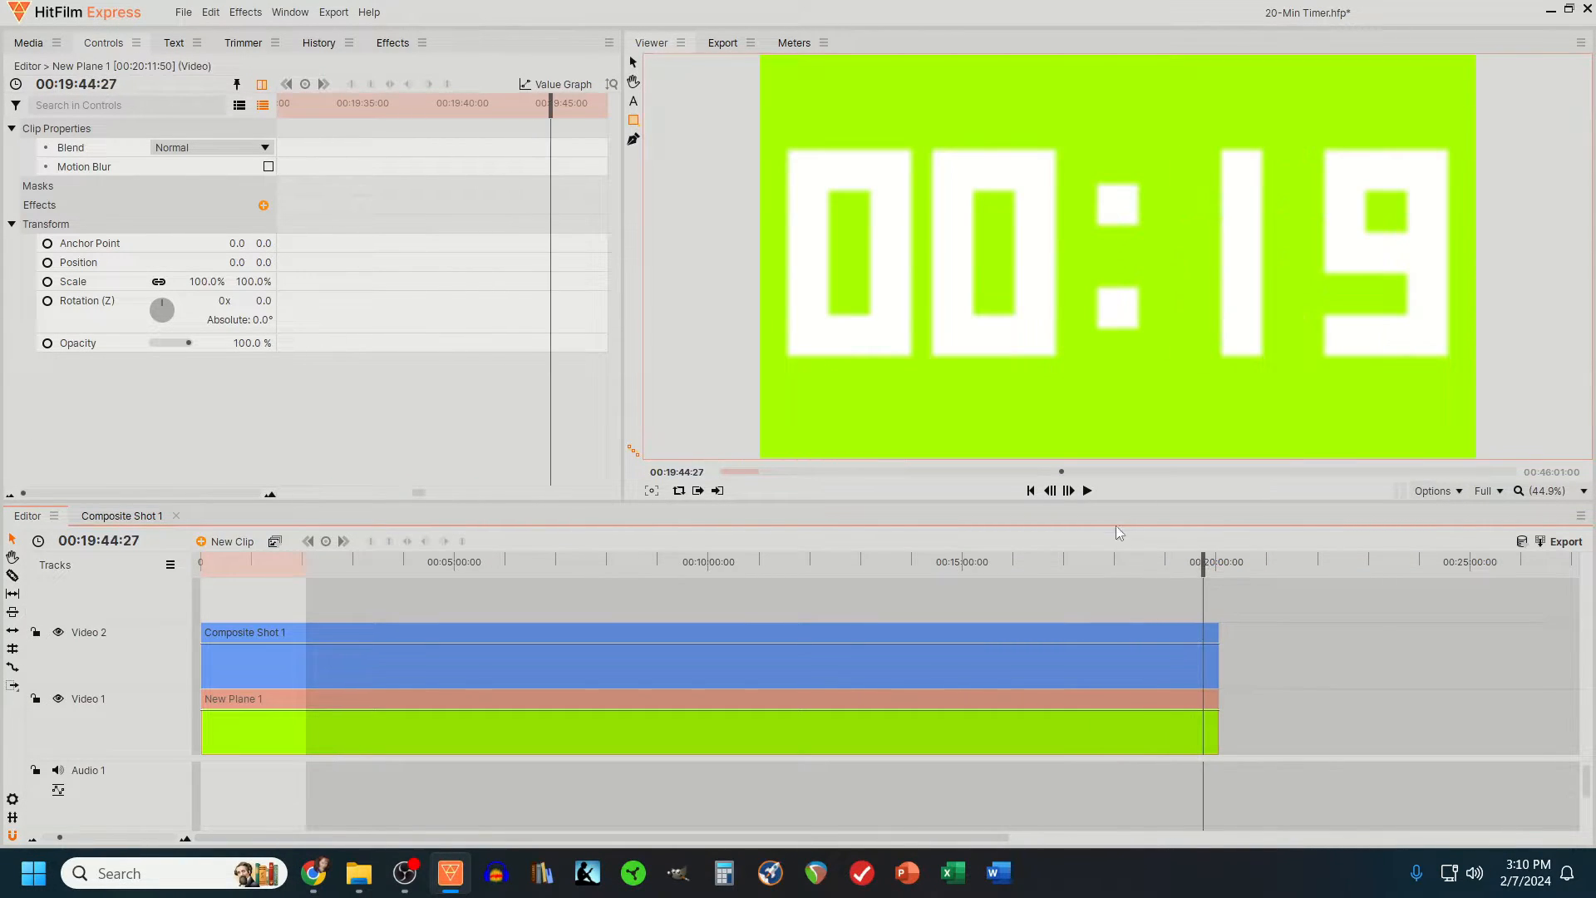
left_click(1088, 491)
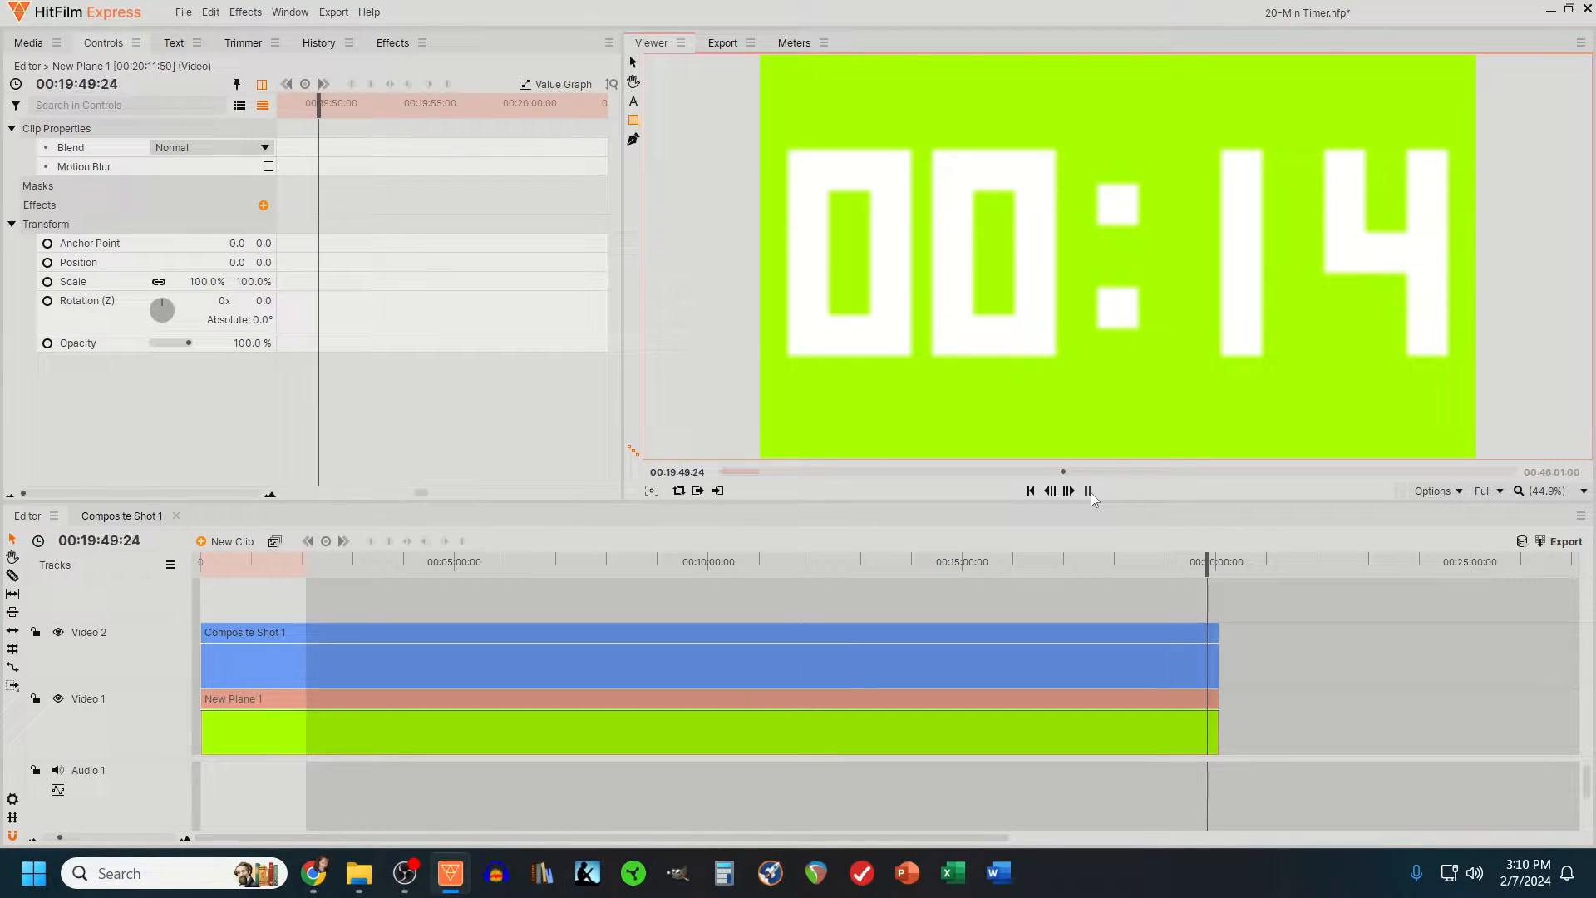
left_click(1088, 491)
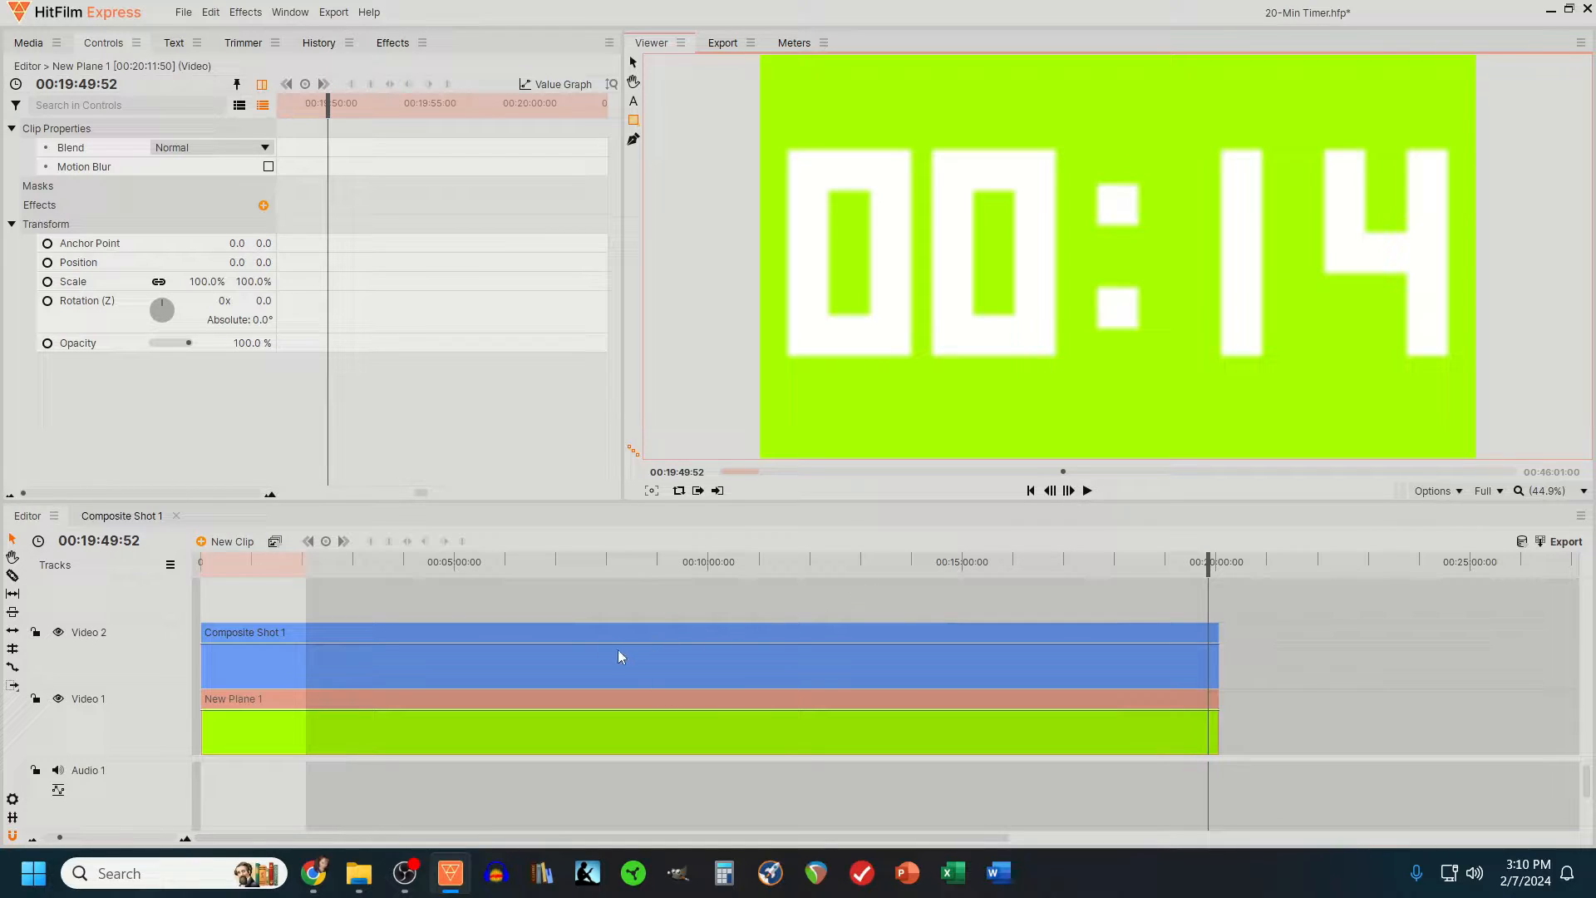
left_click_drag(221, 570, 199, 565)
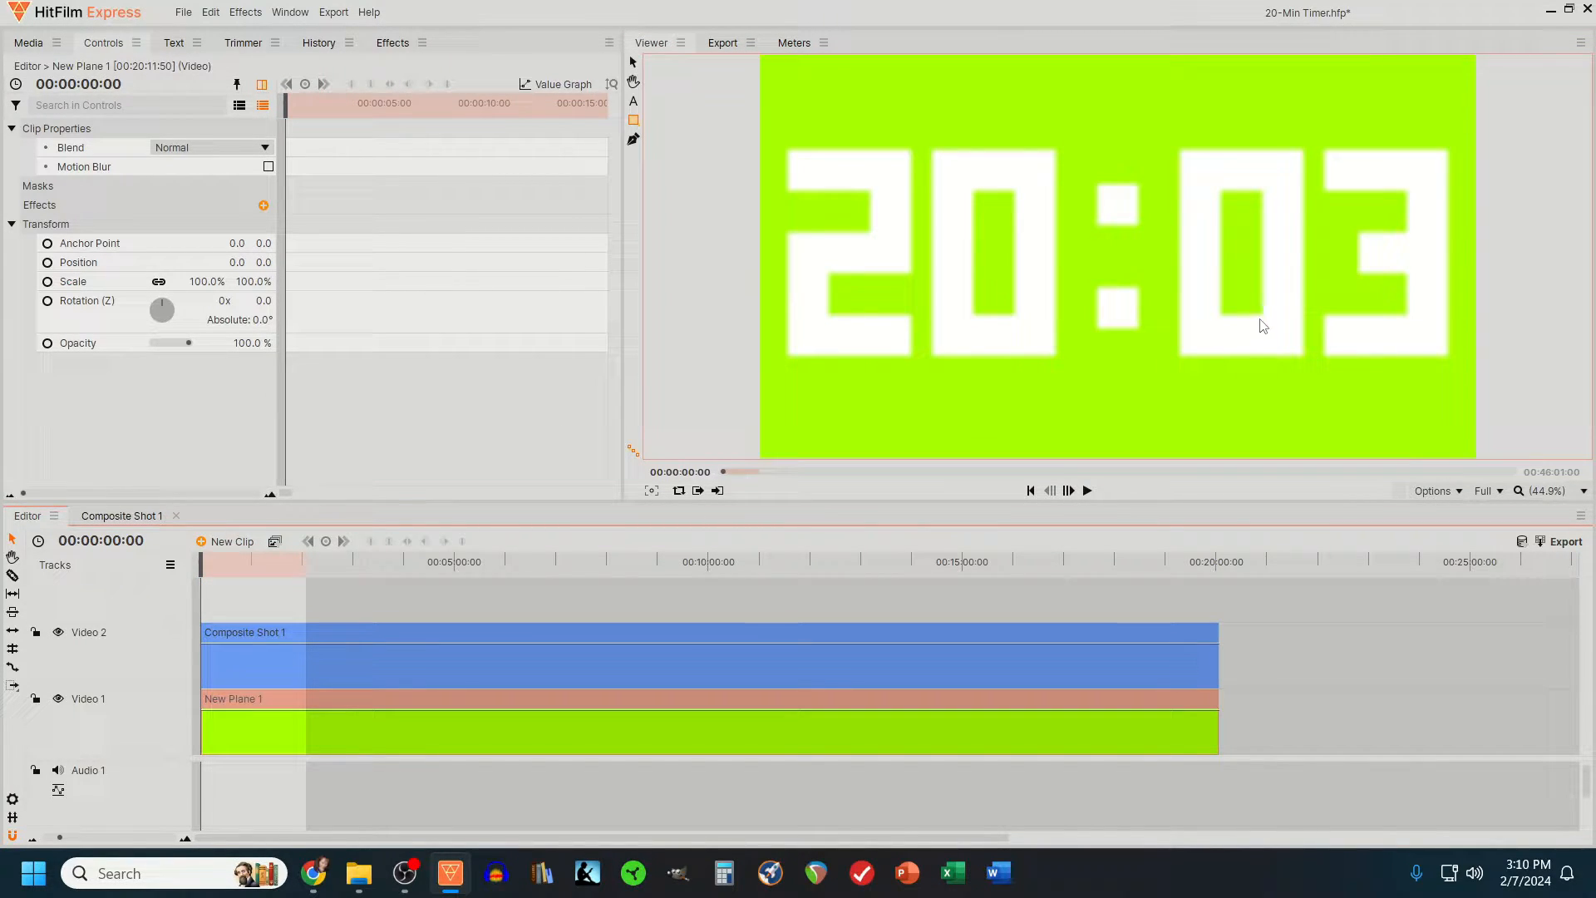
- Export the timer timeline to an MP4 file, browsing to the Vids & Pics folder for the save location
left_click(1573, 545)
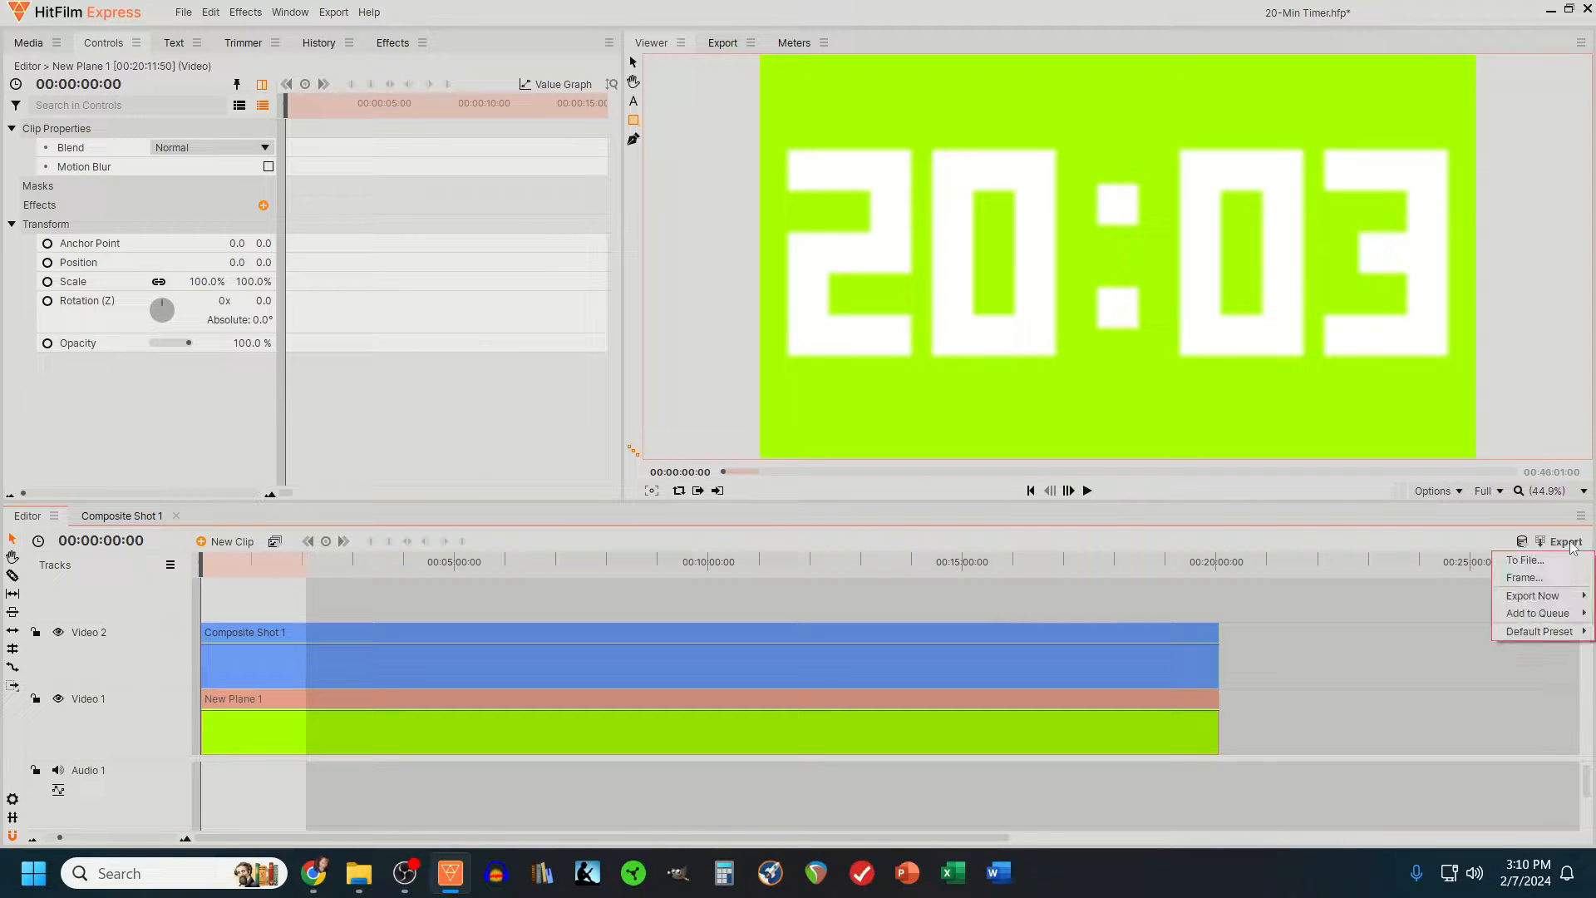
left_click(1525, 561)
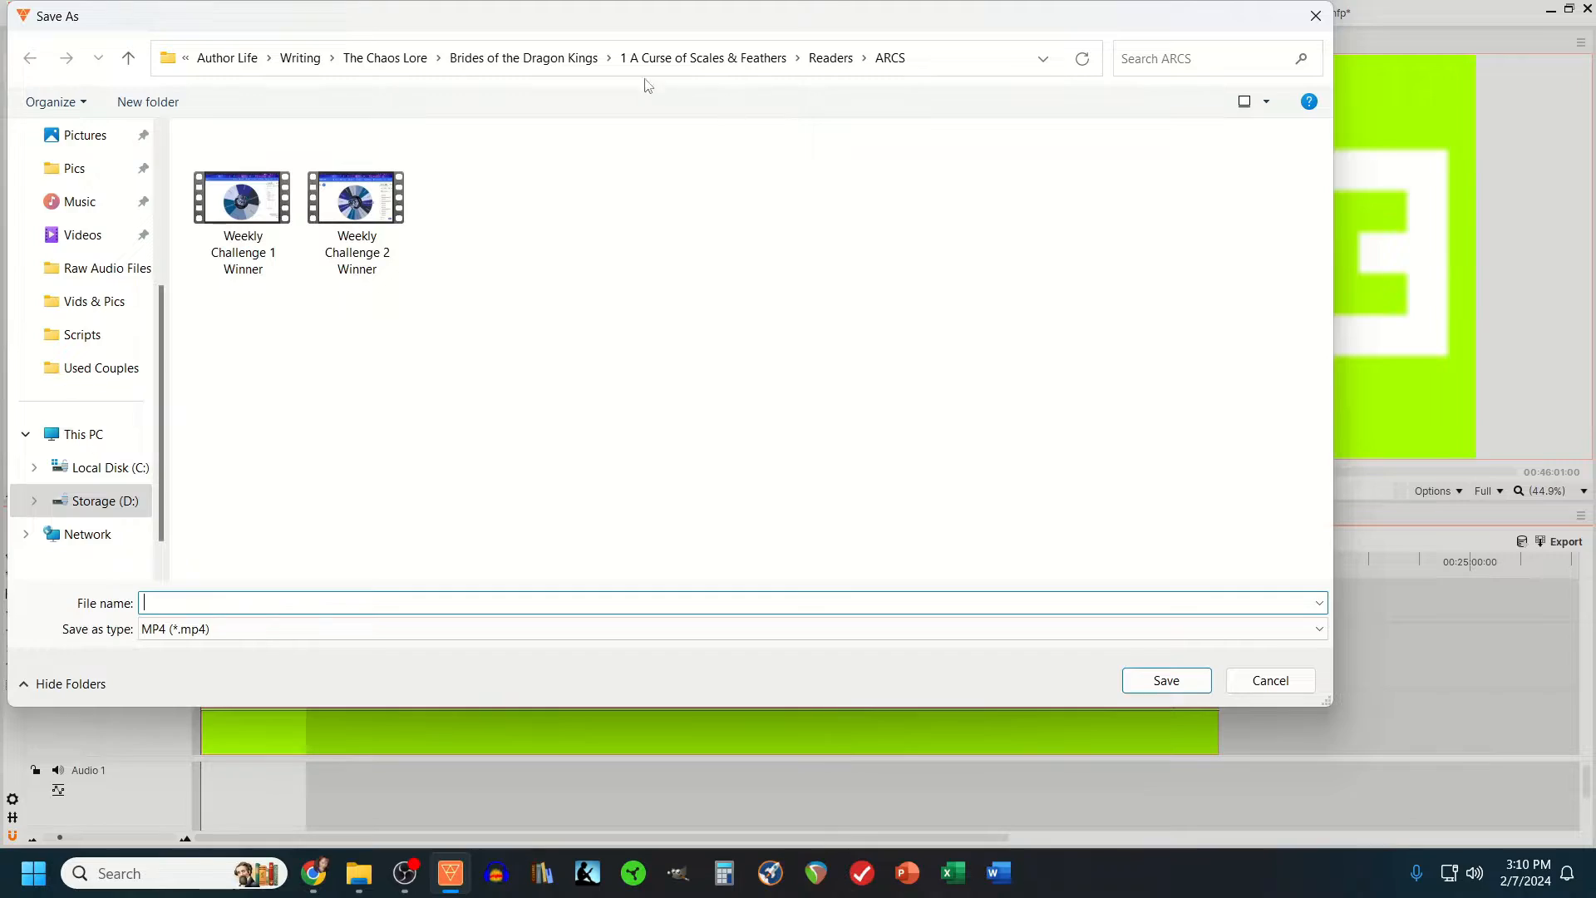
left_click(87, 302)
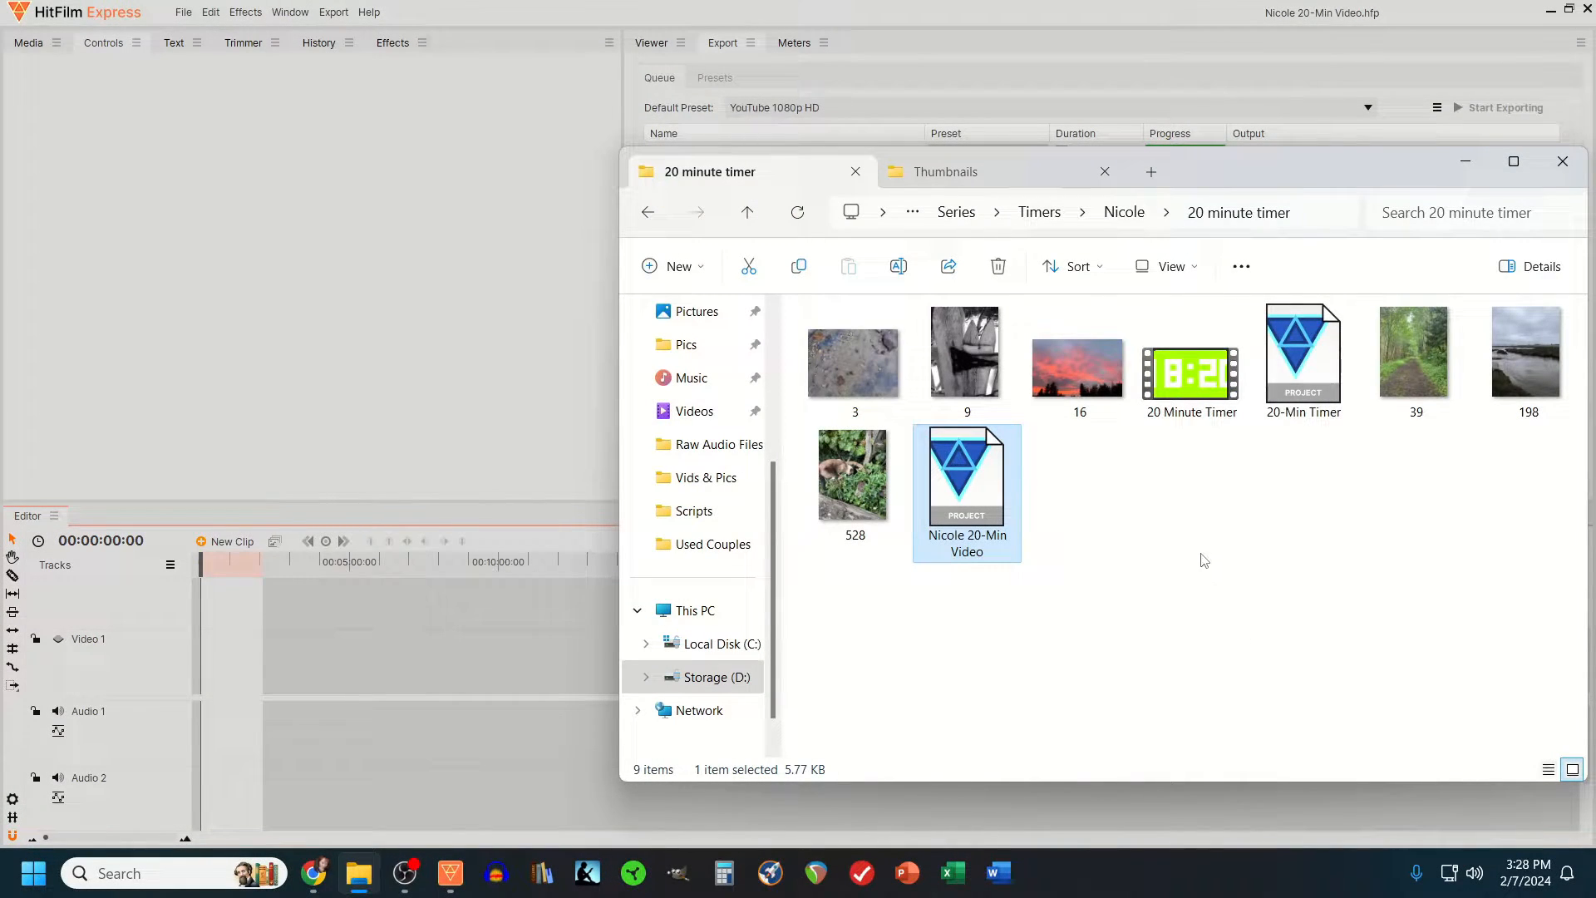
- Play the exported 20 Minute Timer video to check it, close the player, and put the file window away
double_click(1183, 384)
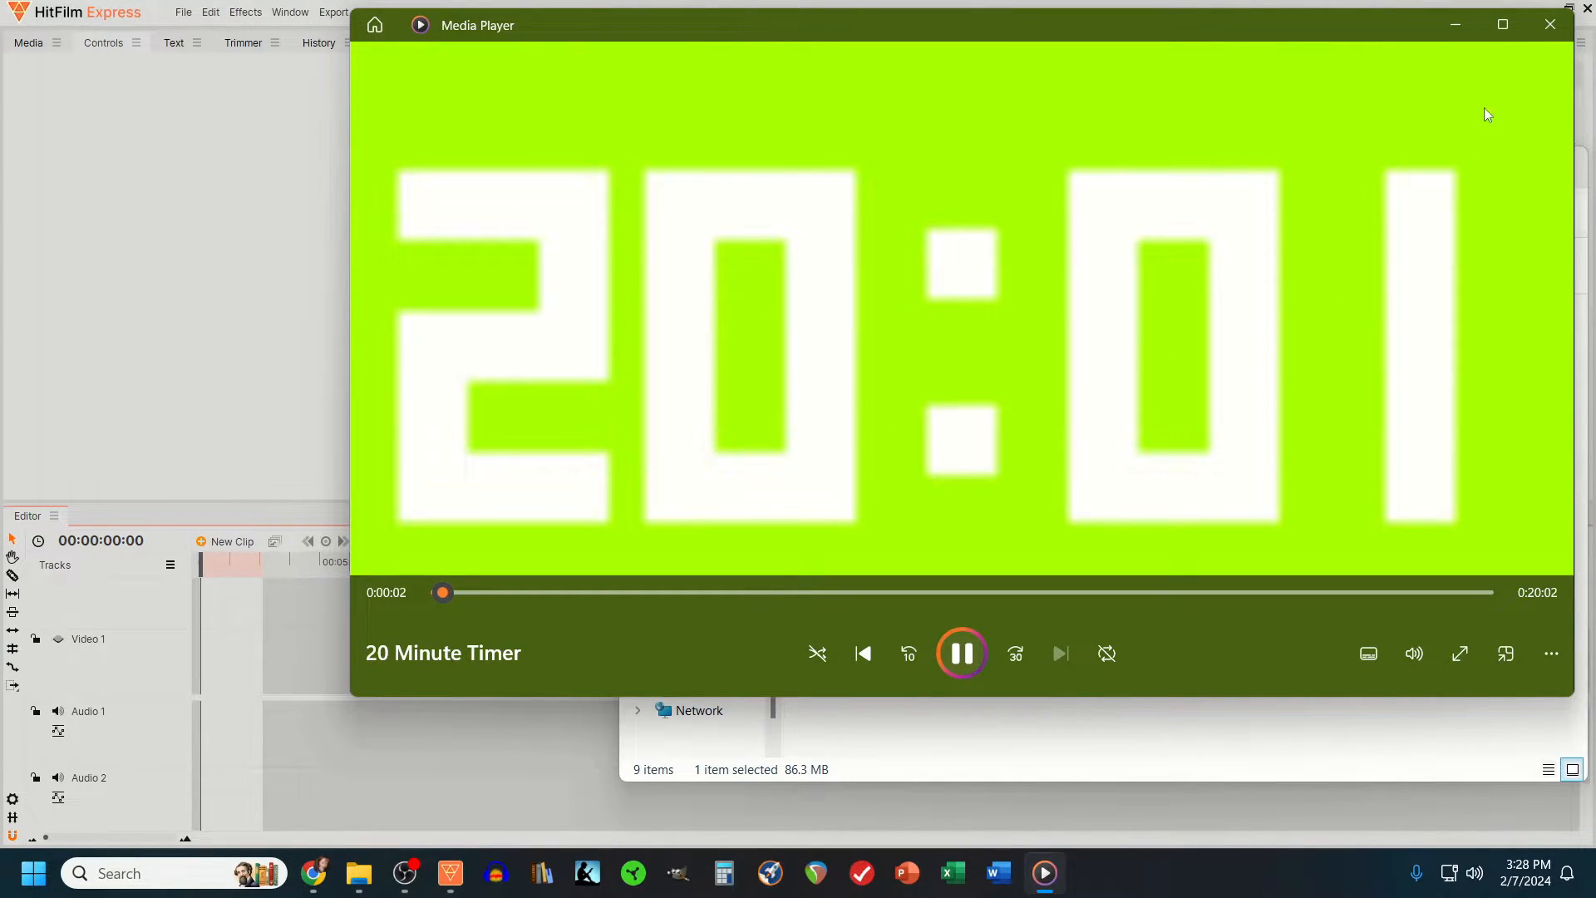
left_click(1551, 27)
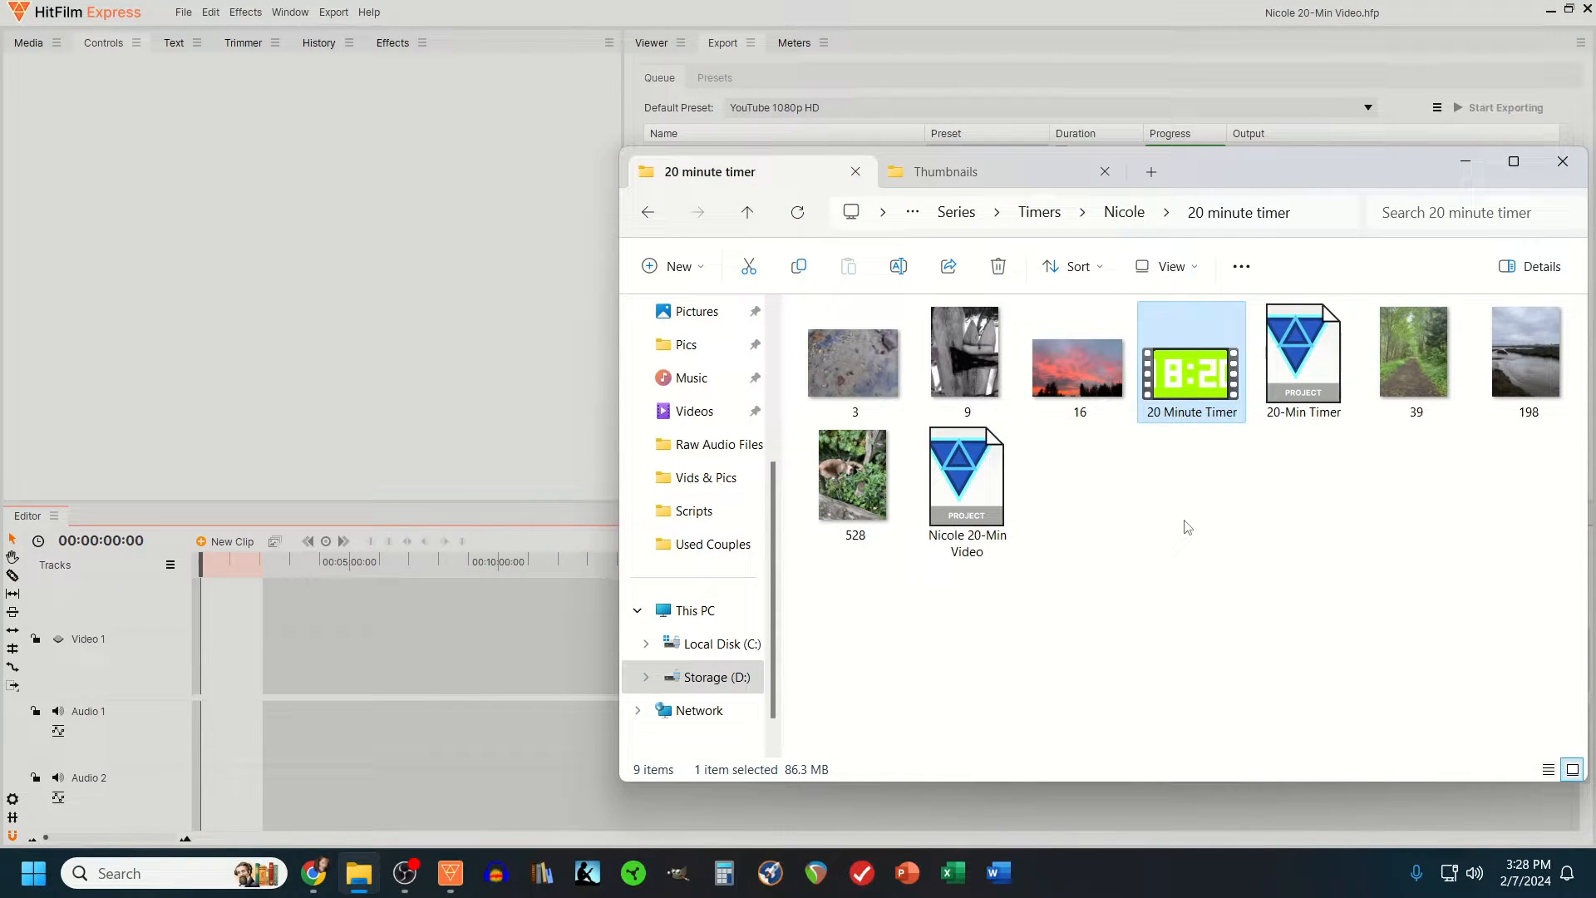
left_click(1454, 169)
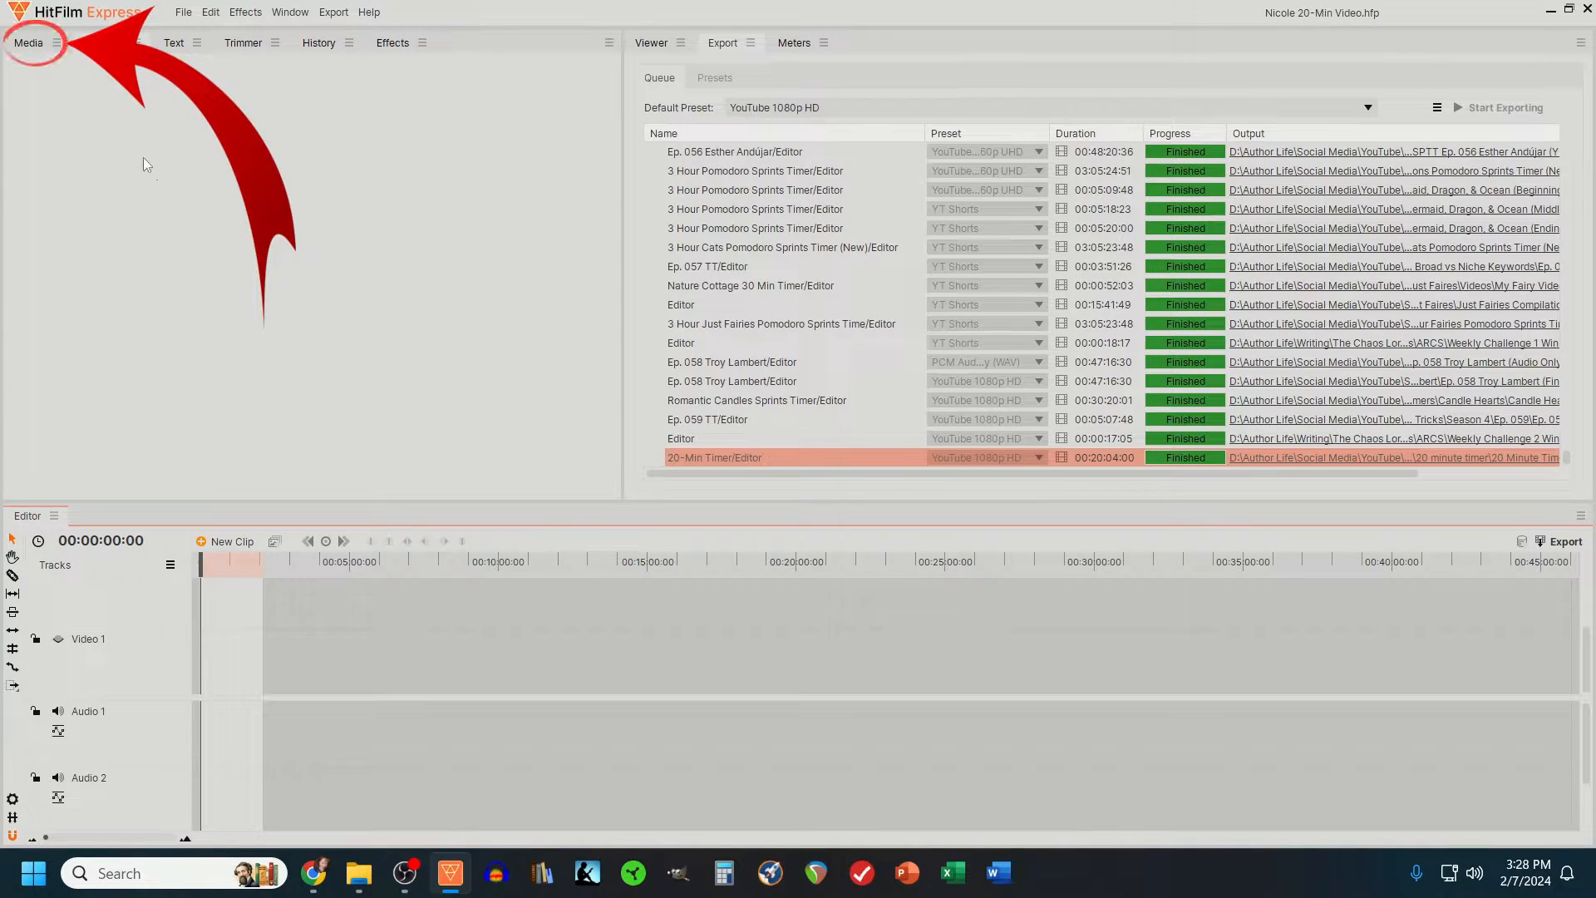
- Import the 20 Minute Timer video and the images 3, 9, 16, 39, 198 and 528 into the project media
left_click(30, 48)
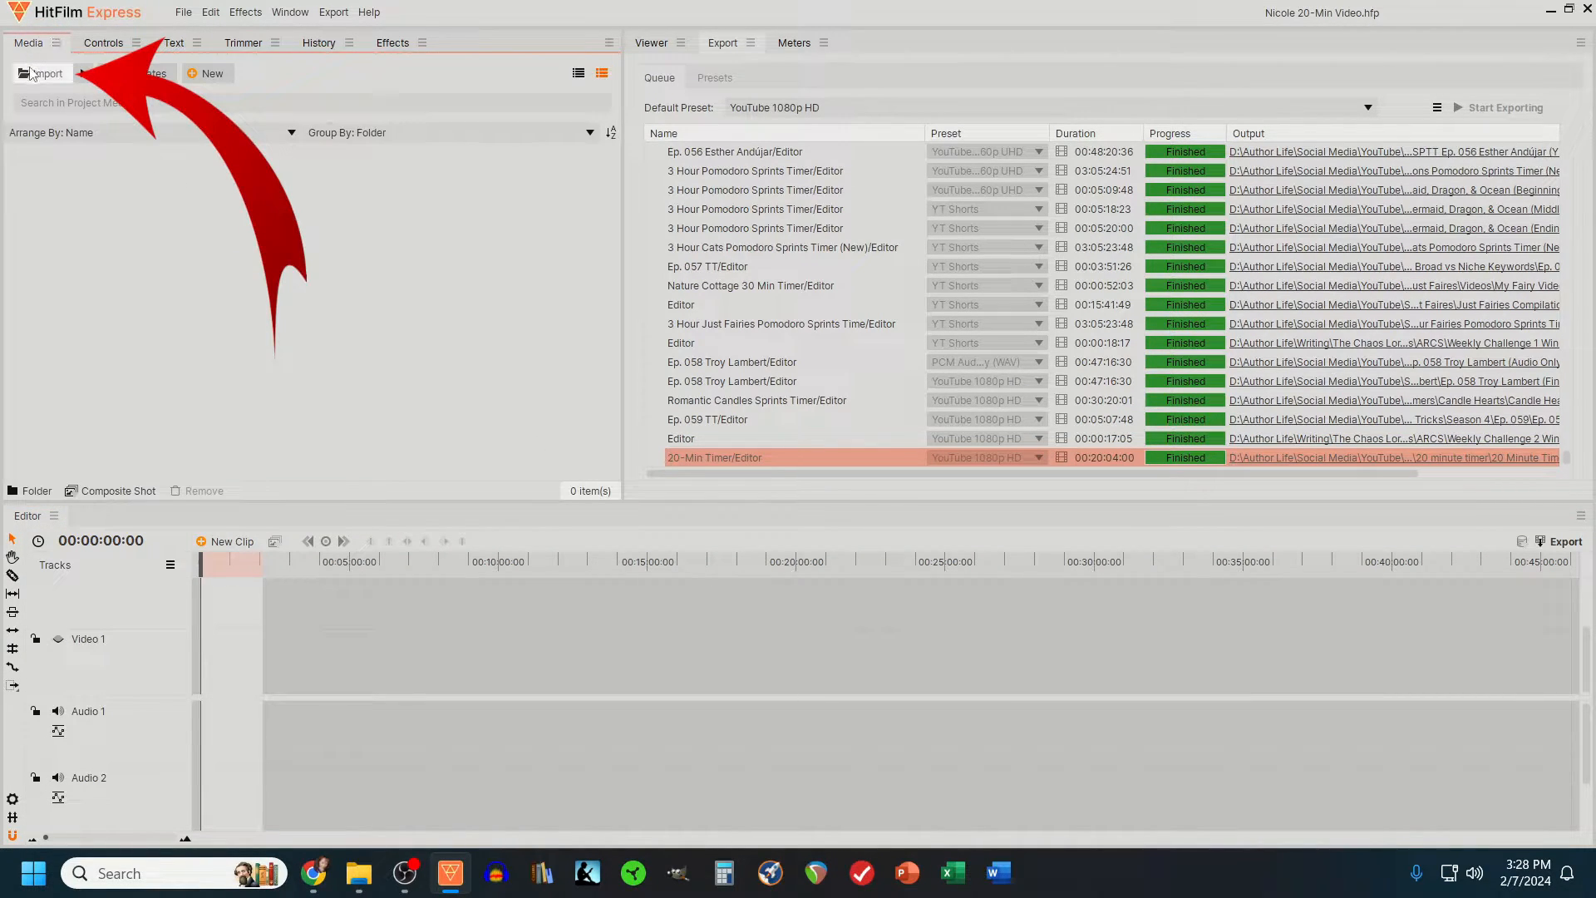
left_click(39, 74)
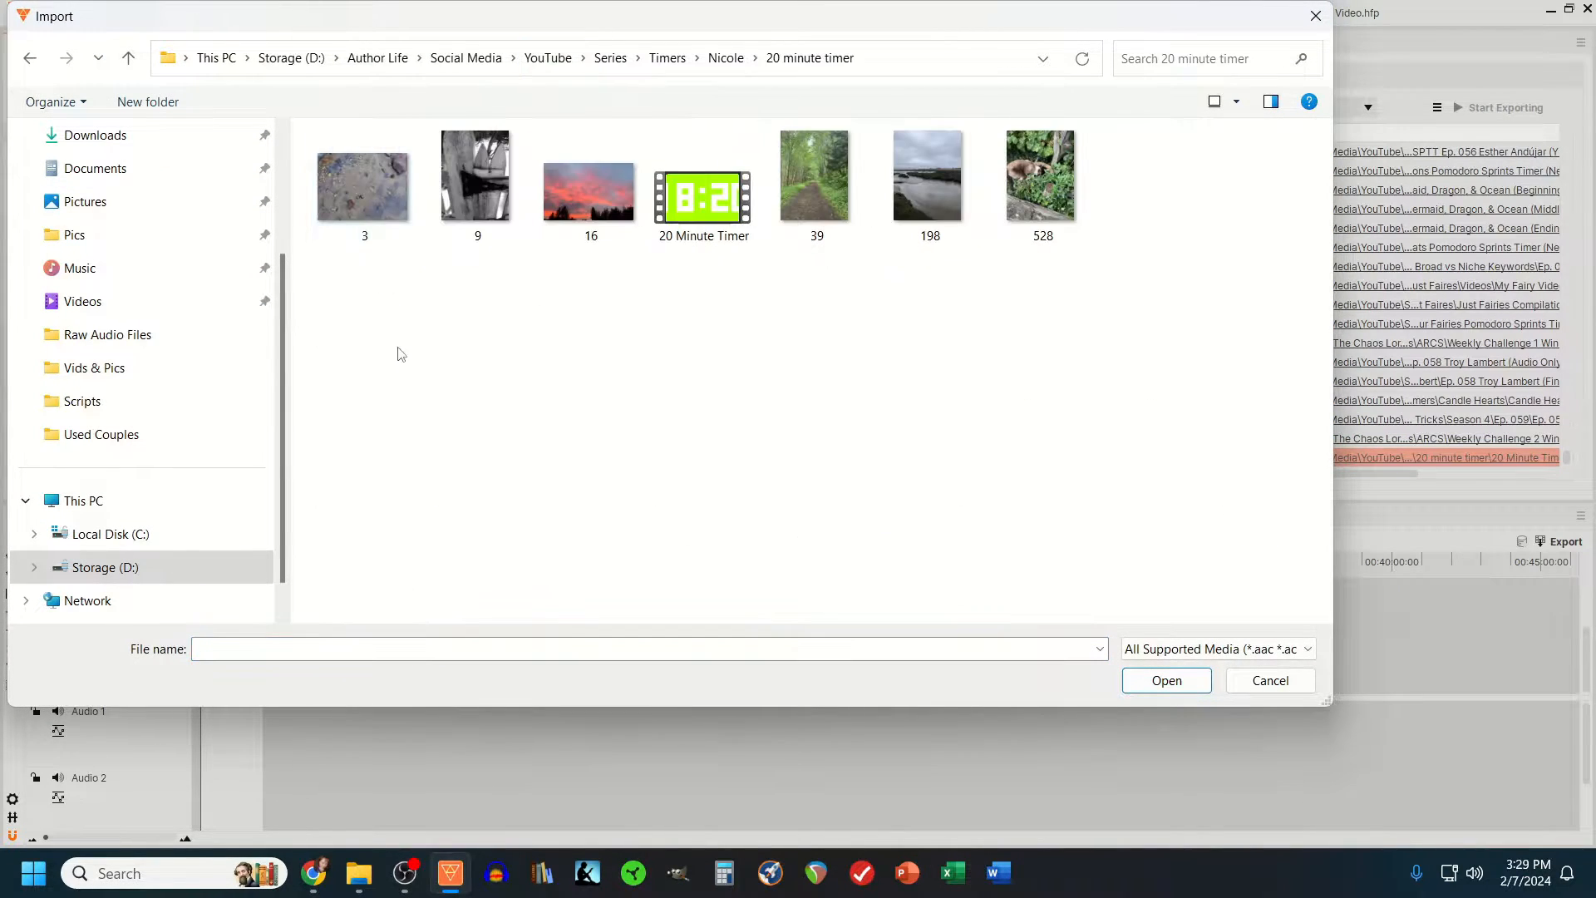
left_click(380, 186)
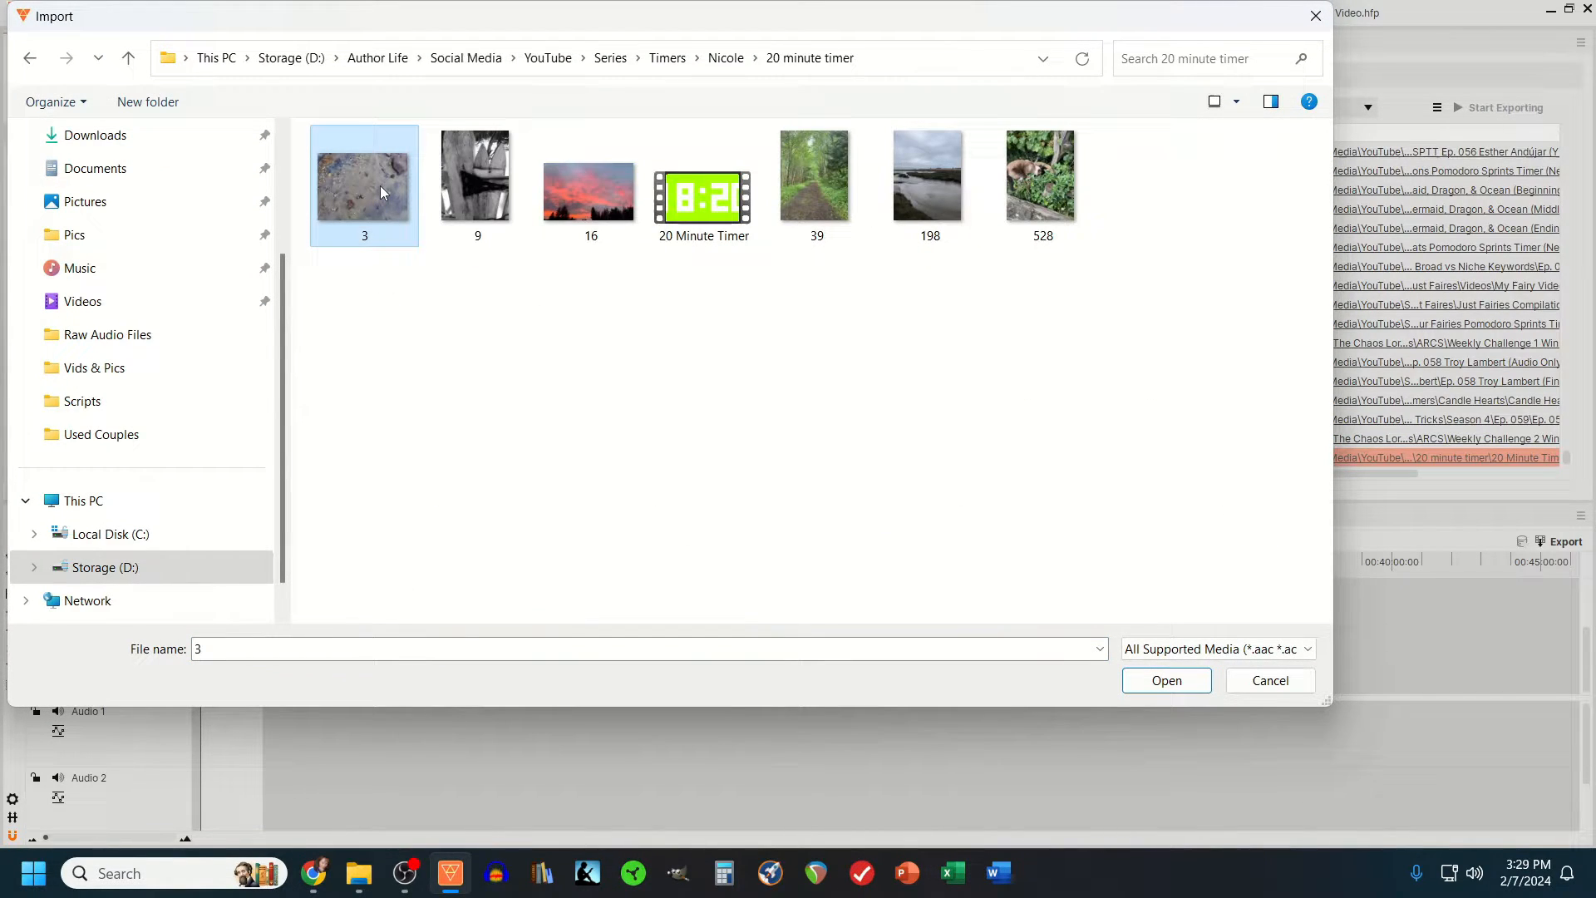
left_click(1033, 205, "shift")
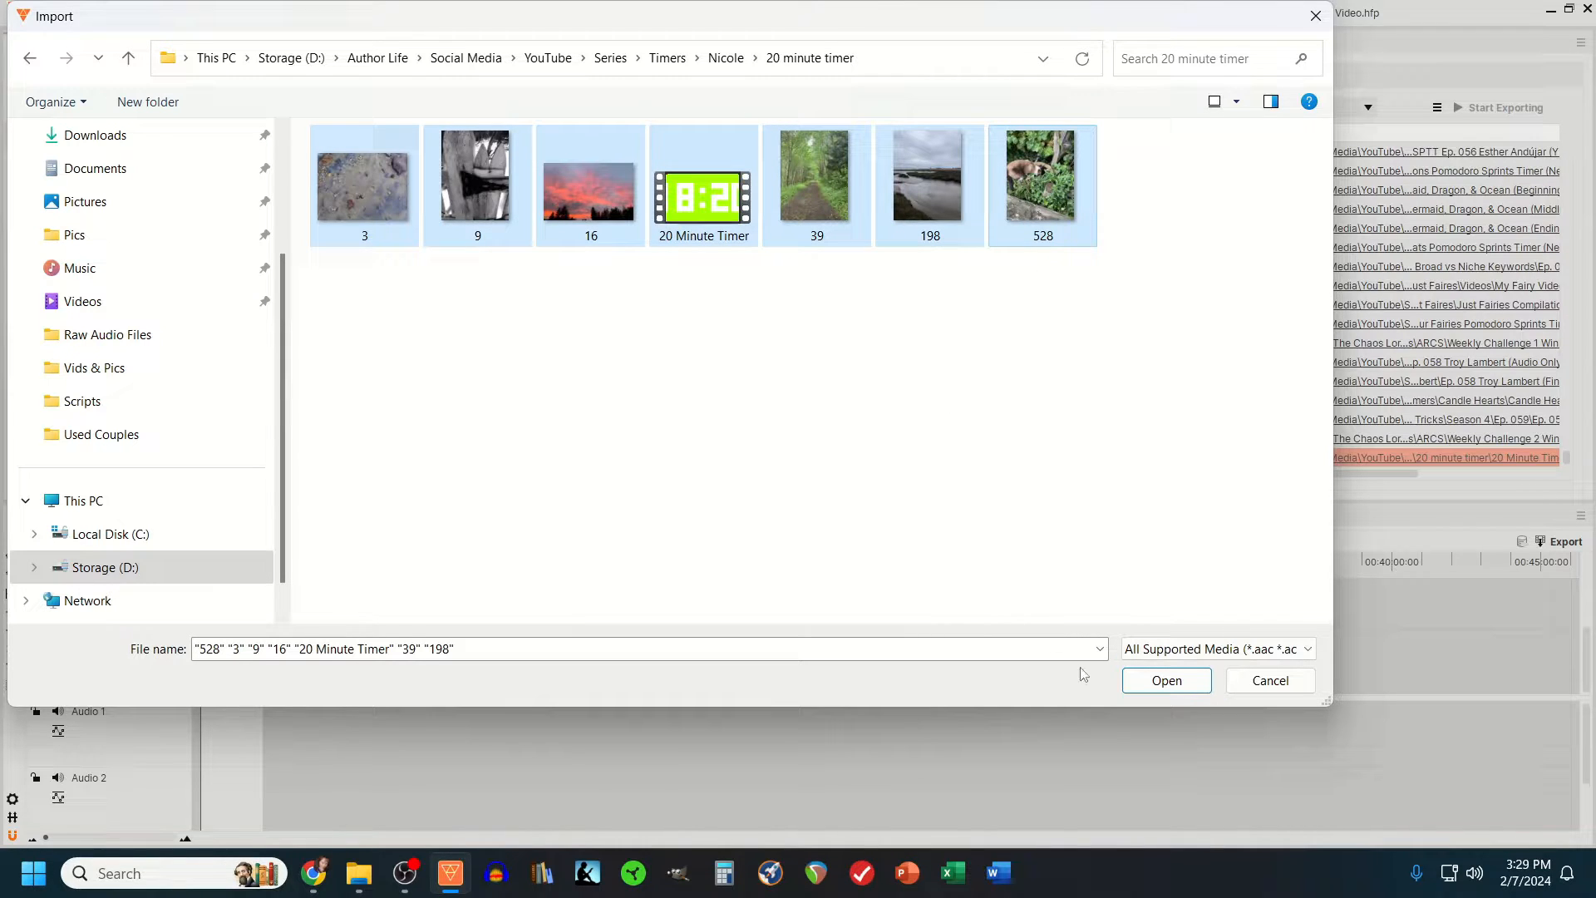
left_click(1139, 682)
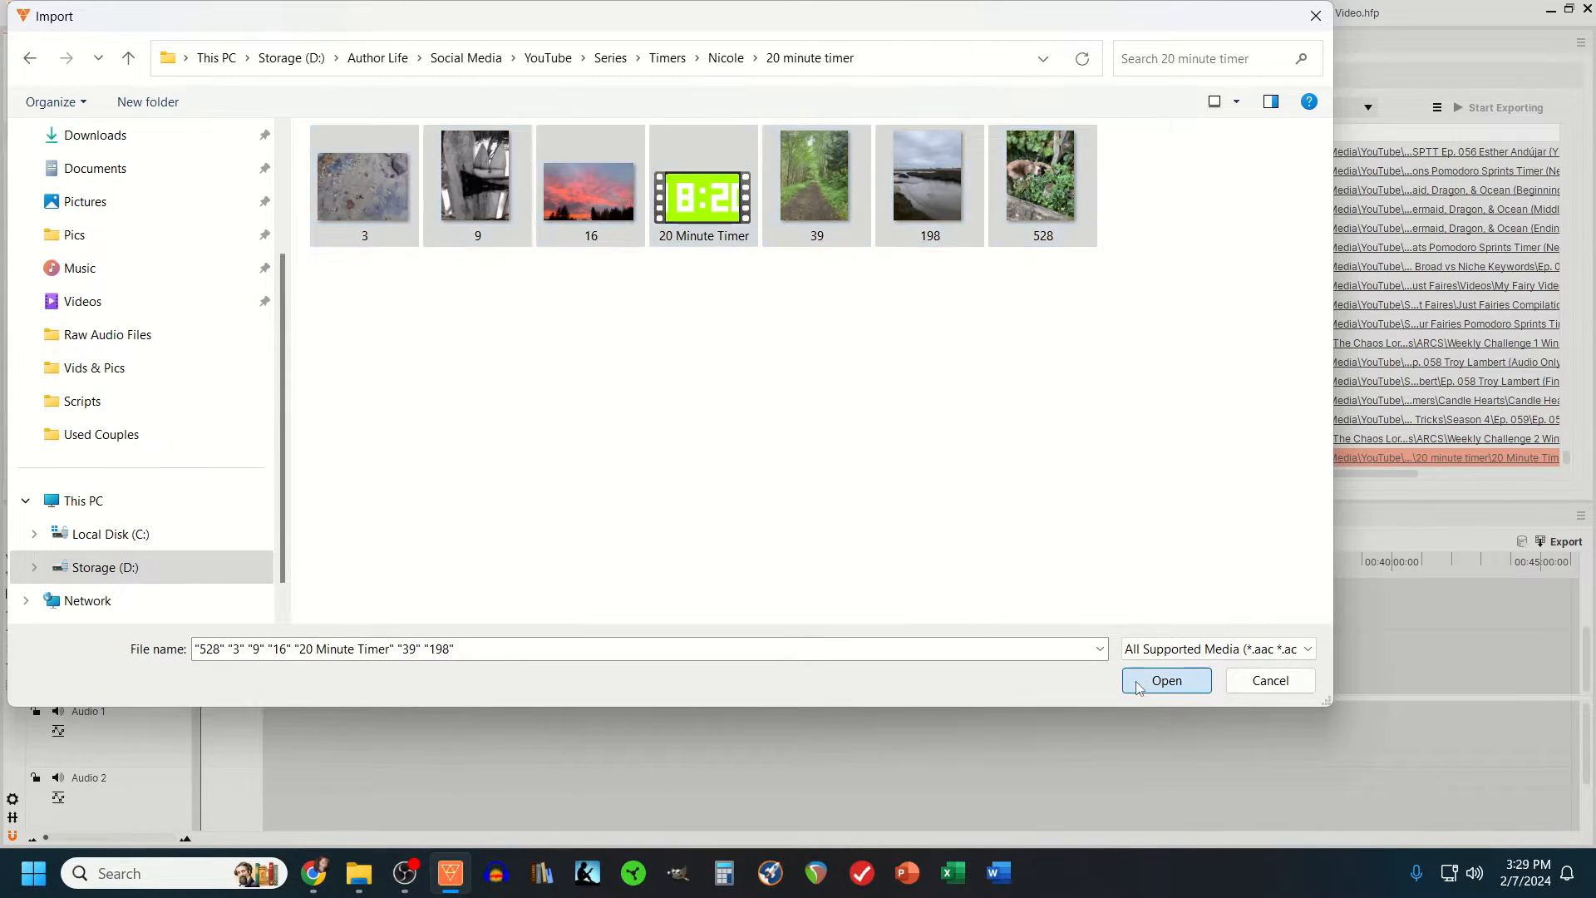
left_click(942, 496)
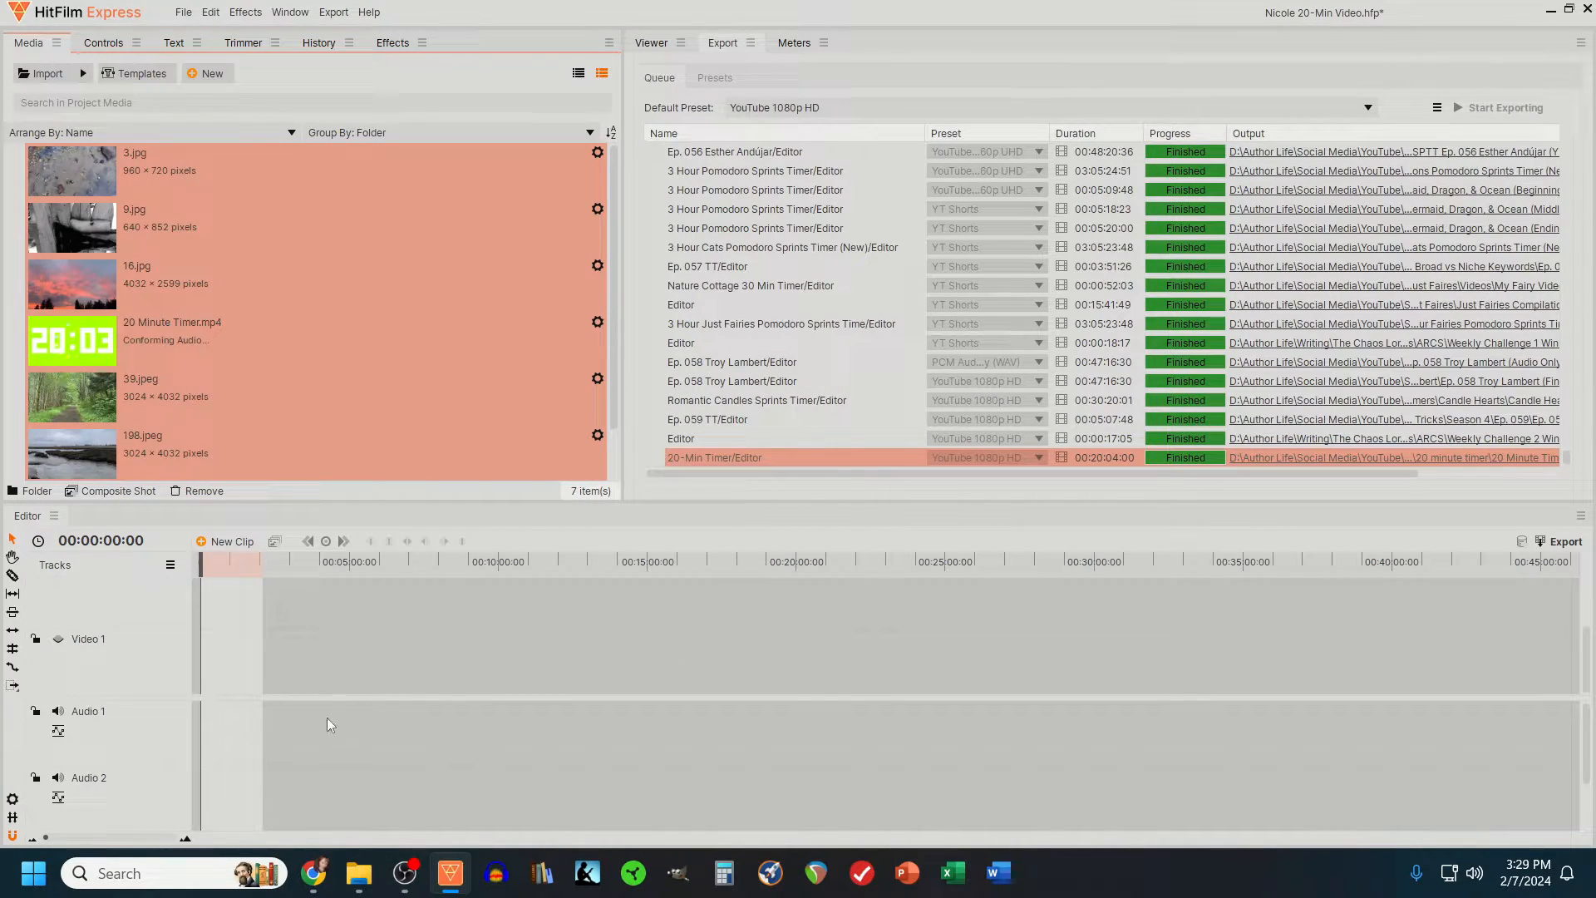
- Delete the surplus audio track, keeping one video track and one audio track on the timeline
right_click(90, 743)
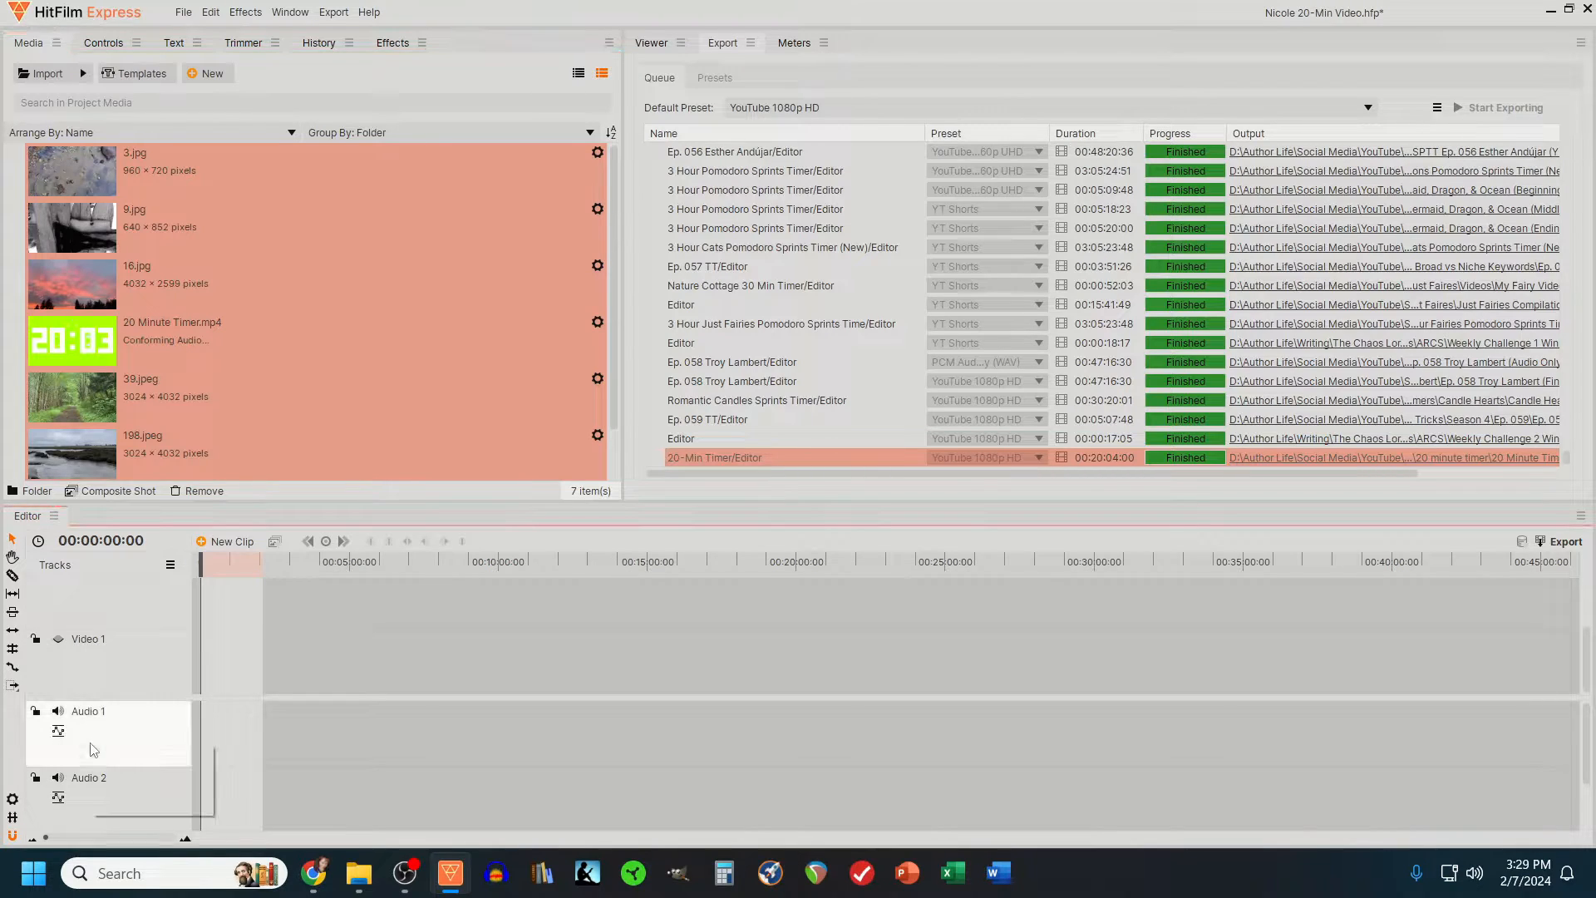
left_click(106, 773)
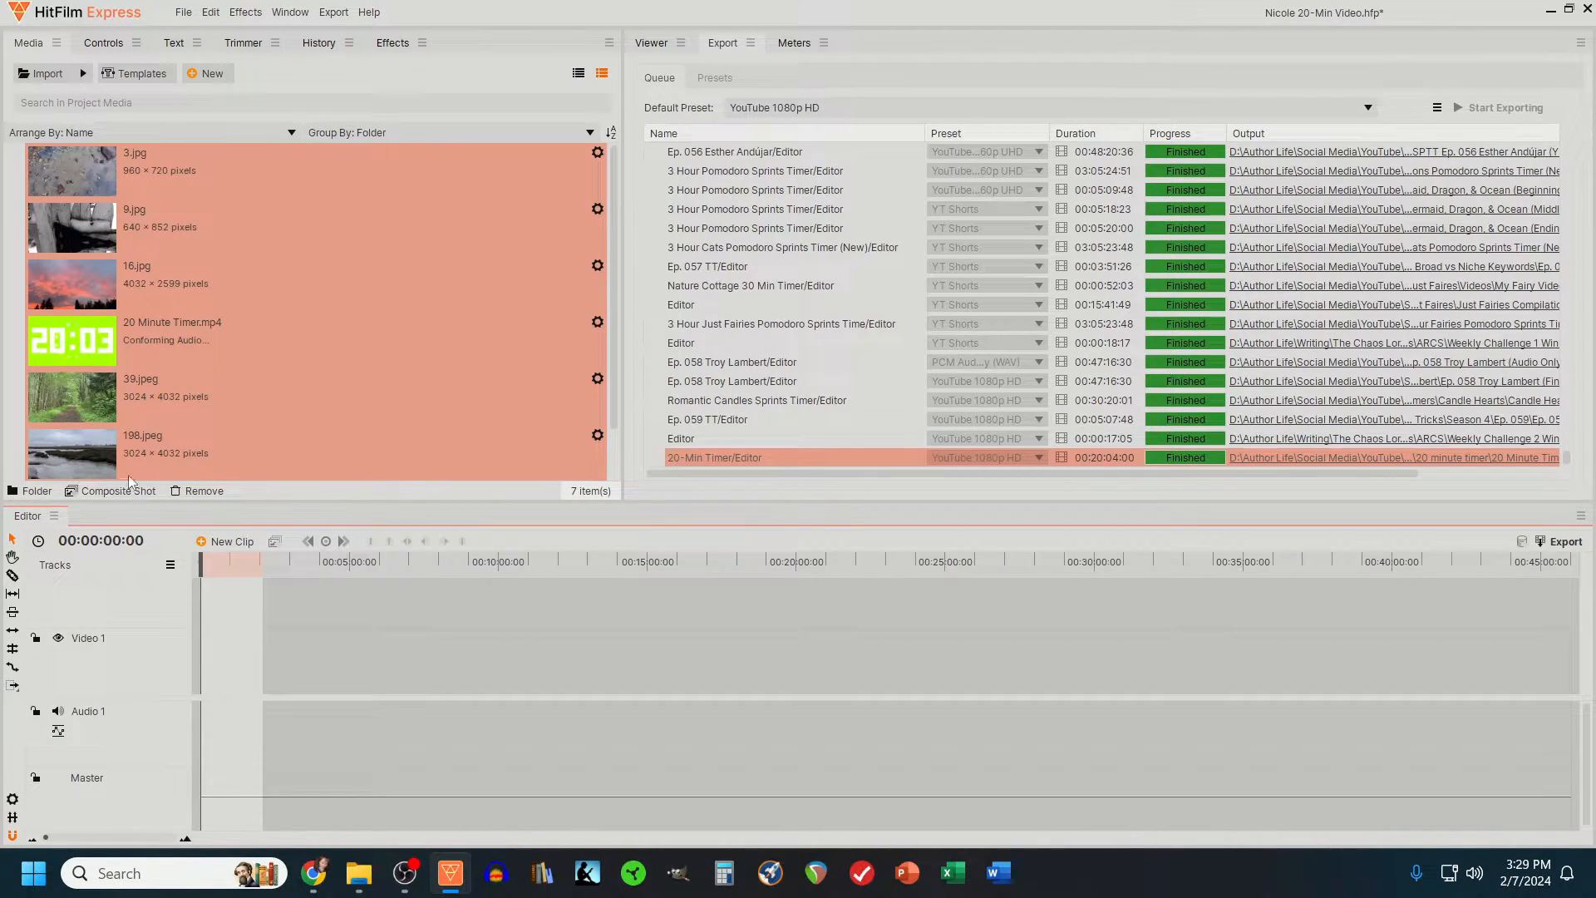
right_click(127, 640)
left_click(139, 648)
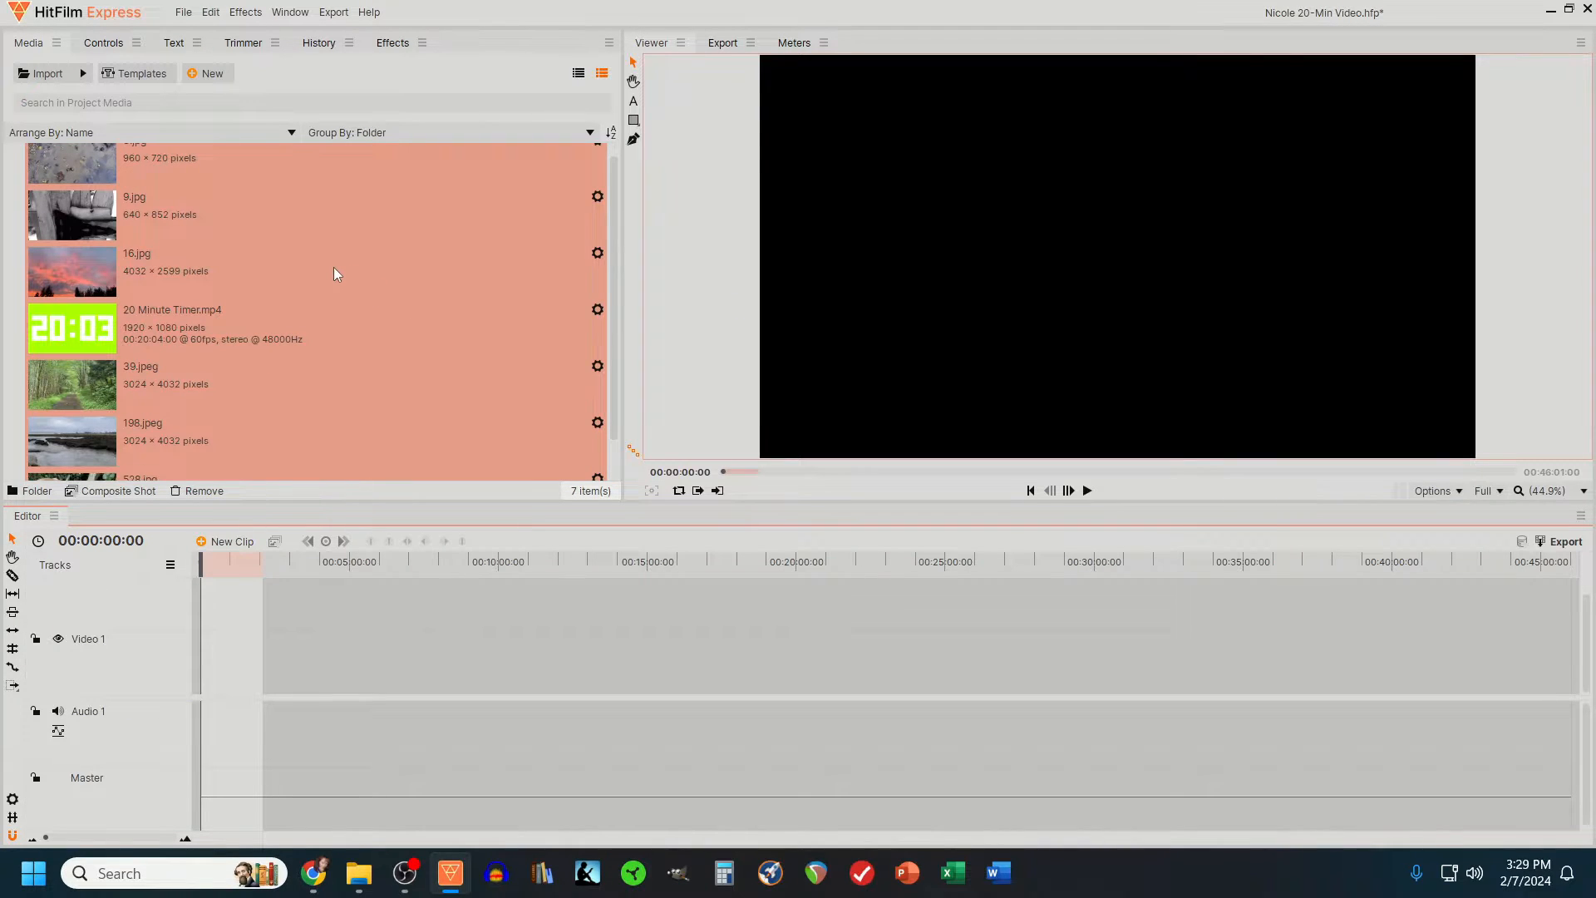
- Place 20 Minute Timer.mp4 on Video 1 at the start of the timeline
left_click(334, 371)
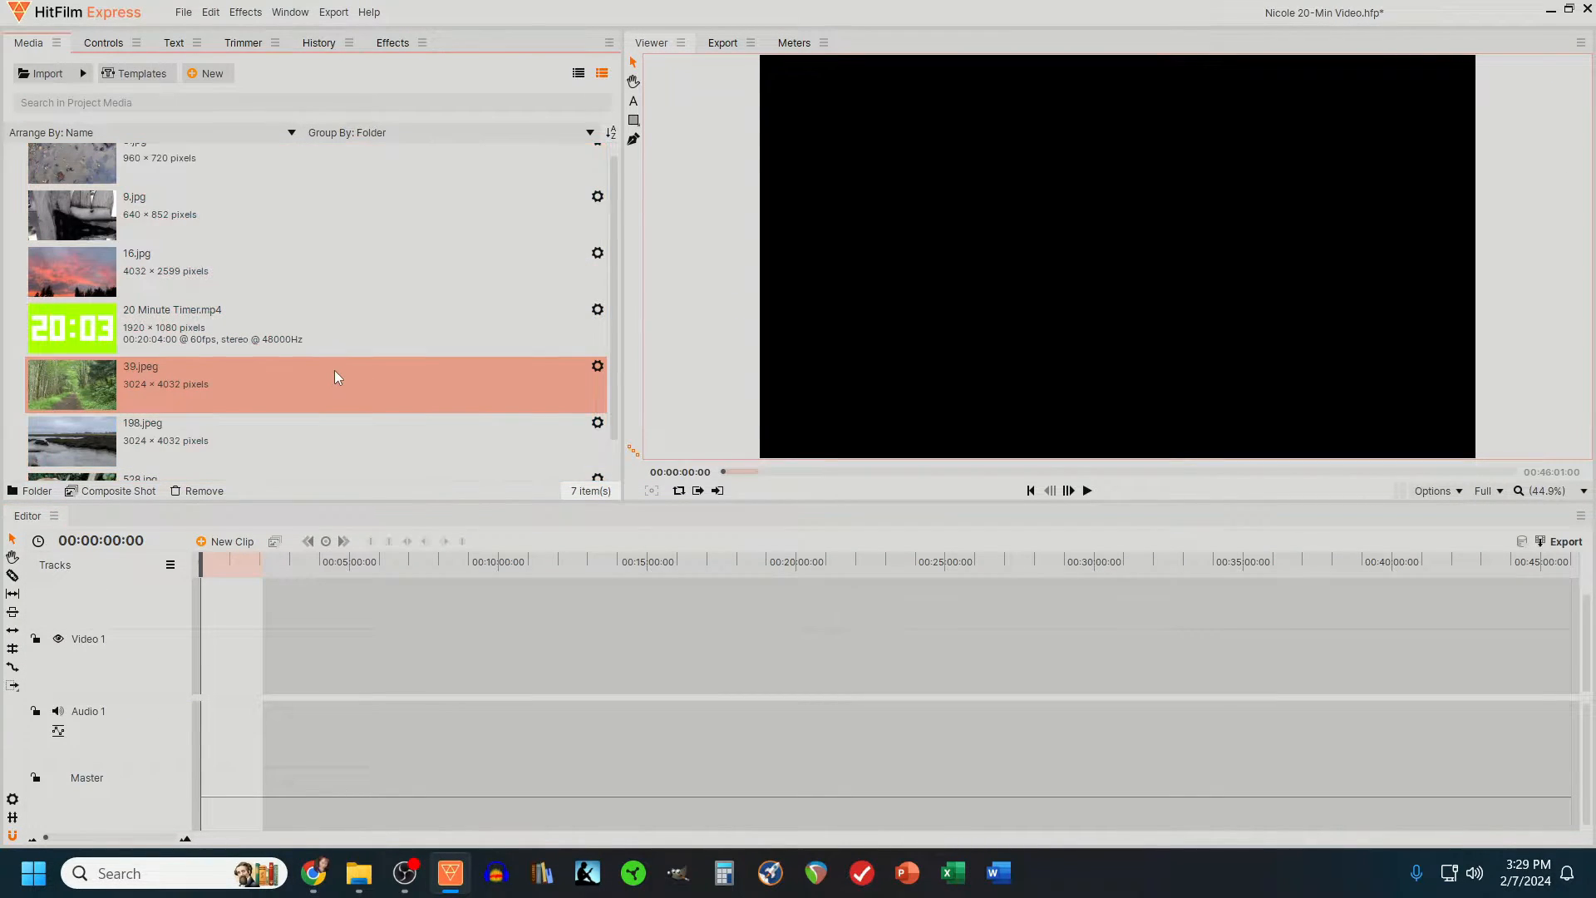
left_click(191, 311)
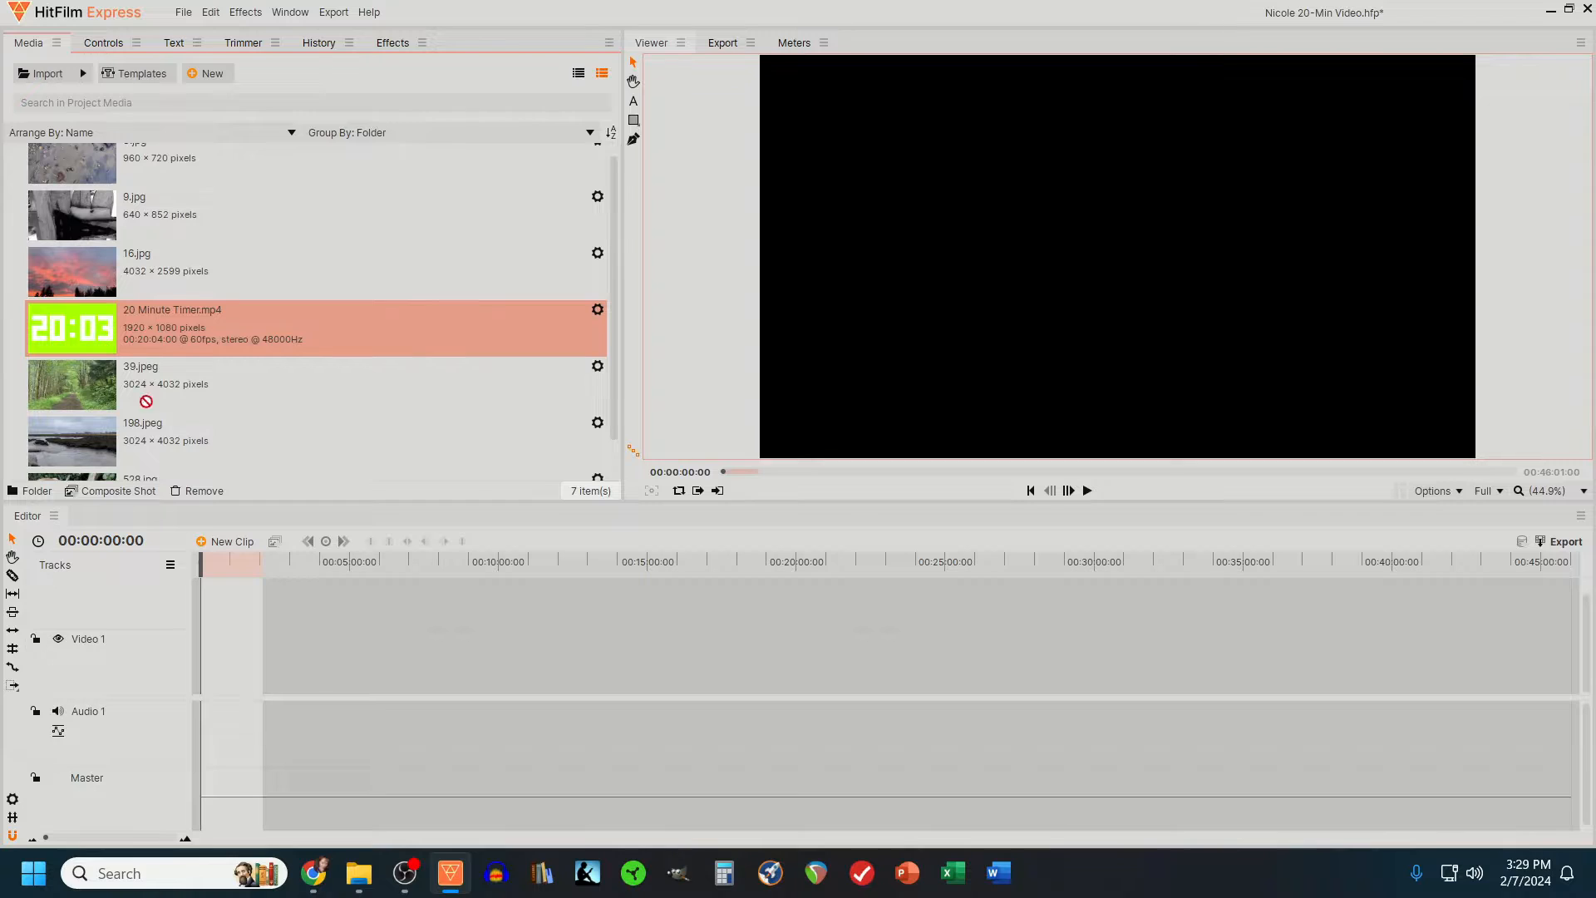
left_click_drag(192, 324, 201, 665)
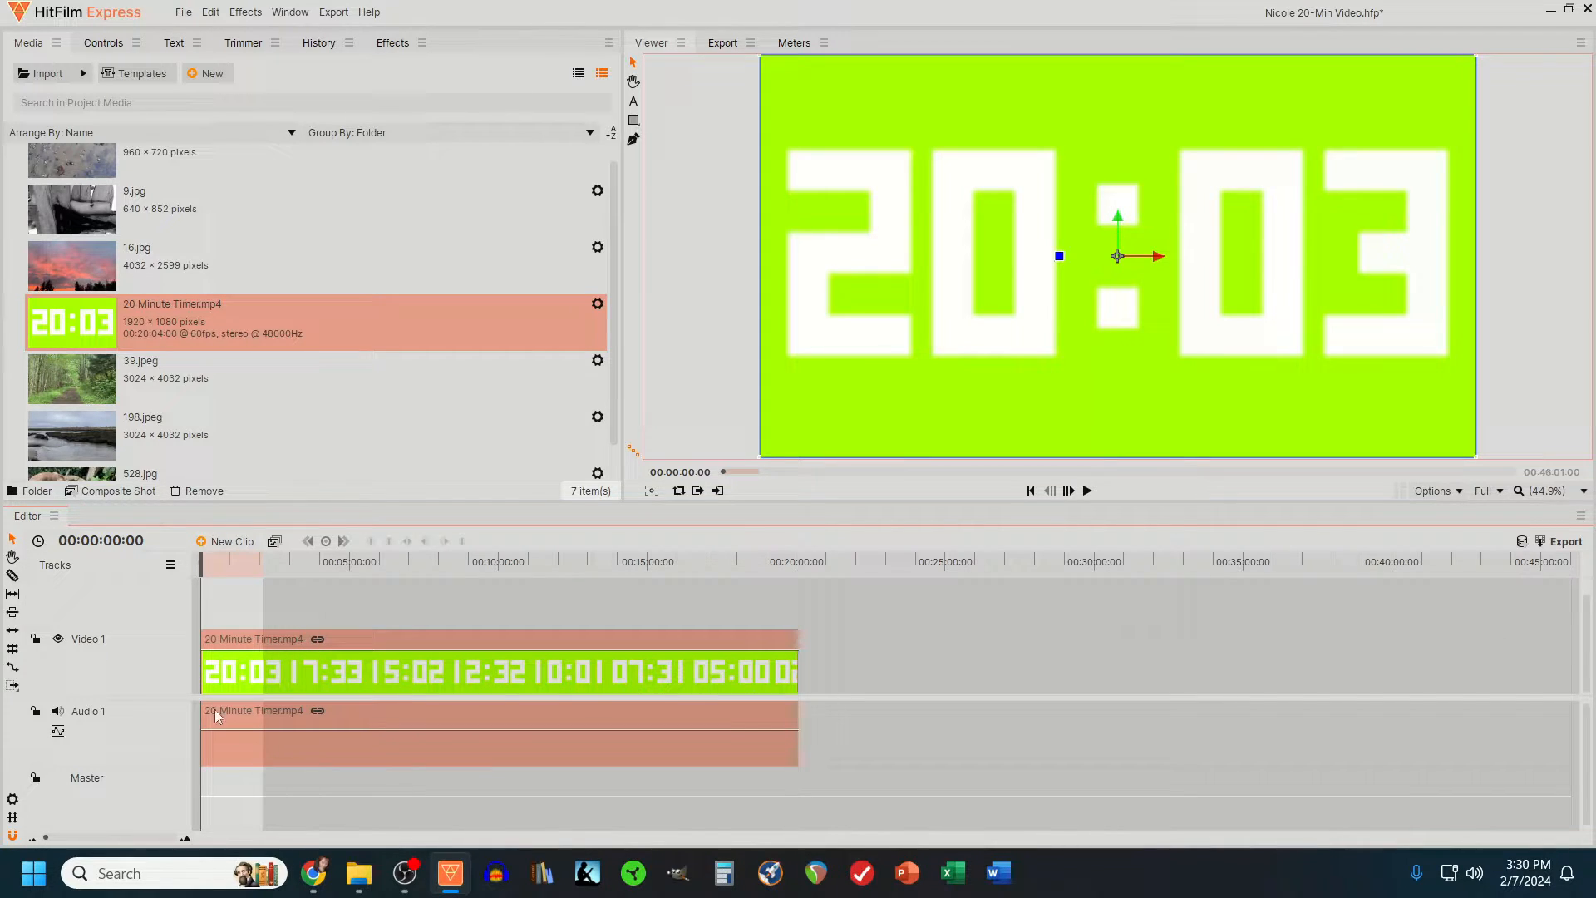
- Unlink the timer clip's audio from its video and delete the audio clip from Audio 1
right_click(286, 637)
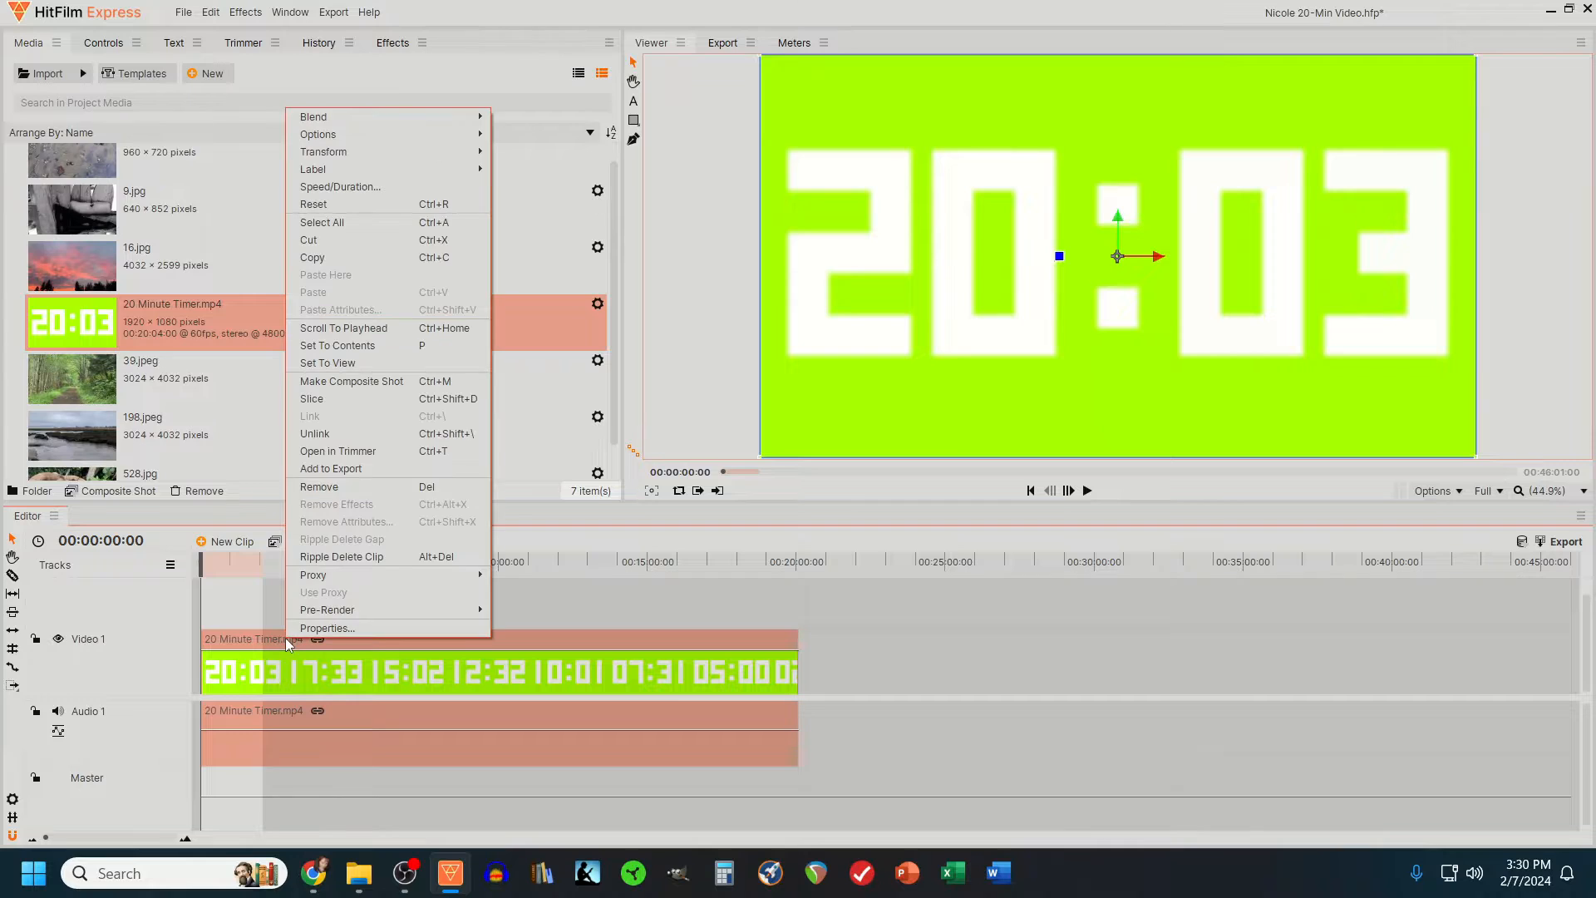
left_click(316, 441)
left_click(851, 742)
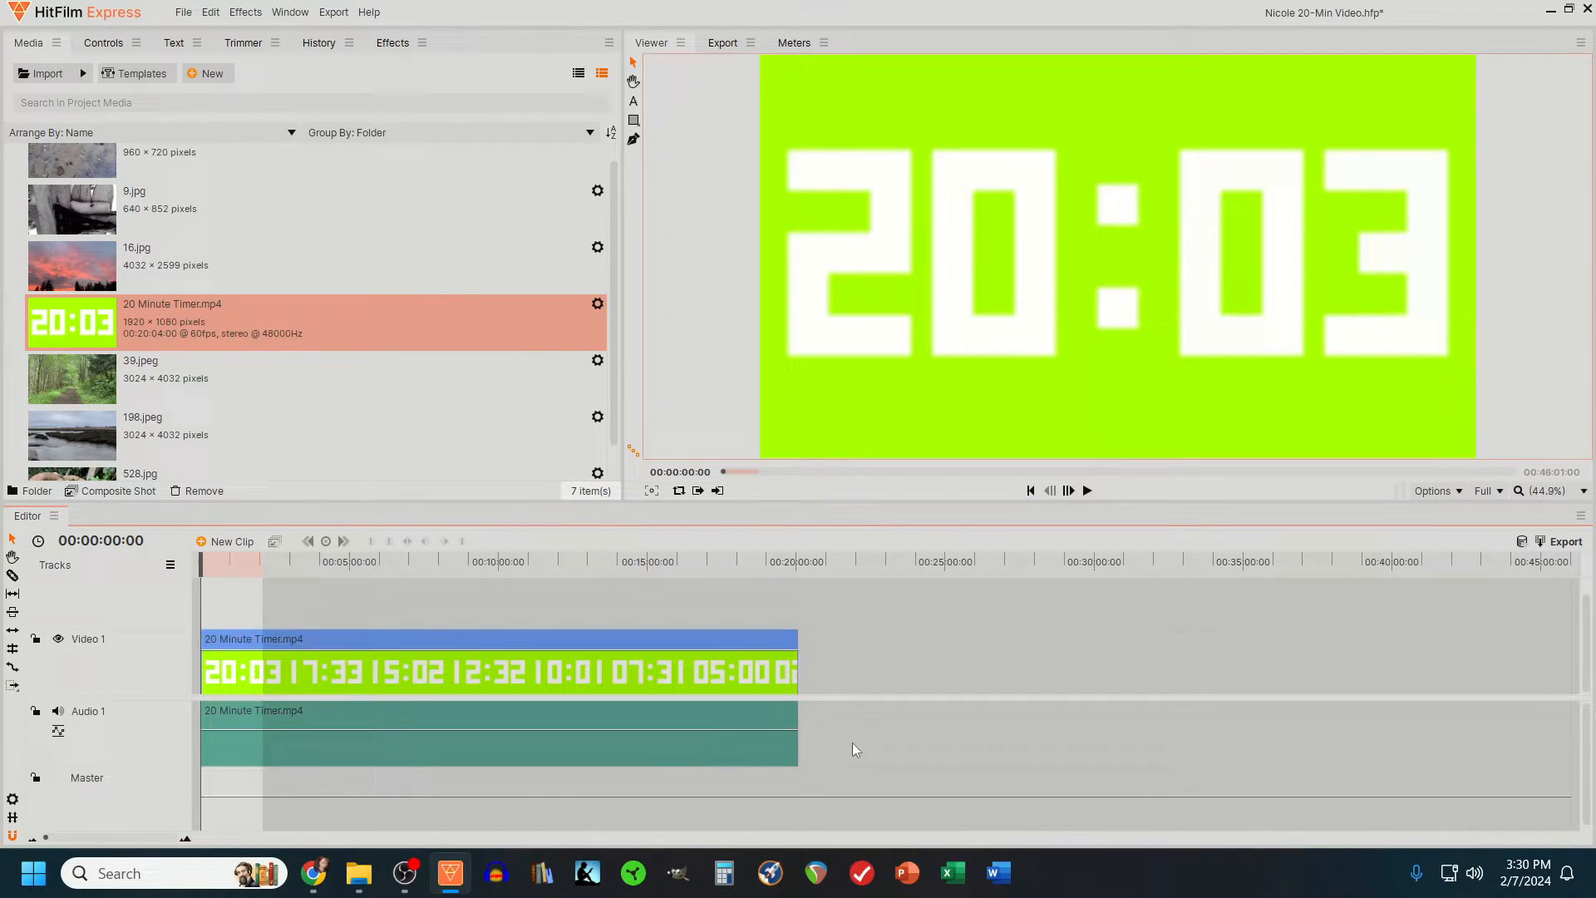
left_click(759, 720)
key("Delete")
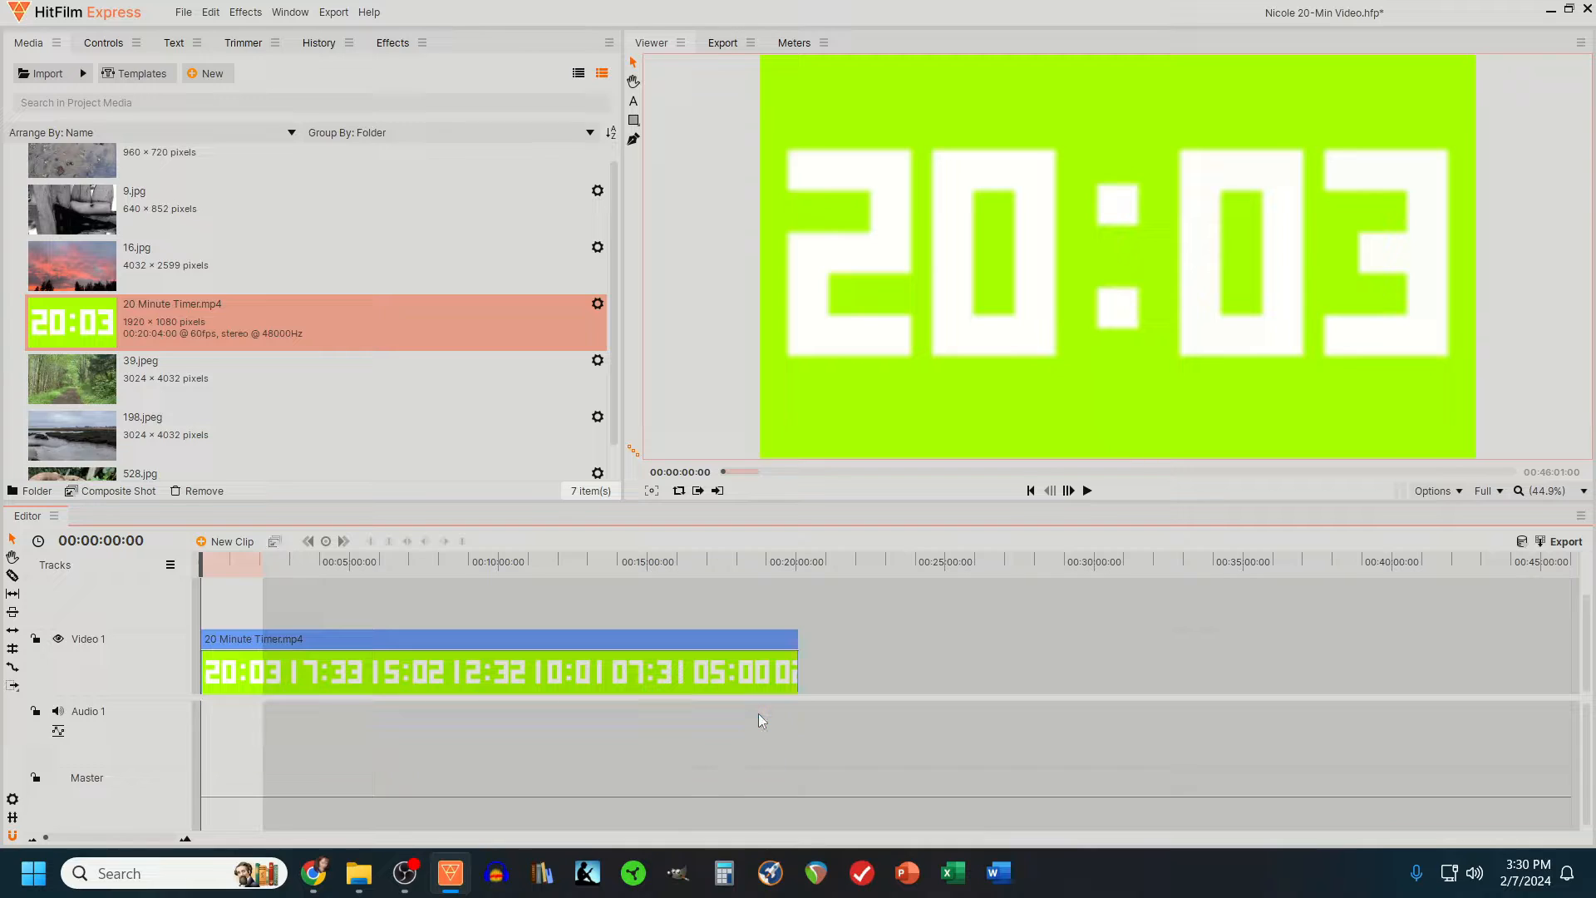
- Insert a second video track above Video 1 and move the timer clip up to Video 2
right_click(84, 656)
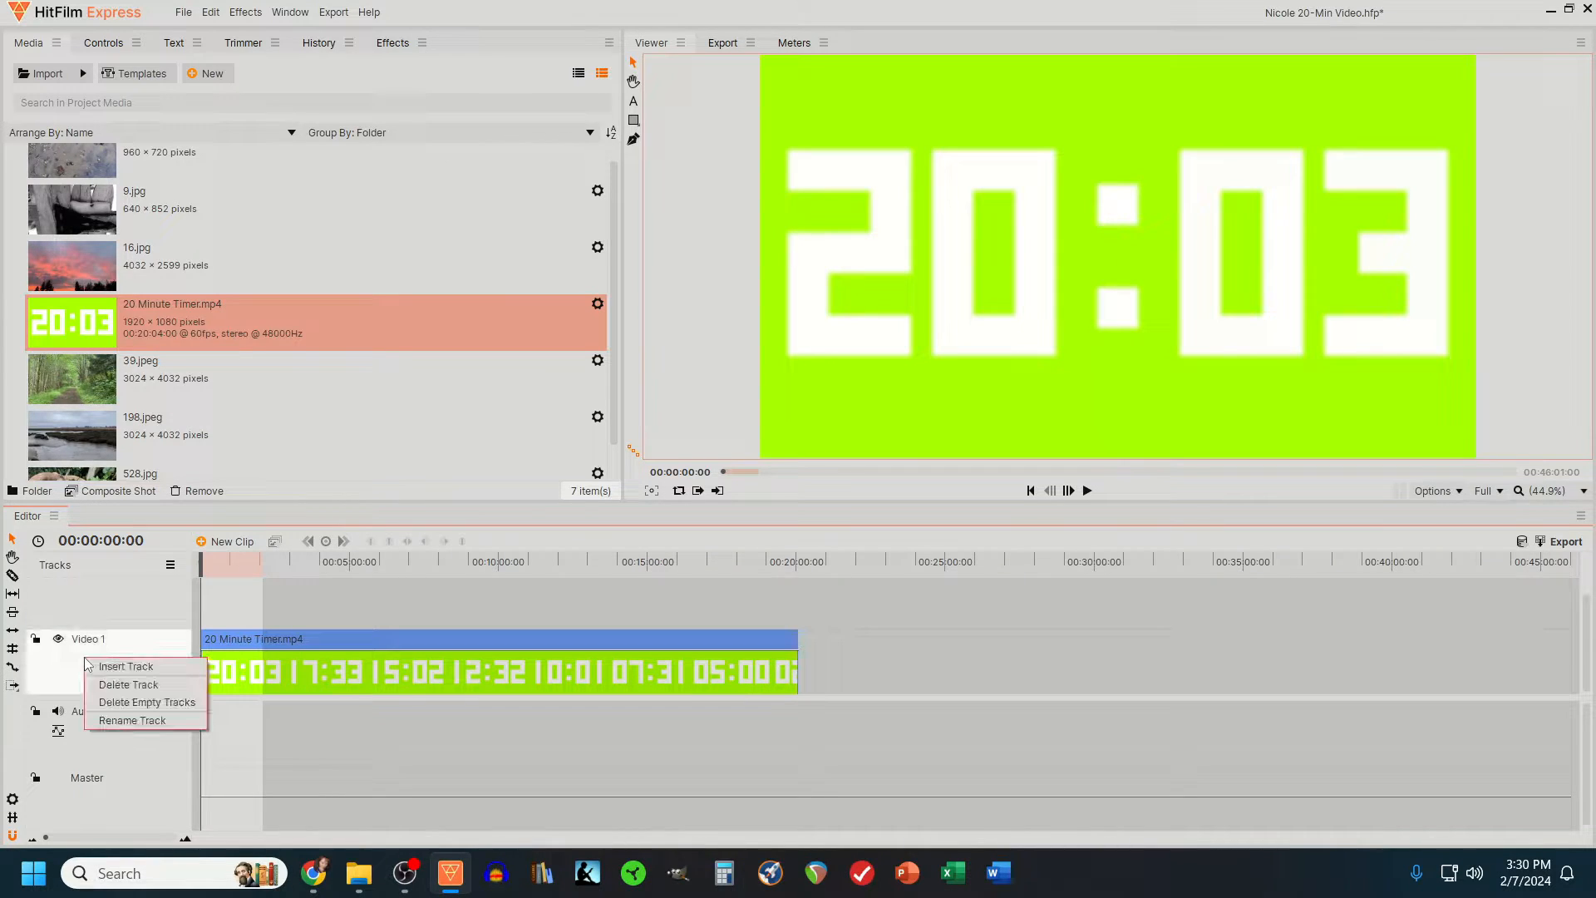
left_click(109, 665)
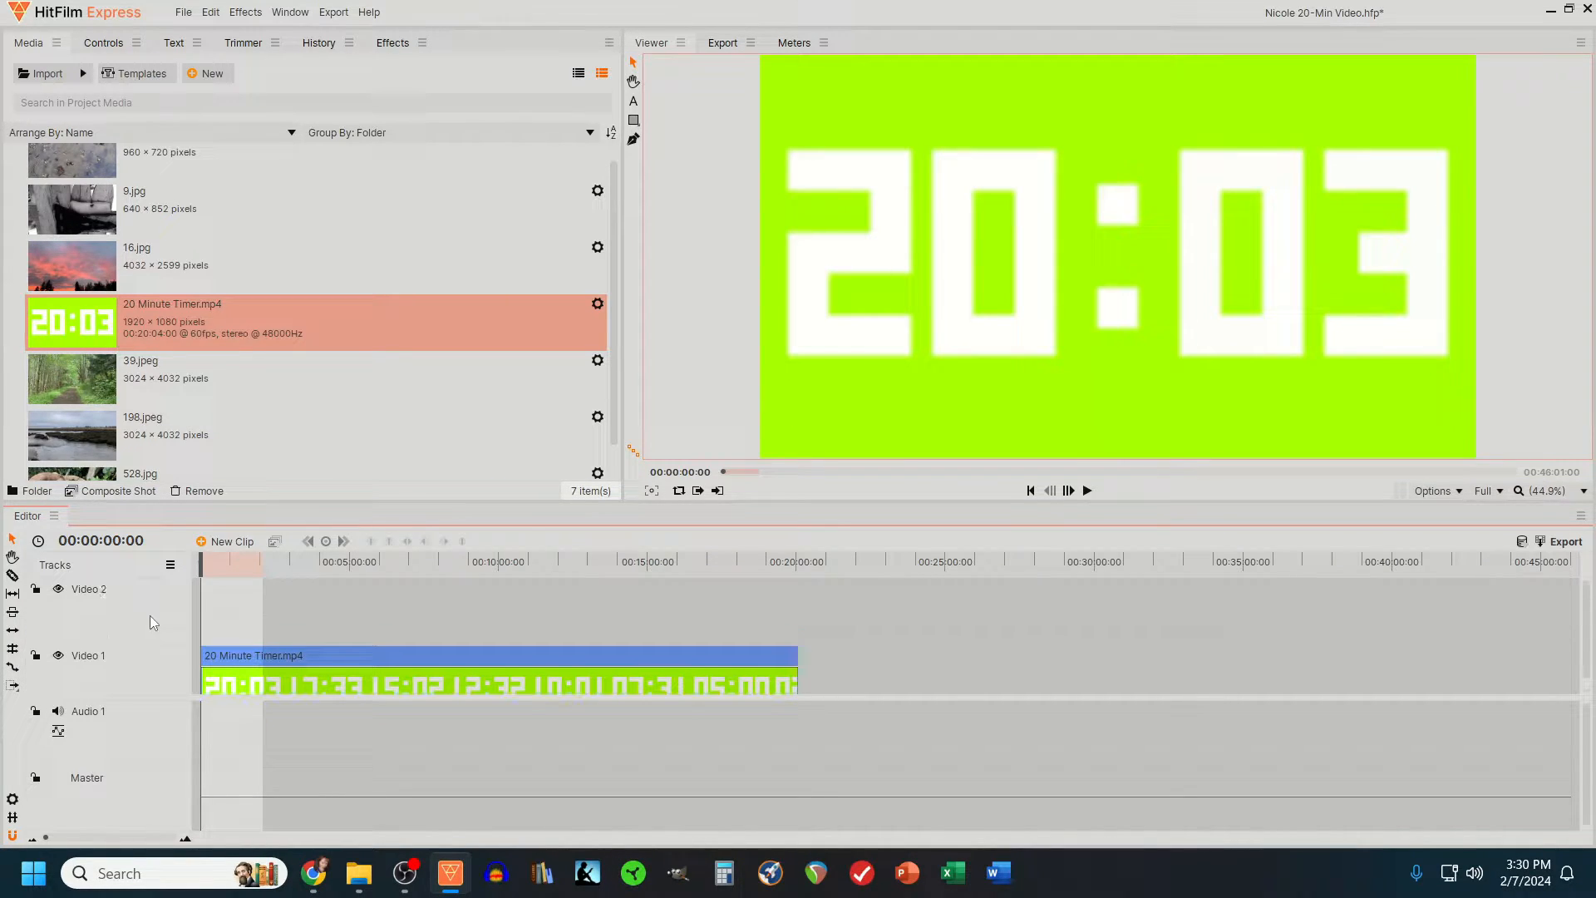
left_click_drag(215, 663, 214, 641)
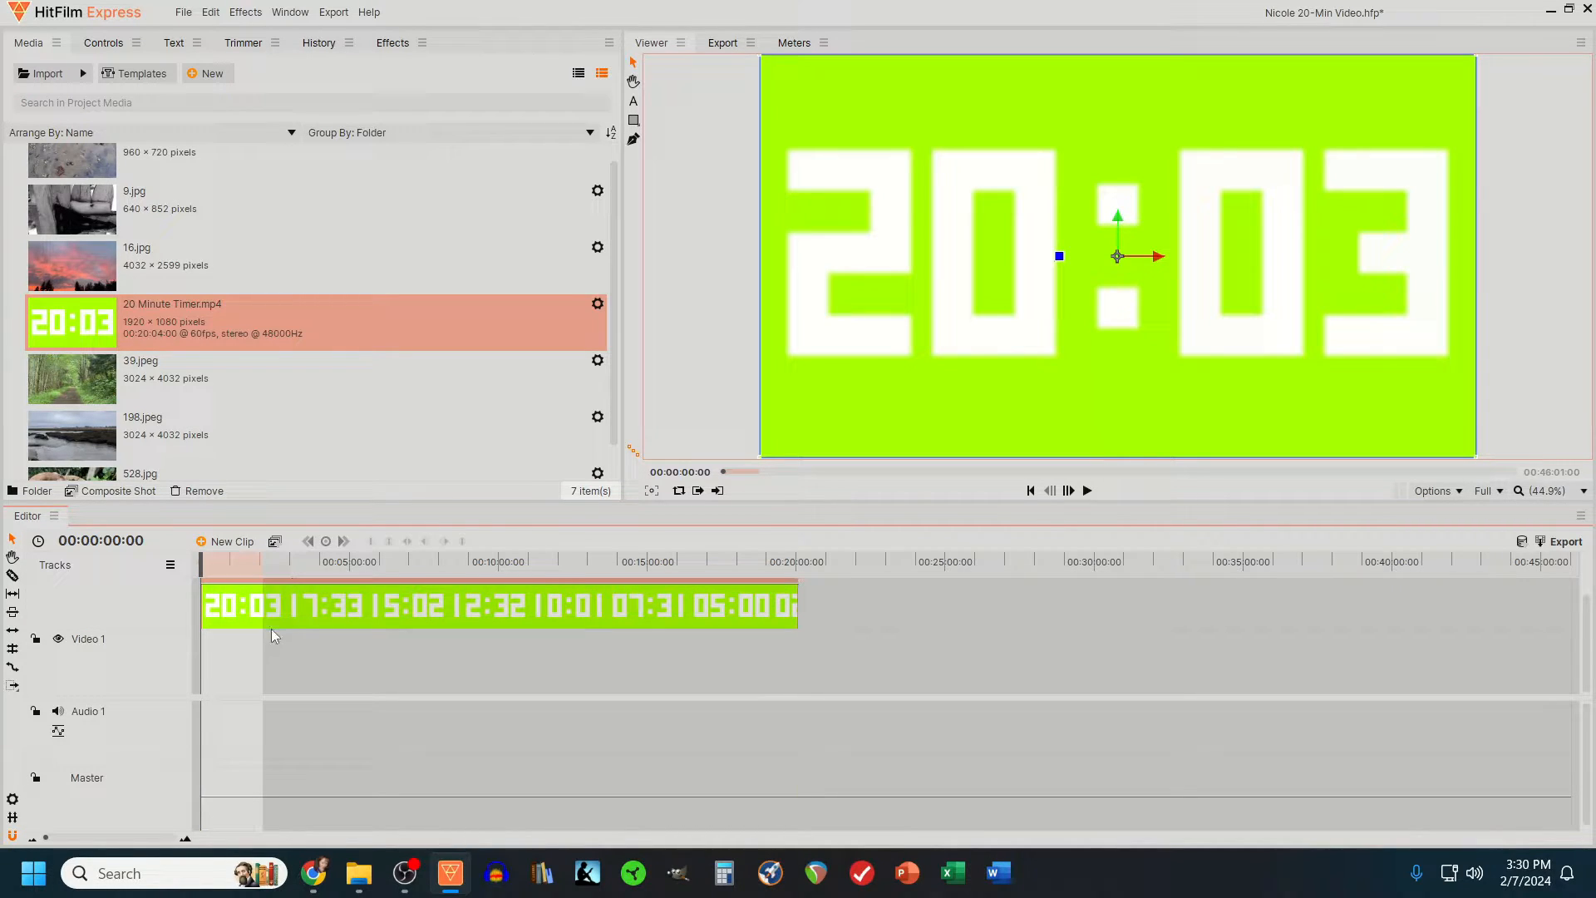
- Find the Color Difference Key effect with the search "green", apply it to the timer clip, and scale the clip to 33%
left_click(397, 43)
left_click(309, 73)
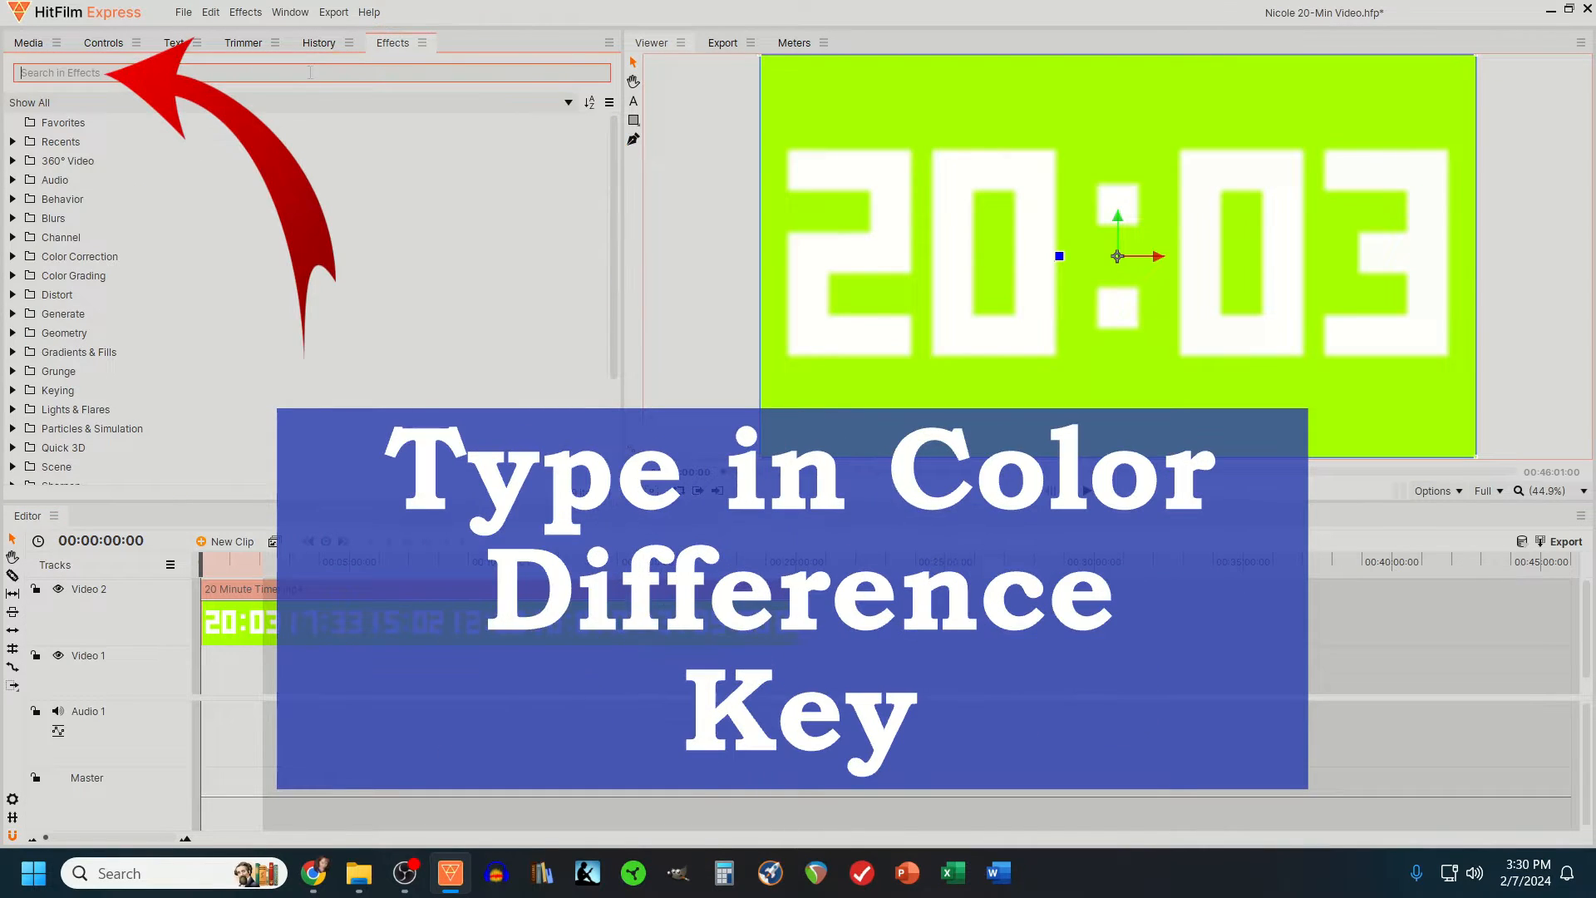
type("green")
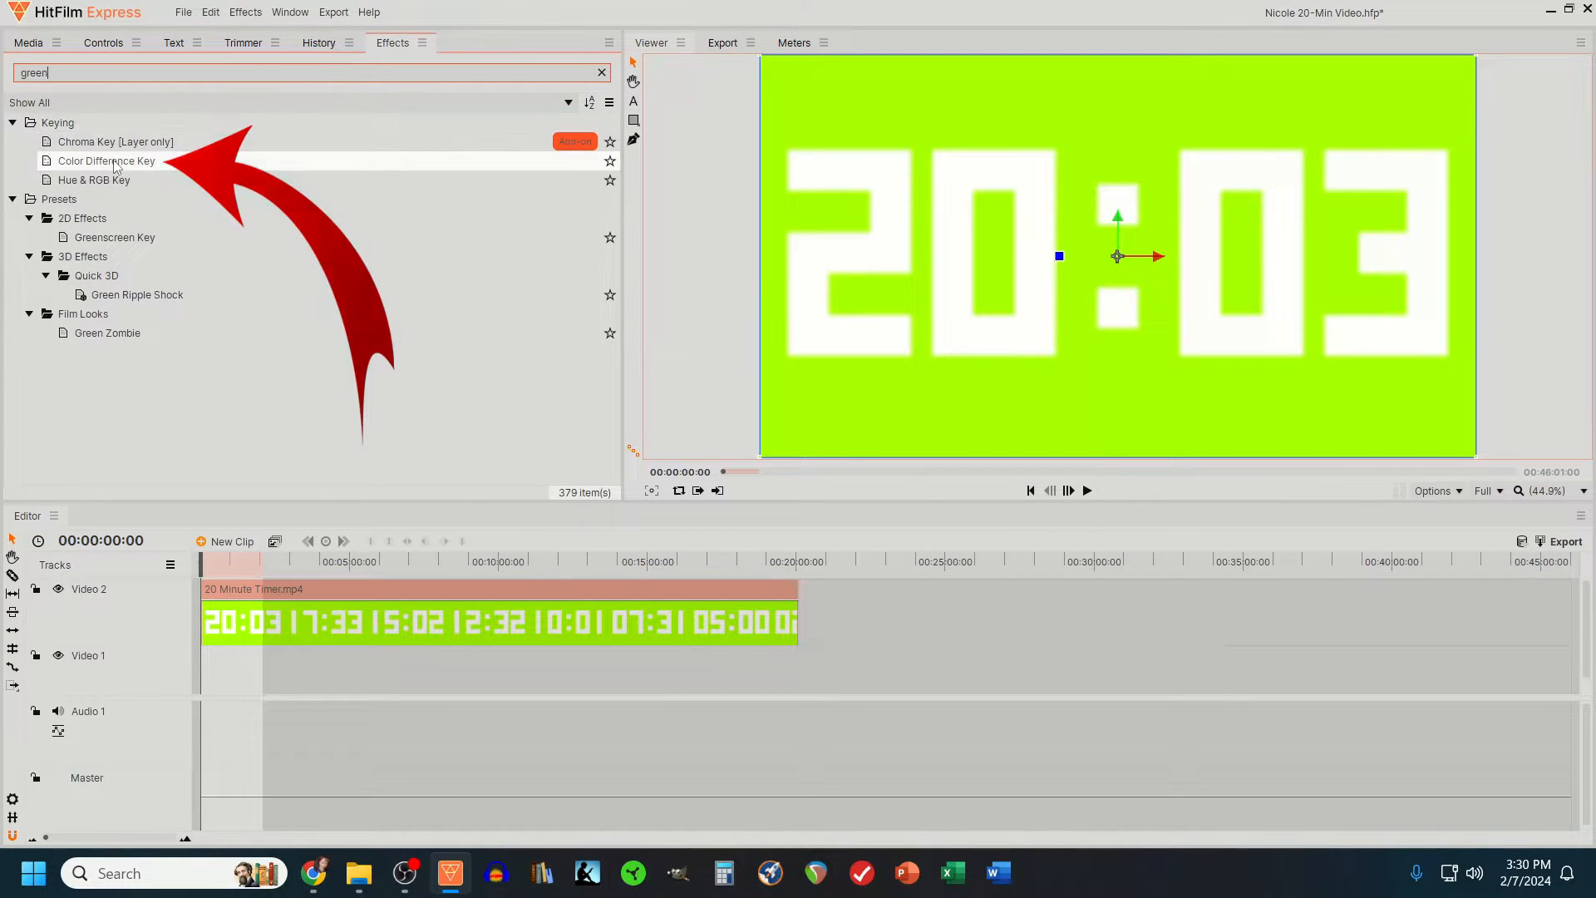
left_click_drag(113, 162, 295, 608)
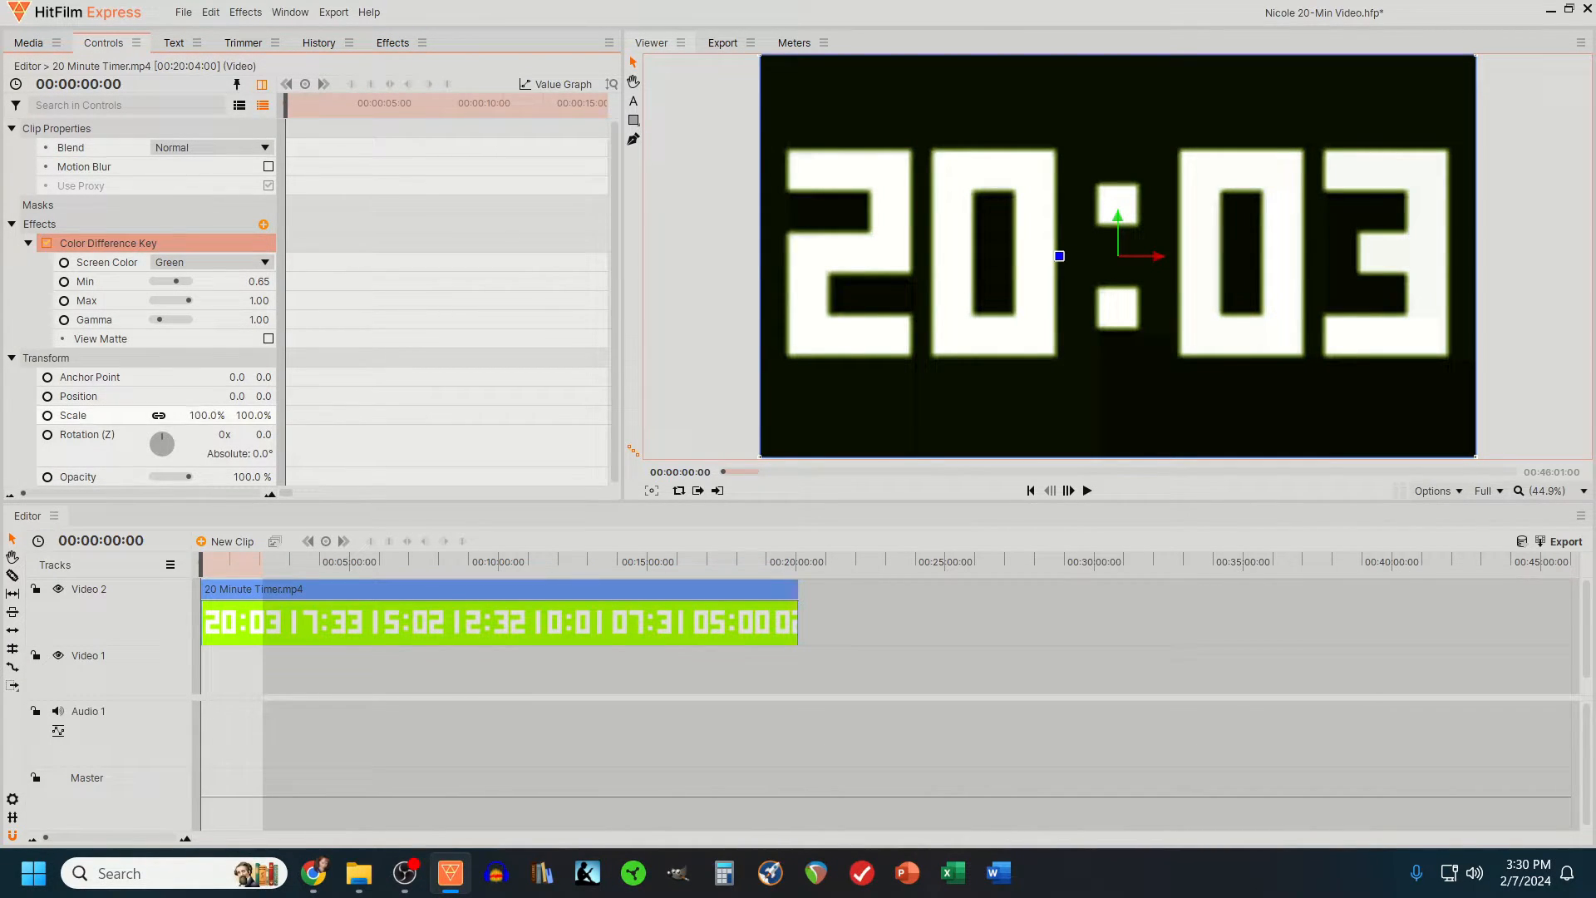
left_click_drag(207, 416, 151, 416)
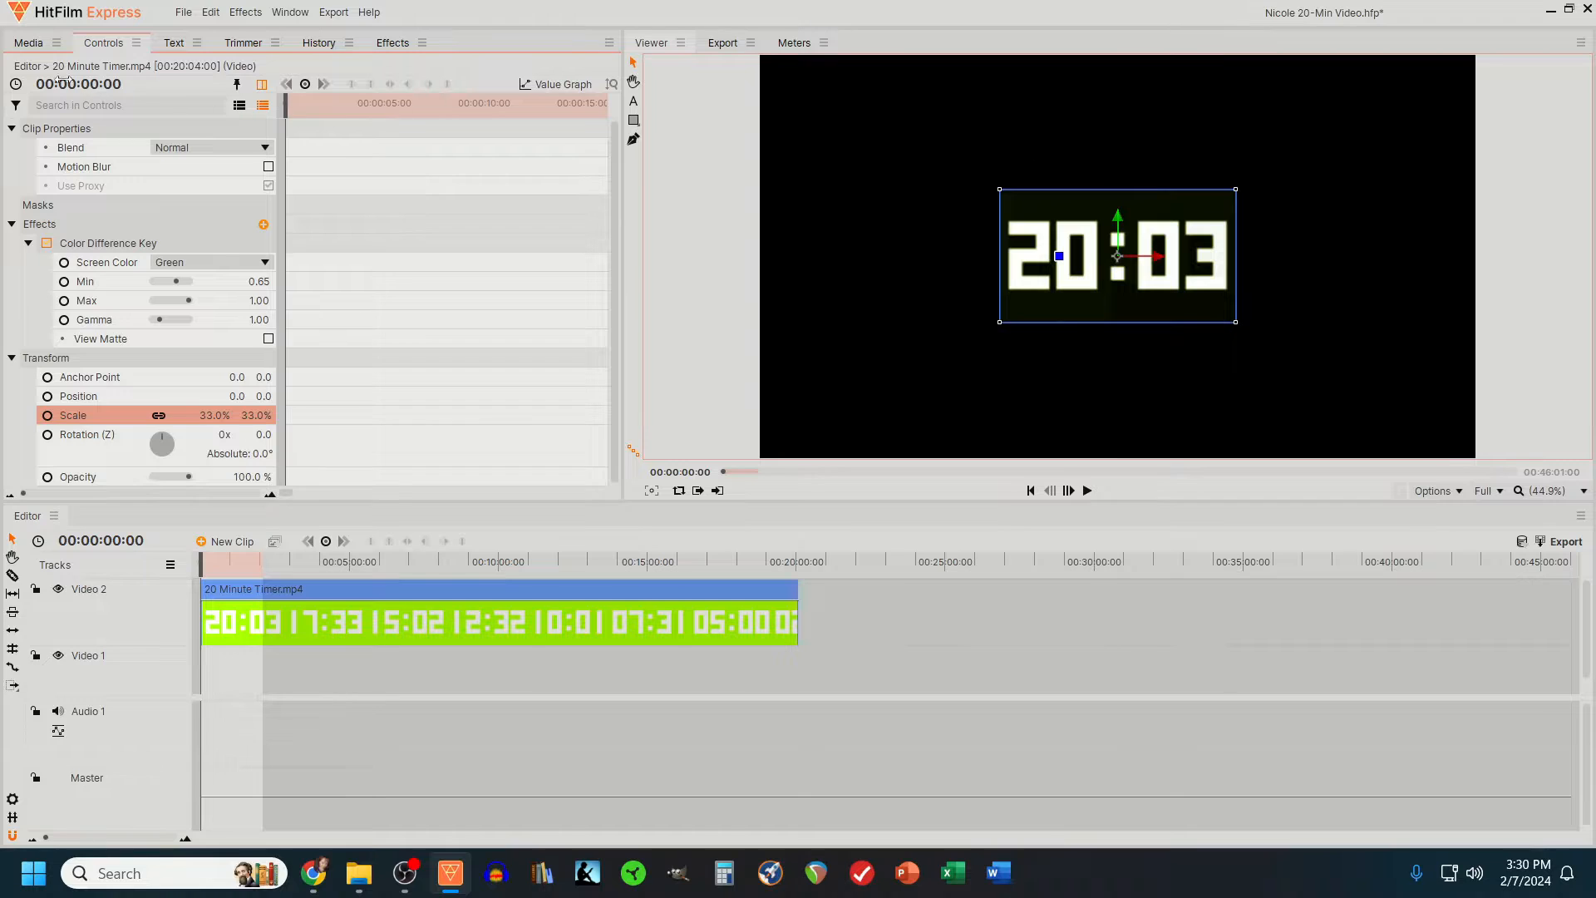
- Place the image 3.jpg at the start of Video 1, beneath the timer clip
left_click(30, 43)
scroll(187, 312, "up", 1)
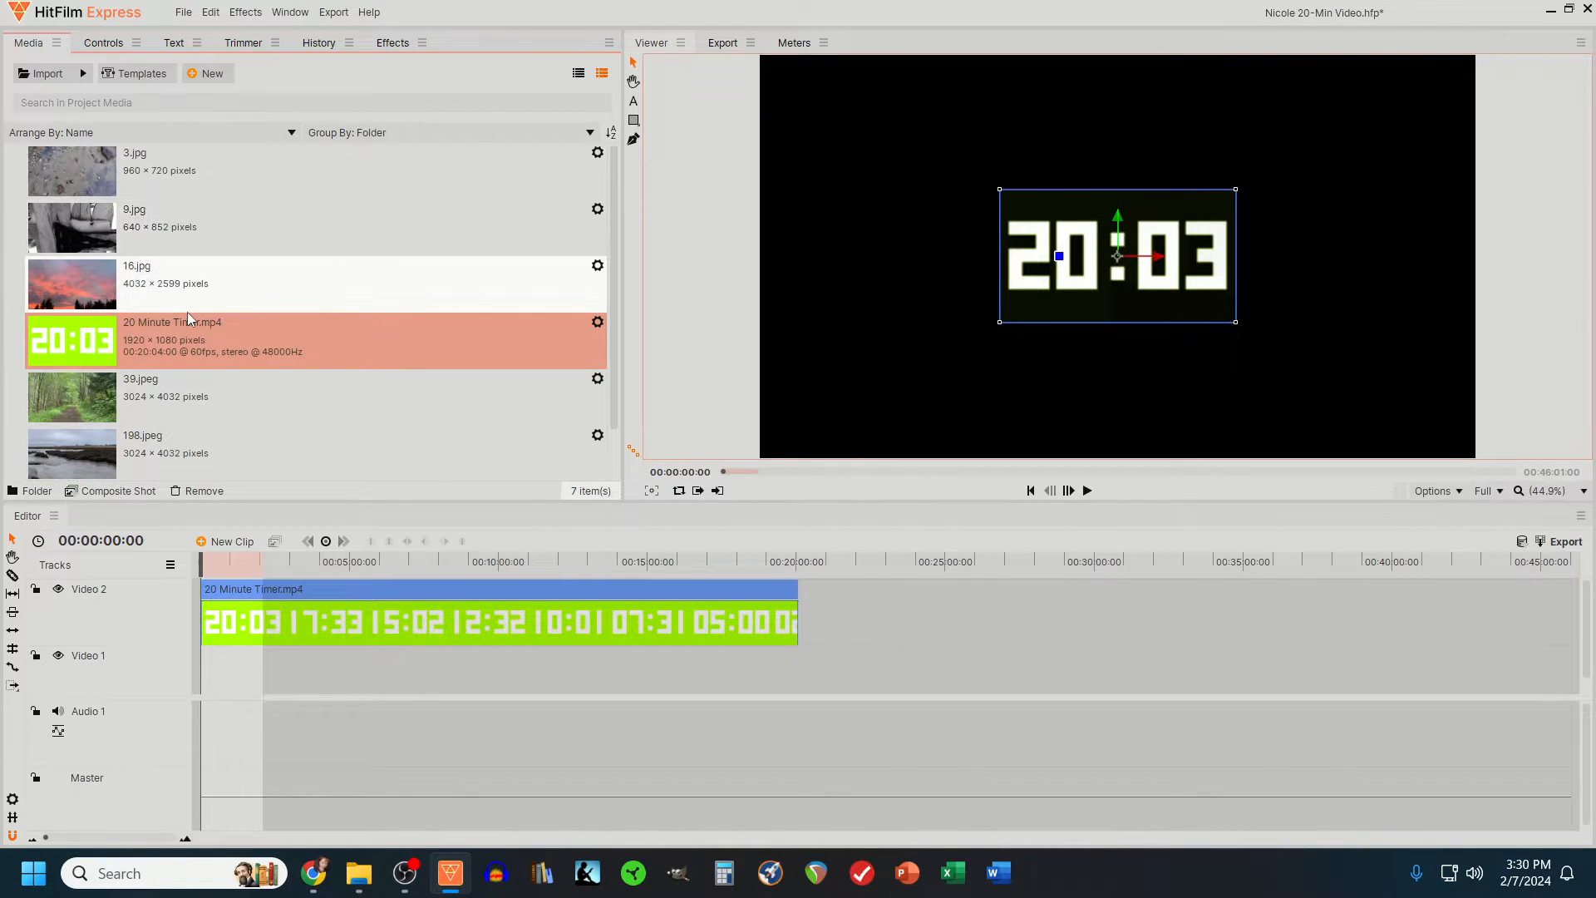
left_click_drag(141, 184, 203, 673)
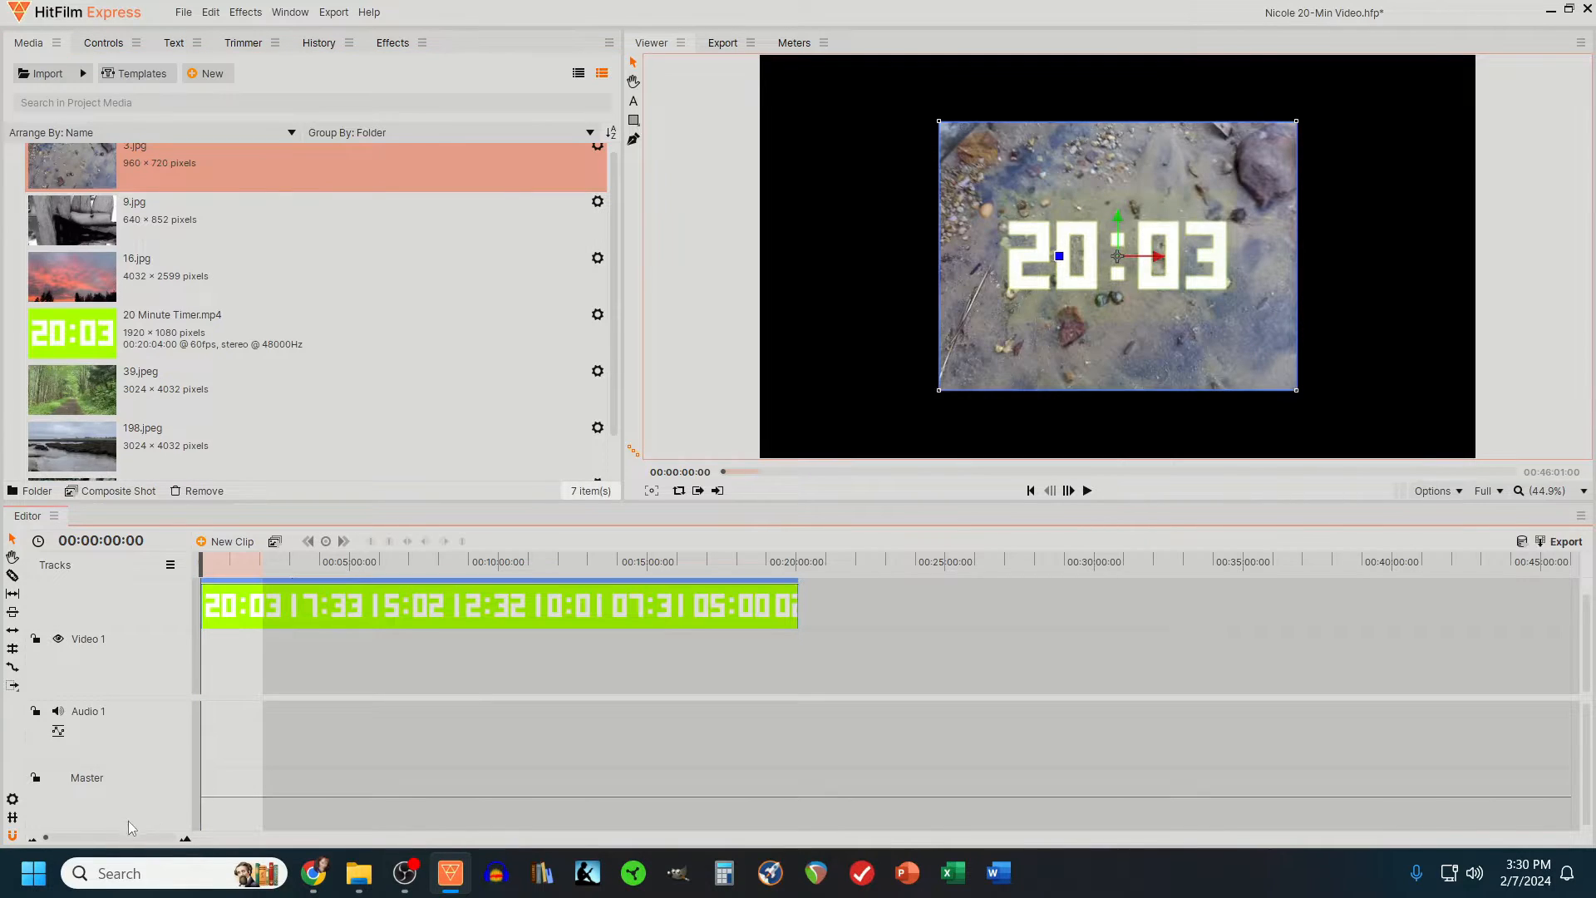
left_click(140, 838)
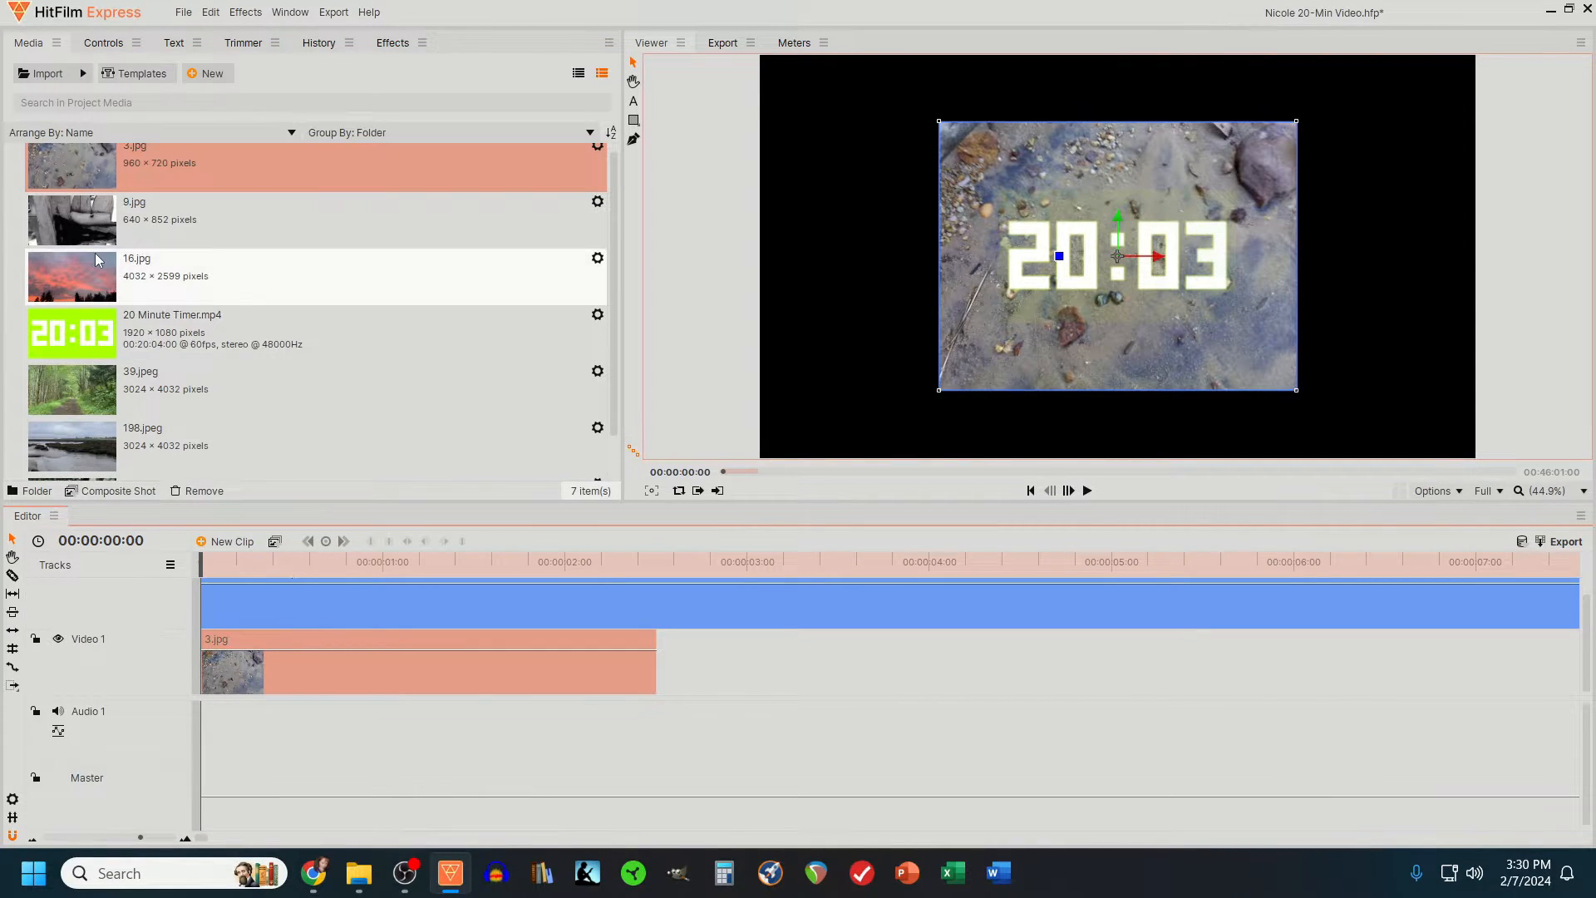
- Add 9.jpg, 16.jpg, 39.jpeg, 198.jpeg and 528.jpg to Video 1 after 3.jpg
left_click_drag(88, 245, 660, 665)
left_click(35, 839)
left_click_drag(201, 563, 445, 563)
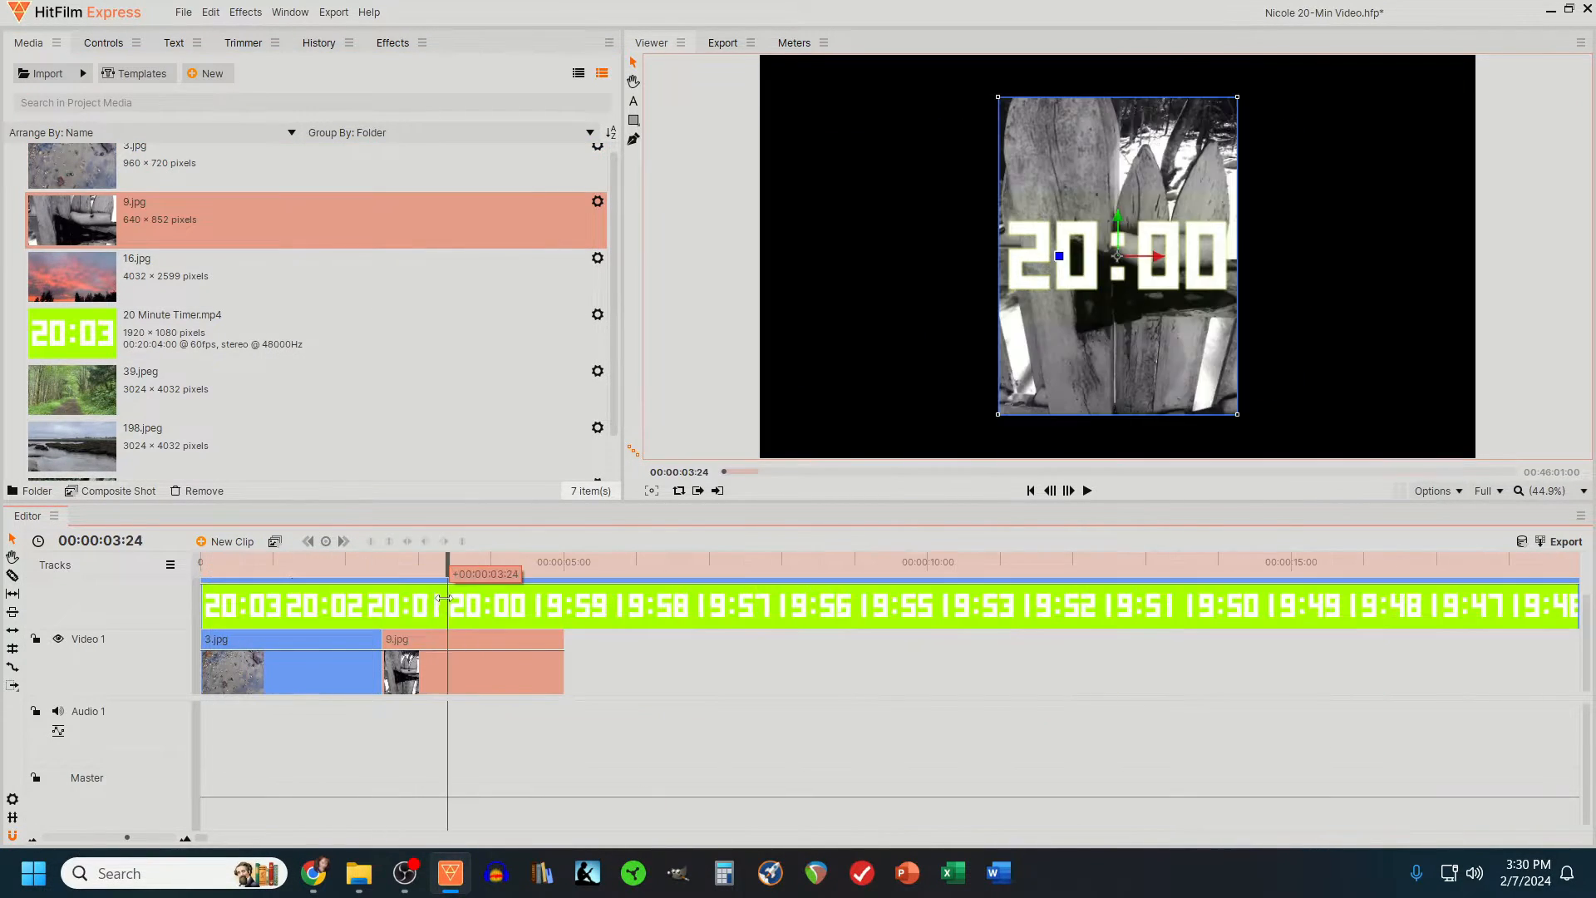
left_click_drag(72, 277, 603, 681)
left_click_drag(73, 390, 821, 687)
left_click_drag(73, 447, 1040, 688)
left_click_drag(73, 452, 1252, 687)
- Reorder the photos on Video 1 so 198.jpeg follows 9.jpg, with 16.jpg, 39.jpeg and 528.jpg behind it
left_click(277, 562)
left_click_drag(277, 562, 1094, 563)
left_click_drag(878, 673, 1344, 669)
left_click_drag(682, 670, 864, 670)
left_click_drag(1124, 670, 663, 670)
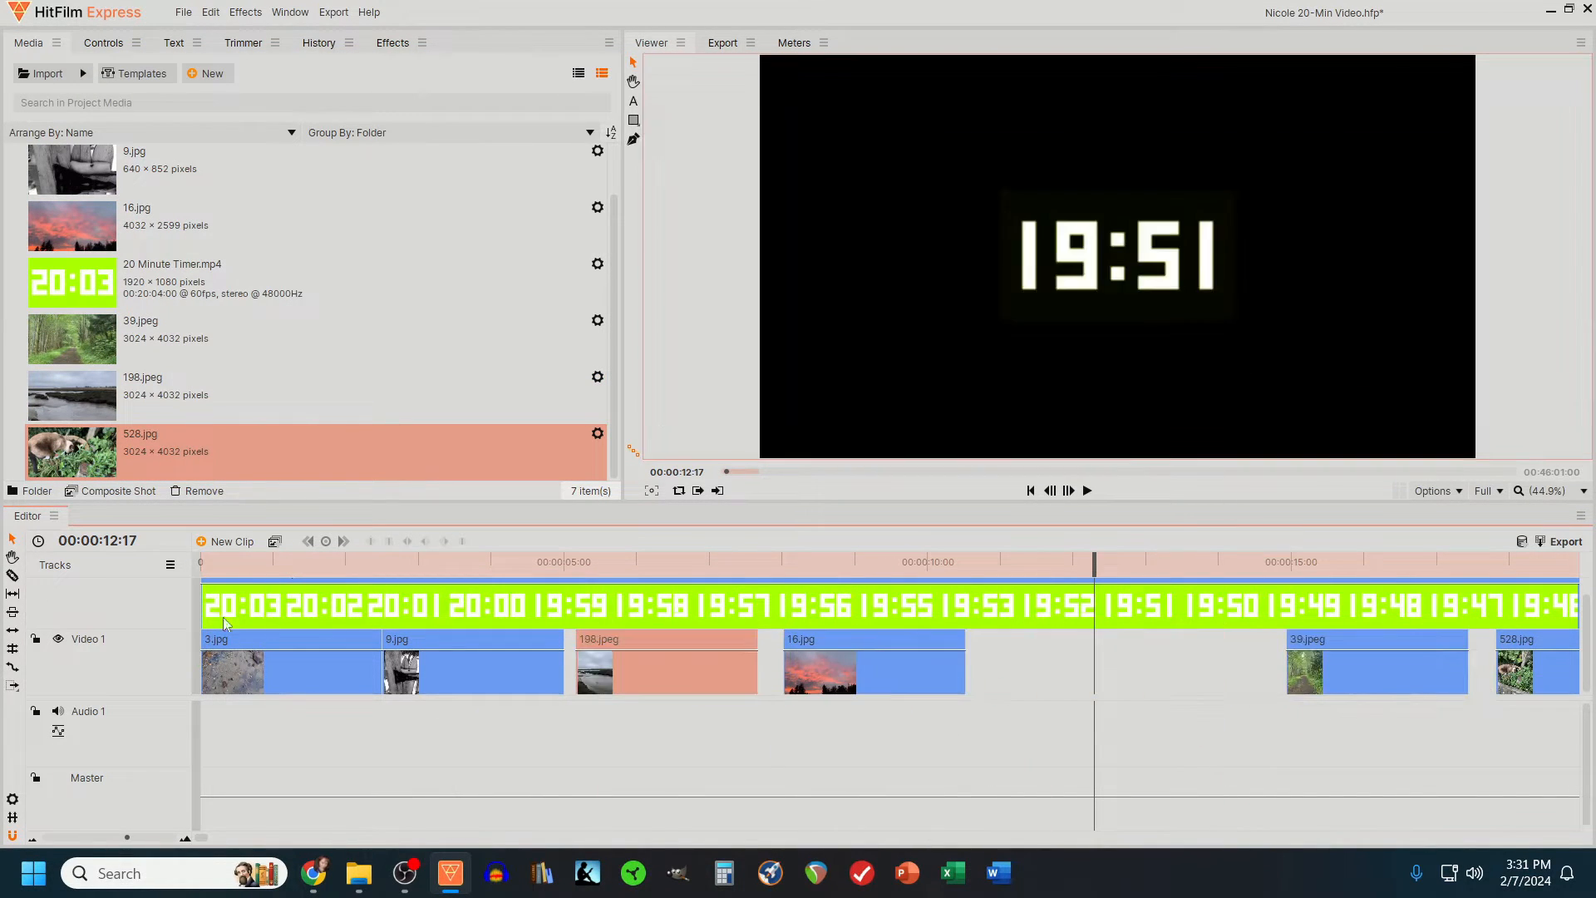
- Move 9.jpg to the start of Video 1, with 3.jpg and 198.jpeg side by side after it
left_click(605, 562)
left_click_drag(843, 665, 1072, 665)
left_click_drag(505, 670, 914, 670)
left_click_drag(735, 642, 763, 648)
left_click_drag(291, 647, 513, 646)
left_click_drag(871, 645, 865, 645)
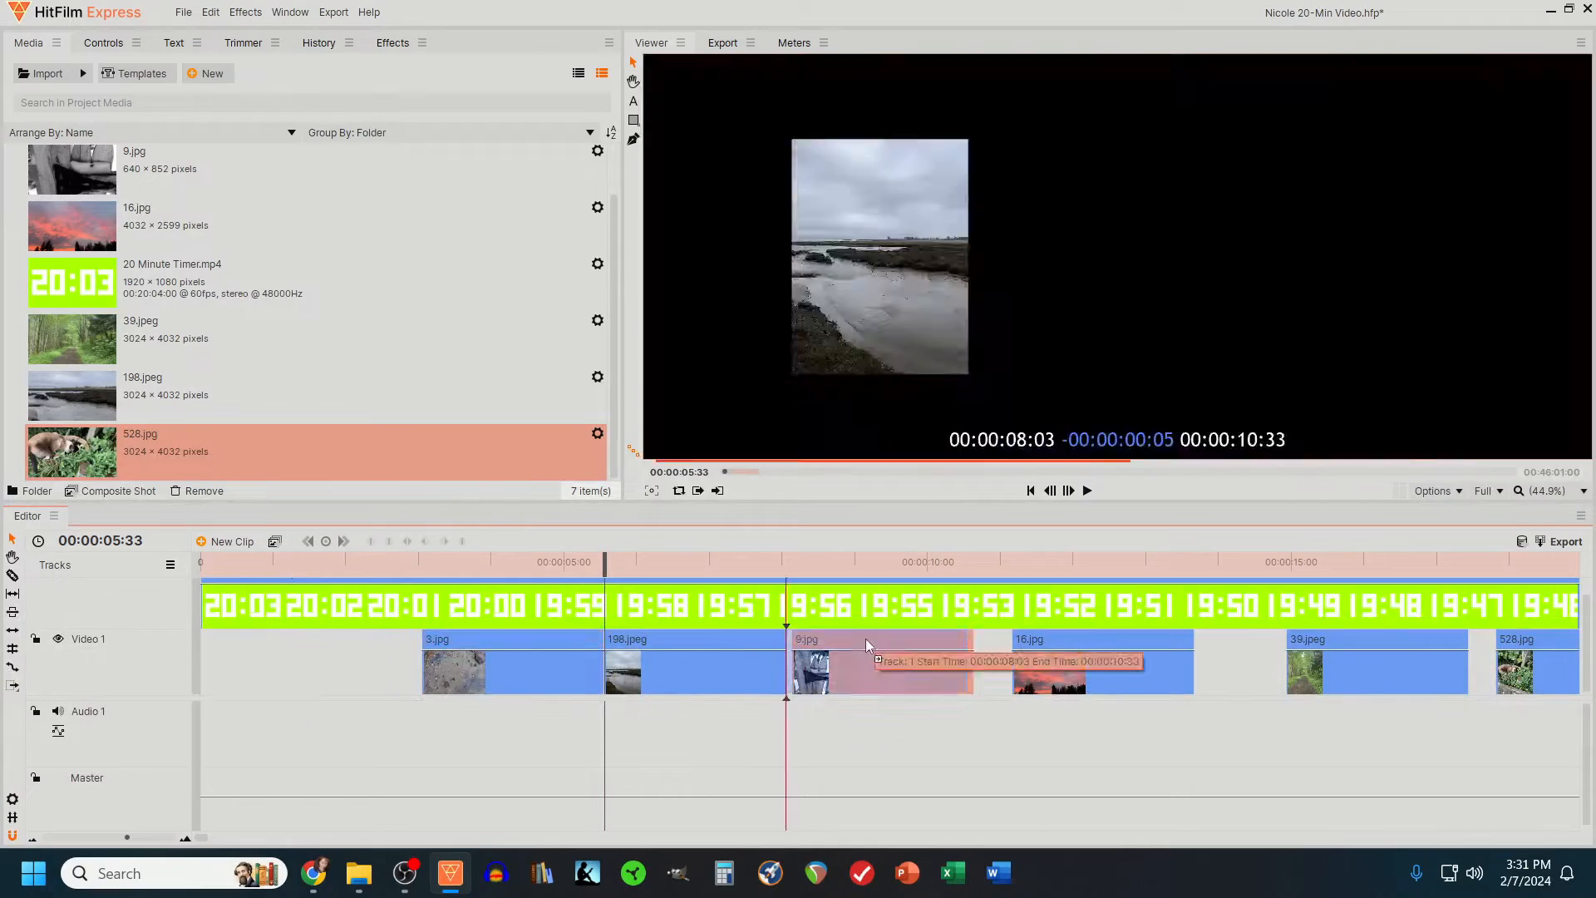
left_click_drag(604, 562, 722, 563)
left_click_drag(811, 670, 226, 670)
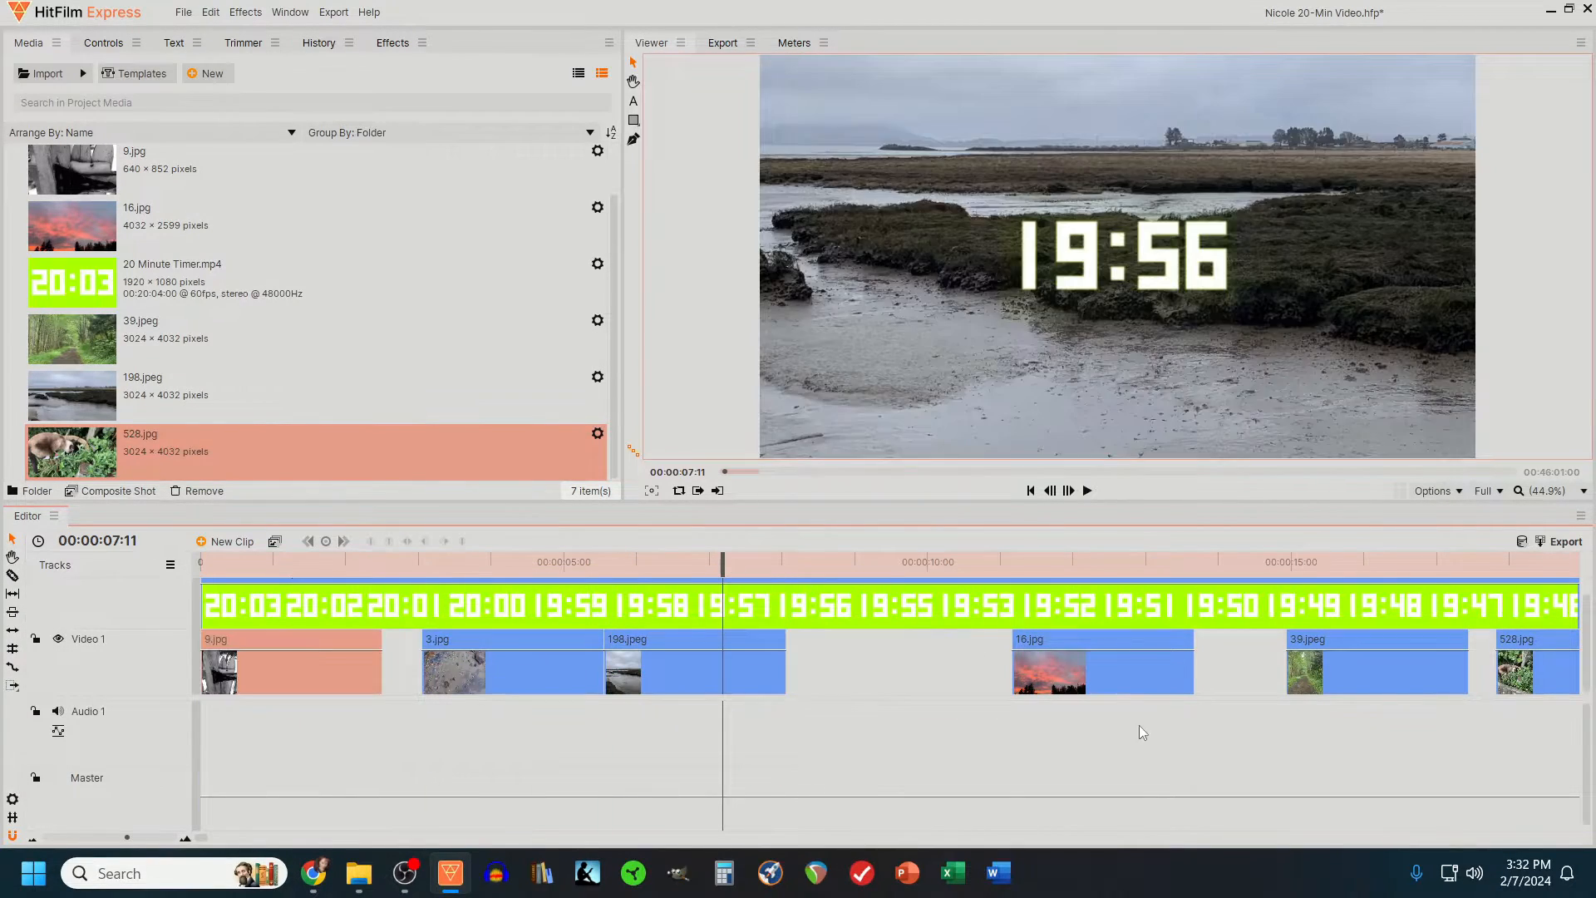
- Move 16.jpg between 9.jpg and 3.jpg, and bring 39.jpeg and 528.jpg closer to the end of 198.jpeg
left_click_drag(873, 724, 532, 665)
left_click_drag(582, 670, 730, 670)
left_click_drag(722, 562, 1306, 563)
left_click(824, 563)
left_click_drag(1103, 670, 479, 670)
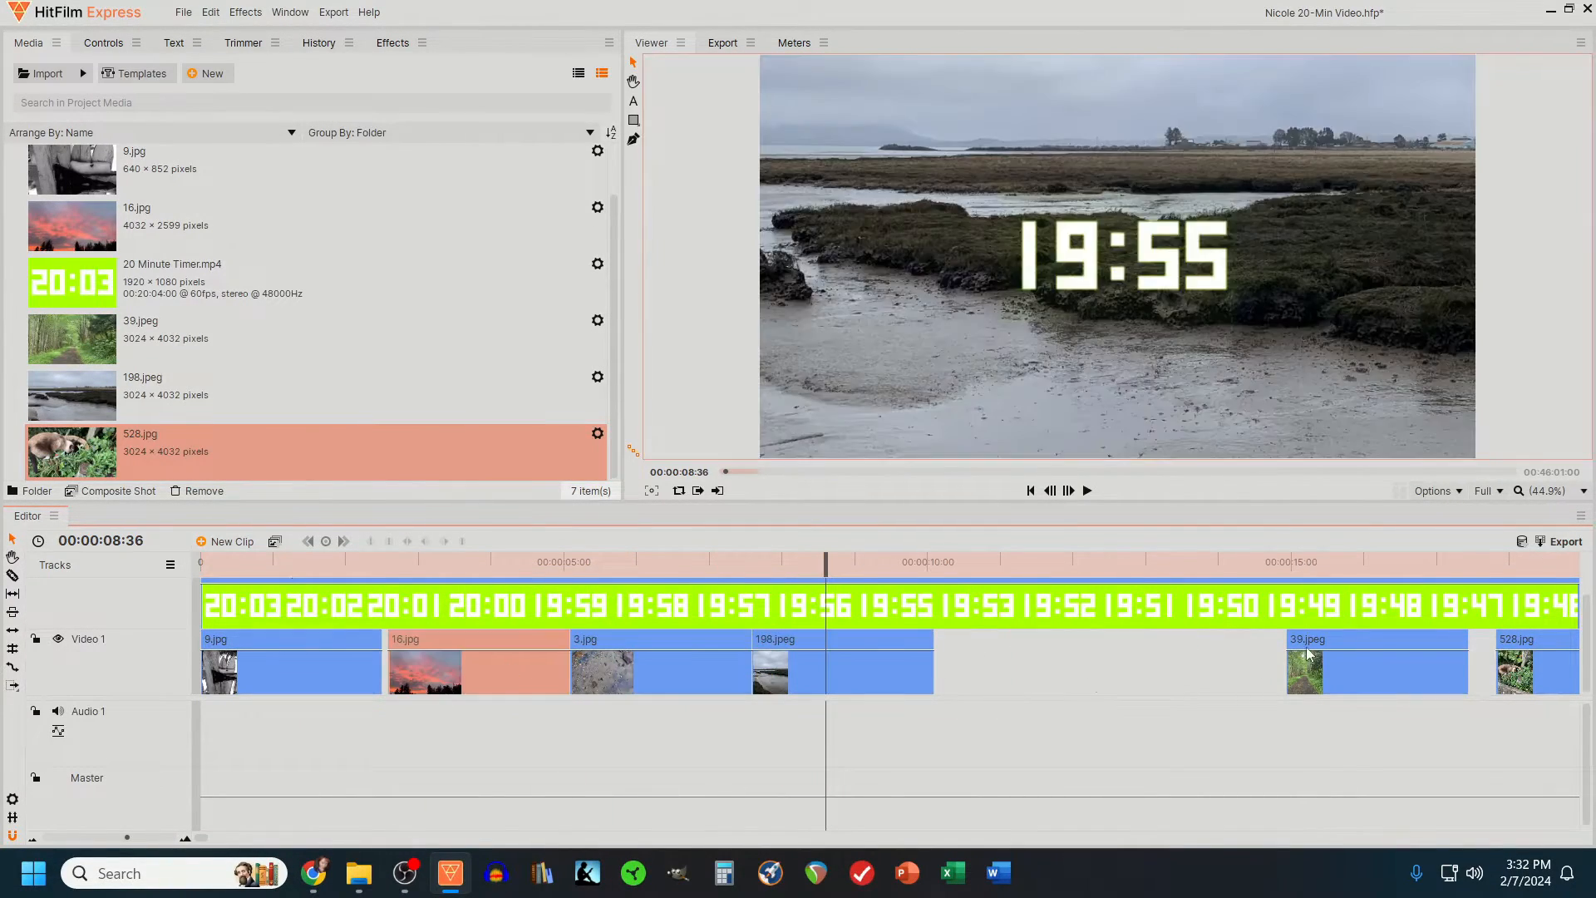
left_click_drag(1377, 670, 1062, 669)
left_click_drag(1530, 670, 1206, 670)
- Hide the Video 2 track, scale 9.jpg to 300% and set its vertical position to 733 at the clip's start
left_click(233, 563)
left_click(267, 645)
left_click(103, 43)
left_click_drag(211, 282, 377, 281)
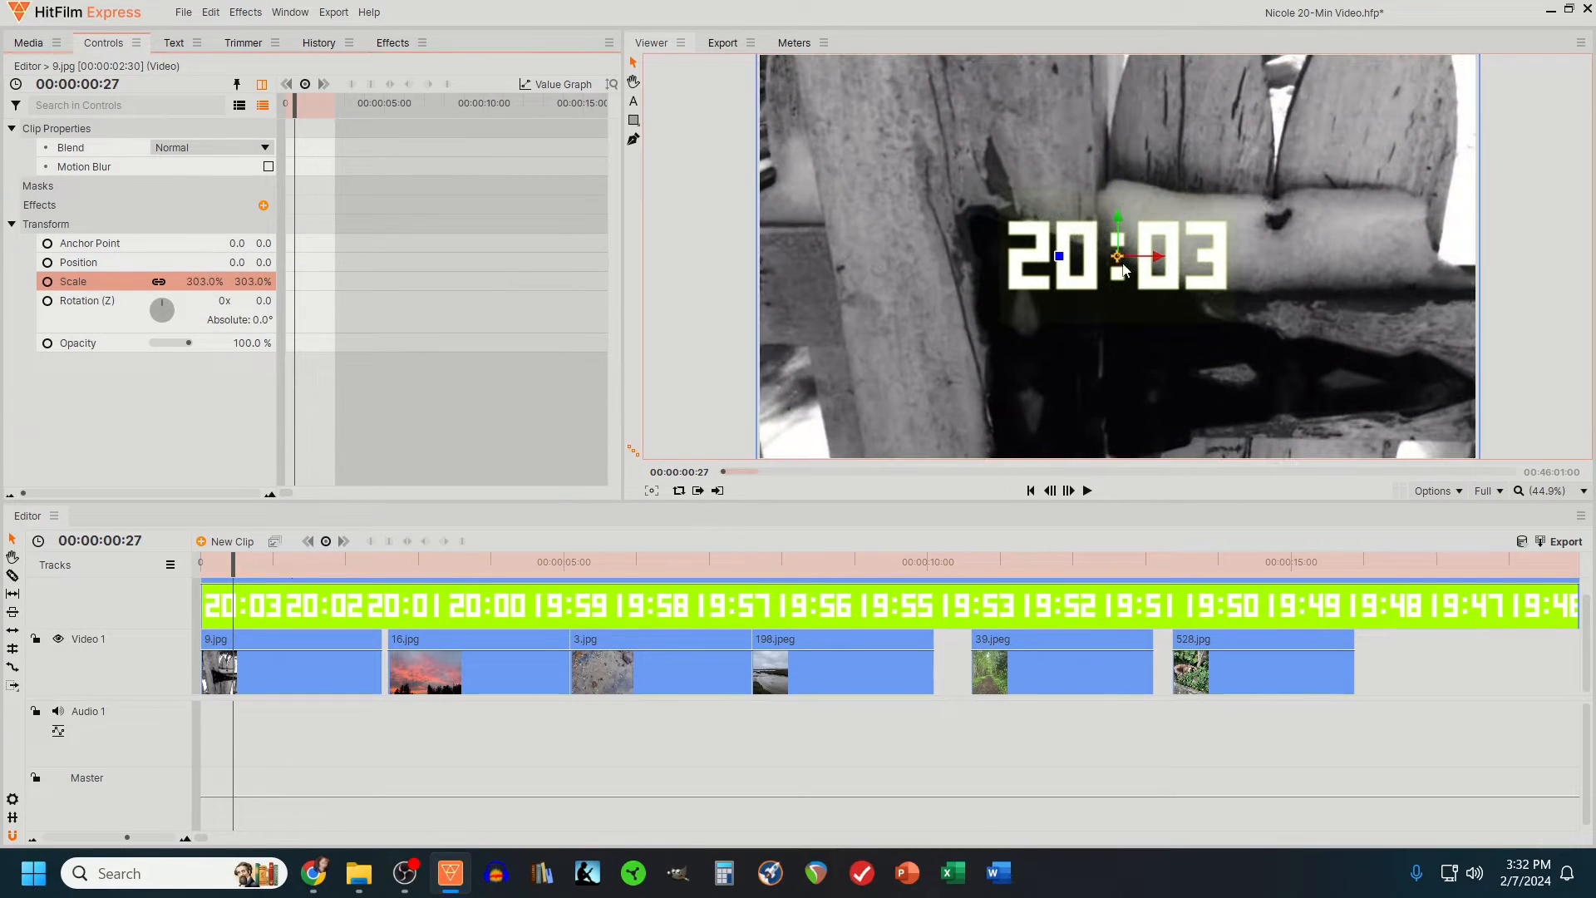
scroll(58, 615, "up", 1)
left_click(58, 588)
scroll(836, 337, "down", 1)
left_click(200, 562)
left_click_drag(208, 278, 871, 263)
- Shift the photos after 9.jpg further along and keyframe 9.jpg's vertical position from 733 at its start to -739 at its end
left_click_drag(1409, 669, 718, 675)
left_click(262, 643)
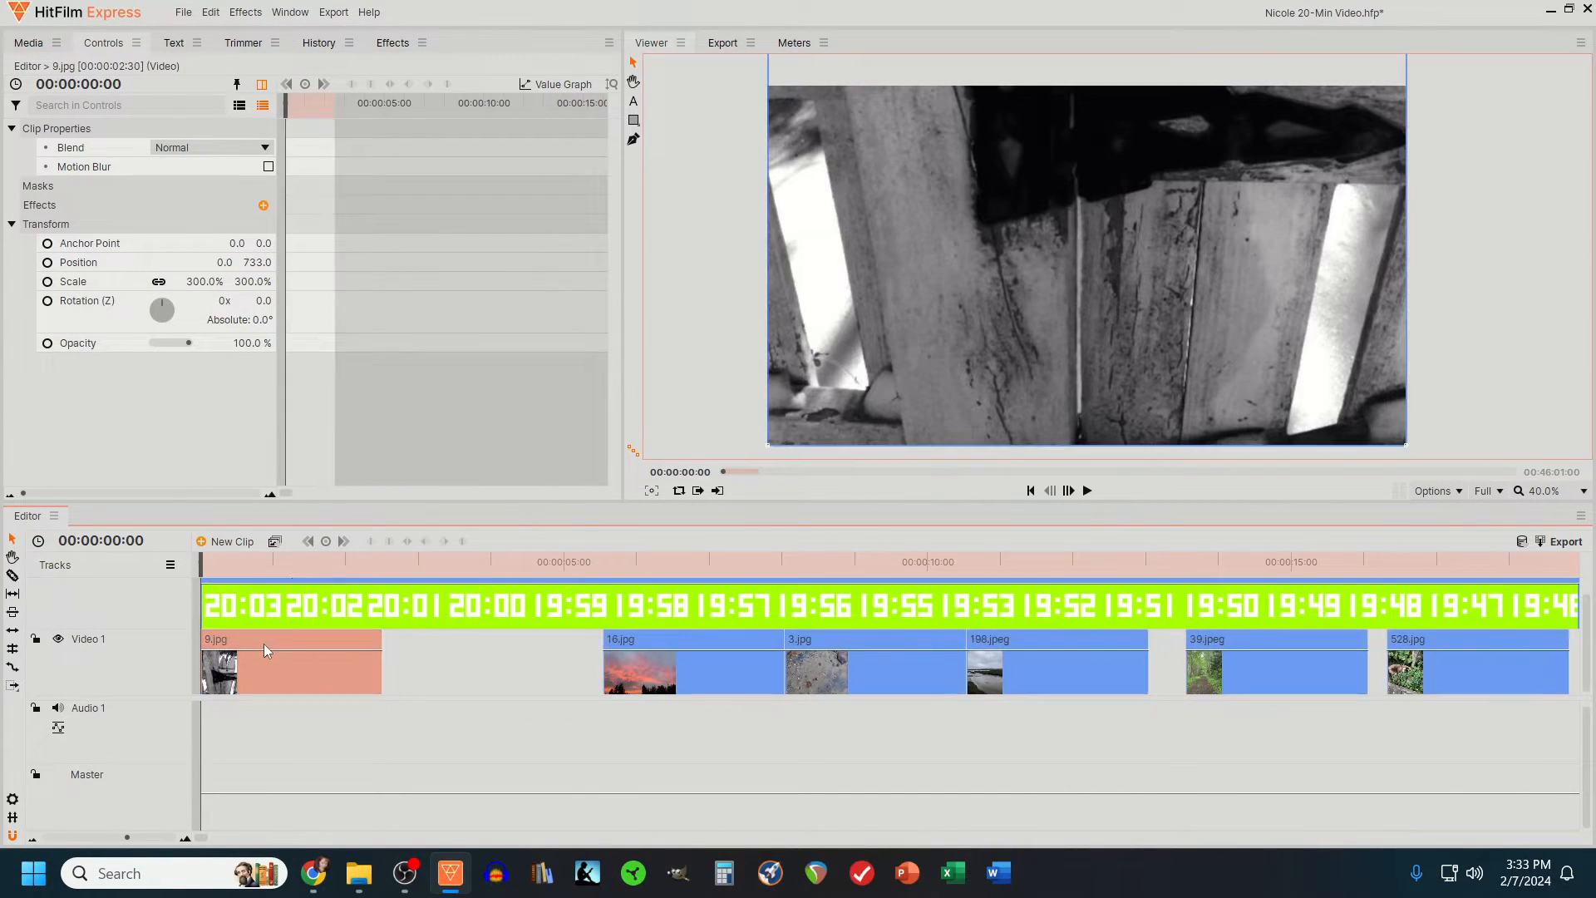
left_click_drag(24, 492, 186, 493)
left_click(47, 263)
left_click(380, 563)
left_click_drag(261, 265, 8, 265)
left_click_drag(187, 492, 239, 493)
left_click_drag(443, 262, 473, 262)
left_click_drag(239, 492, 205, 493)
- Lengthen 9.jpg up to the start of 16.jpg and move its ending position keyframe to the clip's new end
left_click_drag(217, 559, 370, 561)
left_click_drag(381, 670, 602, 657)
left_click_drag(205, 493, 164, 489)
left_click_drag(339, 262, 404, 263)
left_click(600, 563)
left_click_drag(164, 492, 231, 493)
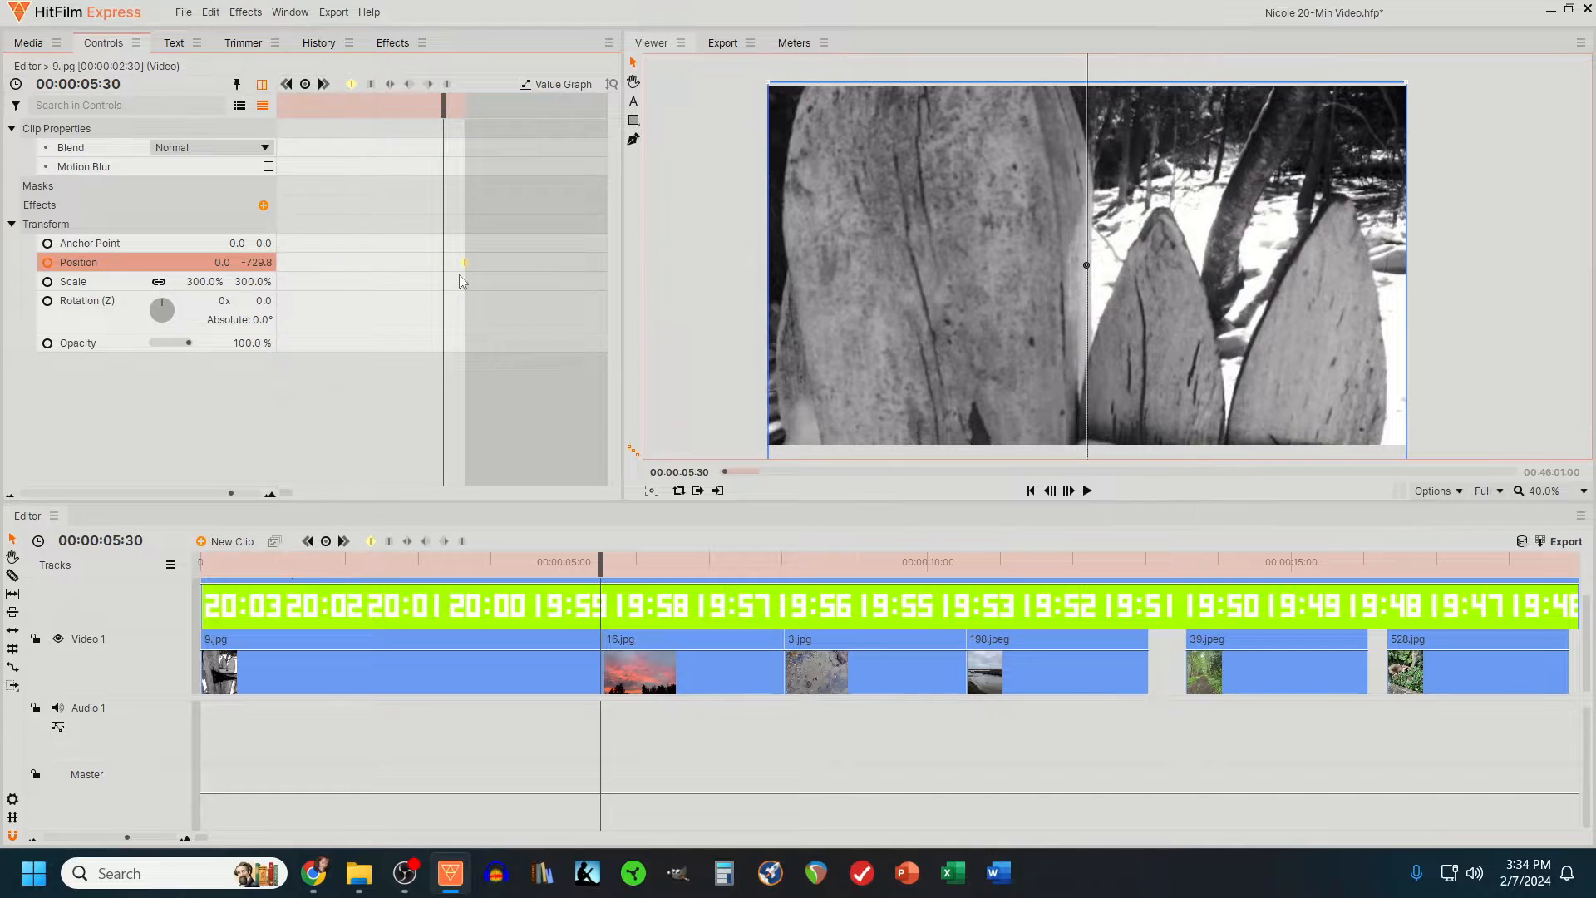
left_click(1086, 490)
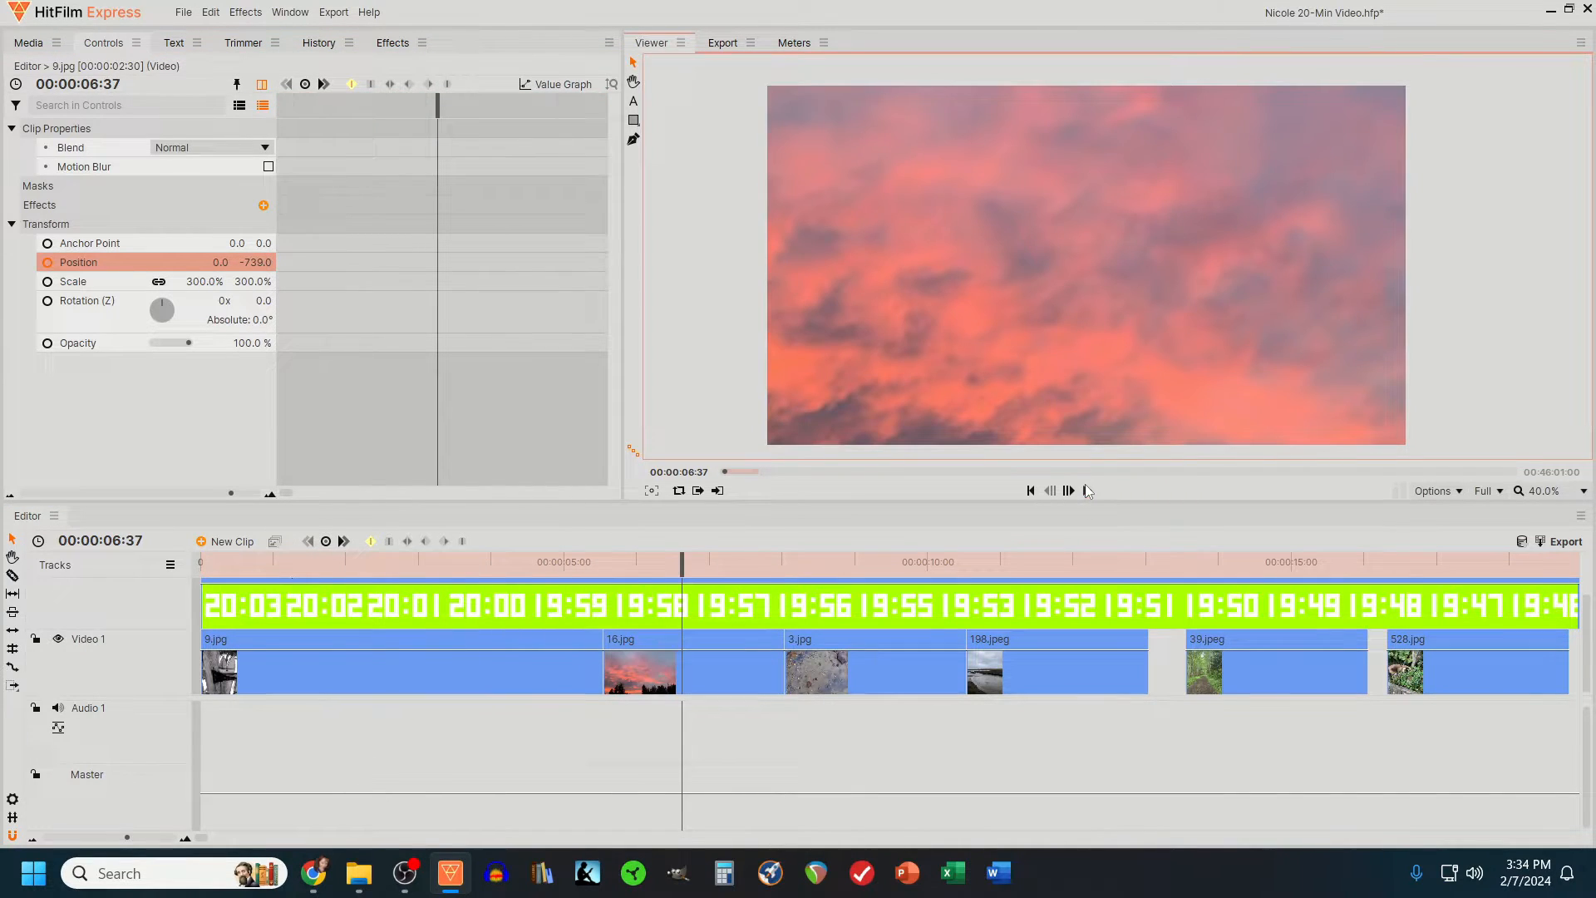
- Move the photos after 9.jpg further along Video 1 and lengthen 9.jpg to about 9 seconds
left_click_drag(127, 837, 110, 837)
left_click_drag(639, 670, 357, 675)
key("Delete")
left_click_drag(111, 837, 130, 837)
left_click_drag(684, 672, 985, 675)
- Place 9.jpg's ending position keyframe at the end of the lengthened clip and play the pan from the start
left_click(168, 493)
left_click_drag(437, 106, 570, 105)
left_click_drag(376, 263, 570, 263)
left_click_drag(169, 493, 249, 493)
left_click(1031, 490)
left_click(1086, 490)
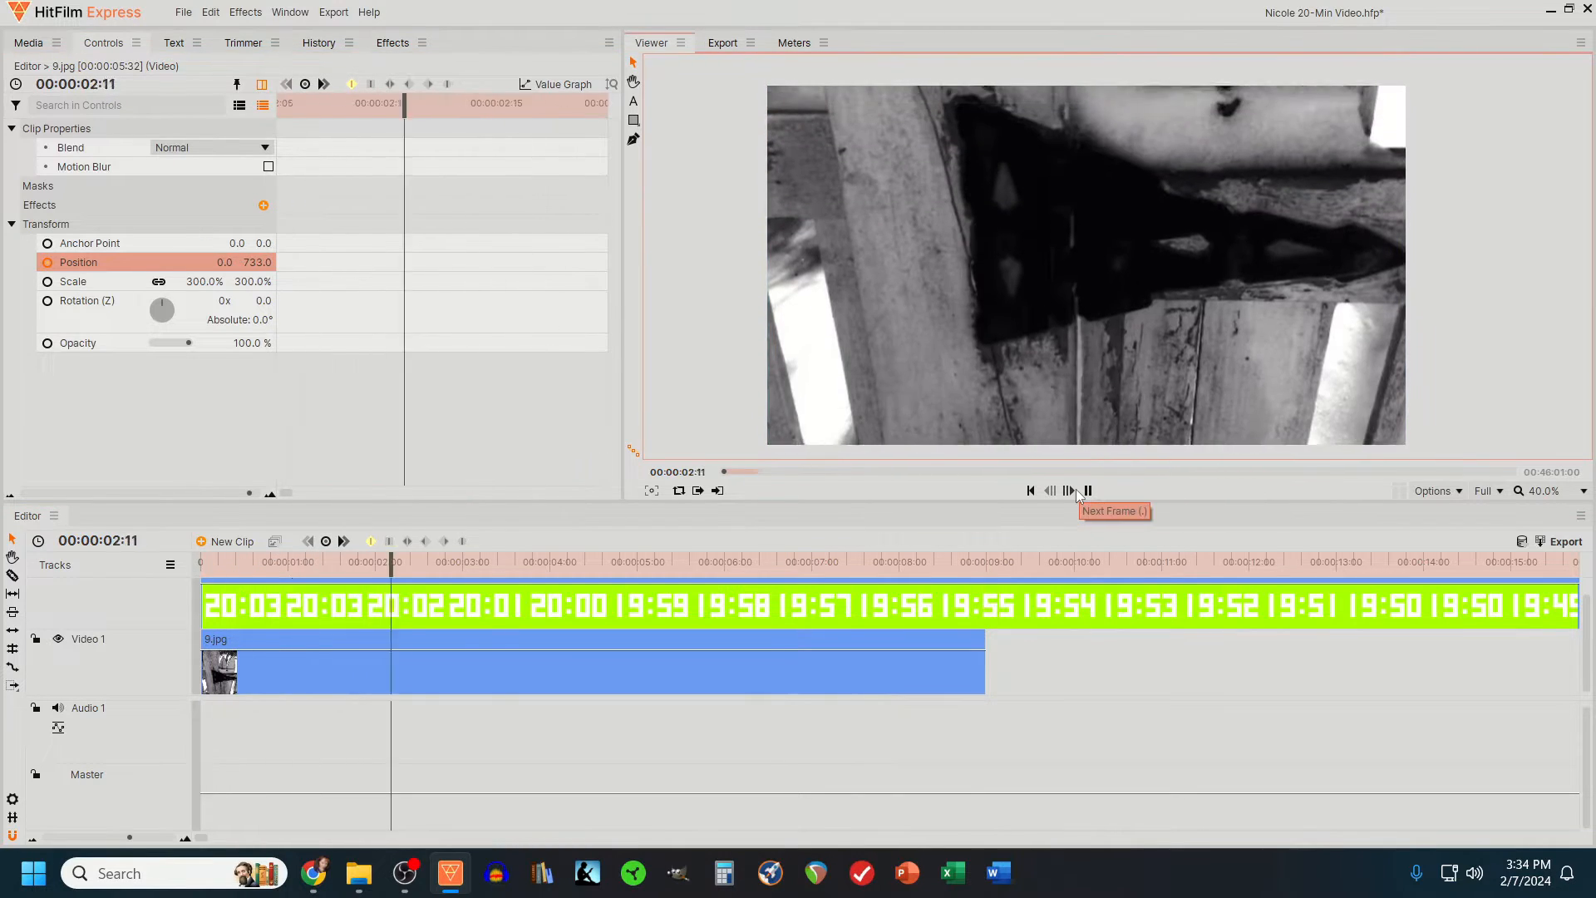
left_click(1087, 490)
- Place 16.jpg directly after 9.jpg at 51% scale and vertical position 117, lengthened to about 9 seconds
left_click_drag(130, 837, 116, 837)
left_click_drag(799, 646, 524, 646)
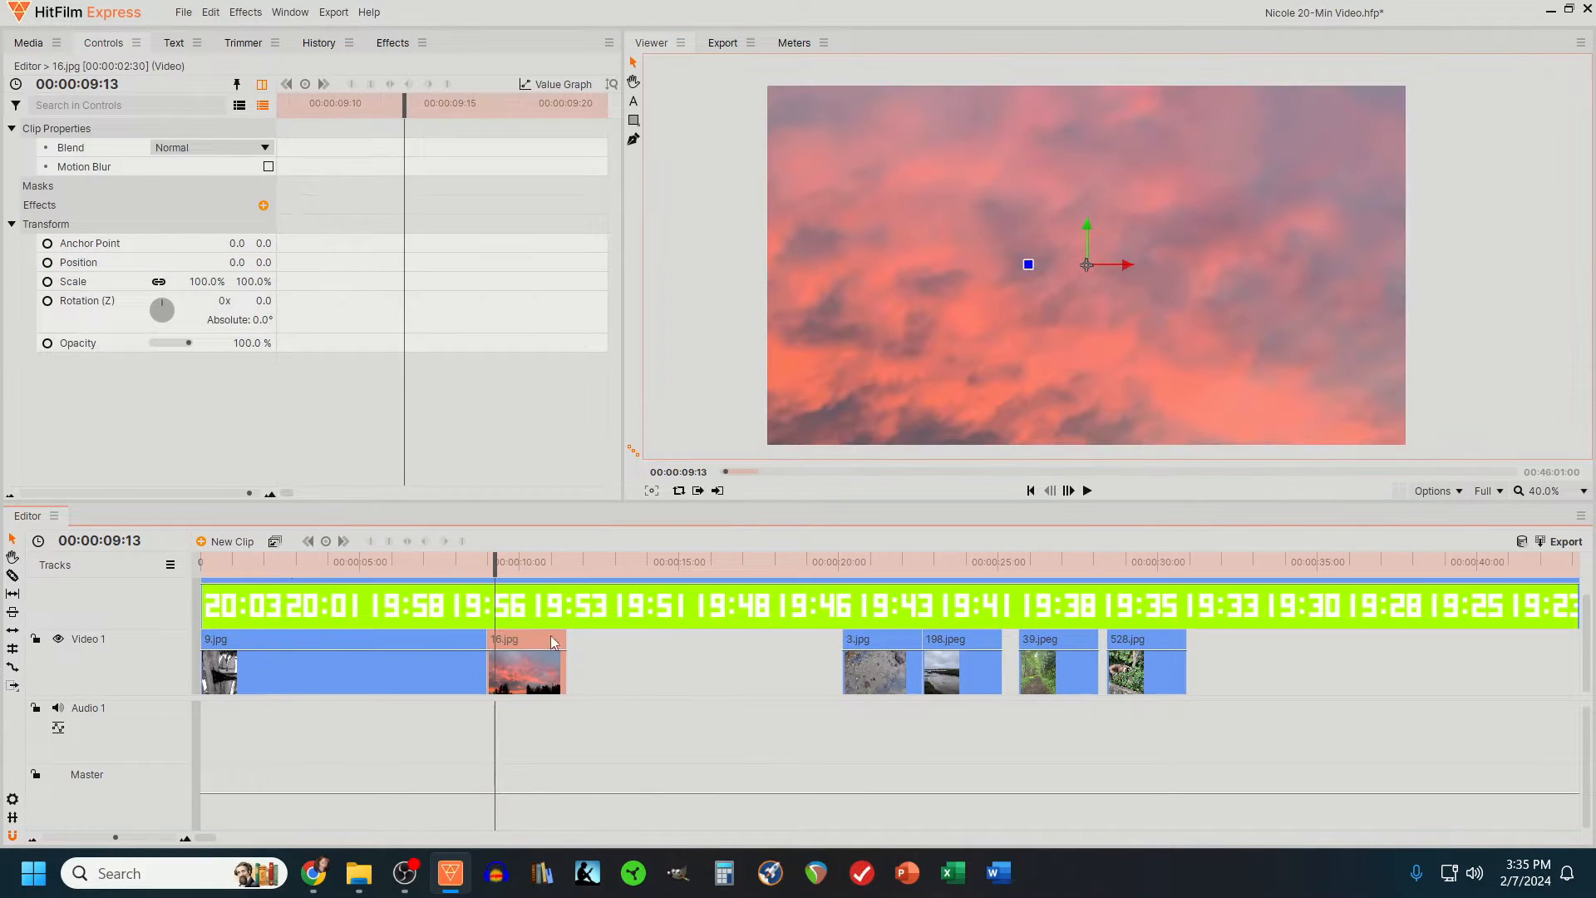
left_click_drag(207, 281, 261, 262)
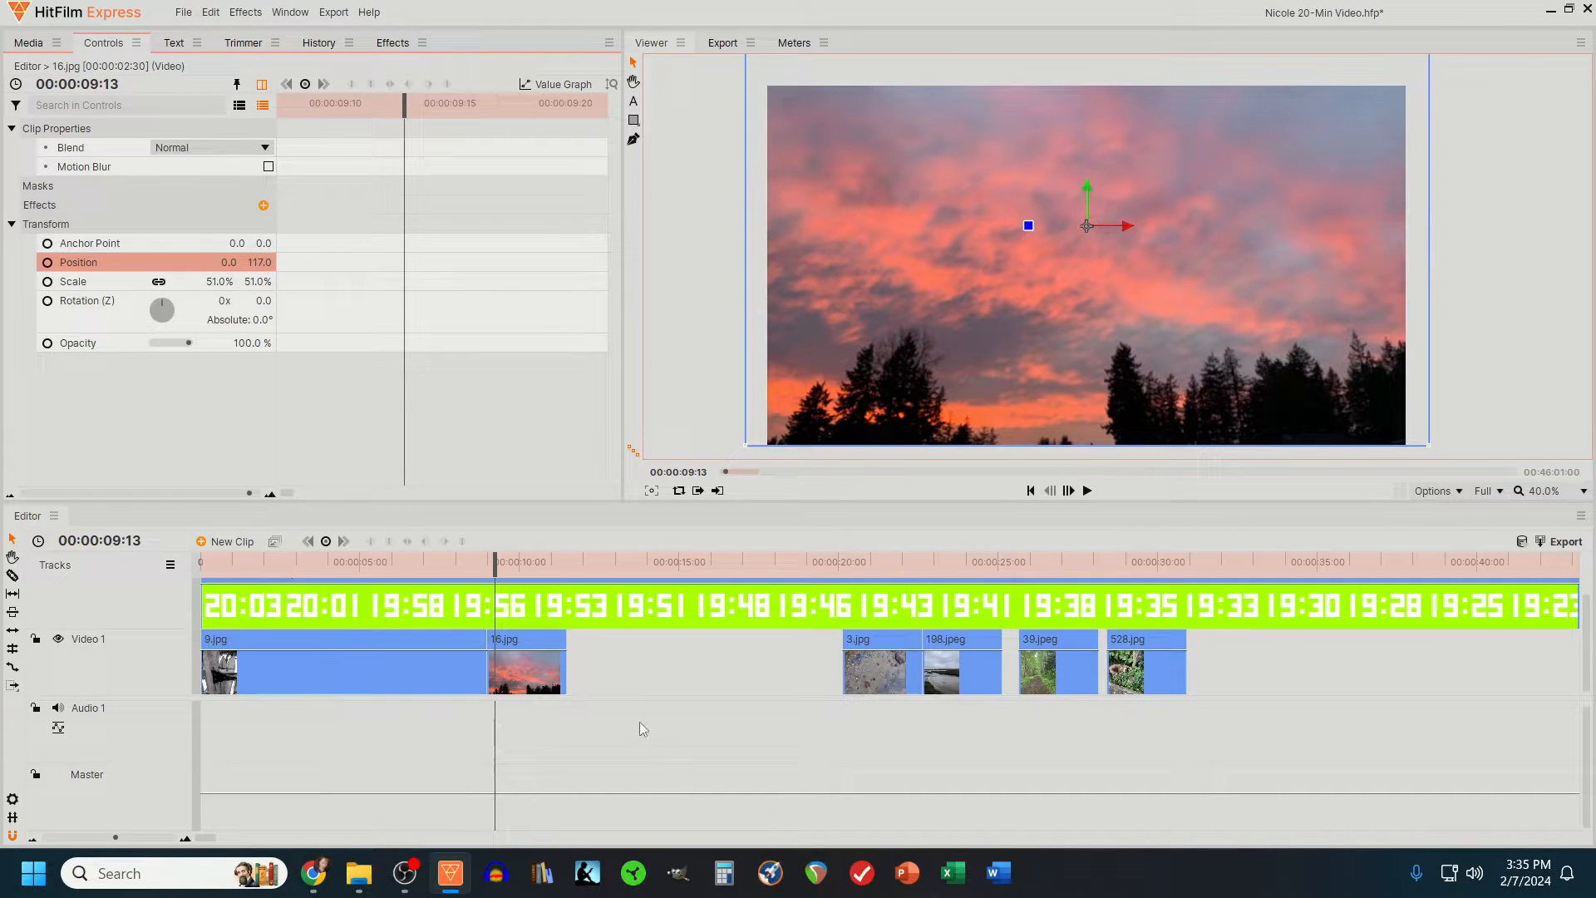
left_click_drag(569, 673, 787, 675)
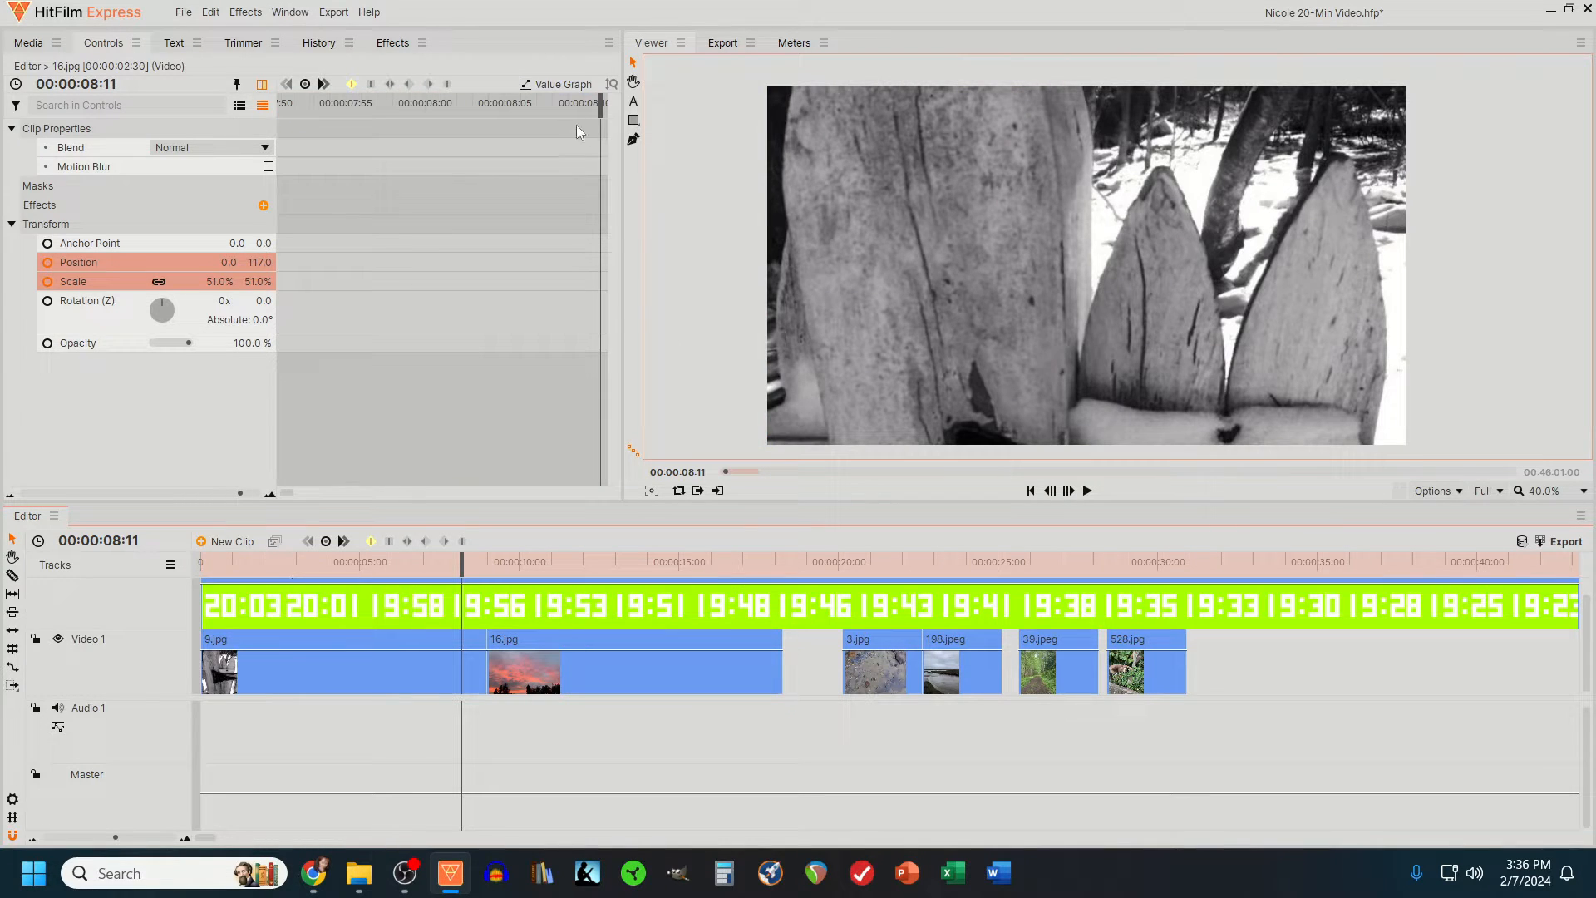
- Find the Fade to Color transition with the search "fade" and apply it between 9.jpg and 16.jpg
left_click(393, 42)
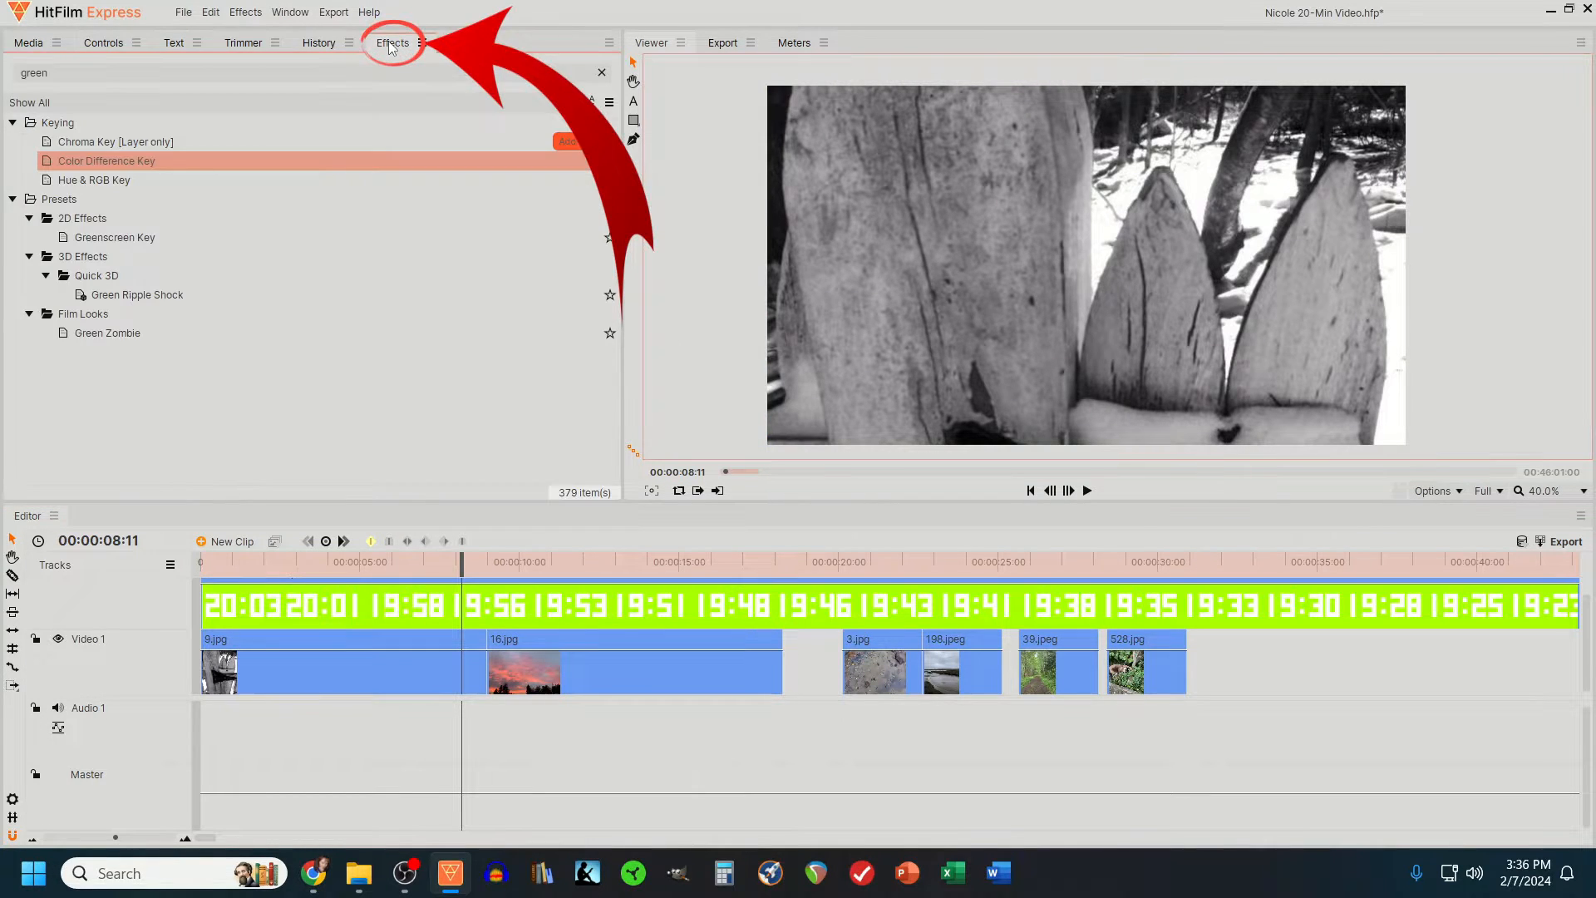
double_click(57, 72)
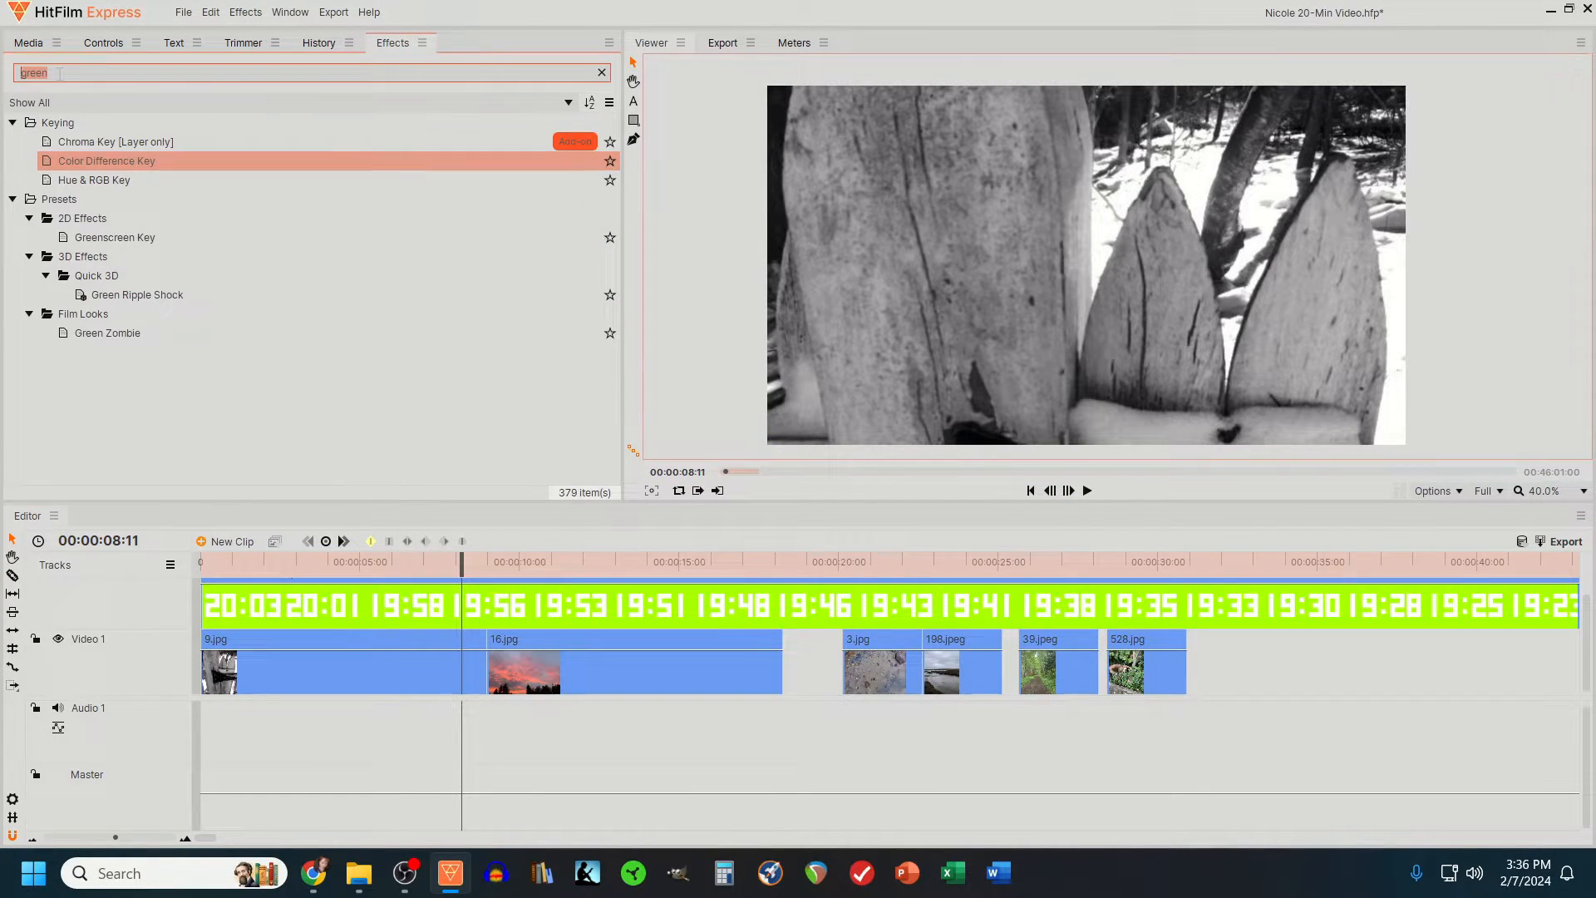
type("fade")
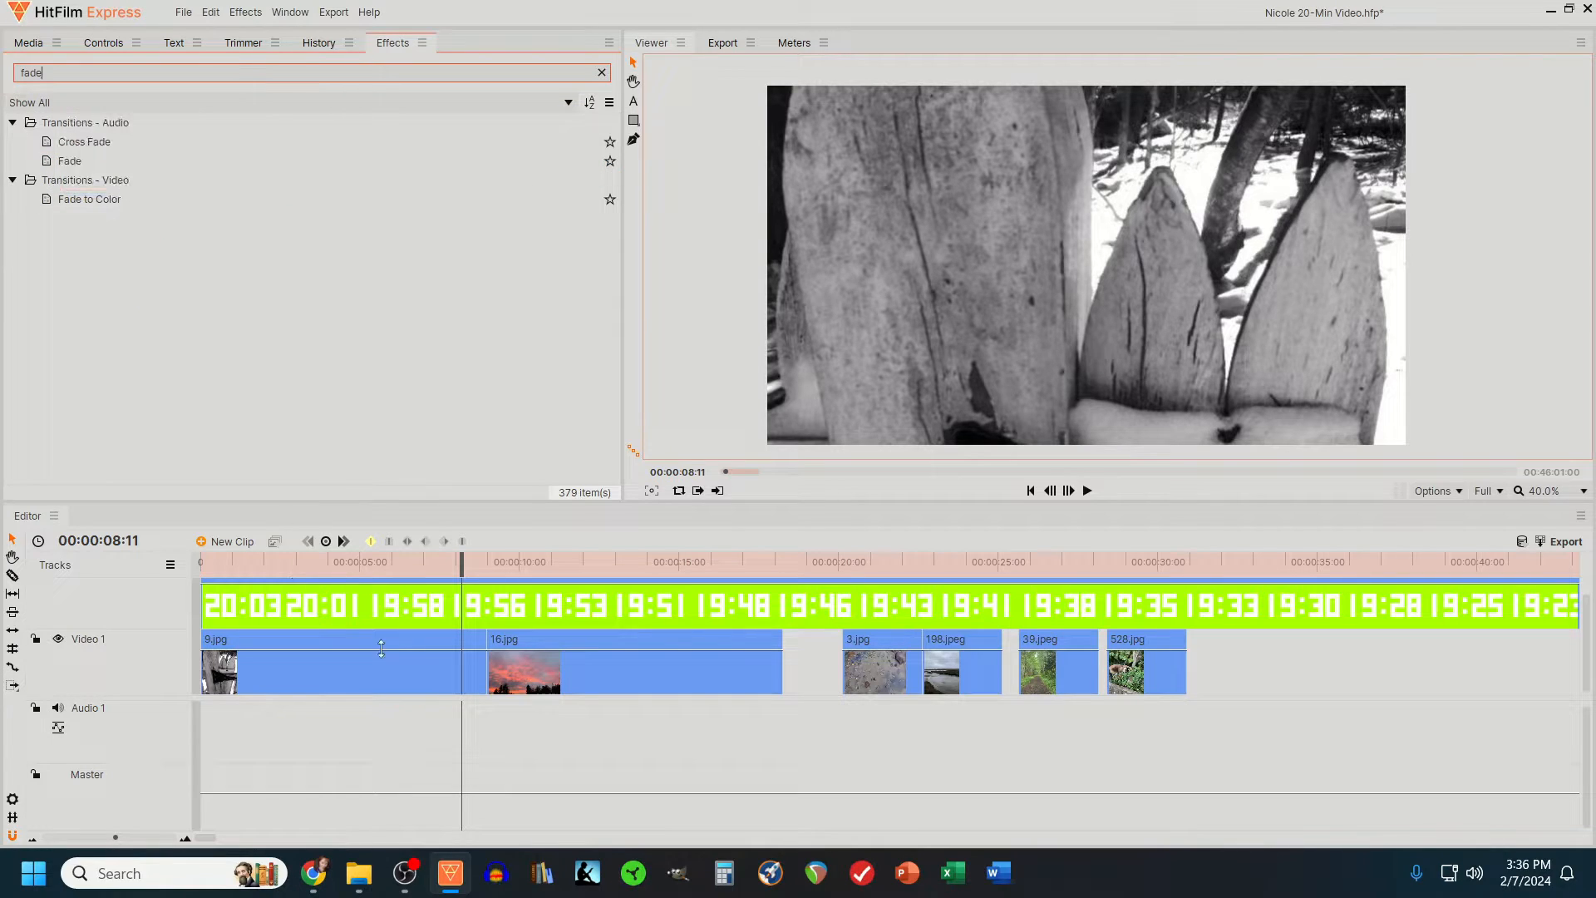
left_click(185, 839)
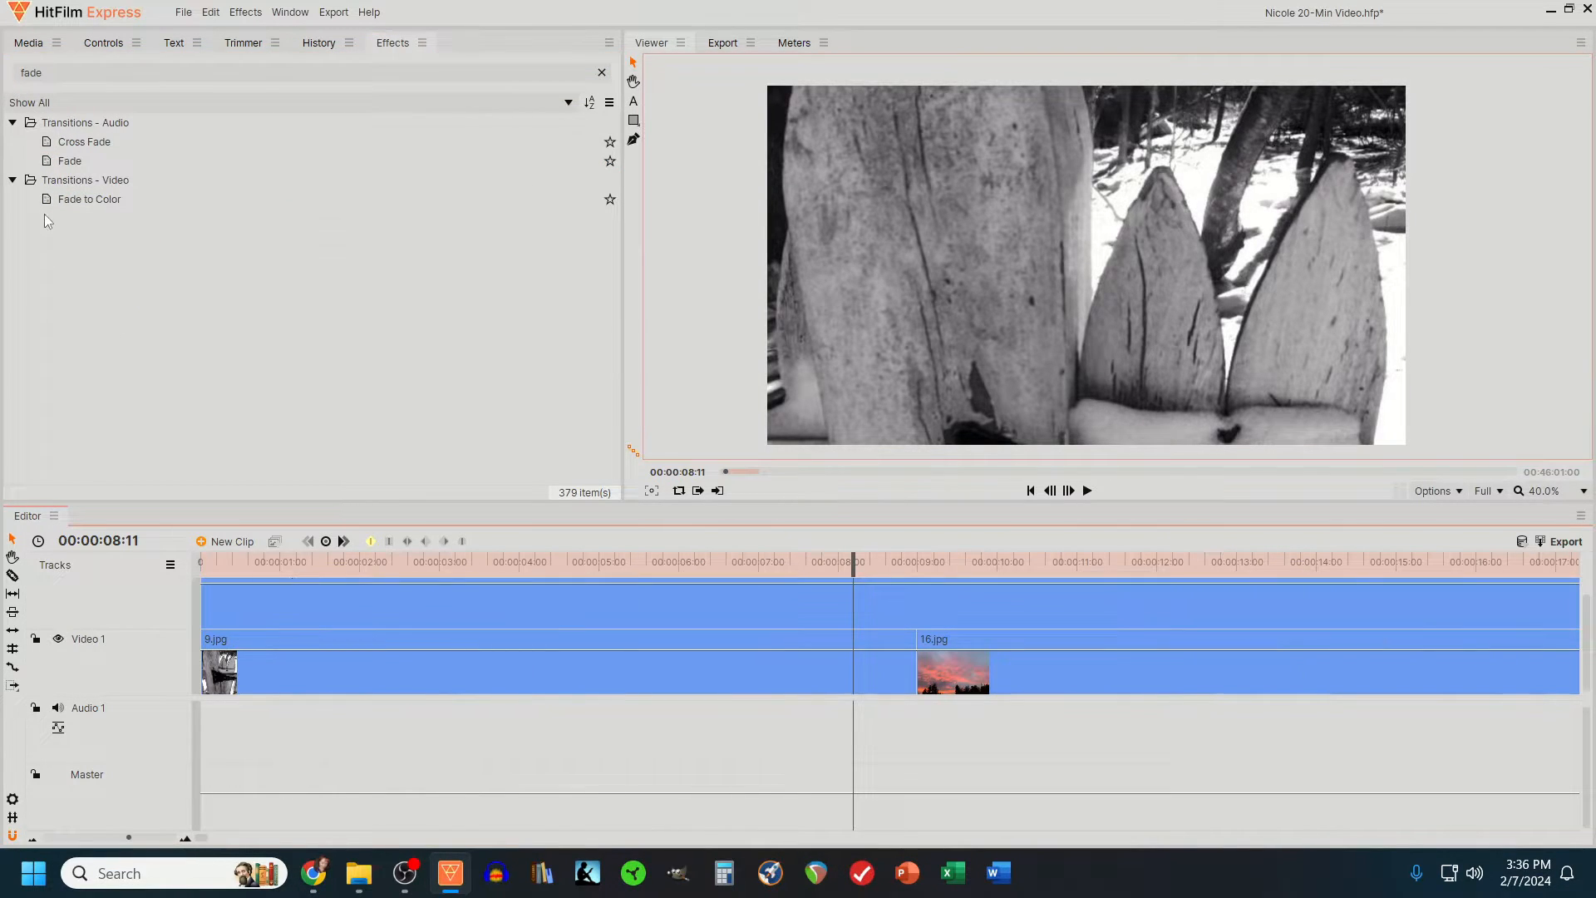
left_click_drag(87, 199, 917, 658)
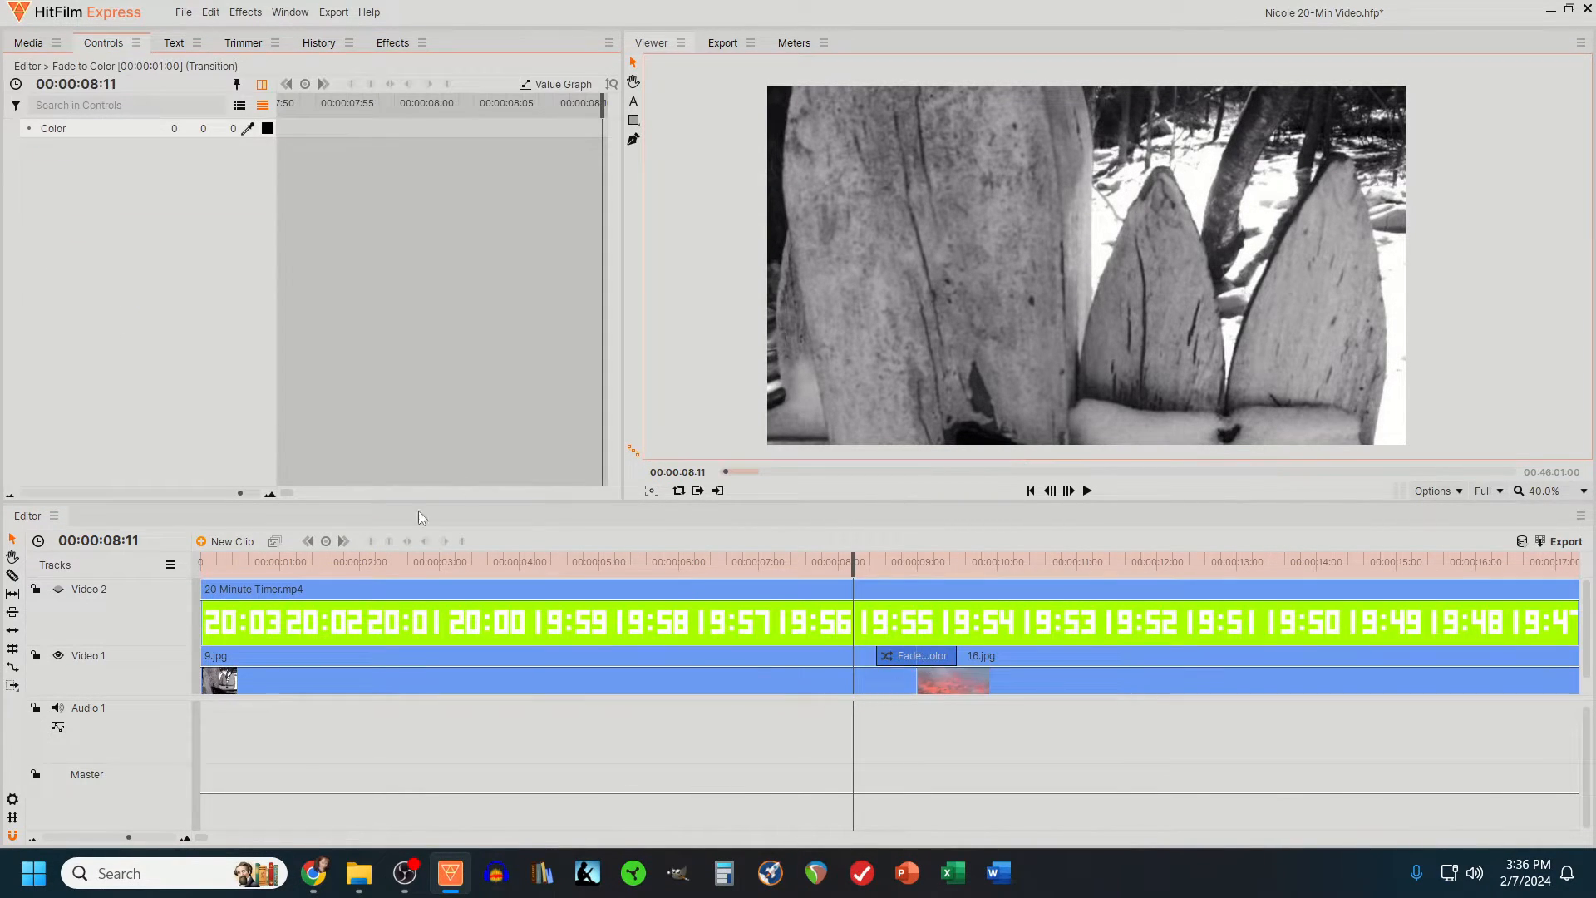
- Play back the photo sequence to check the pans and fade transitions
left_click(110, 840)
left_click(335, 566)
left_click(1087, 491)
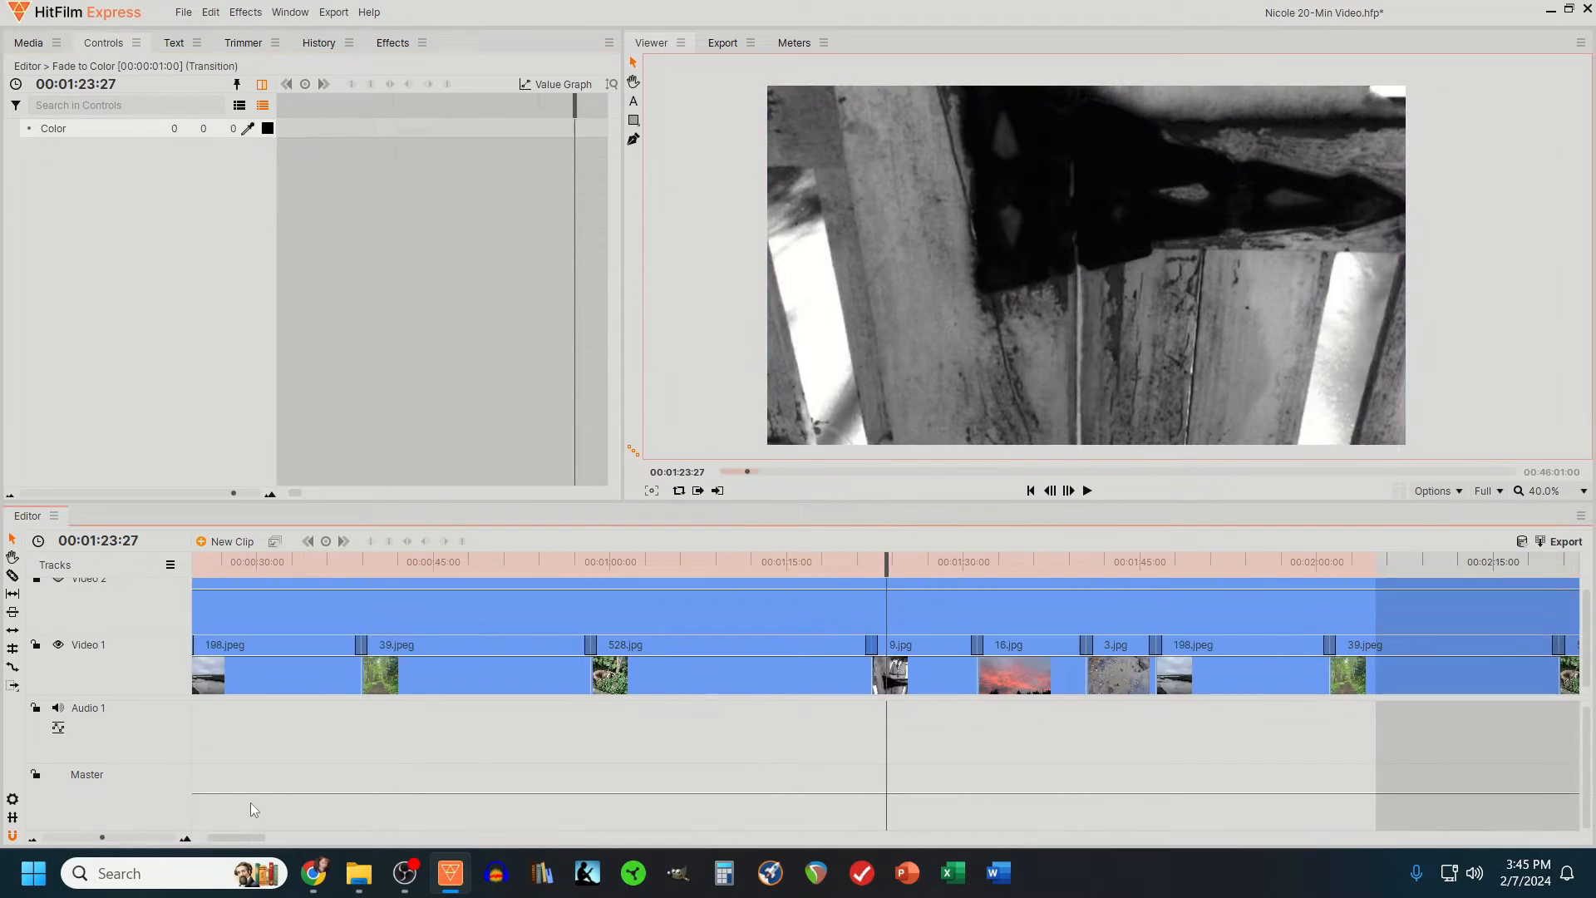
left_click(1087, 491)
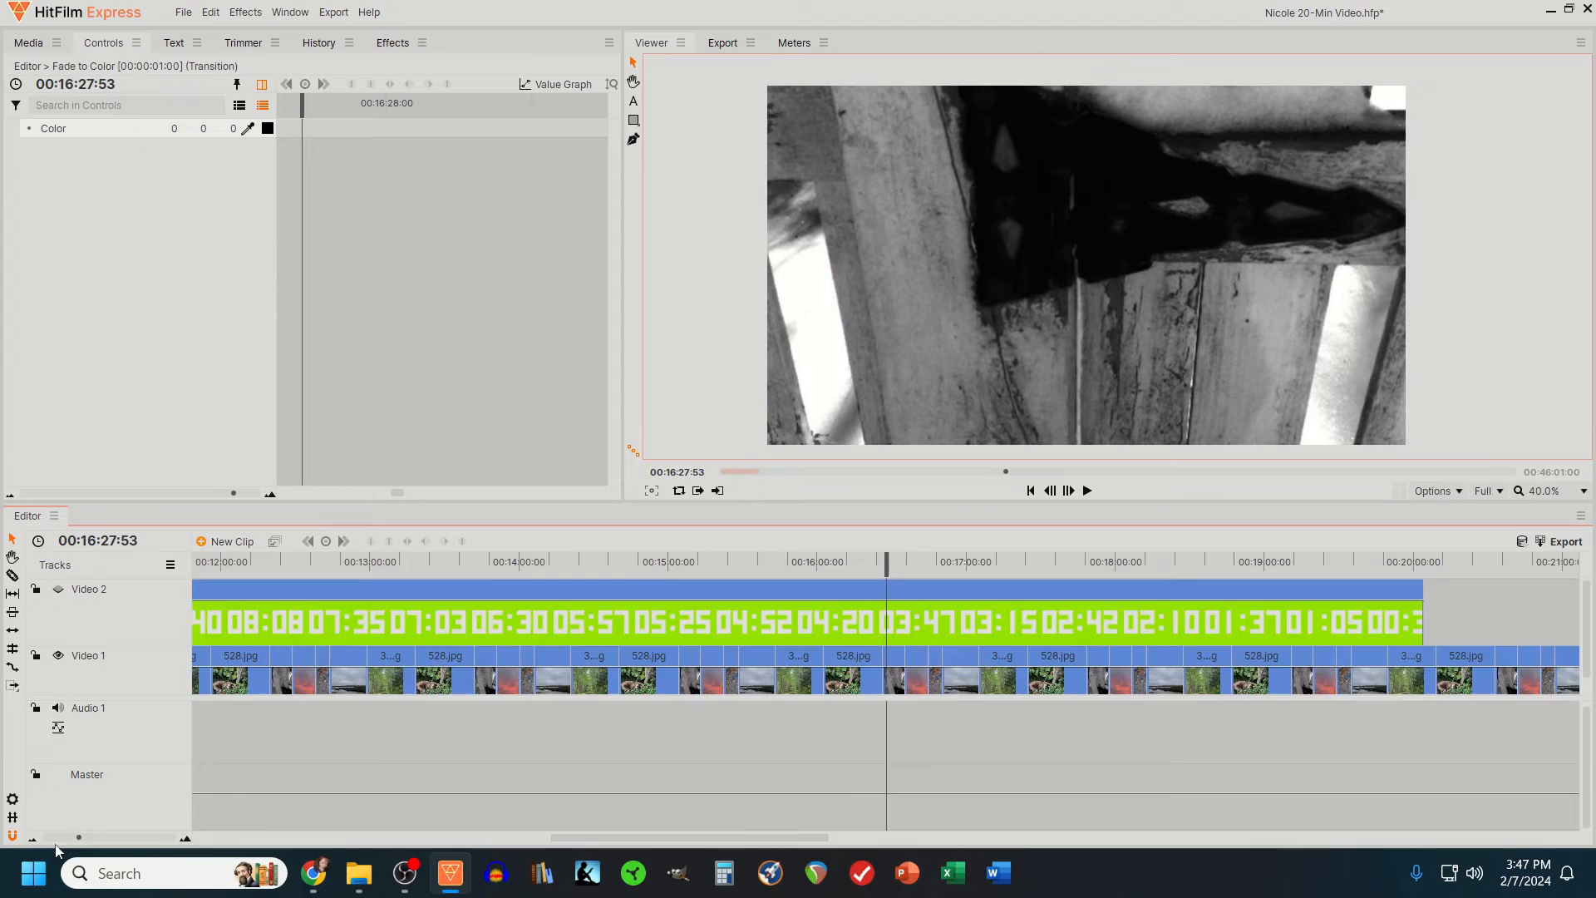
- Delete the surplus photo clips on Video 1 that lie beyond the end of the timer clip
left_click_drag(79, 837, 63, 838)
left_click_drag(1256, 596, 1118, 720)
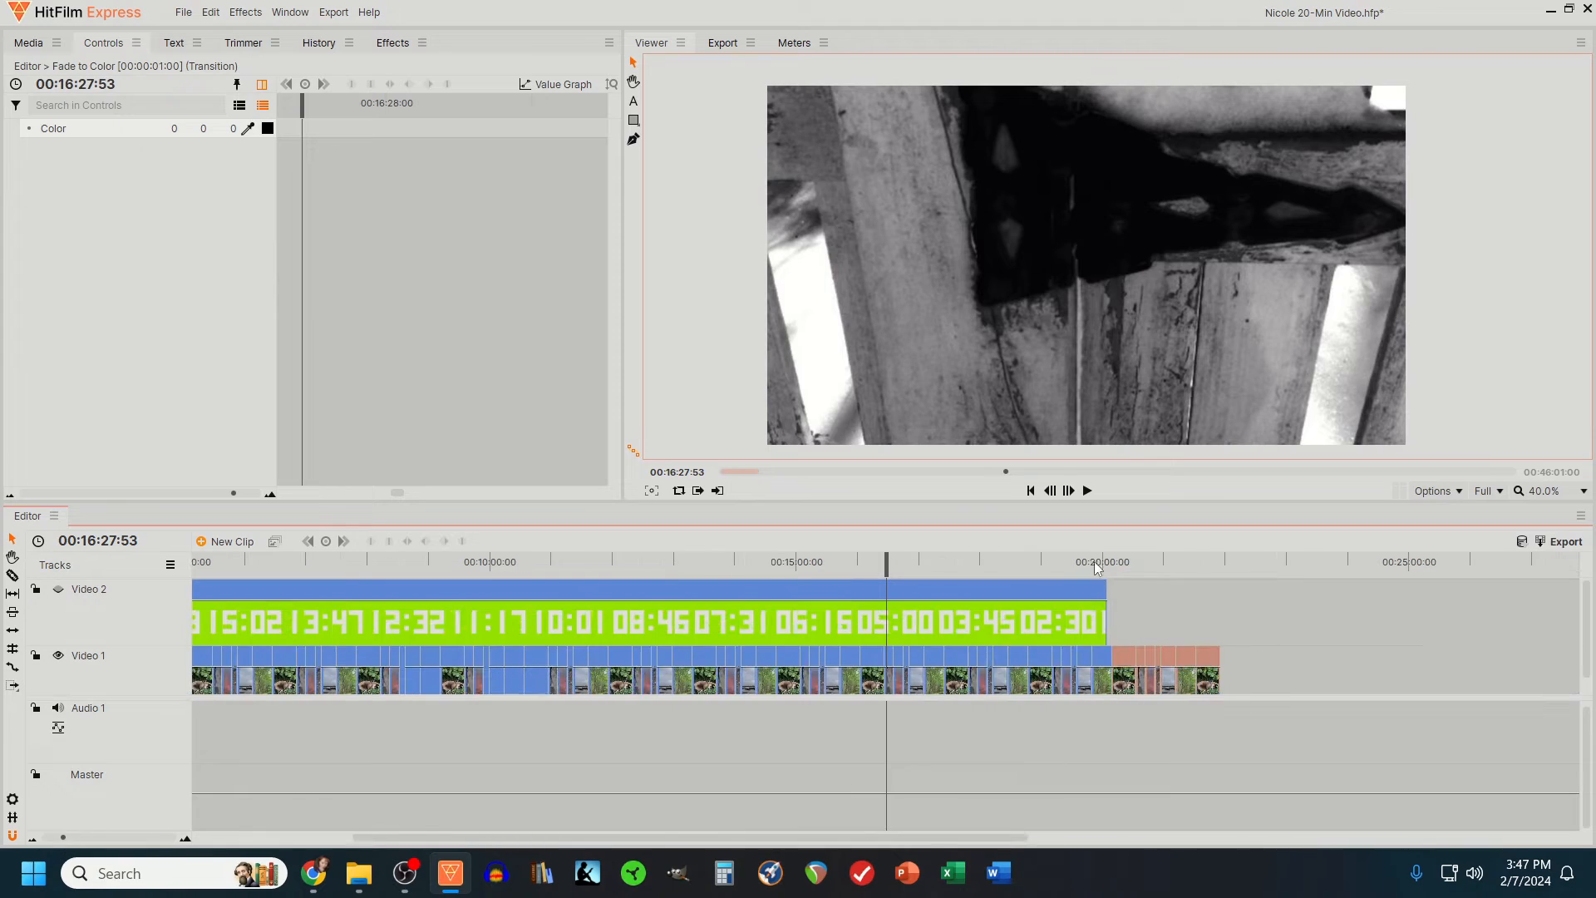
left_click(1090, 564)
mouse_move(64, 837)
left_mouse_down()
mouse_move(105, 837)
mouse_move(89, 836)
left_mouse_up()
left_click(1215, 564)
left_click_drag(1230, 606, 945, 731)
key("Delete")
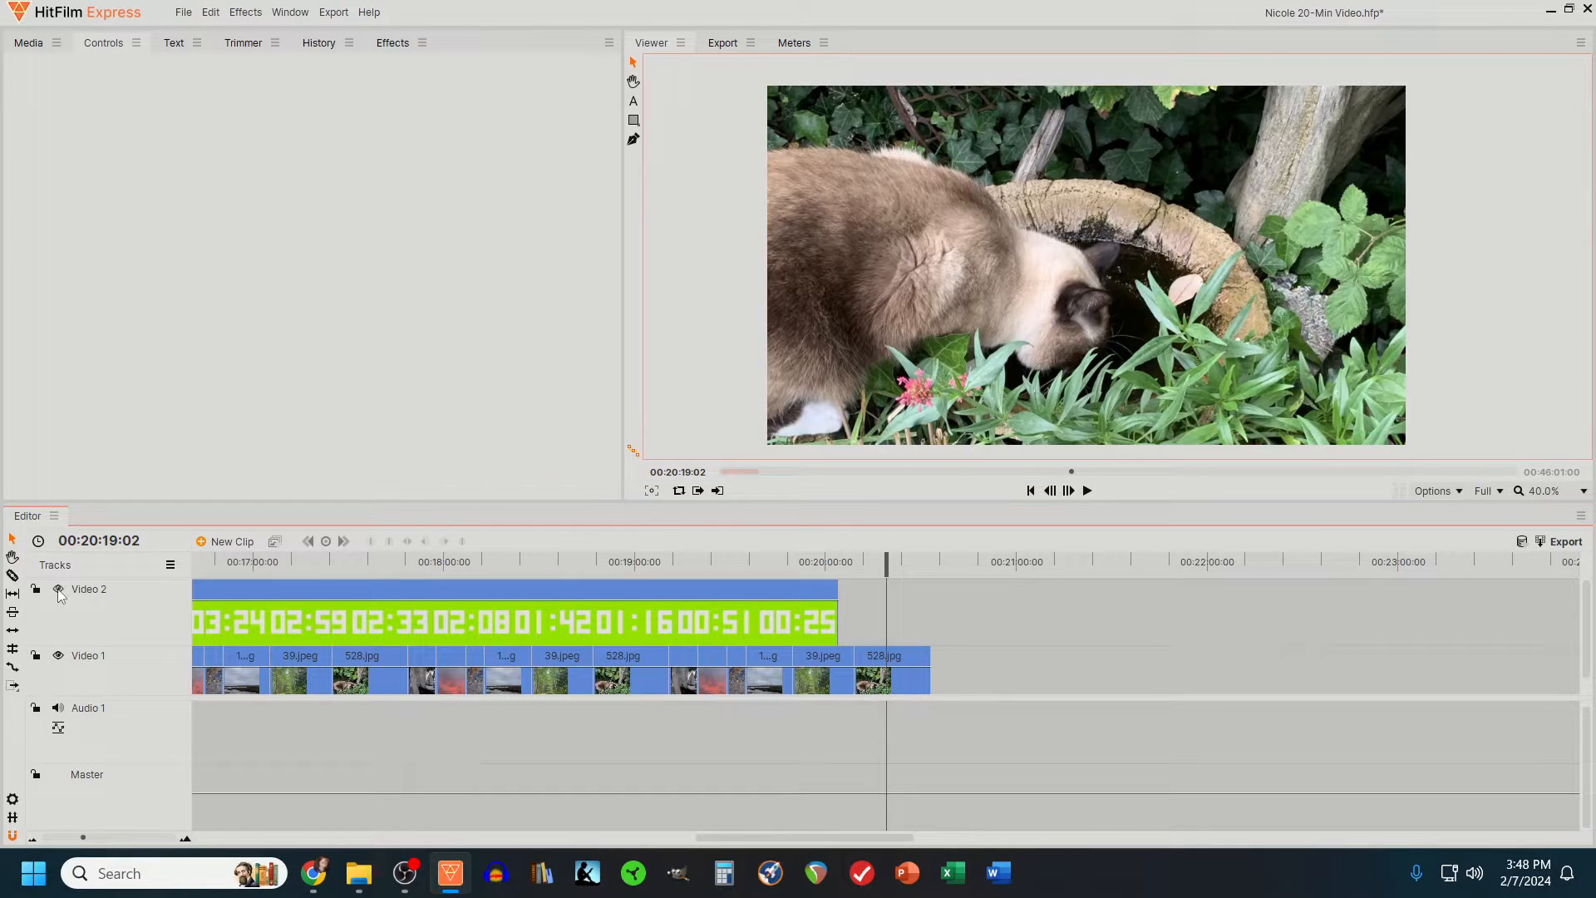
- Show Video 2 again and move the timer into the frame's upper-left corner, at position -620, 390
left_click(356, 565)
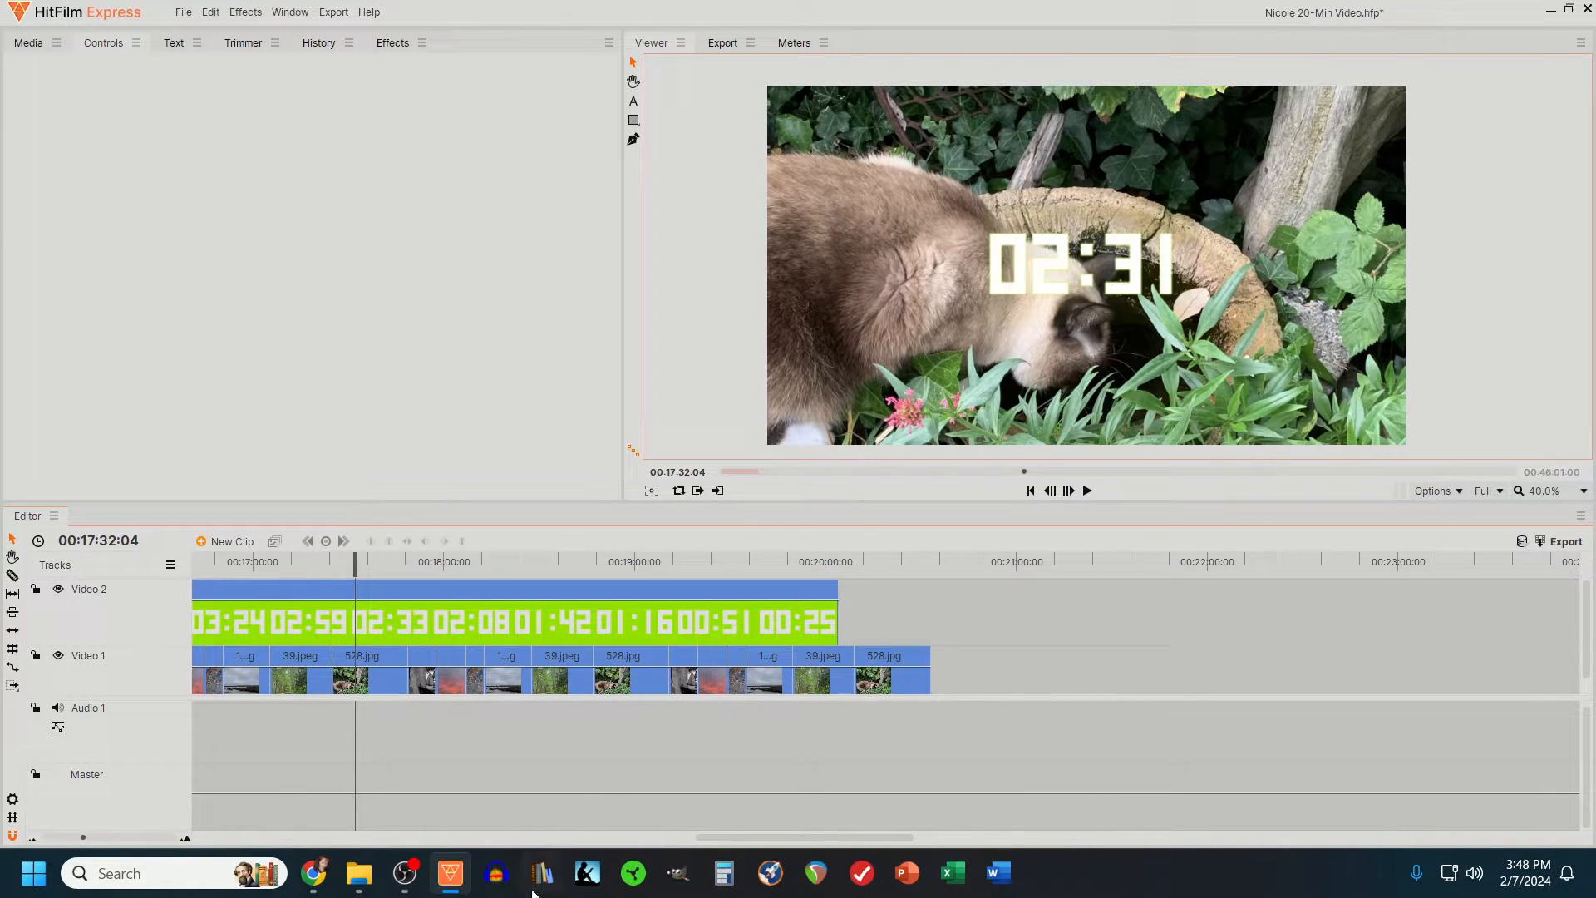
scroll(734, 627, "up", 5)
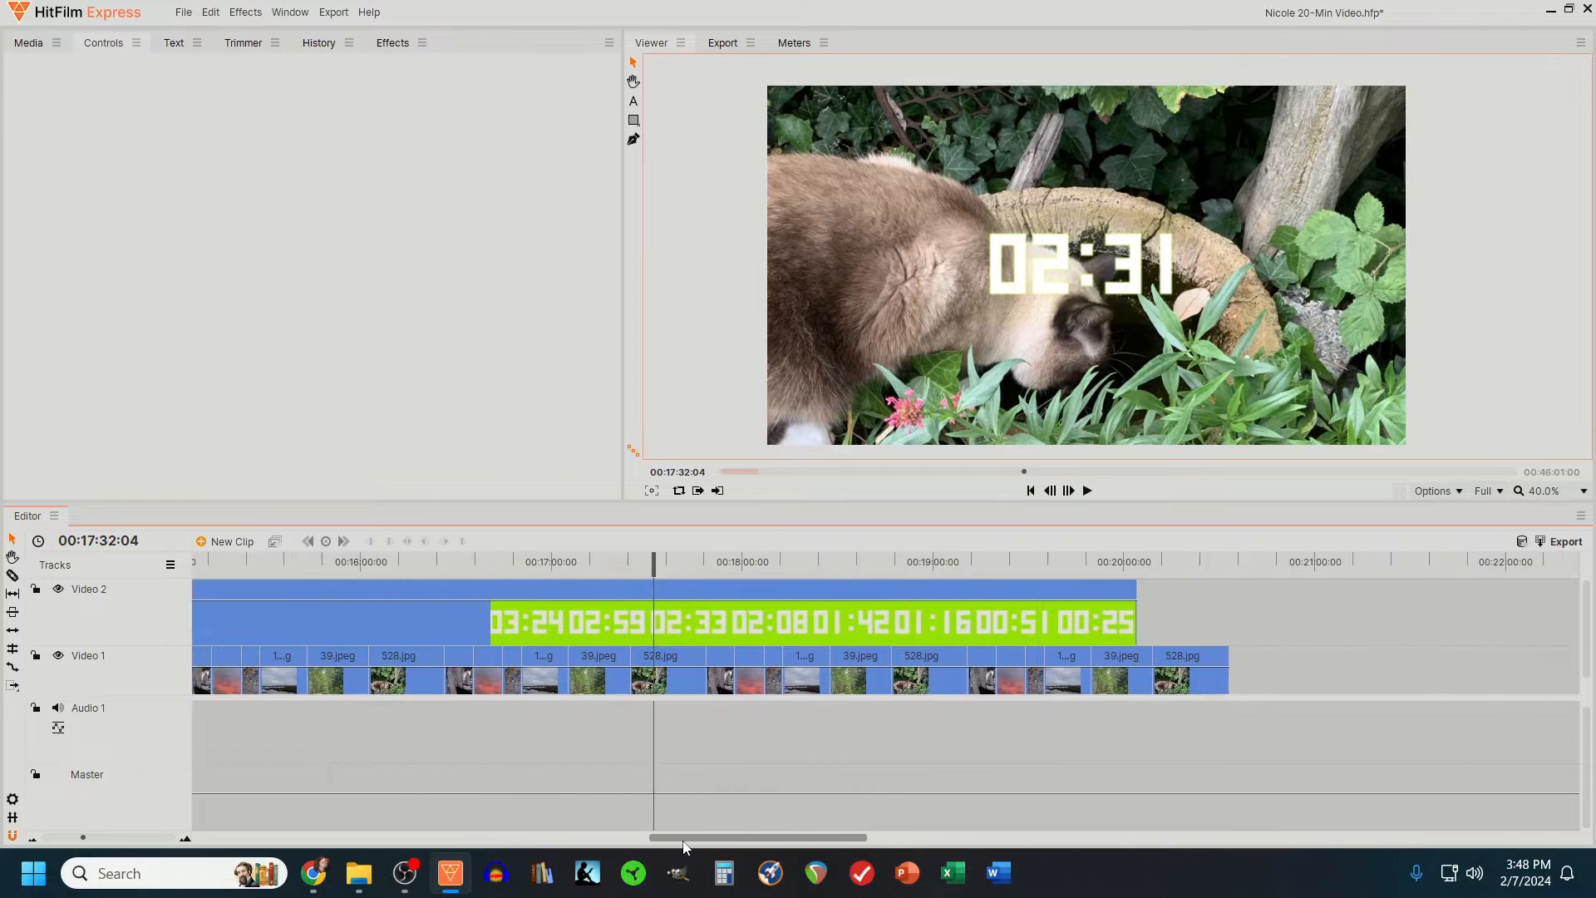
left_click(632, 62)
left_click(709, 592)
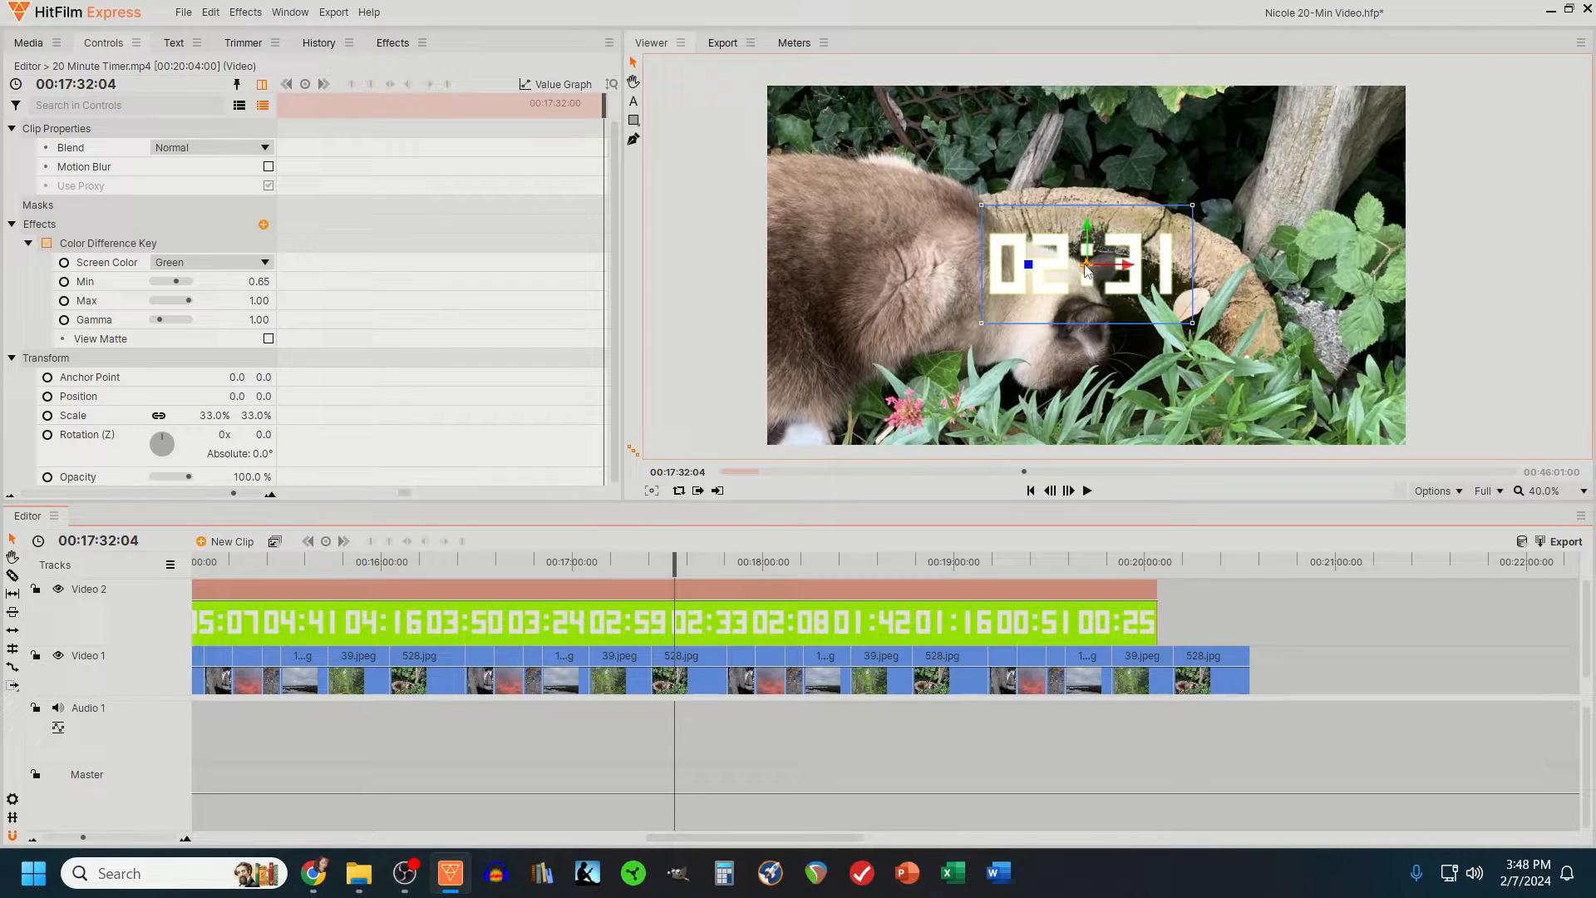
left_click_drag(1086, 267, 880, 139)
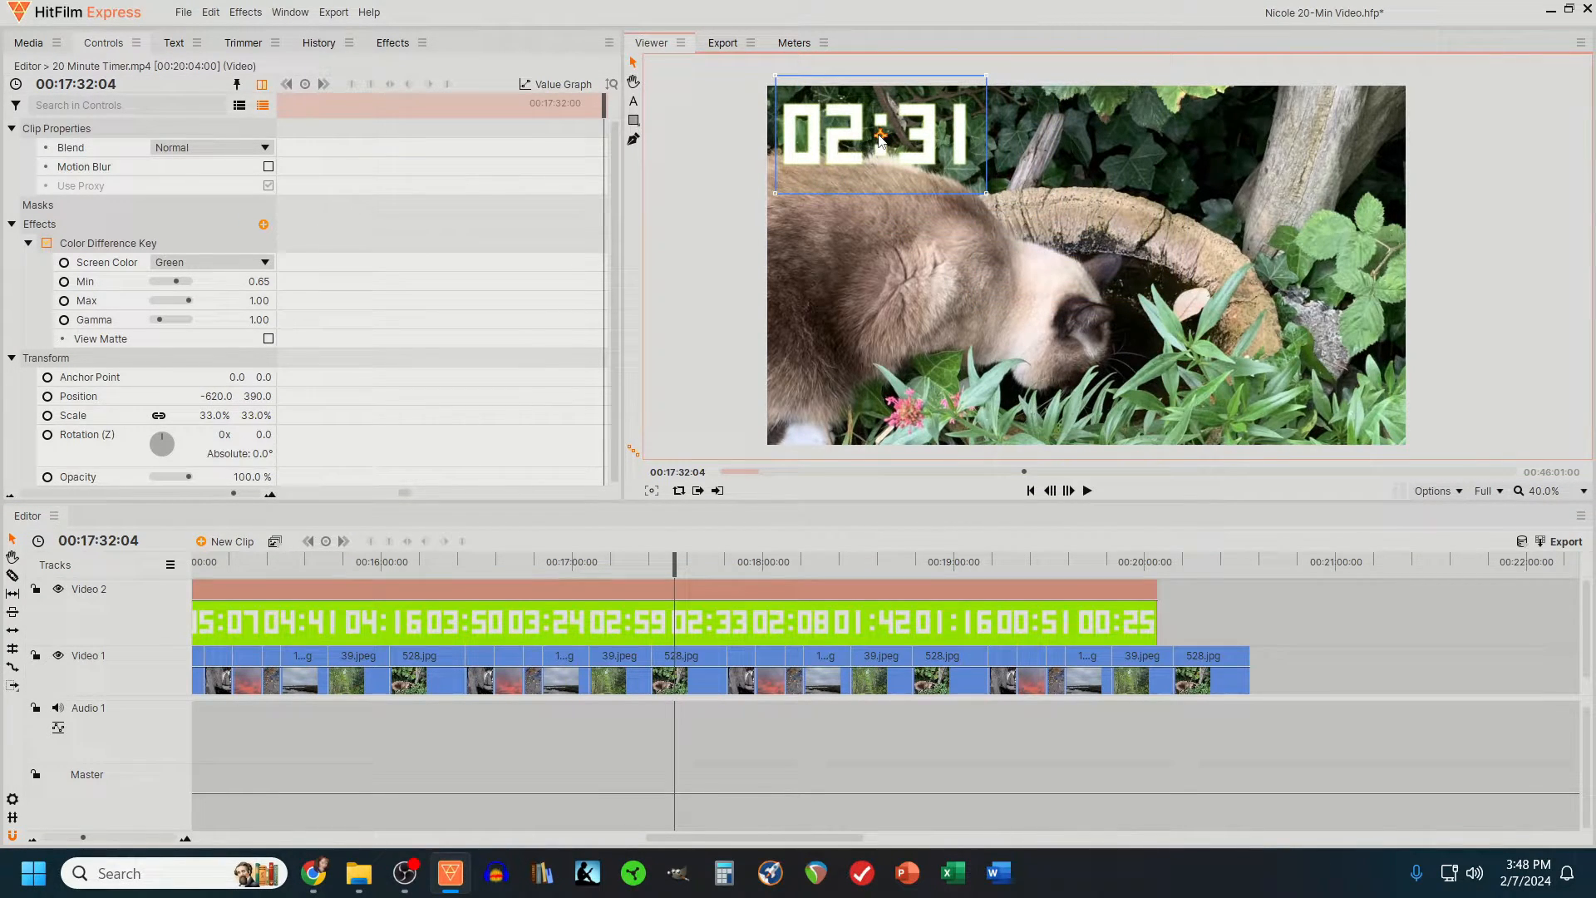
left_click_drag(691, 559, 941, 595)
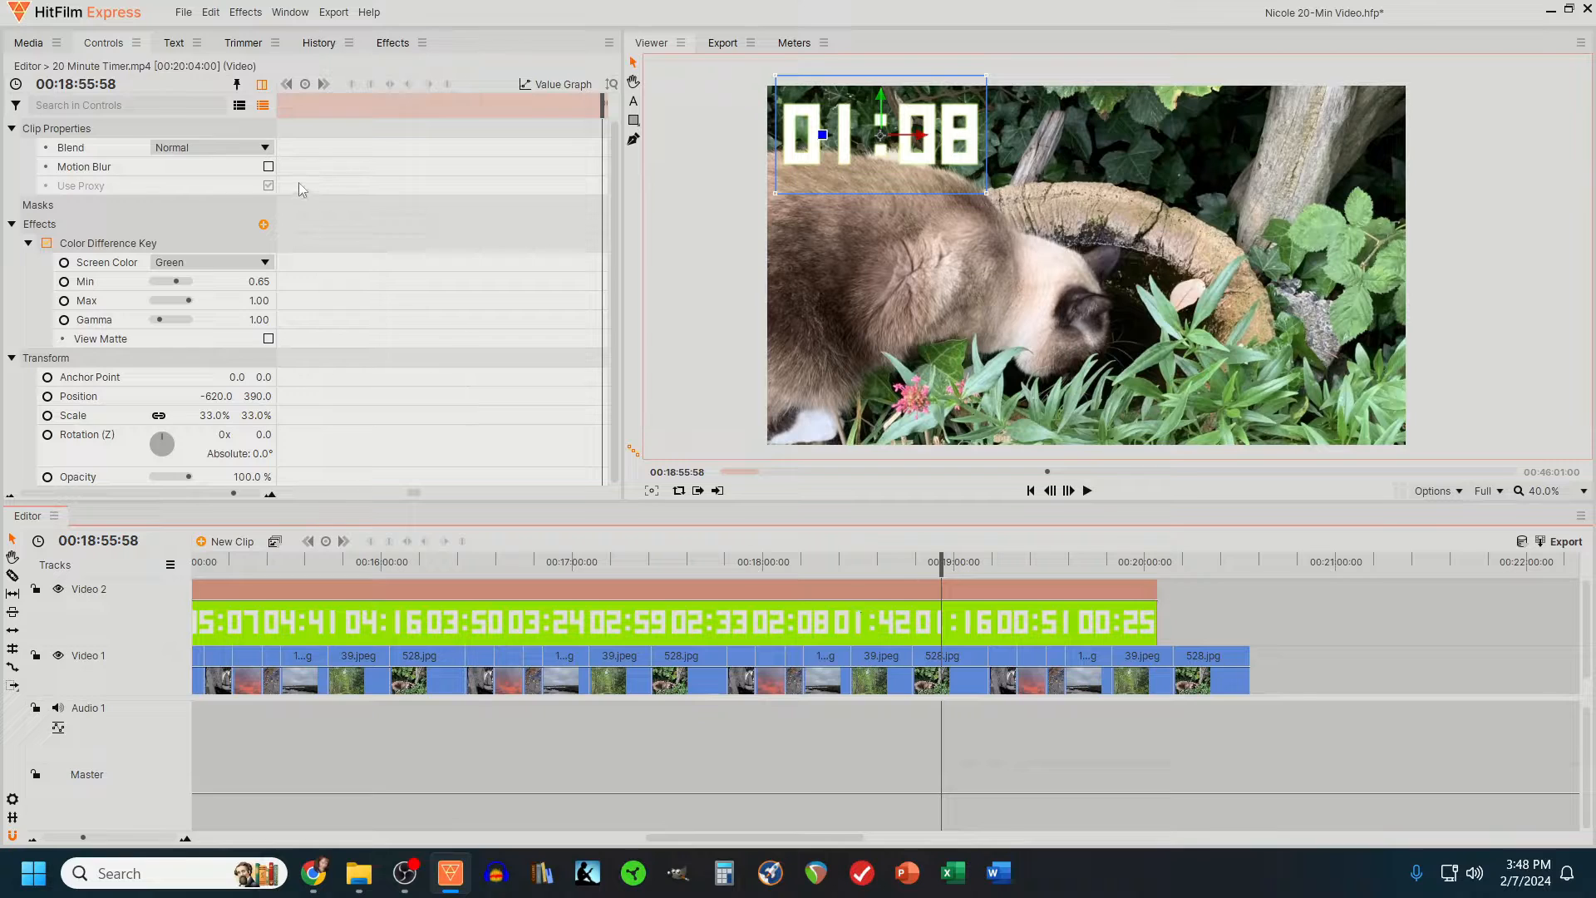
- Find the Drop Shadow effect with the search "shadow" and apply it to the timer clip
left_click(393, 43)
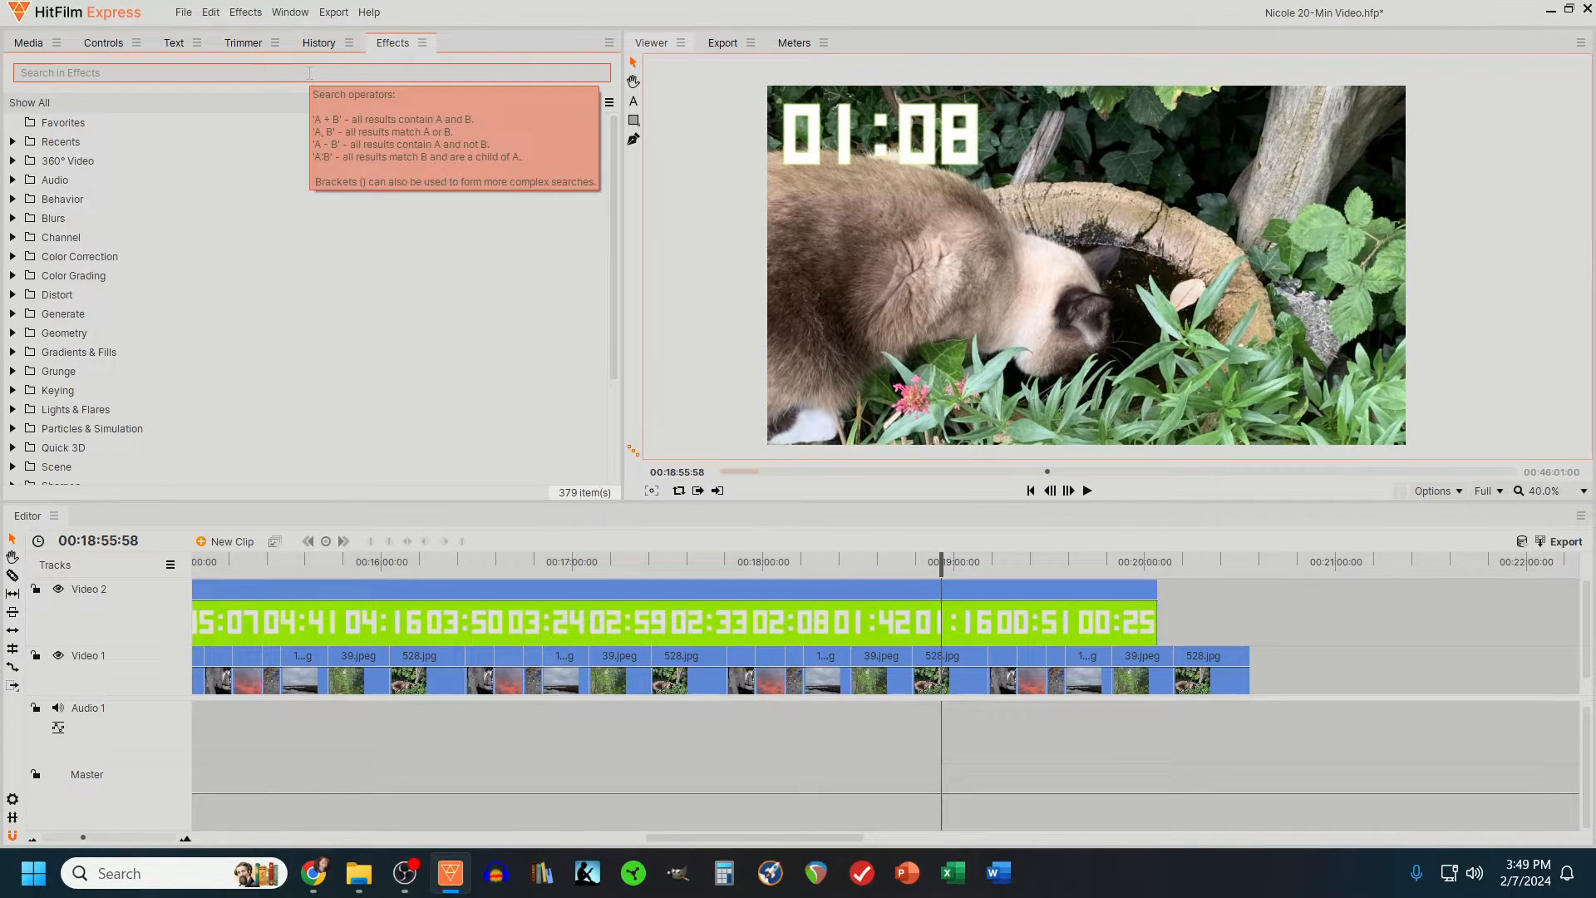
type("shadow")
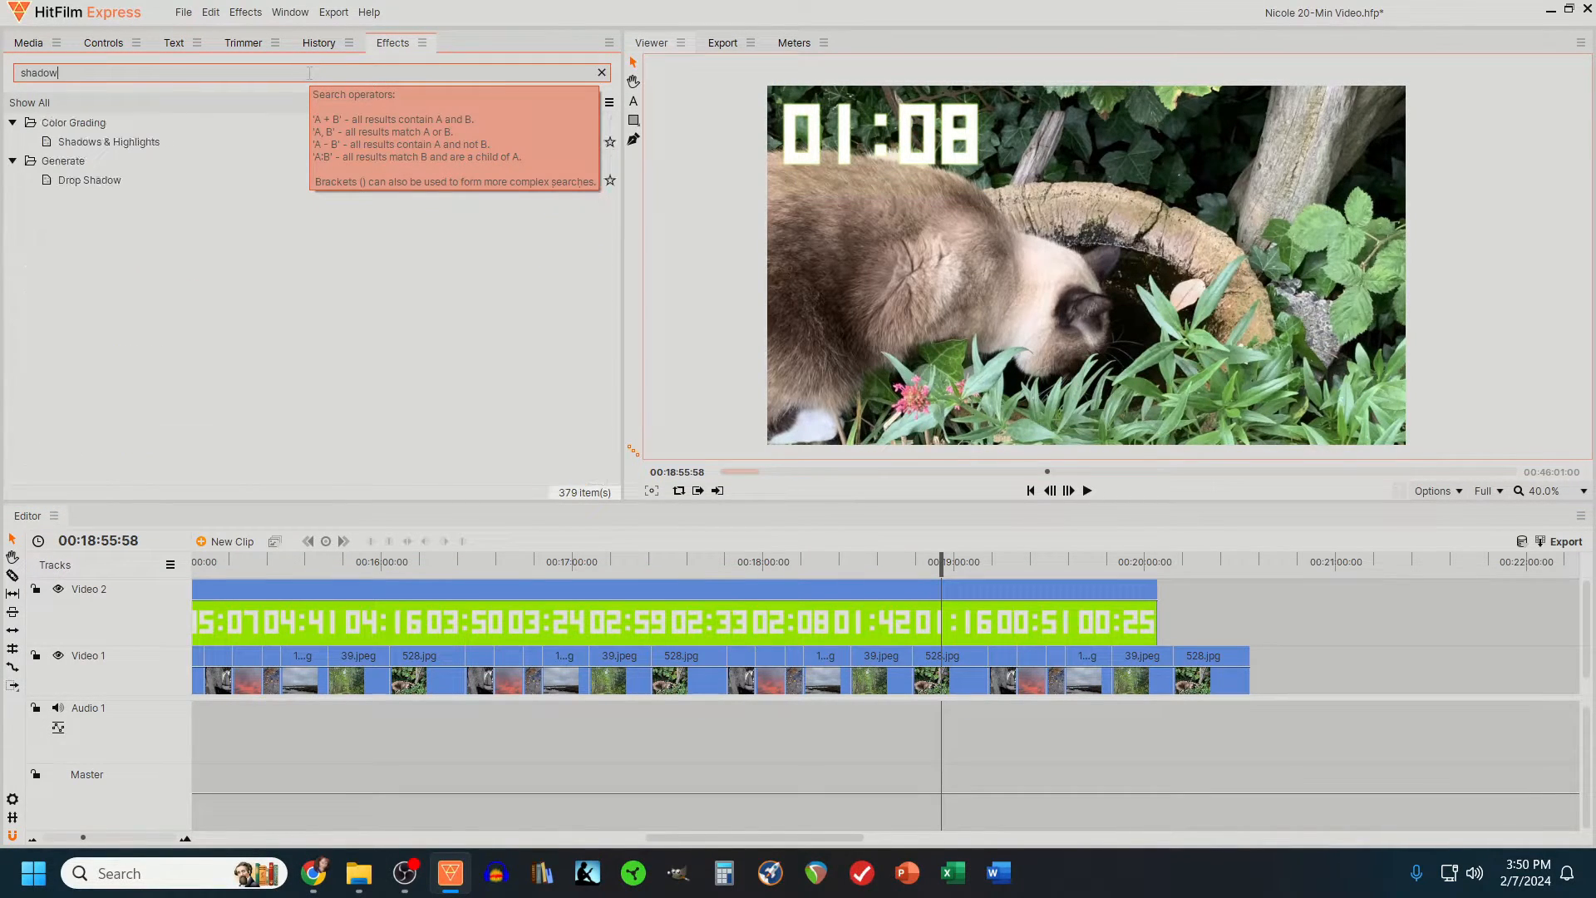
left_click(82, 181)
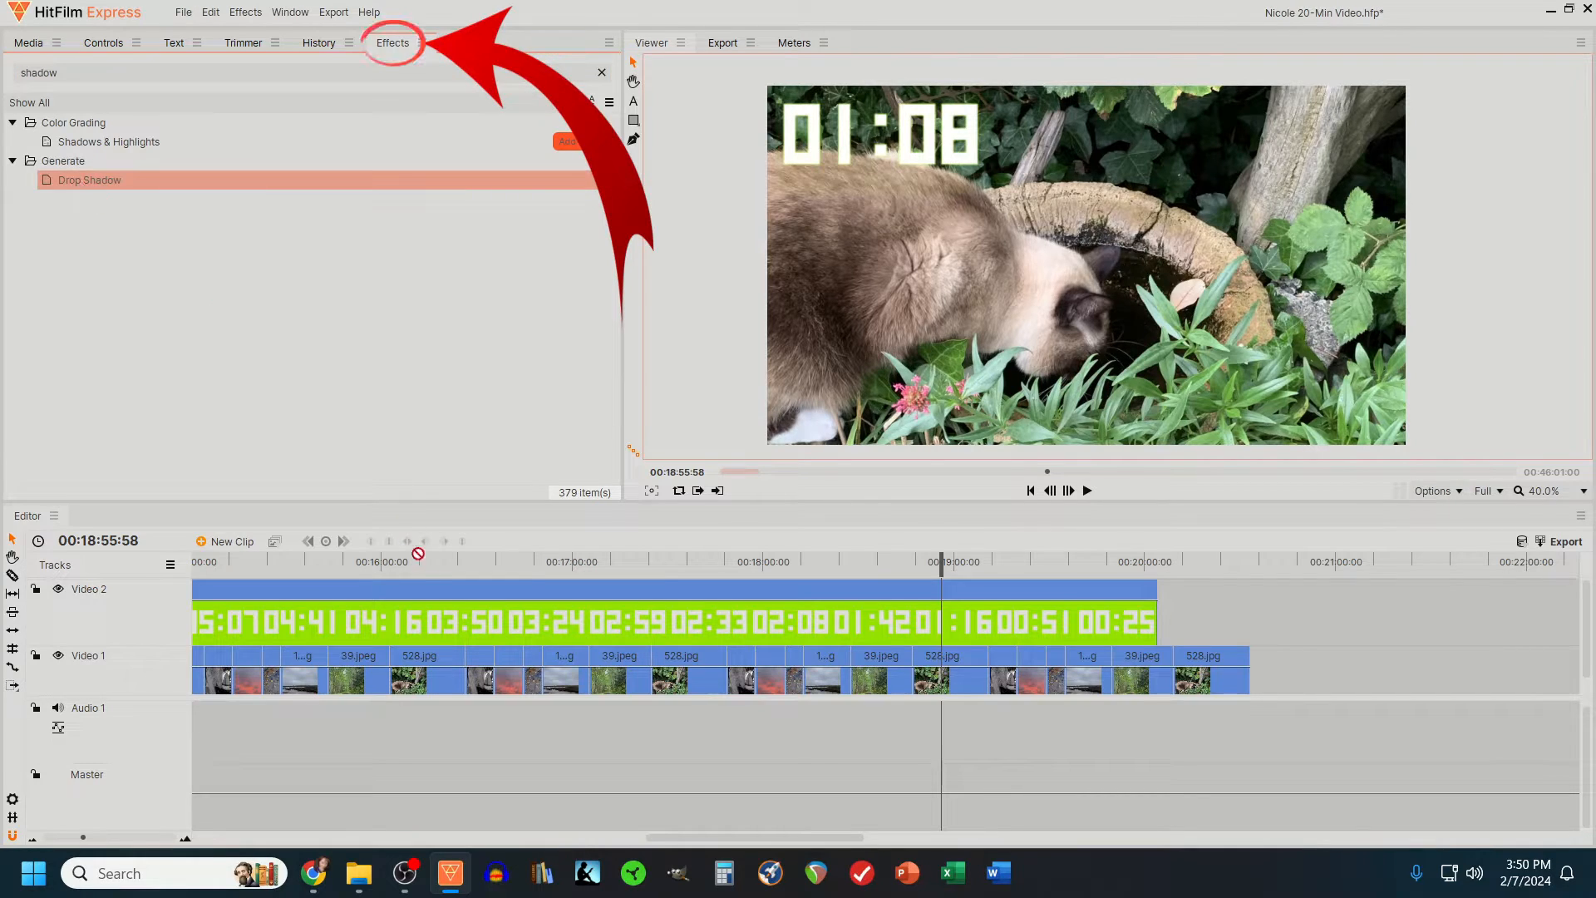
left_click_drag(418, 553, 421, 615)
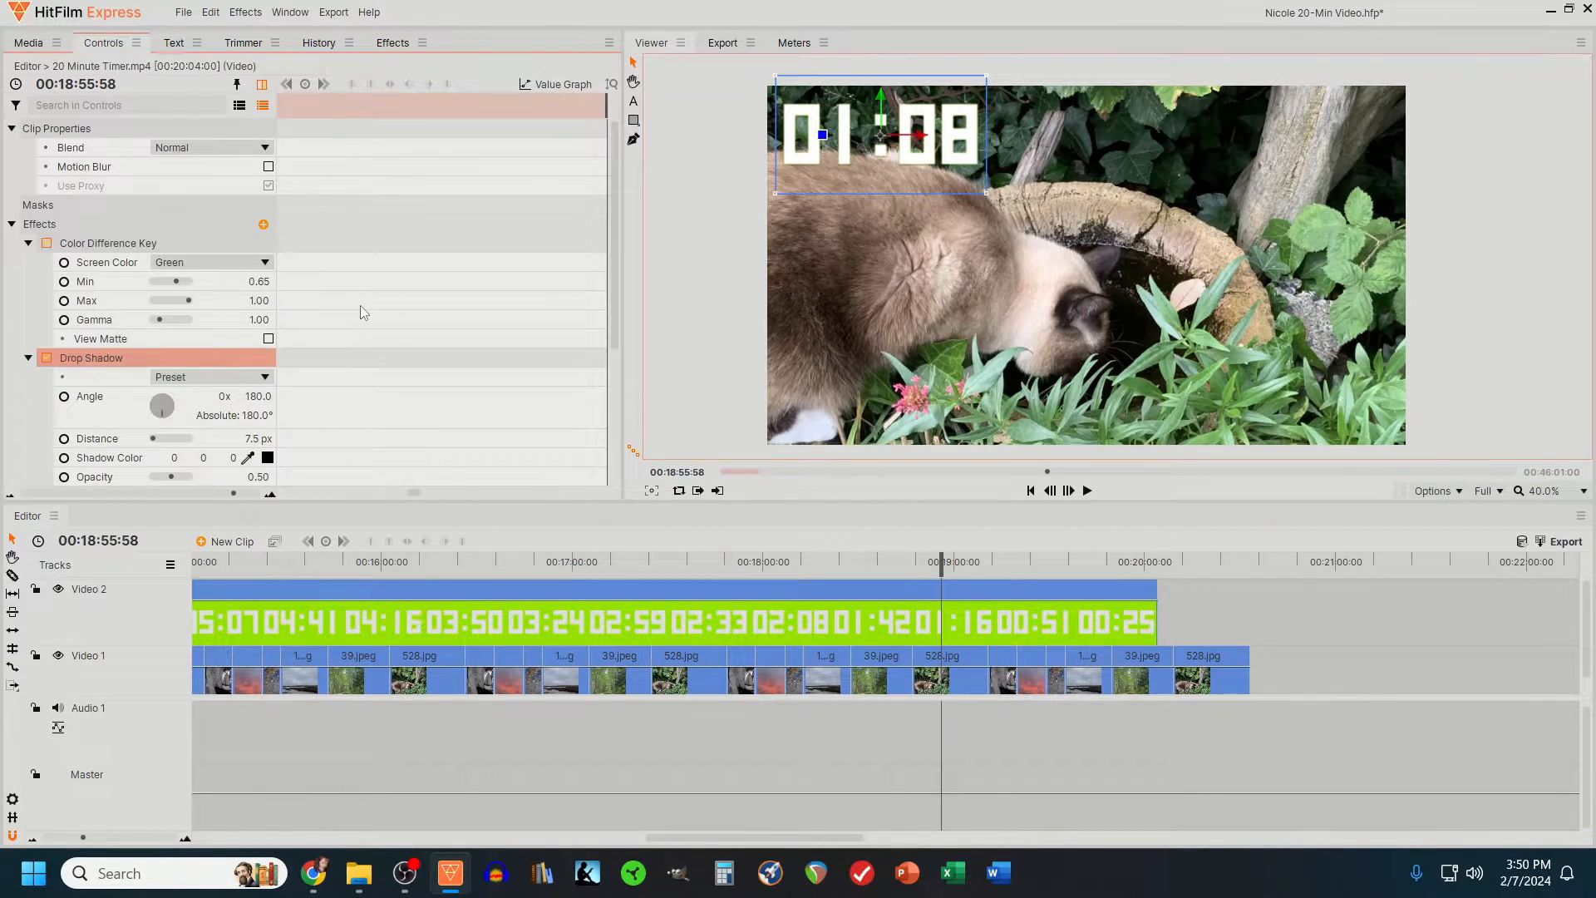
- Set the timer's drop shadow color to the bright yellow-green basic color (170, 255, 0)
left_click(391, 43)
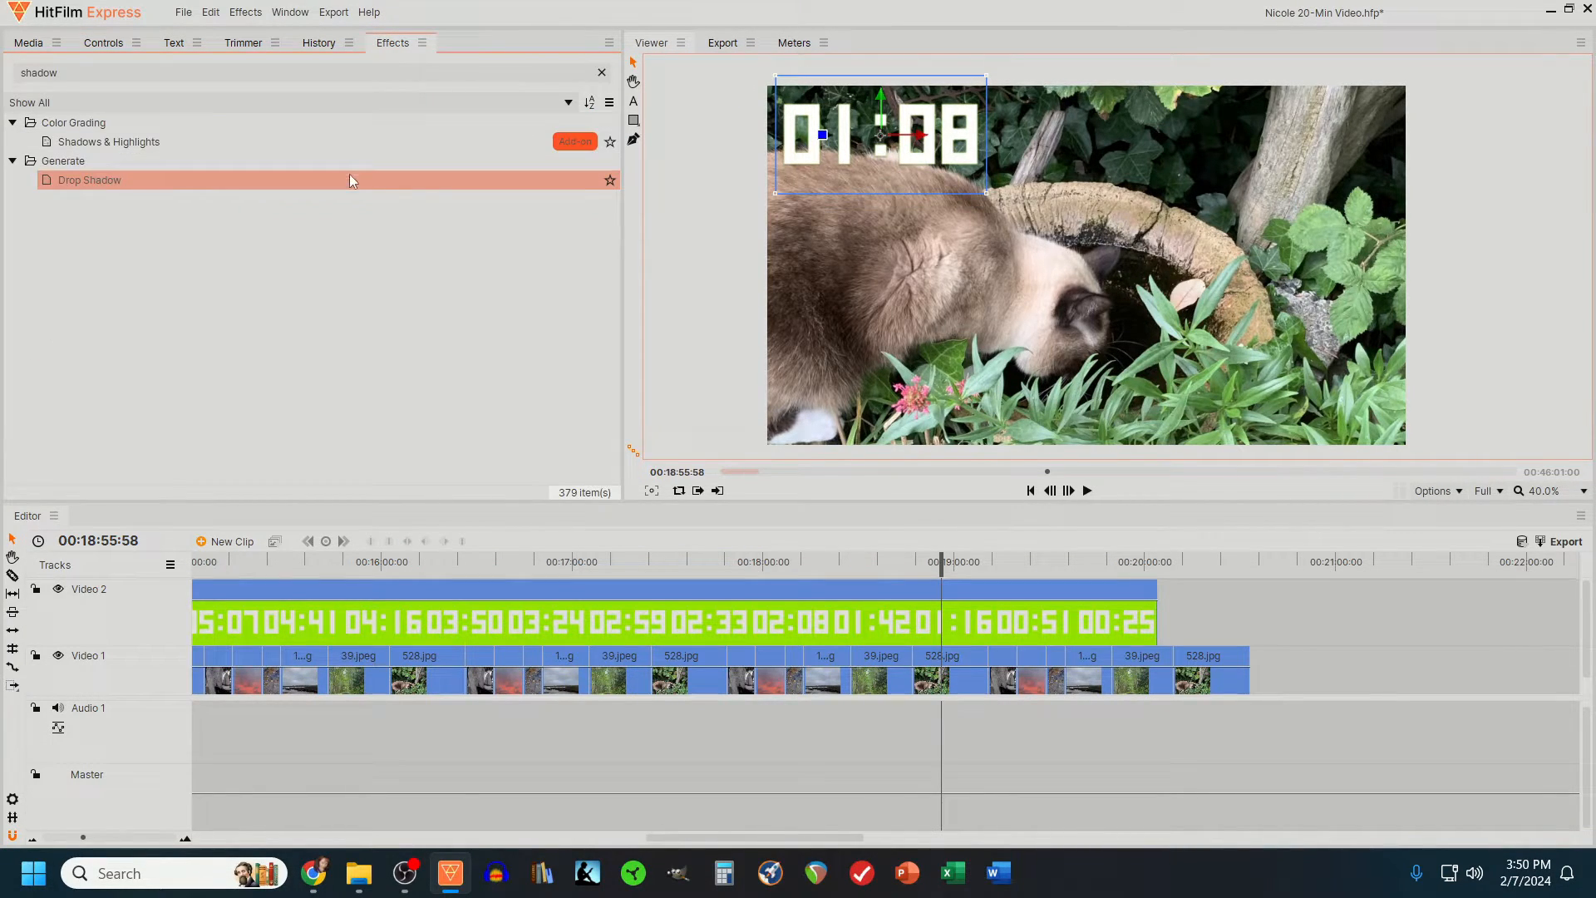
left_click(98, 43)
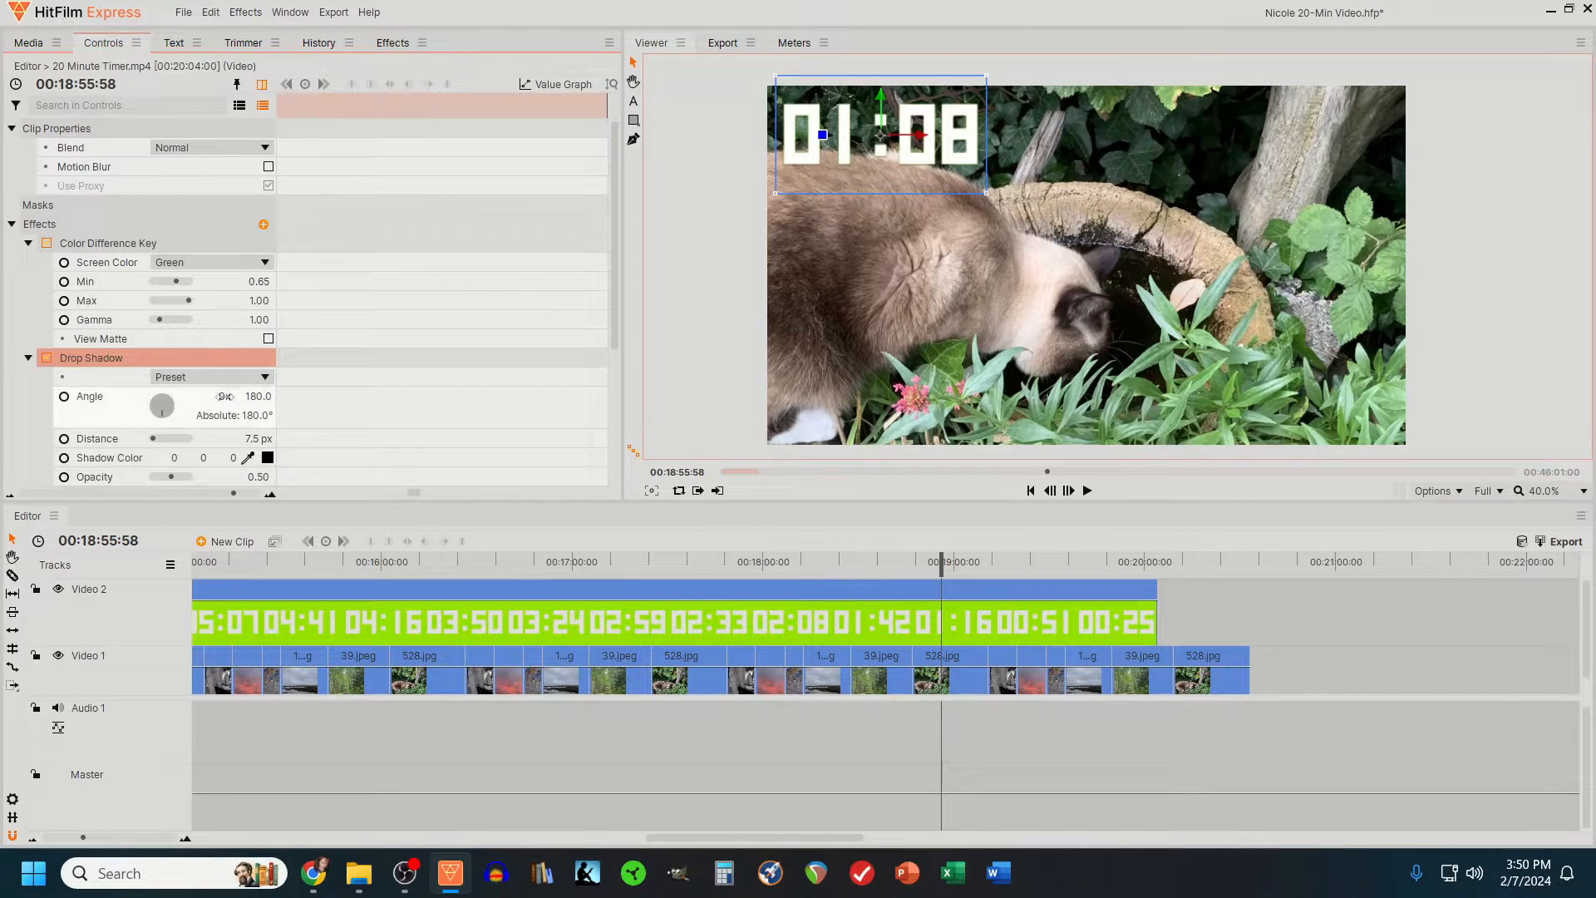
scroll(308, 290, "down", 3)
left_click(267, 327)
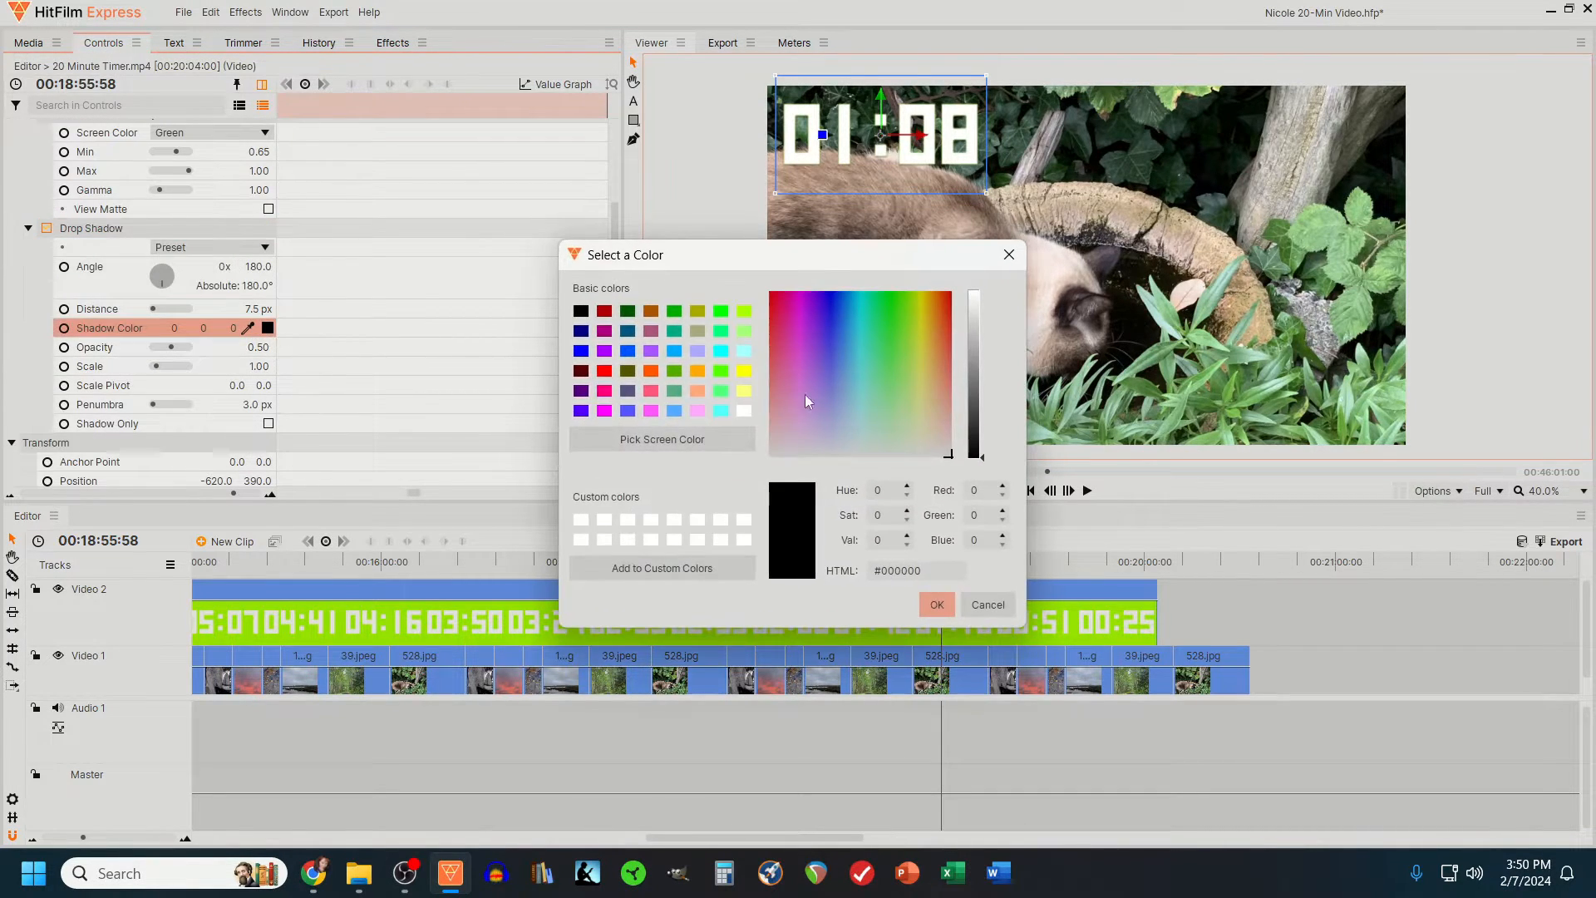
left_click(745, 312)
left_click(936, 605)
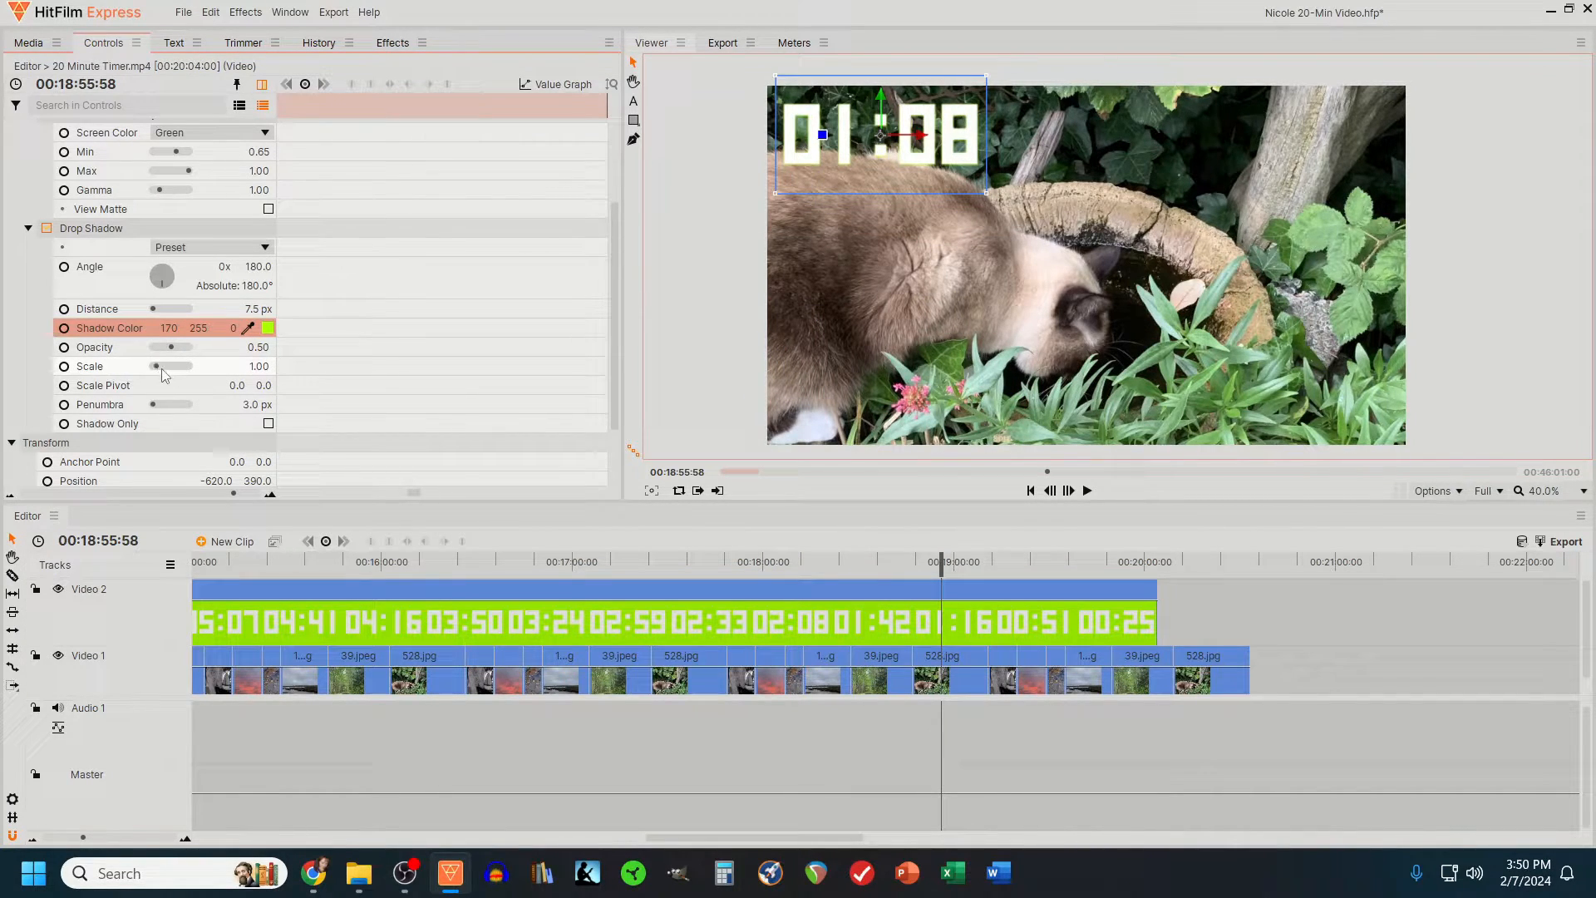
- Set the scale of the timer's drop shadow to 1.05
left_click_drag(162, 364, 155, 371)
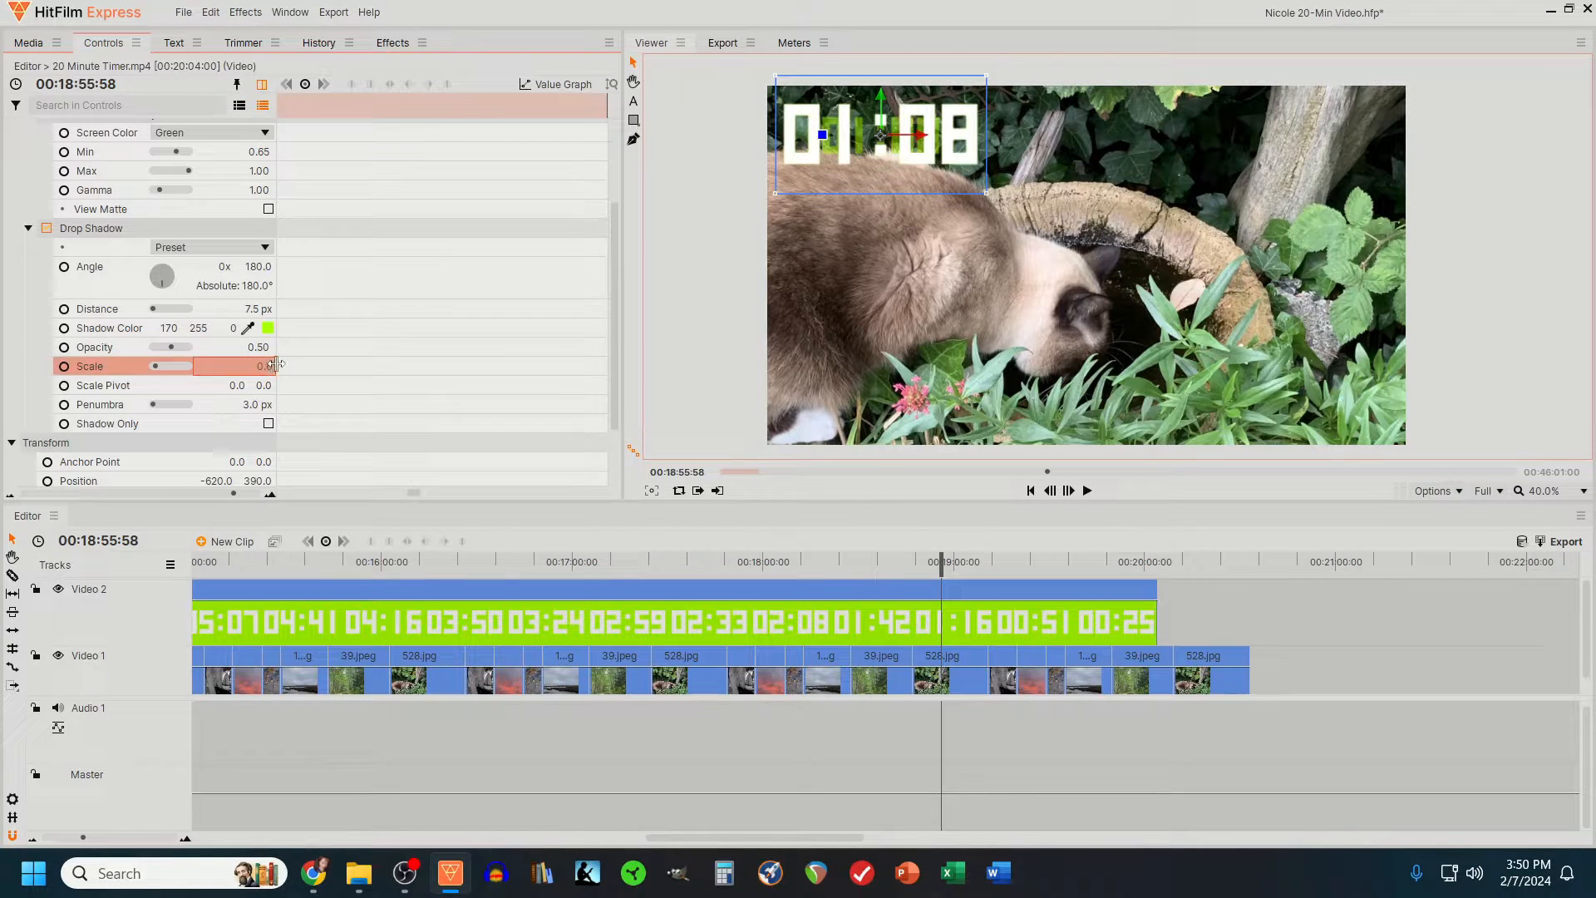
type("1.1")
key("Return")
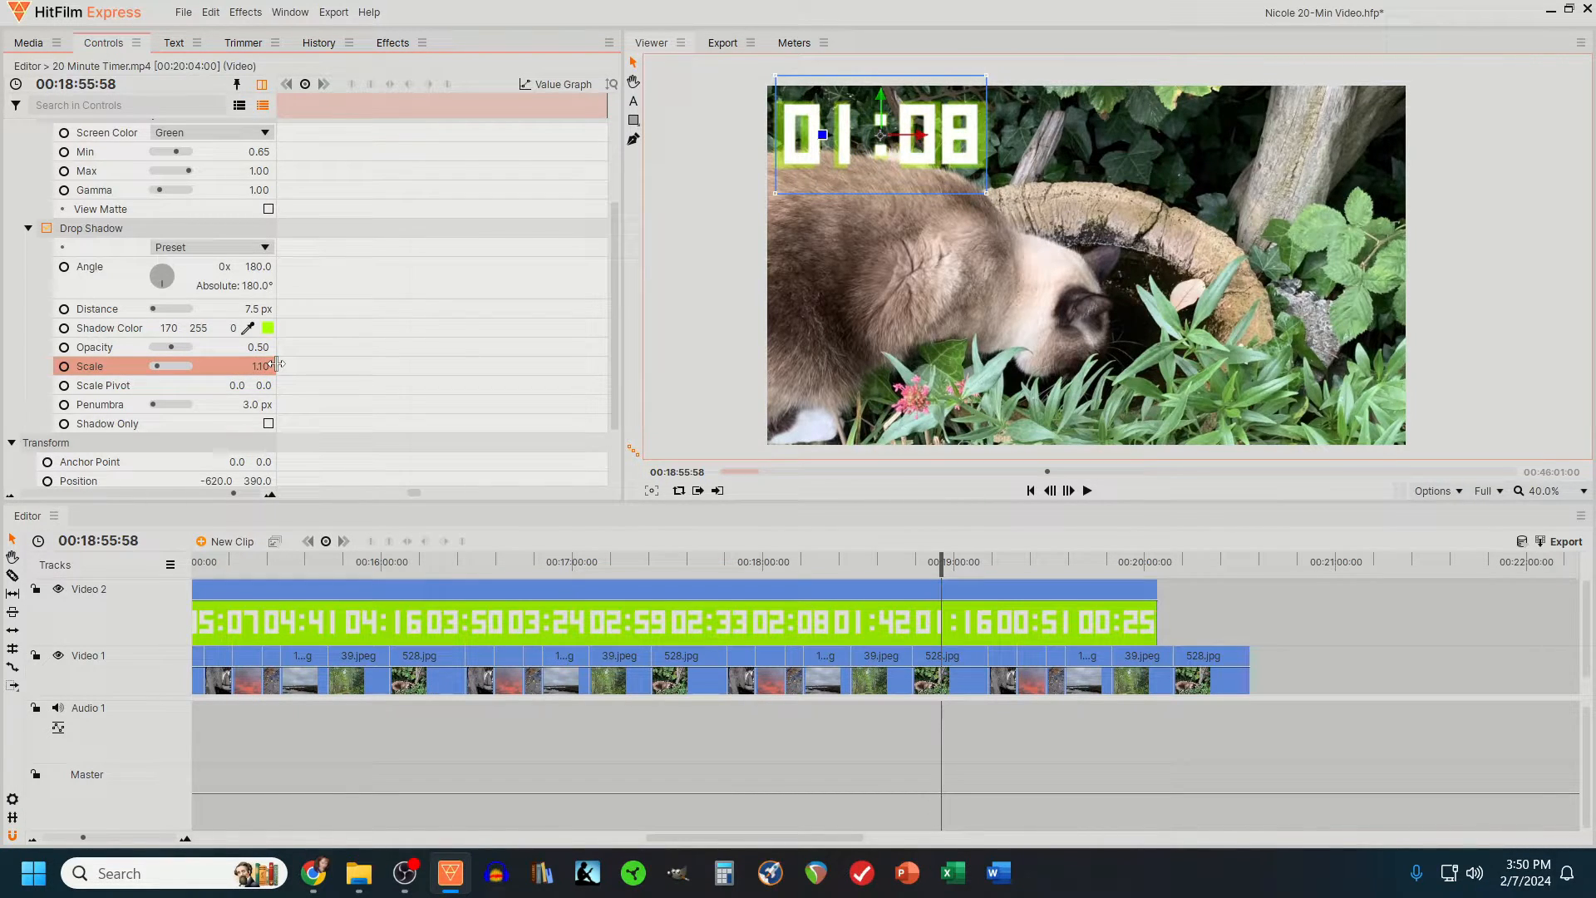
left_click(262, 364)
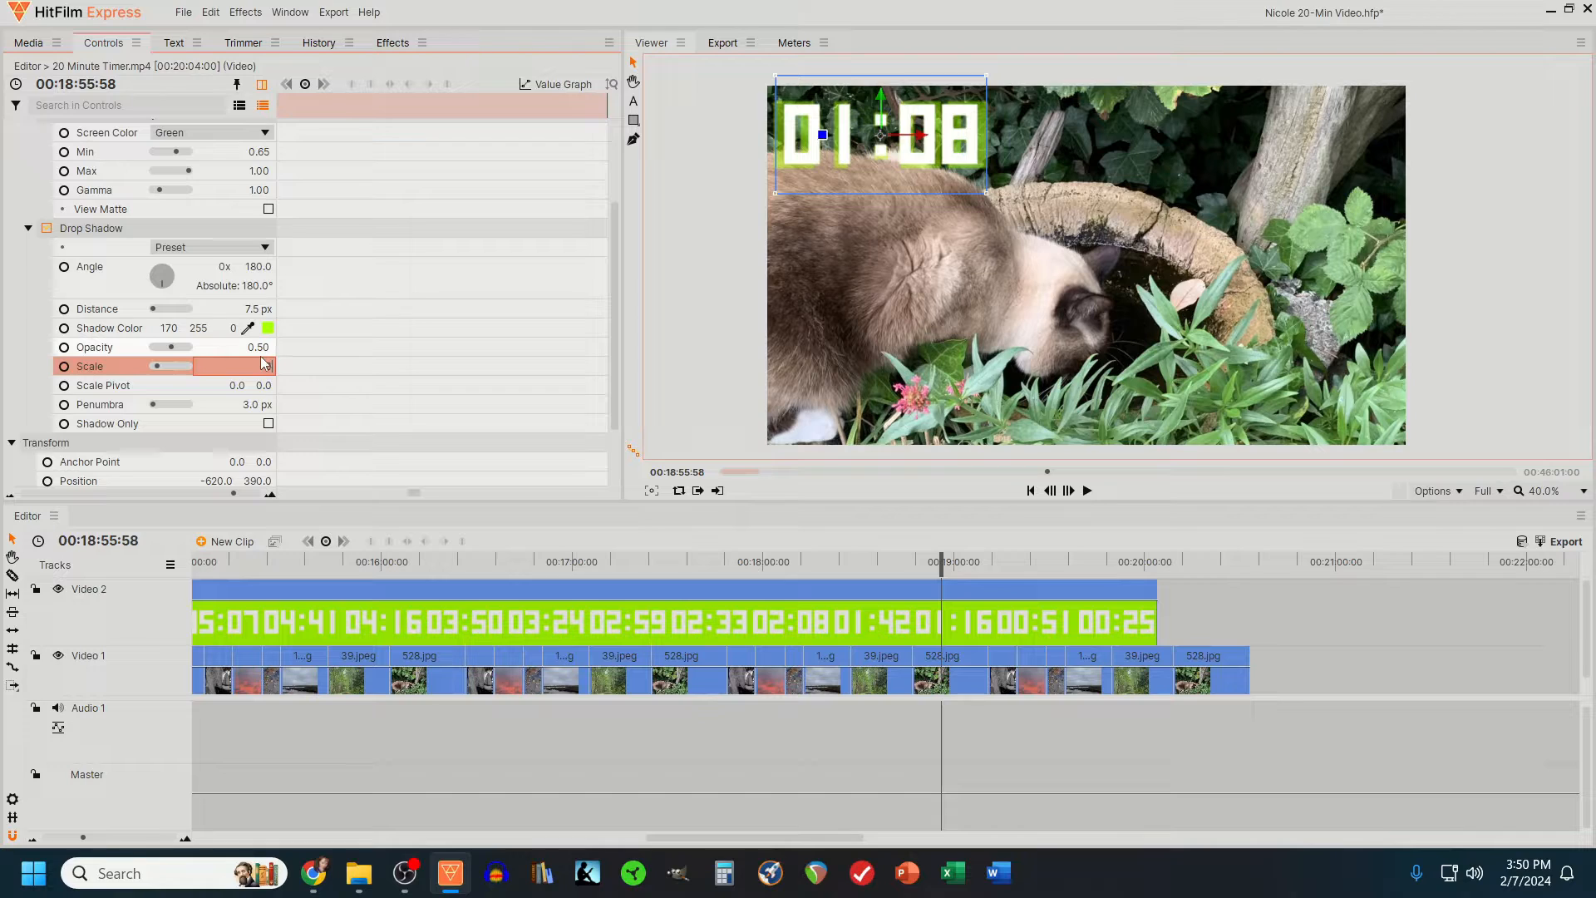
type("1")
key("Return")
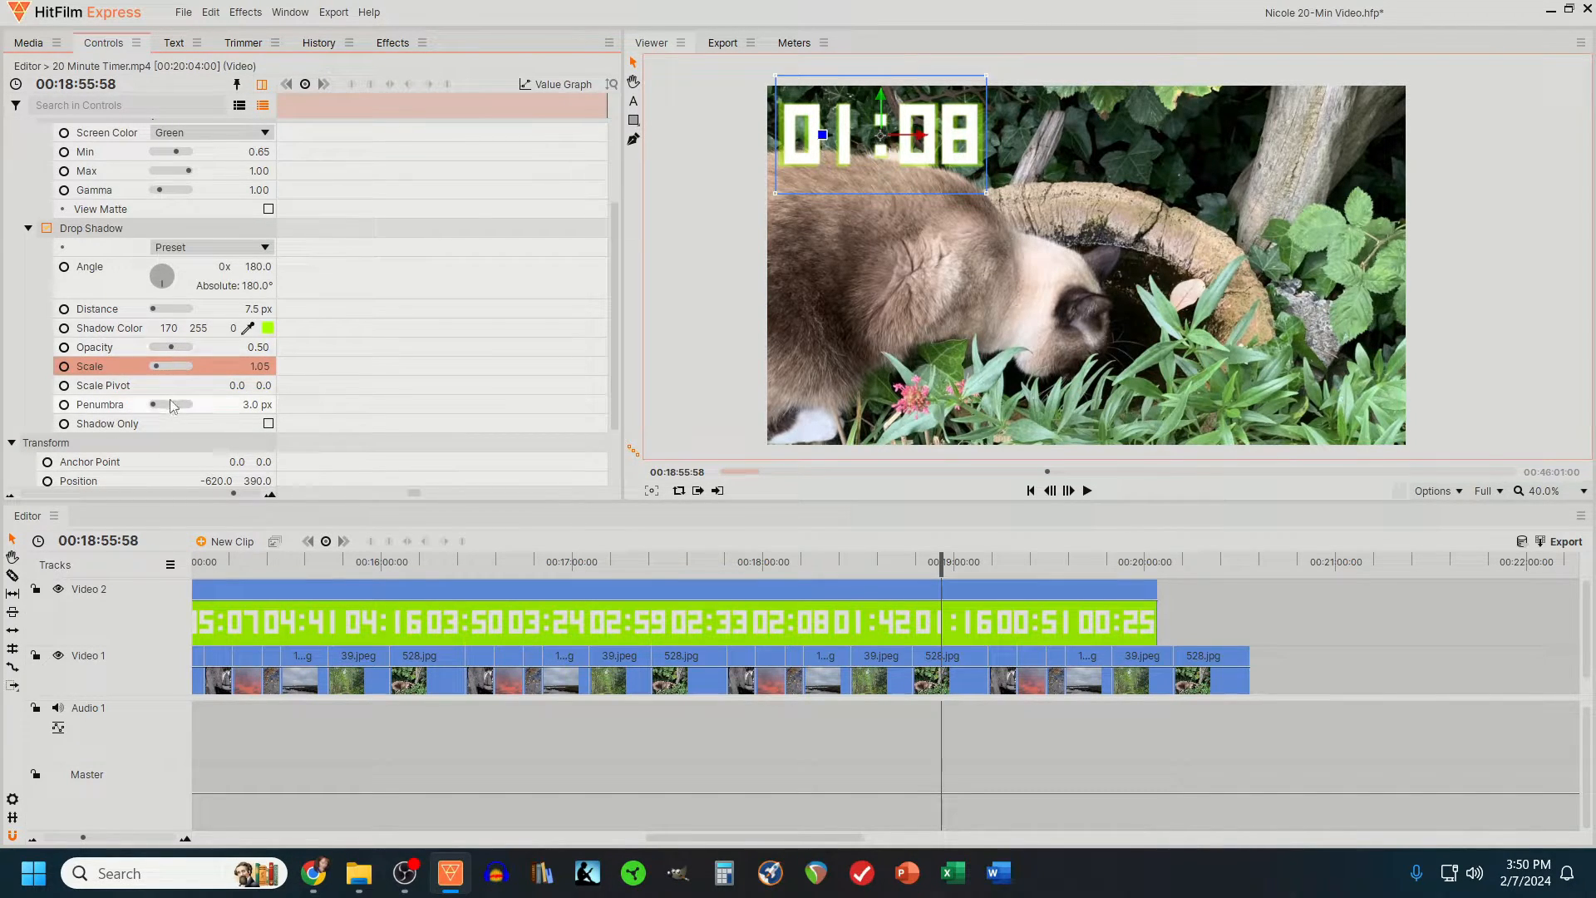
- Give the timer's drop shadow a penumbra of about 133 px, an opacity of 1.00 and a distance of 10 px
left_click_drag(154, 406, 162, 404)
left_click_drag(172, 347, 190, 347)
left_click(261, 309)
type("8")
key("Return")
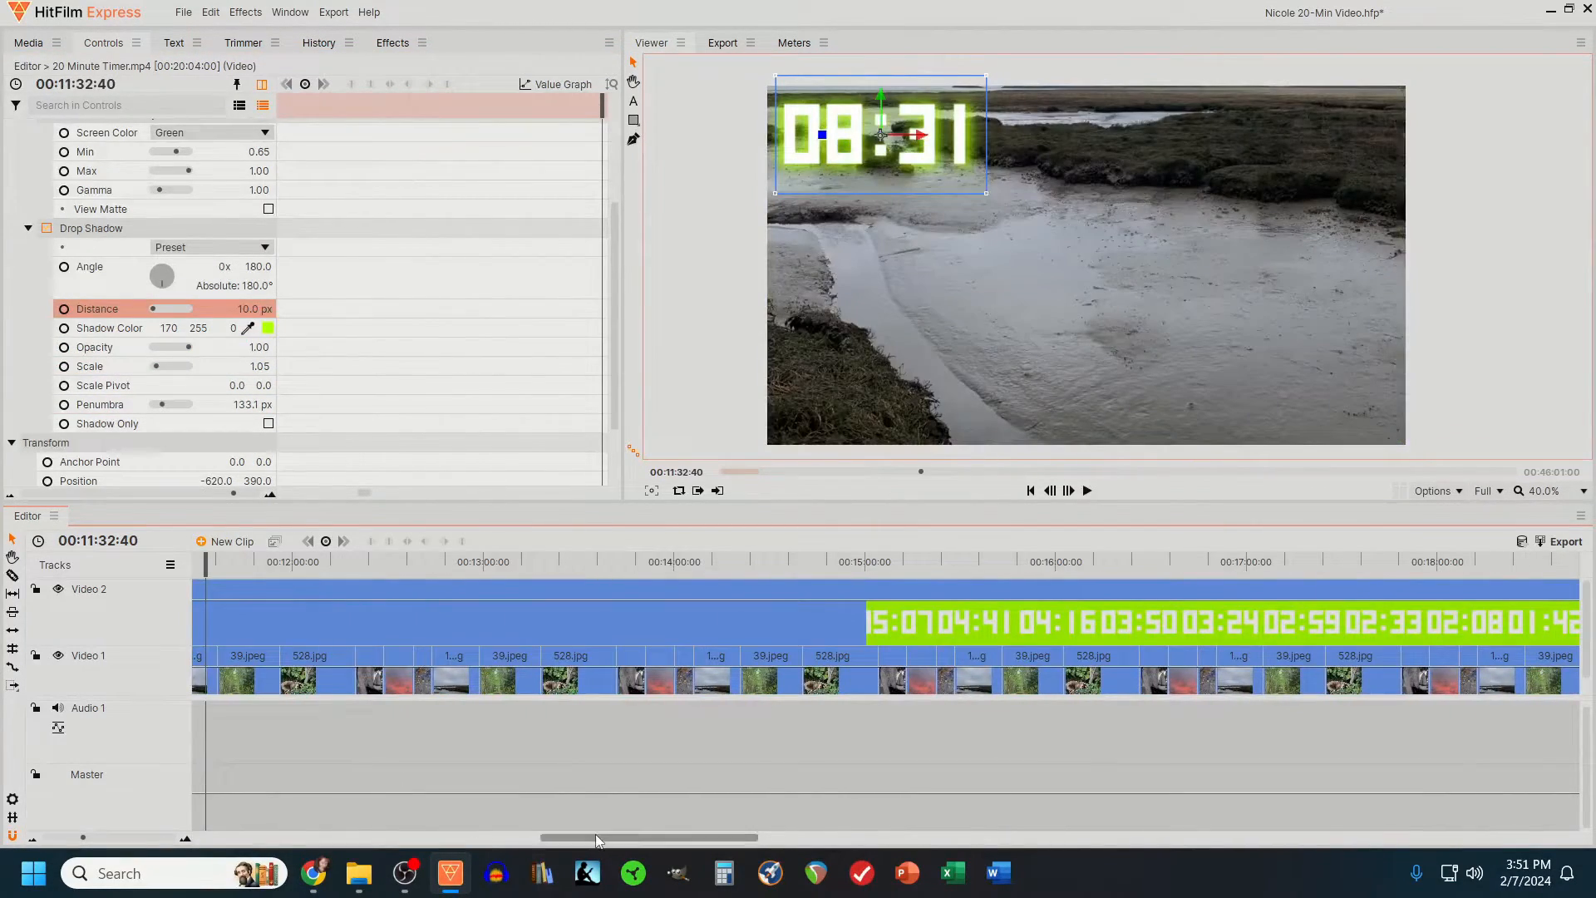
- Split the timer clip on Video 2 with the Slice tool at 00:00:03:00, where the countdown reaches 20:00
left_click_drag(596, 840, 242, 841)
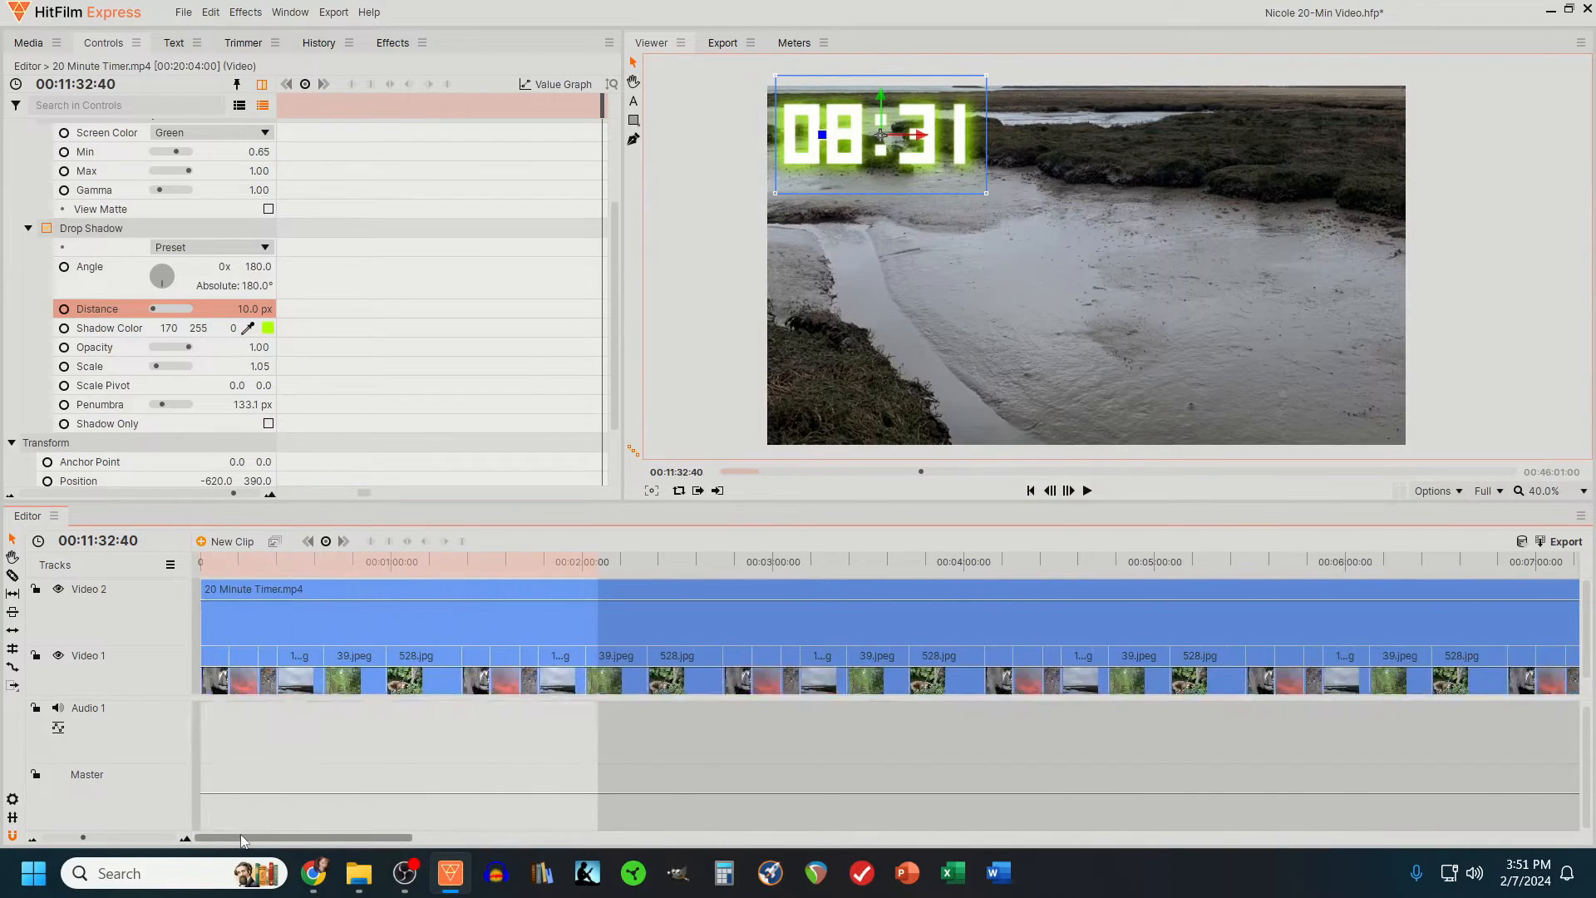
left_click(207, 566)
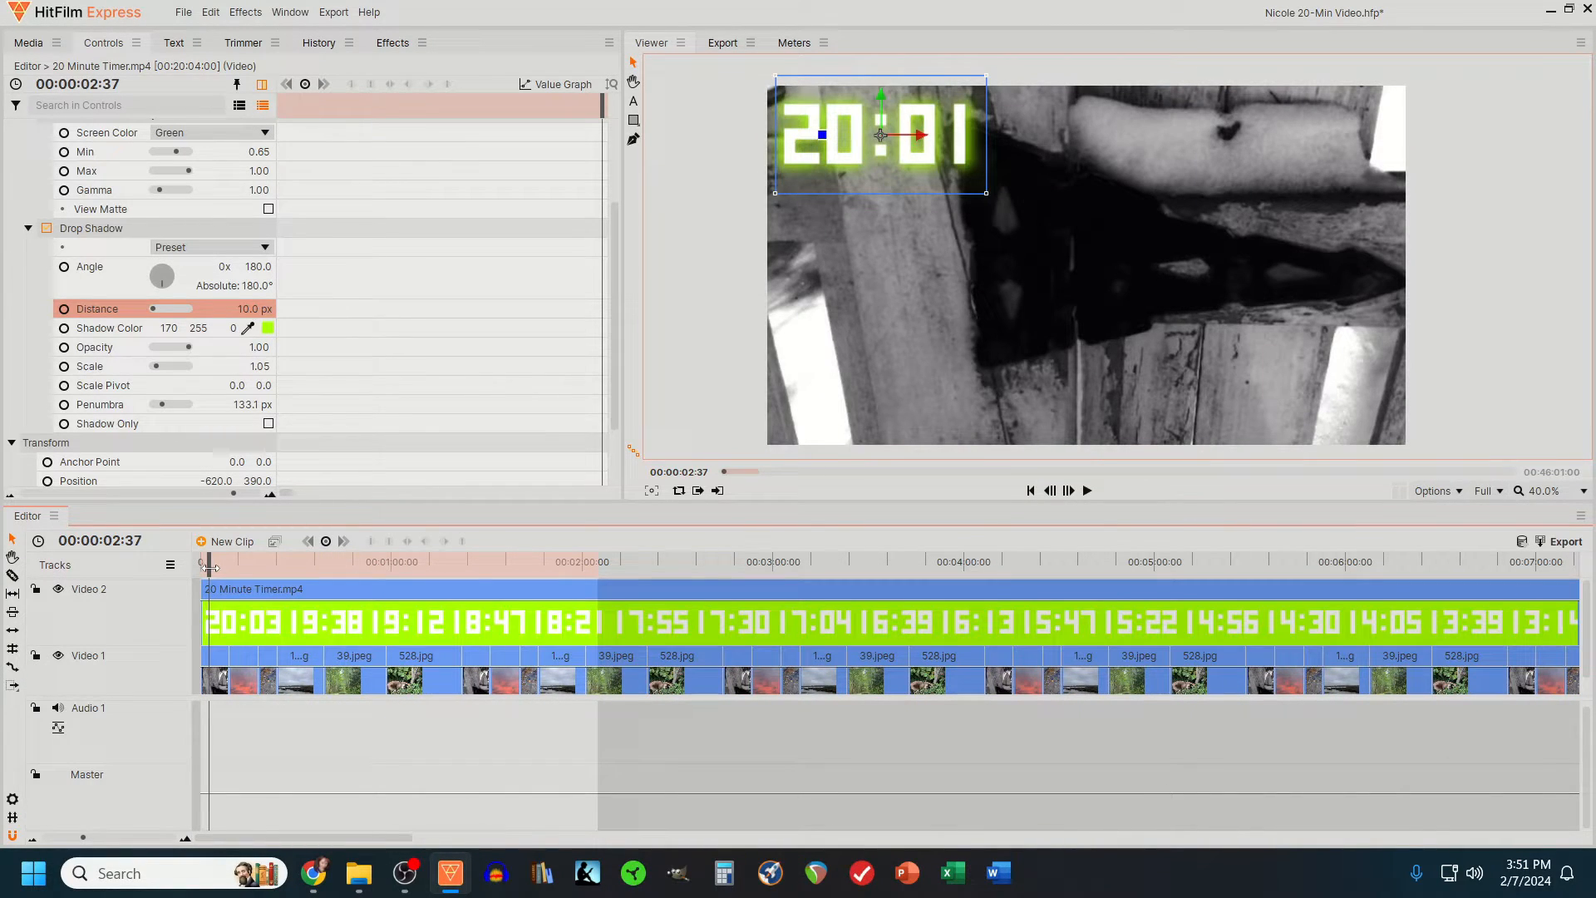
left_click_drag(208, 566, 212, 570)
left_click(161, 839)
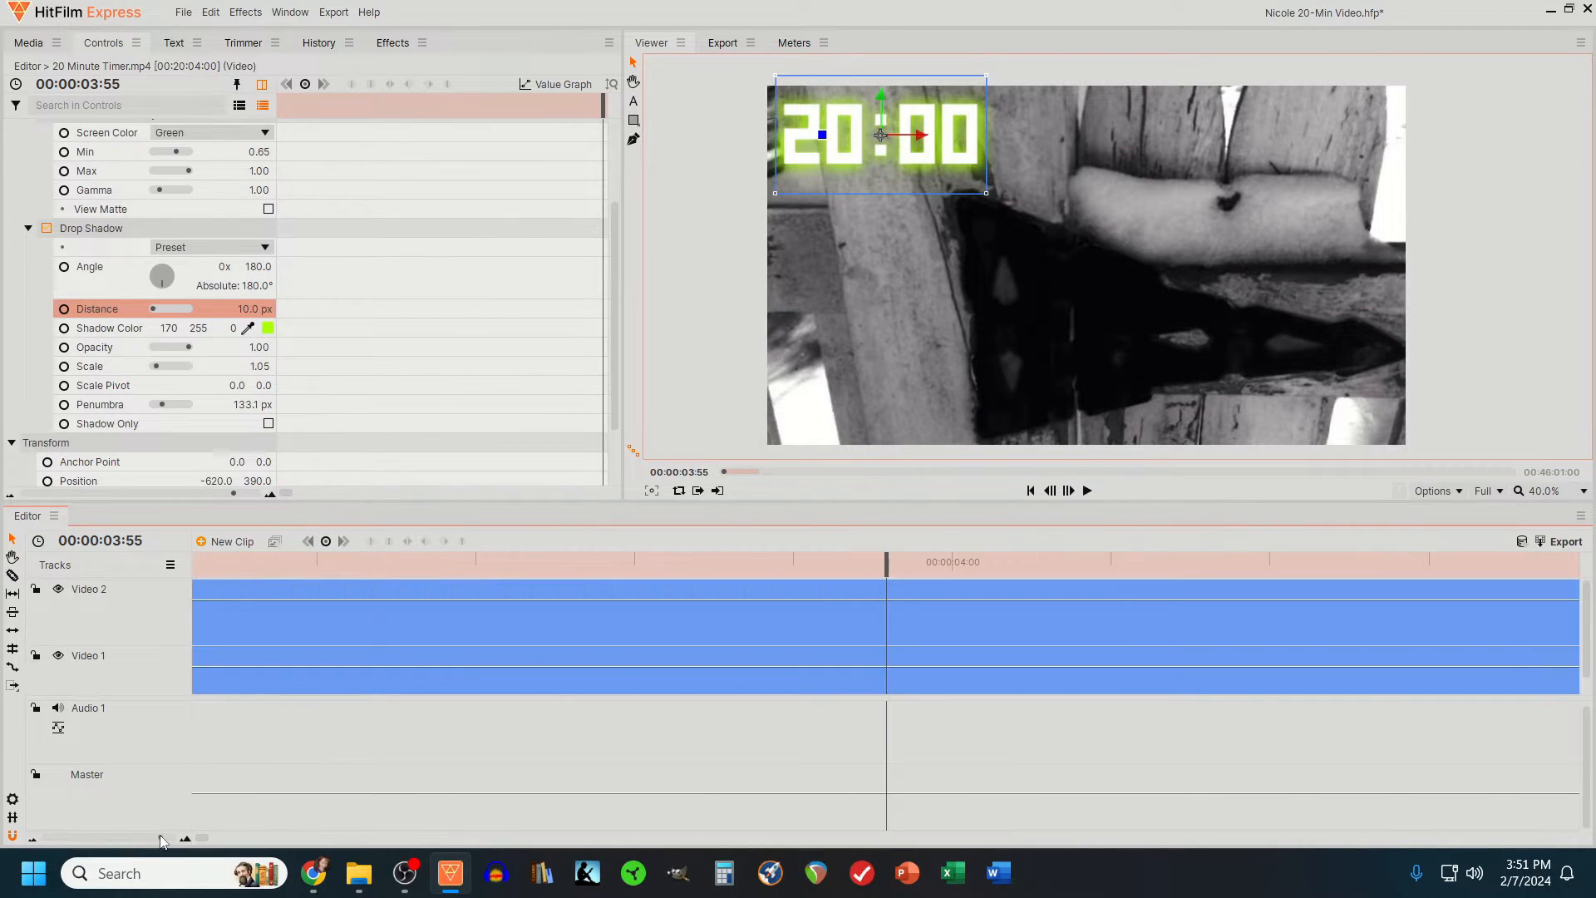
left_click_drag(727, 561, 599, 576)
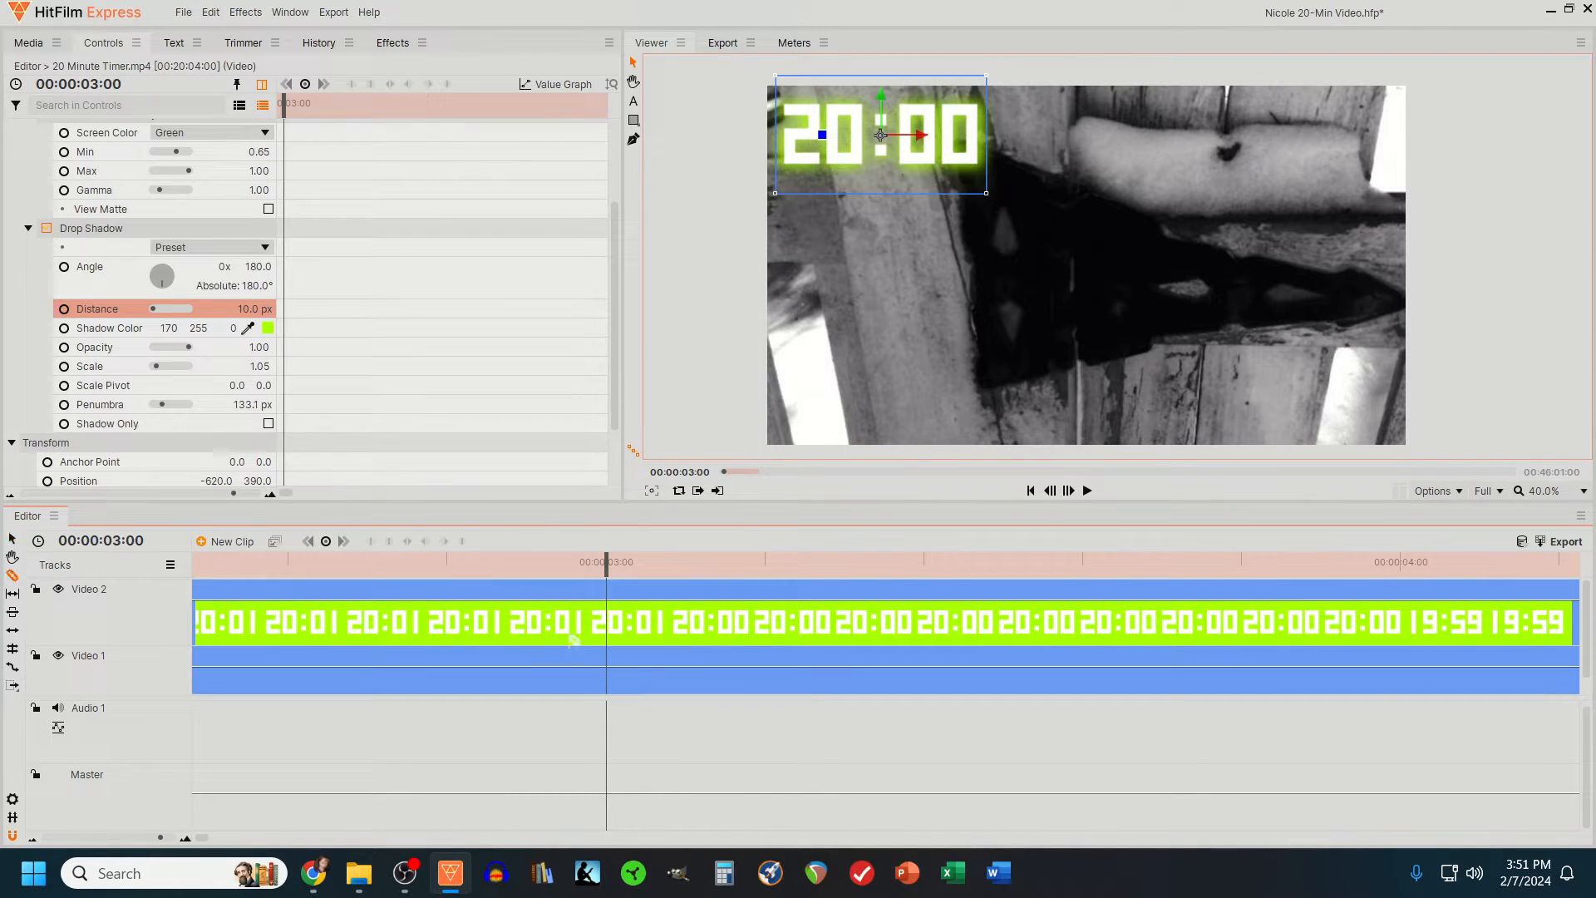
left_click(611, 609)
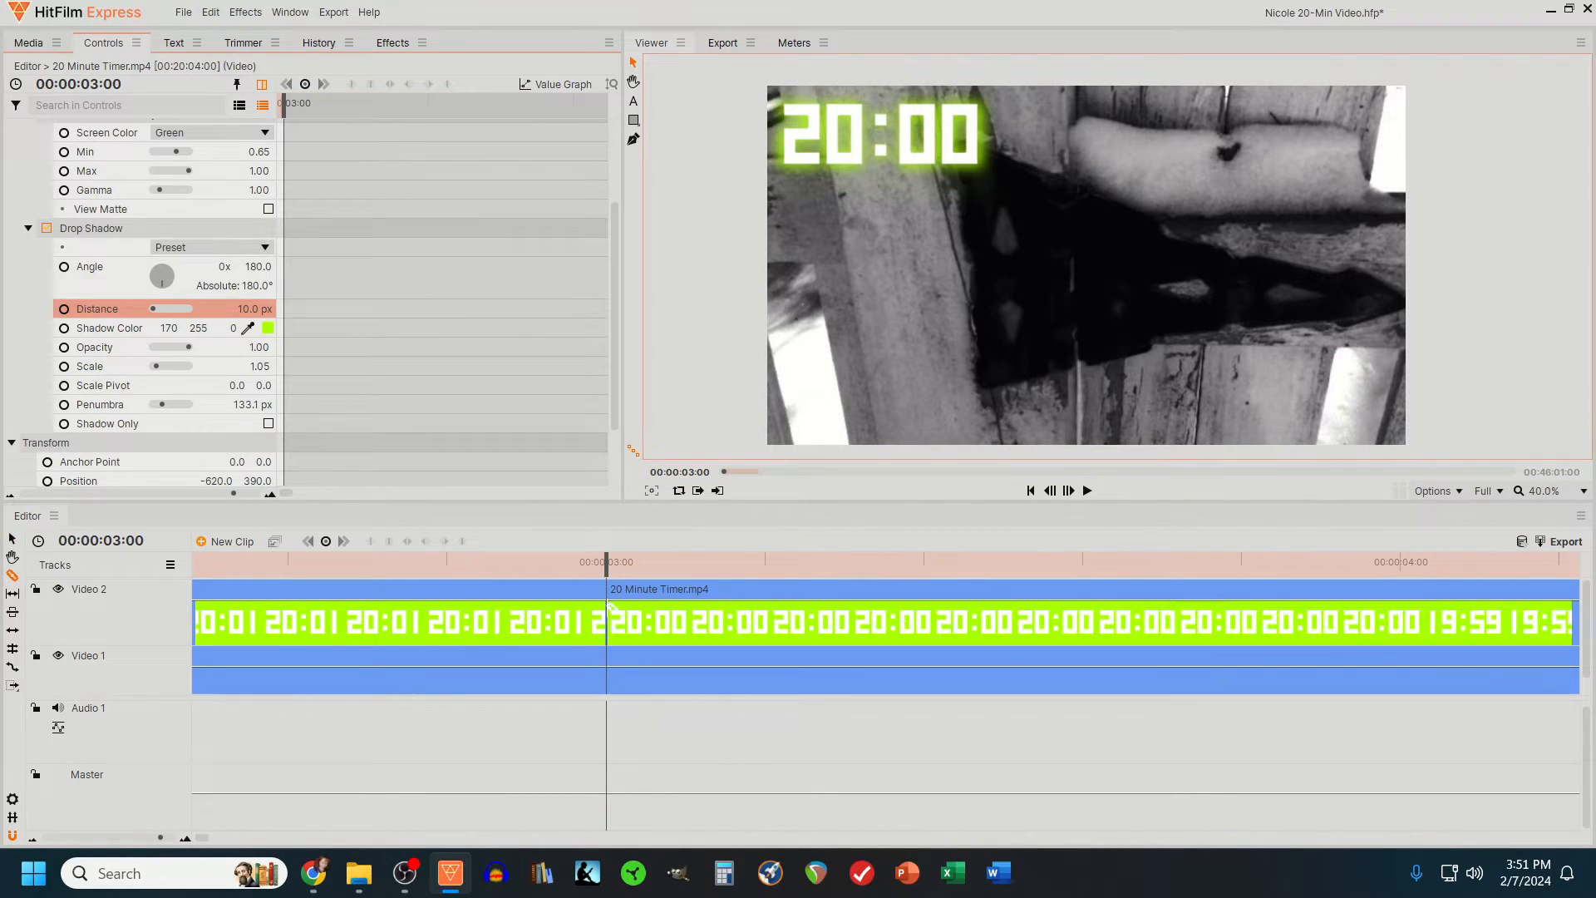
- Draw a rectangular mask around the last digit of the timer in the three-second opening segment
left_click(365, 569)
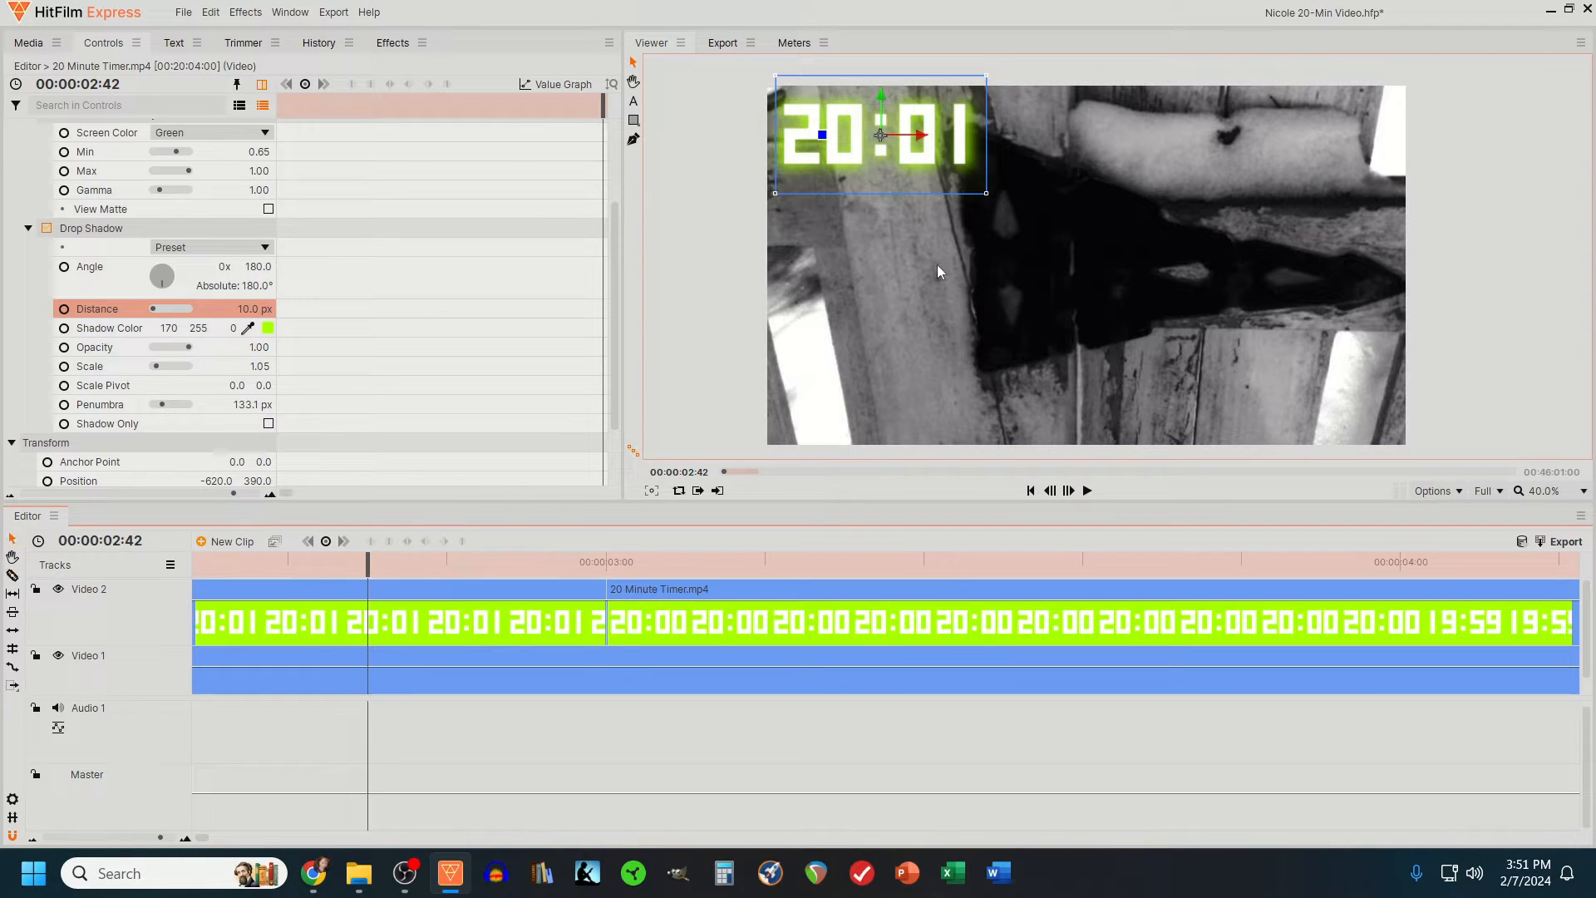
left_click(634, 120)
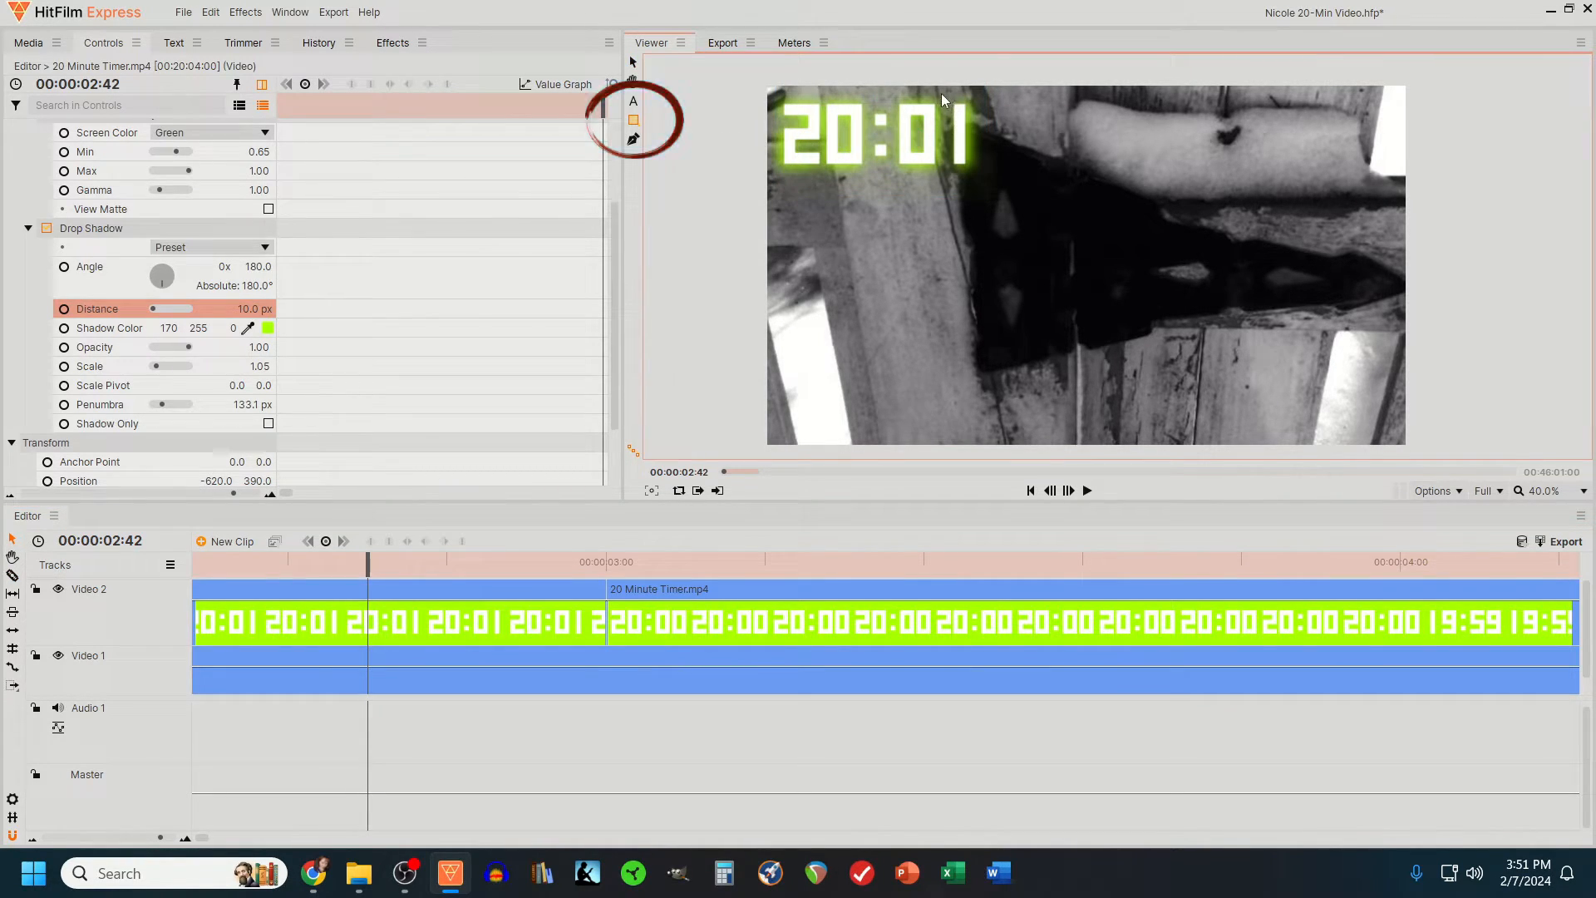
mouse_move(368, 562)
left_mouse_down()
mouse_move(442, 568)
mouse_move(211, 566)
left_mouse_up()
mouse_move(939, 96)
left_mouse_down()
mouse_move(952, 148)
mouse_move(989, 172)
mouse_move(960, 178)
left_mouse_up()
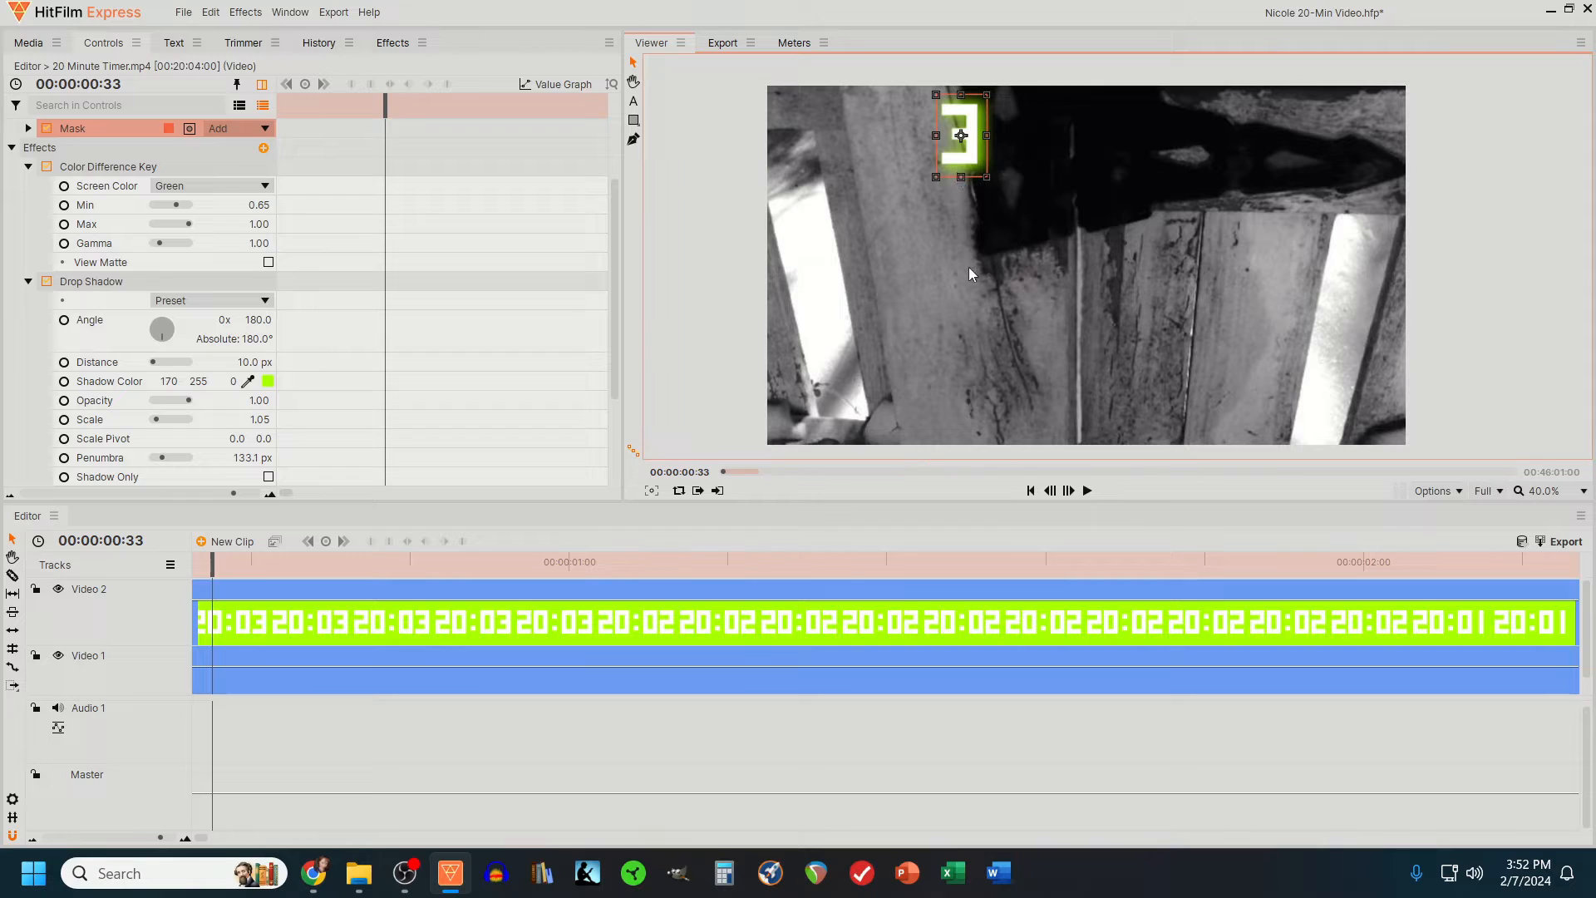
- Enlarge the masked opening digit to 103% scale and center it in the frame at position -750, 20
left_click(12, 148)
left_click(70, 264)
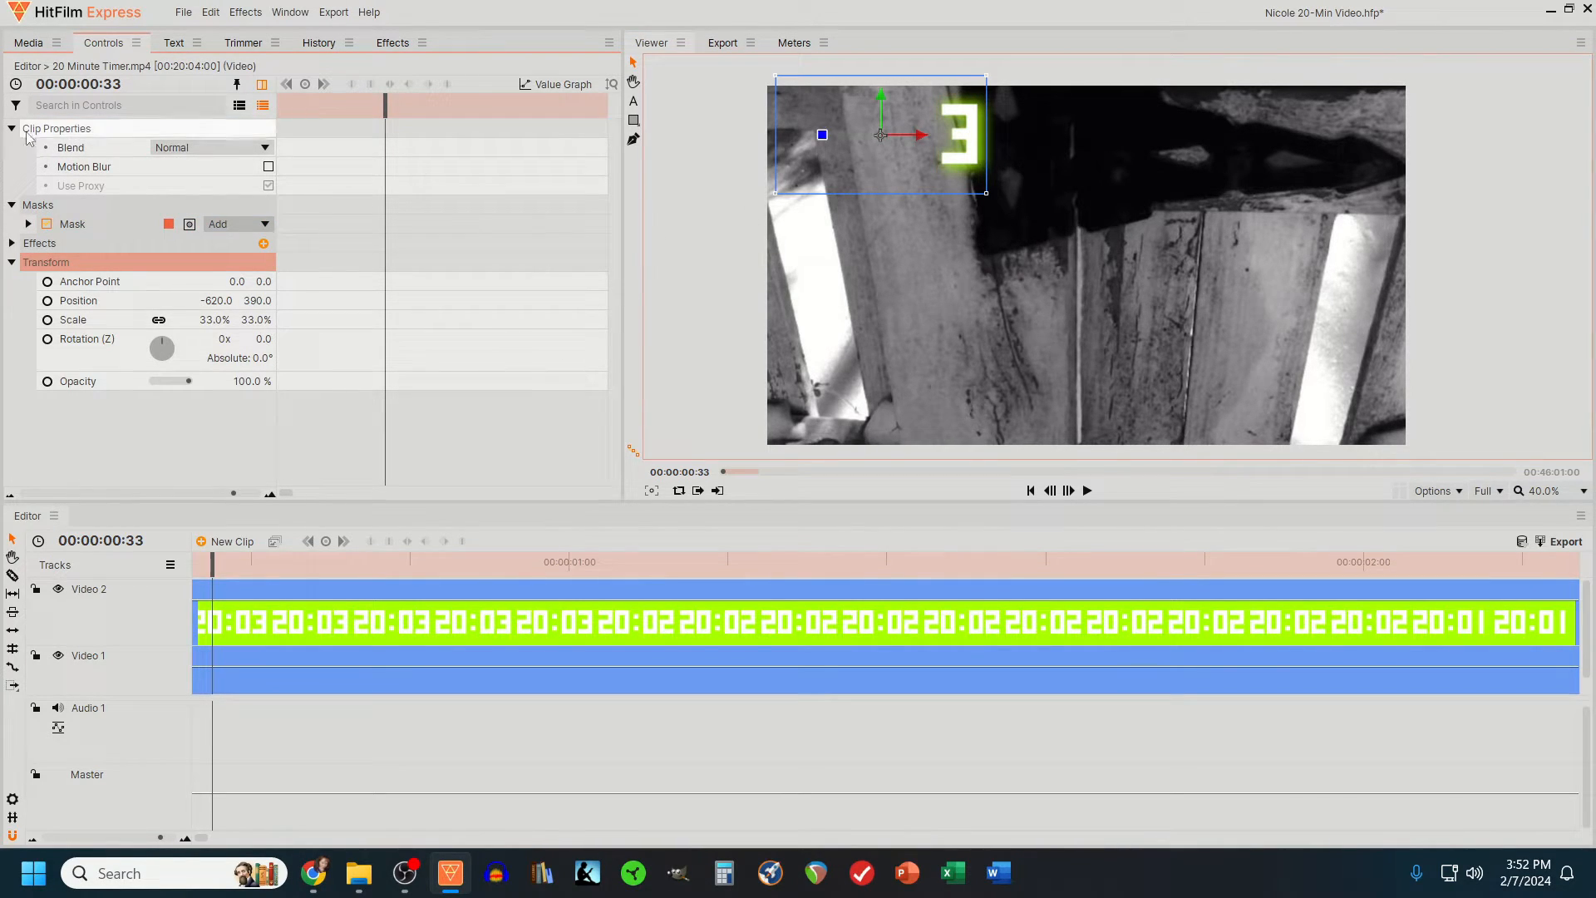
left_click_drag(217, 320, 259, 321)
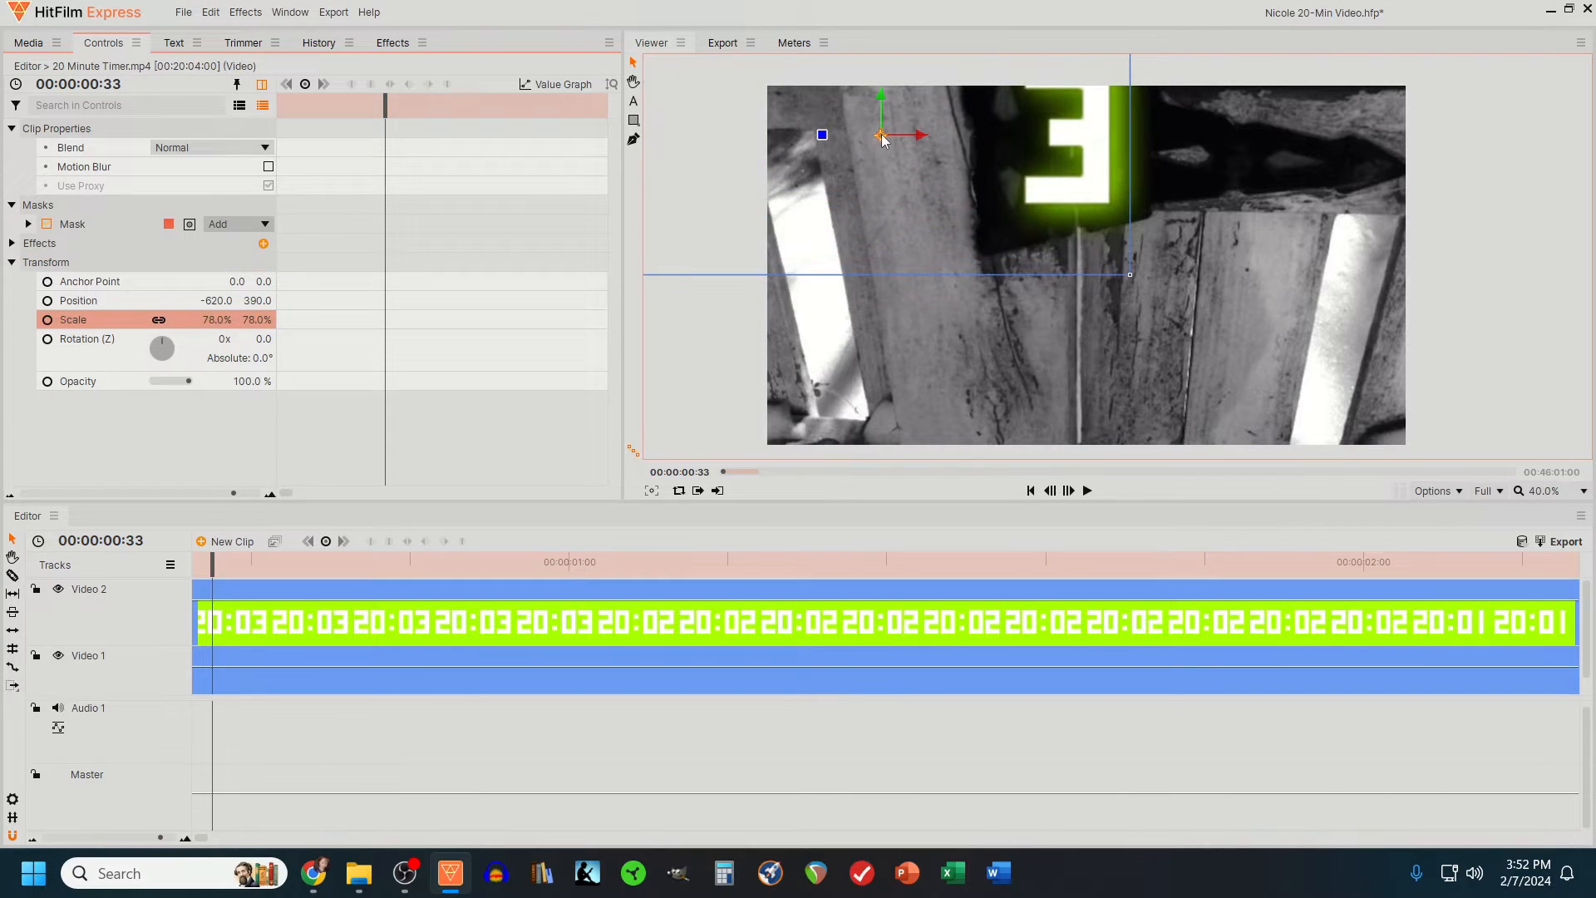
left_click_drag(880, 135, 887, 267)
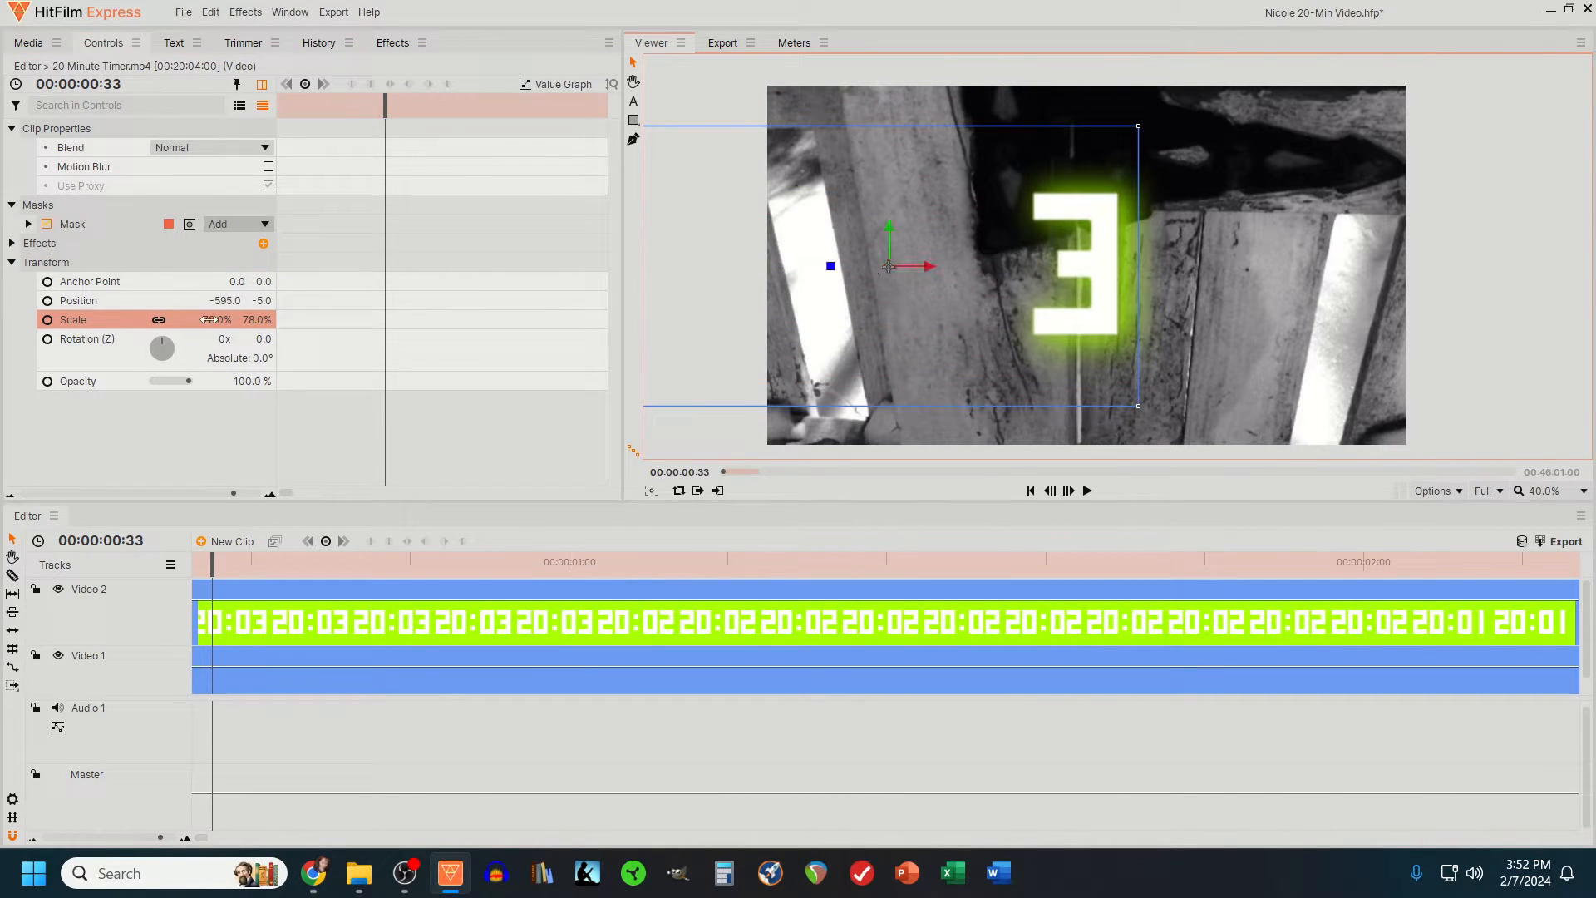
left_click_drag(208, 319, 228, 319)
left_click_drag(887, 271, 837, 261)
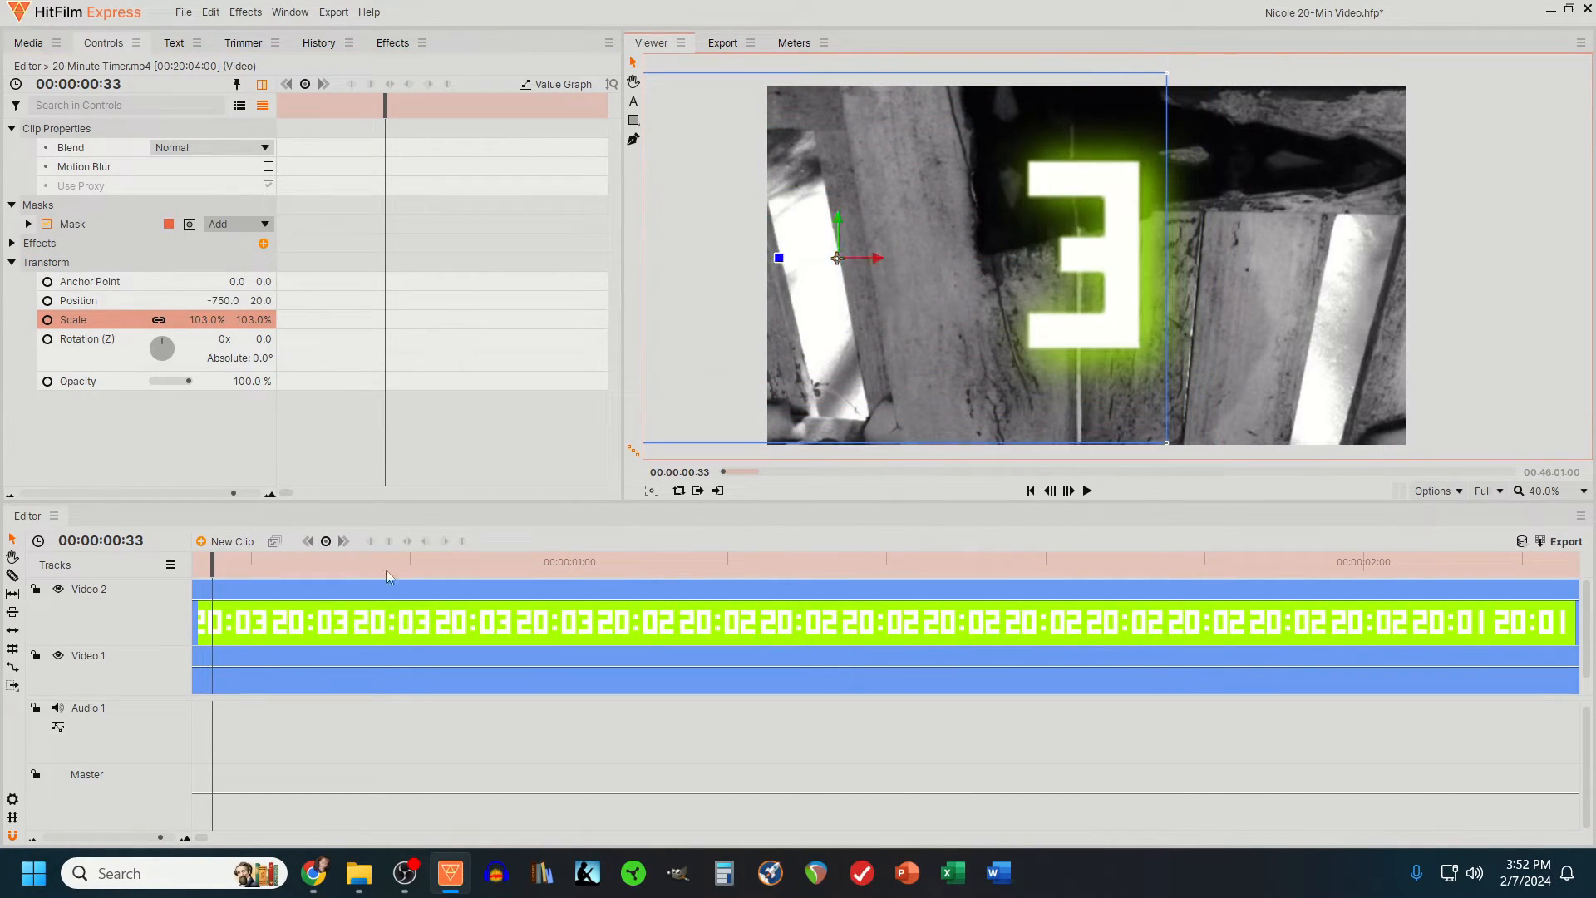
- Play the video from the start to check the opening 3-2-1 digits and the switch to the full countdown
left_click_drag(212, 566, 173, 572)
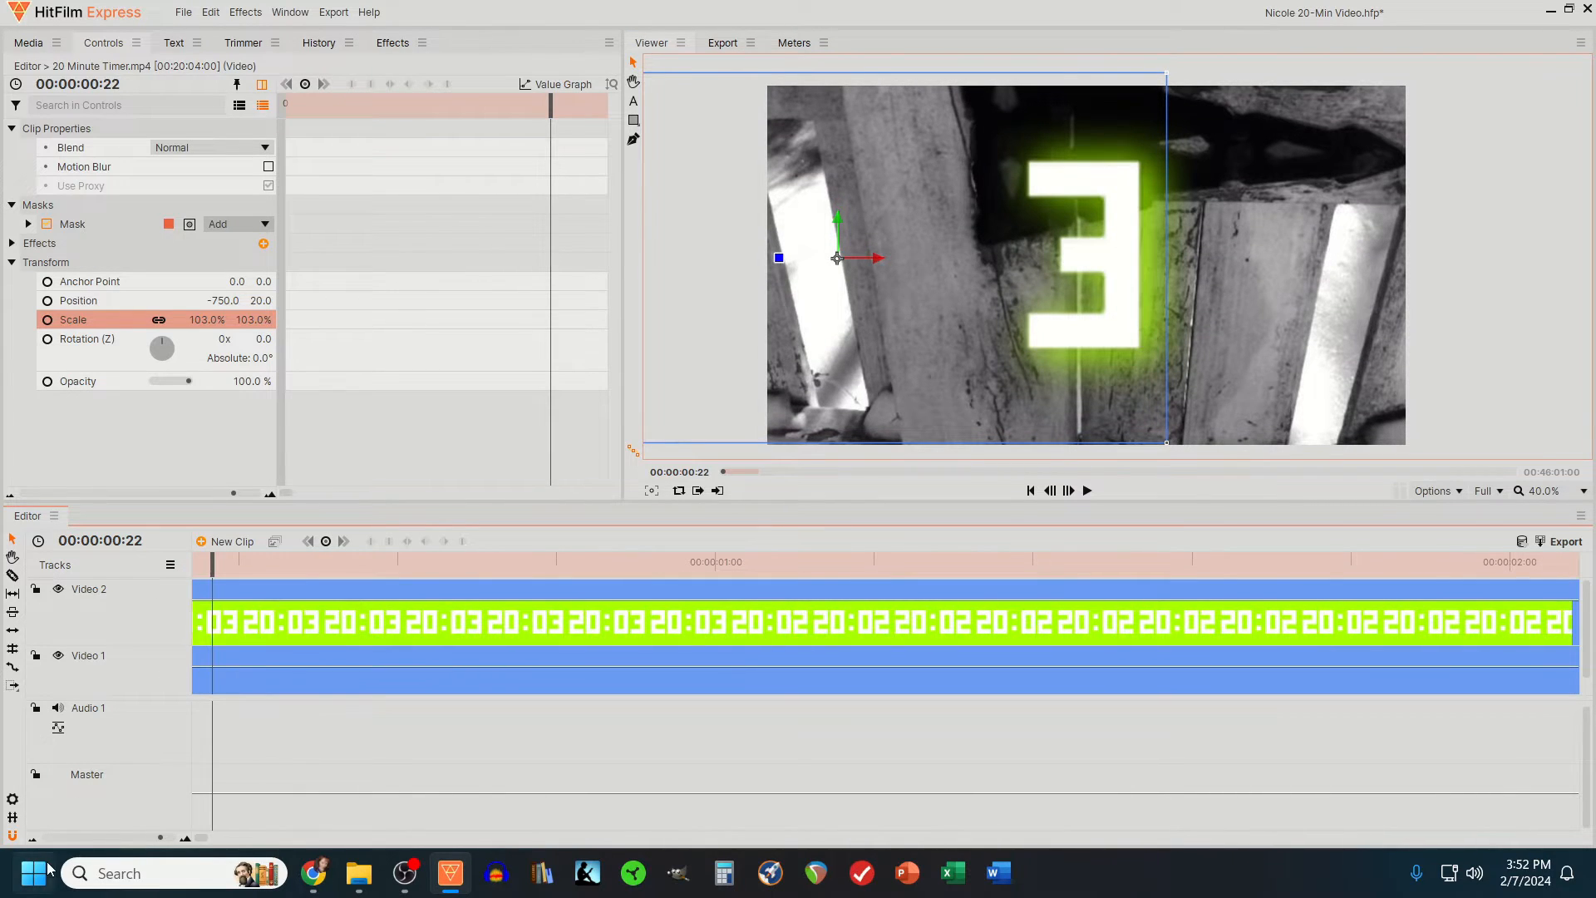
left_click(33, 840)
left_click(32, 840)
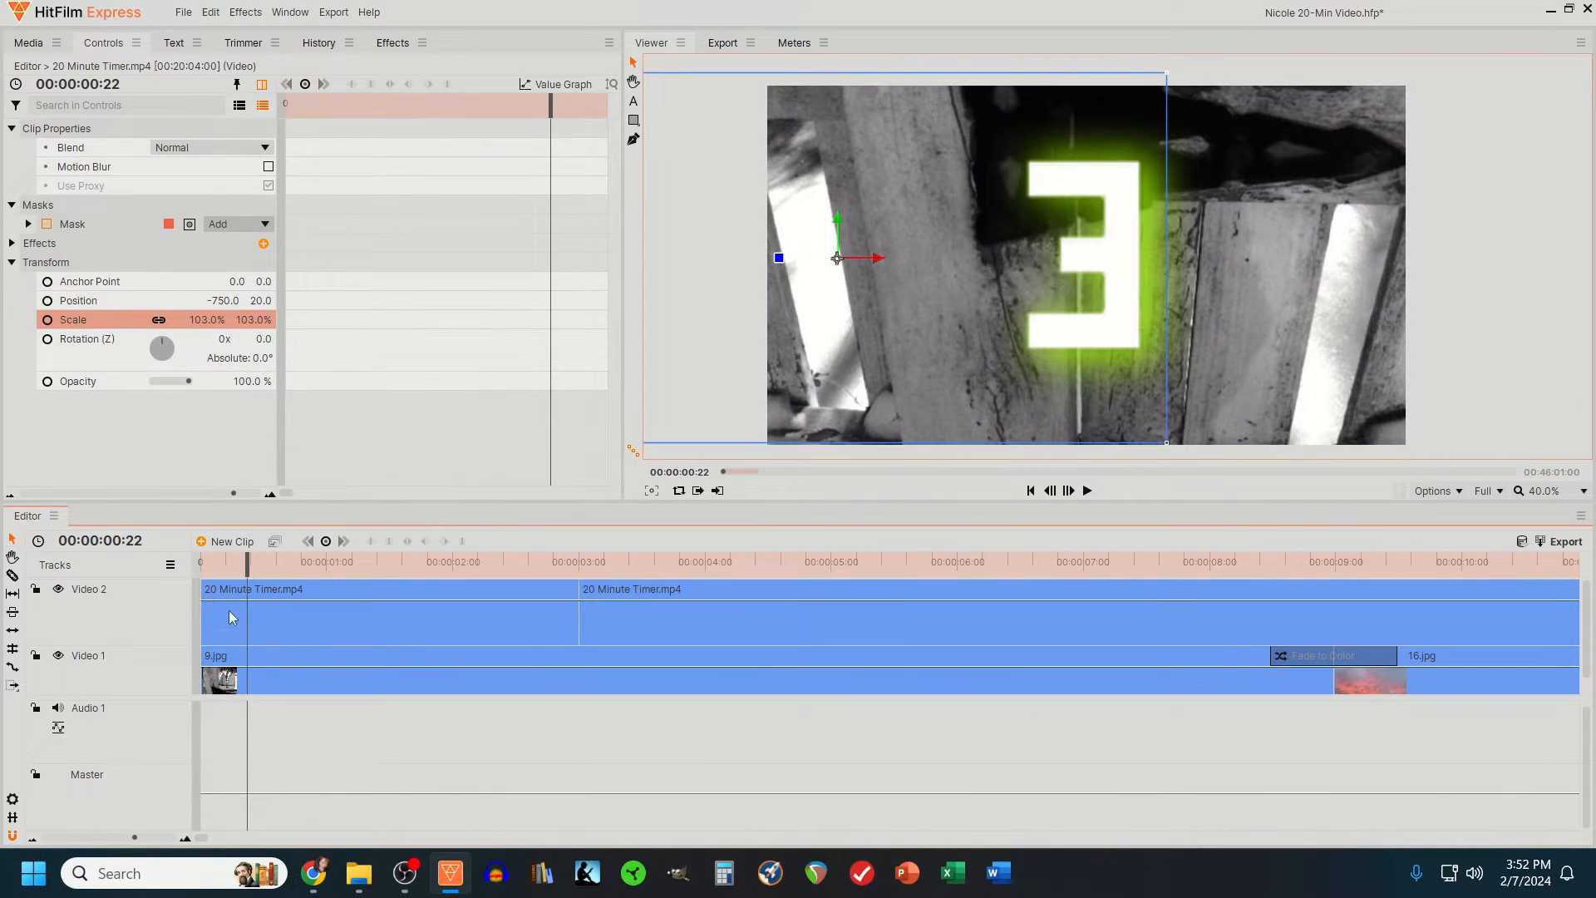
left_click_drag(249, 565, 195, 573)
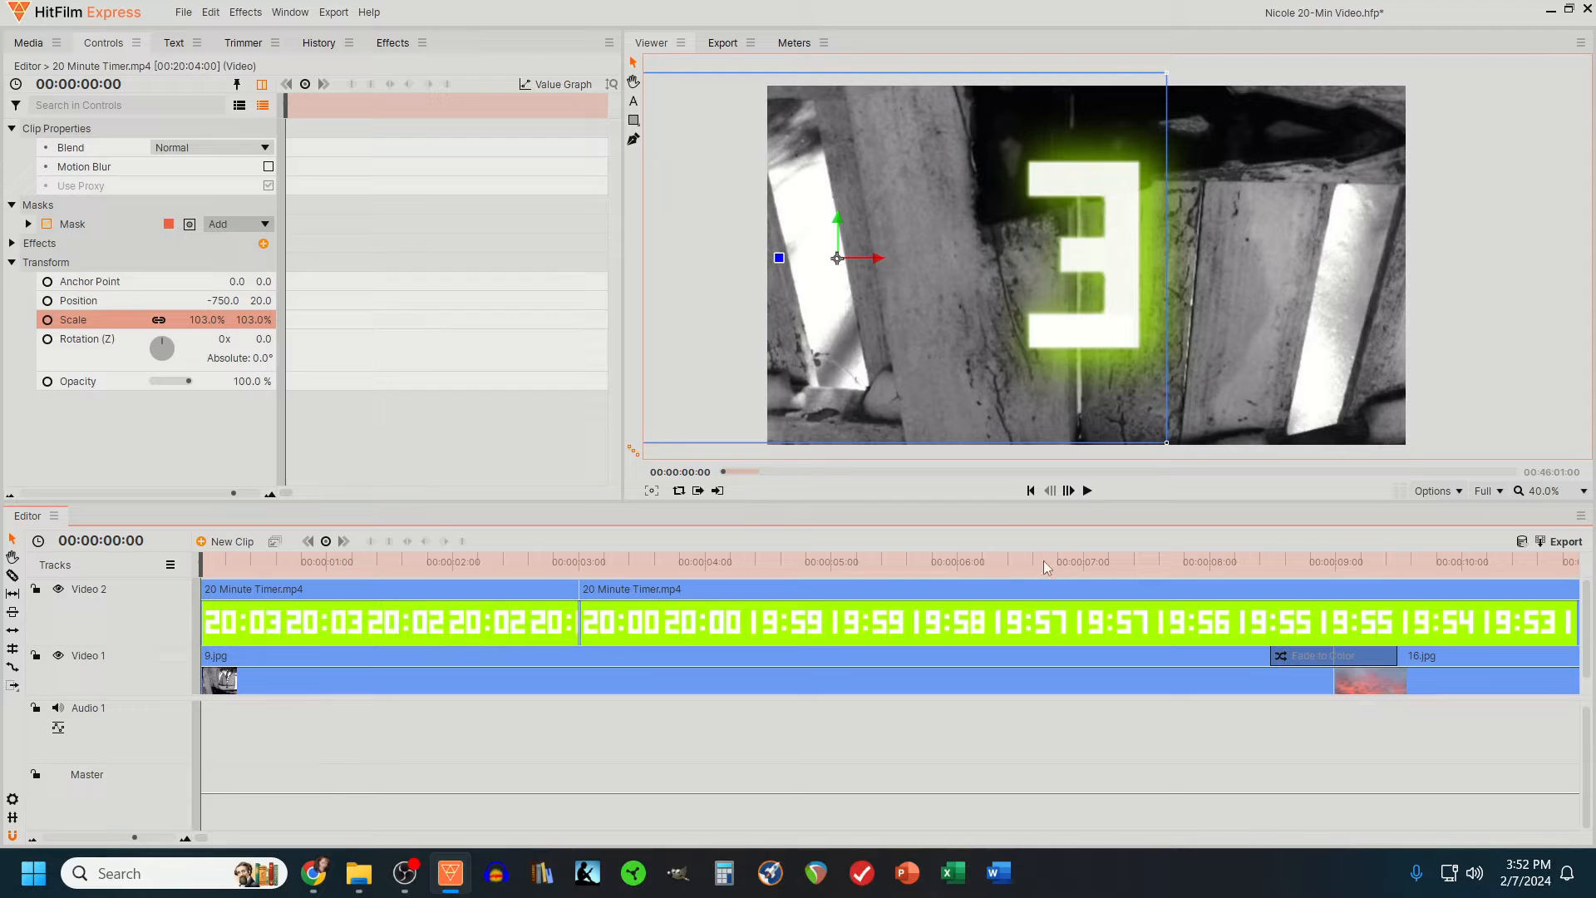
left_click(1088, 491)
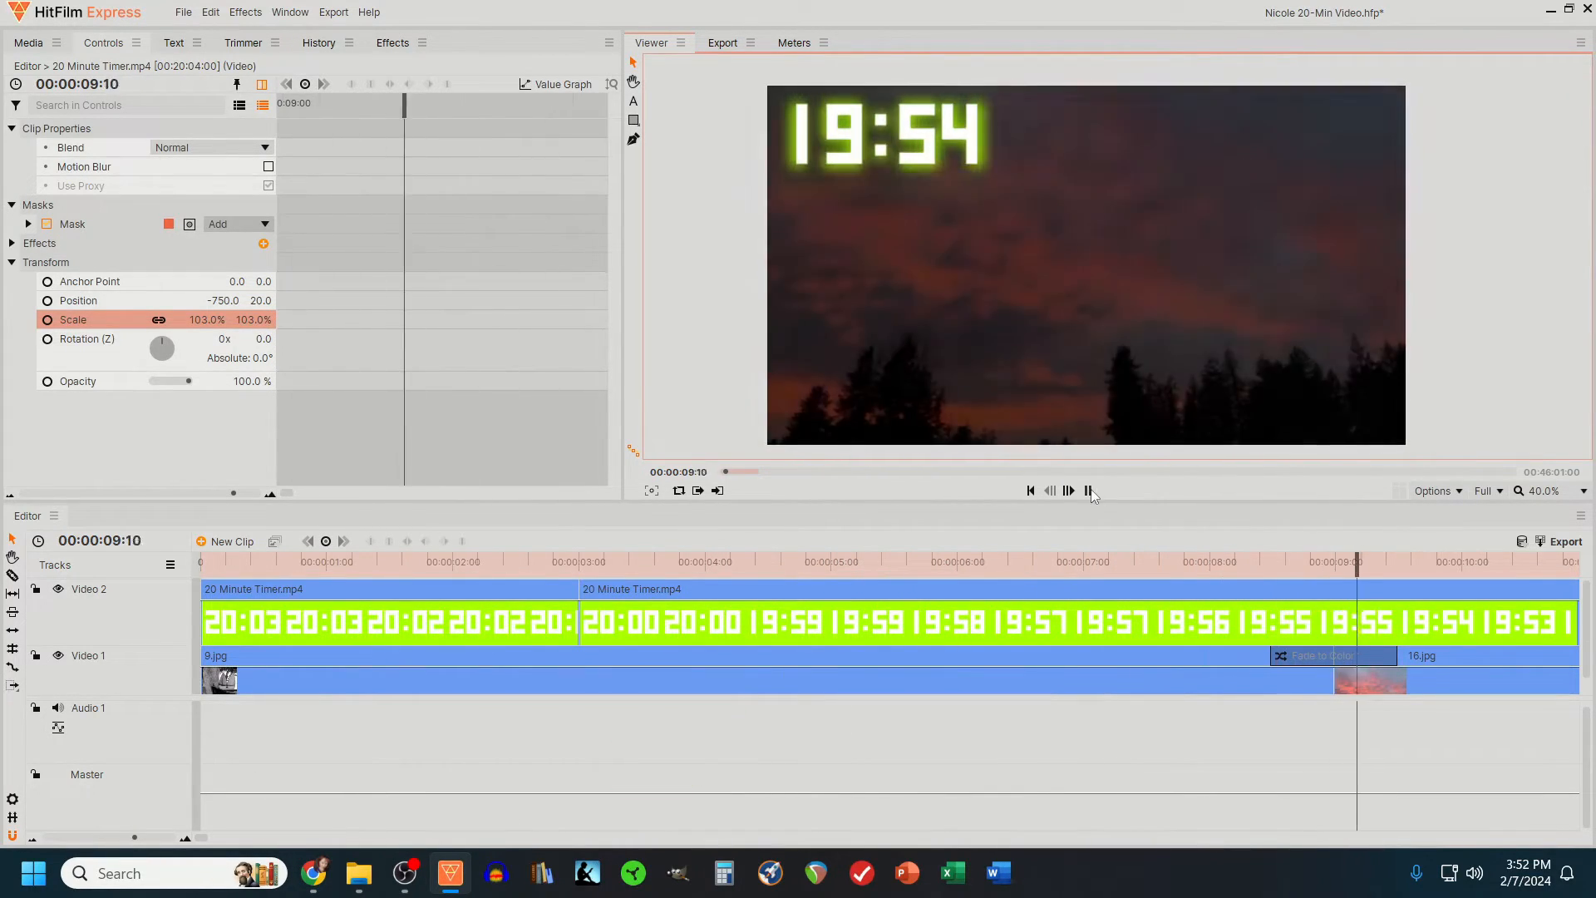
left_click(1088, 491)
- Split the timer clip near its end with the Slice tool at 00:20:03:00, where the countdown reaches 00:00
left_click(96, 838)
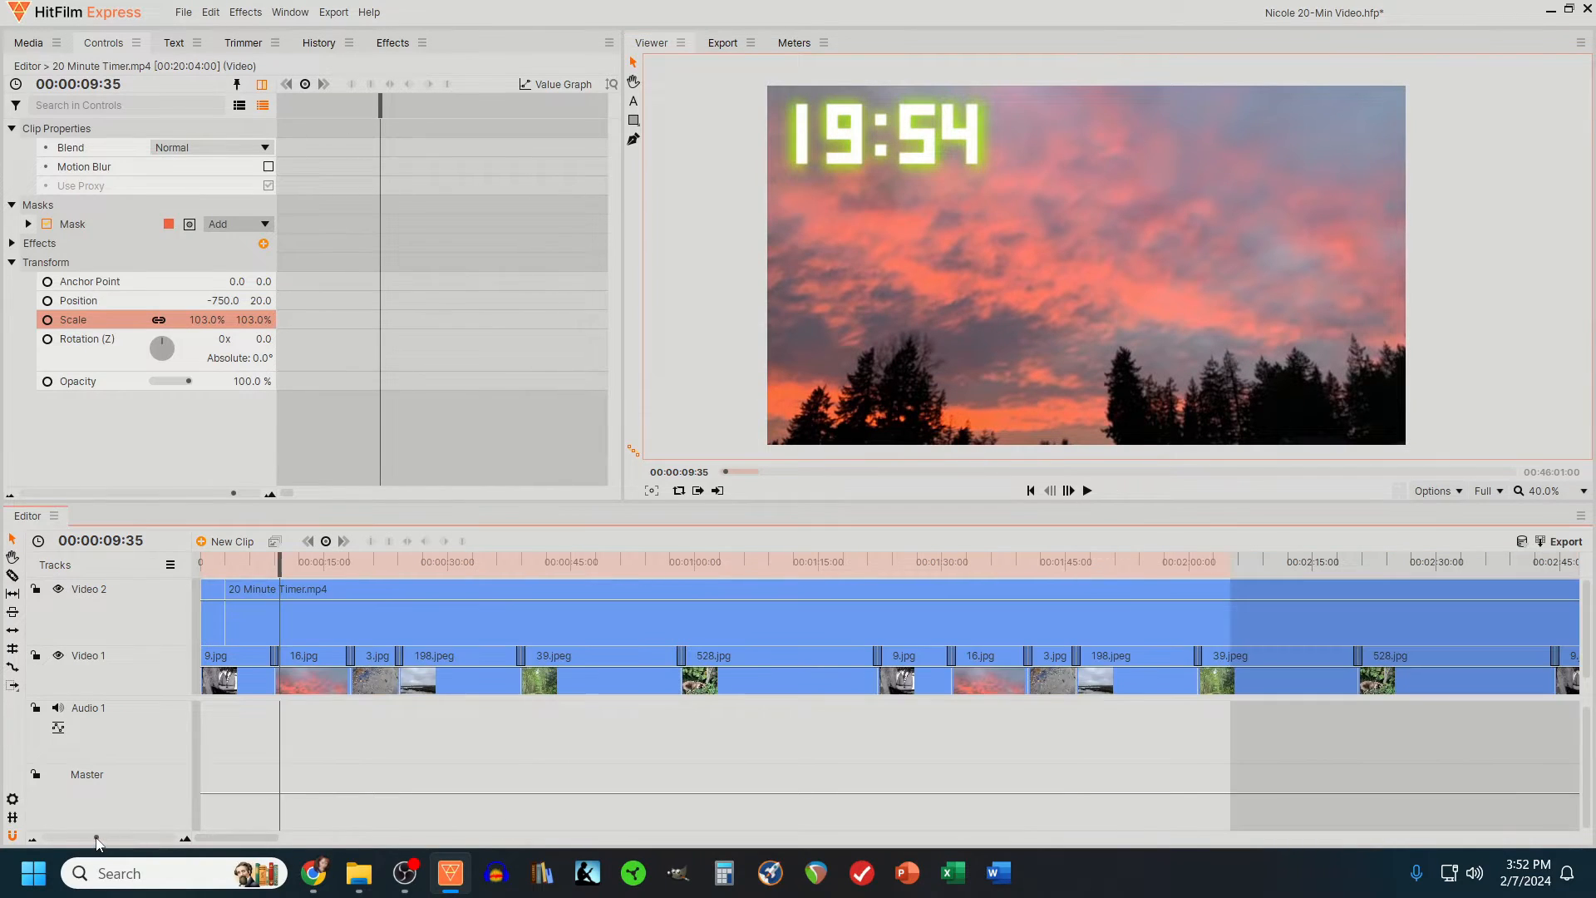
left_click(68, 838)
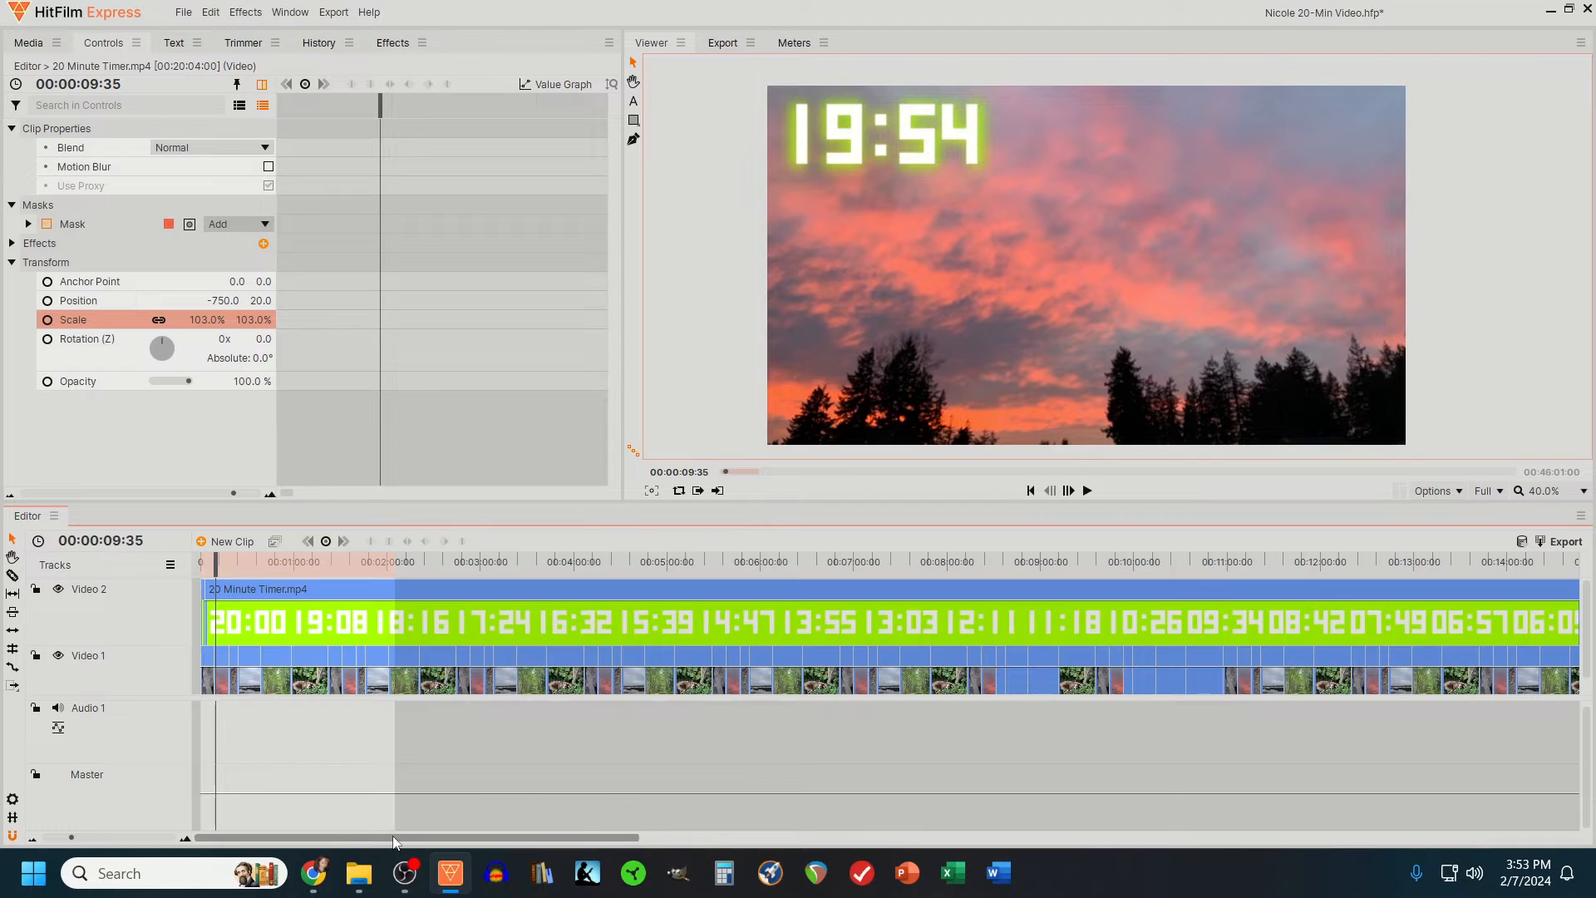
left_click_drag(397, 841, 861, 775)
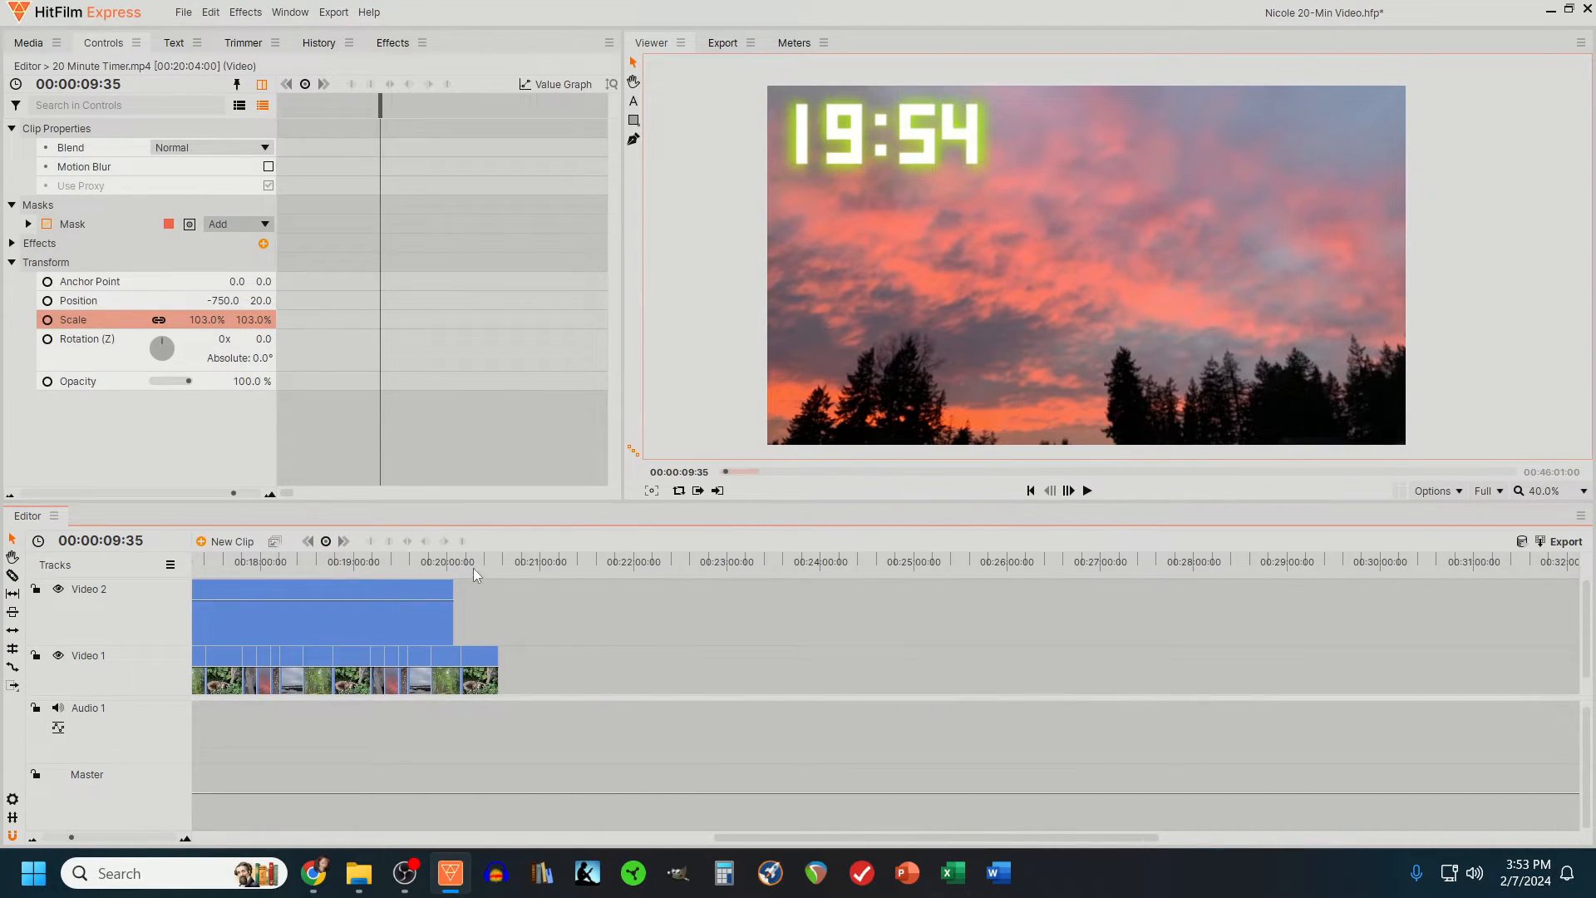
left_click(450, 562)
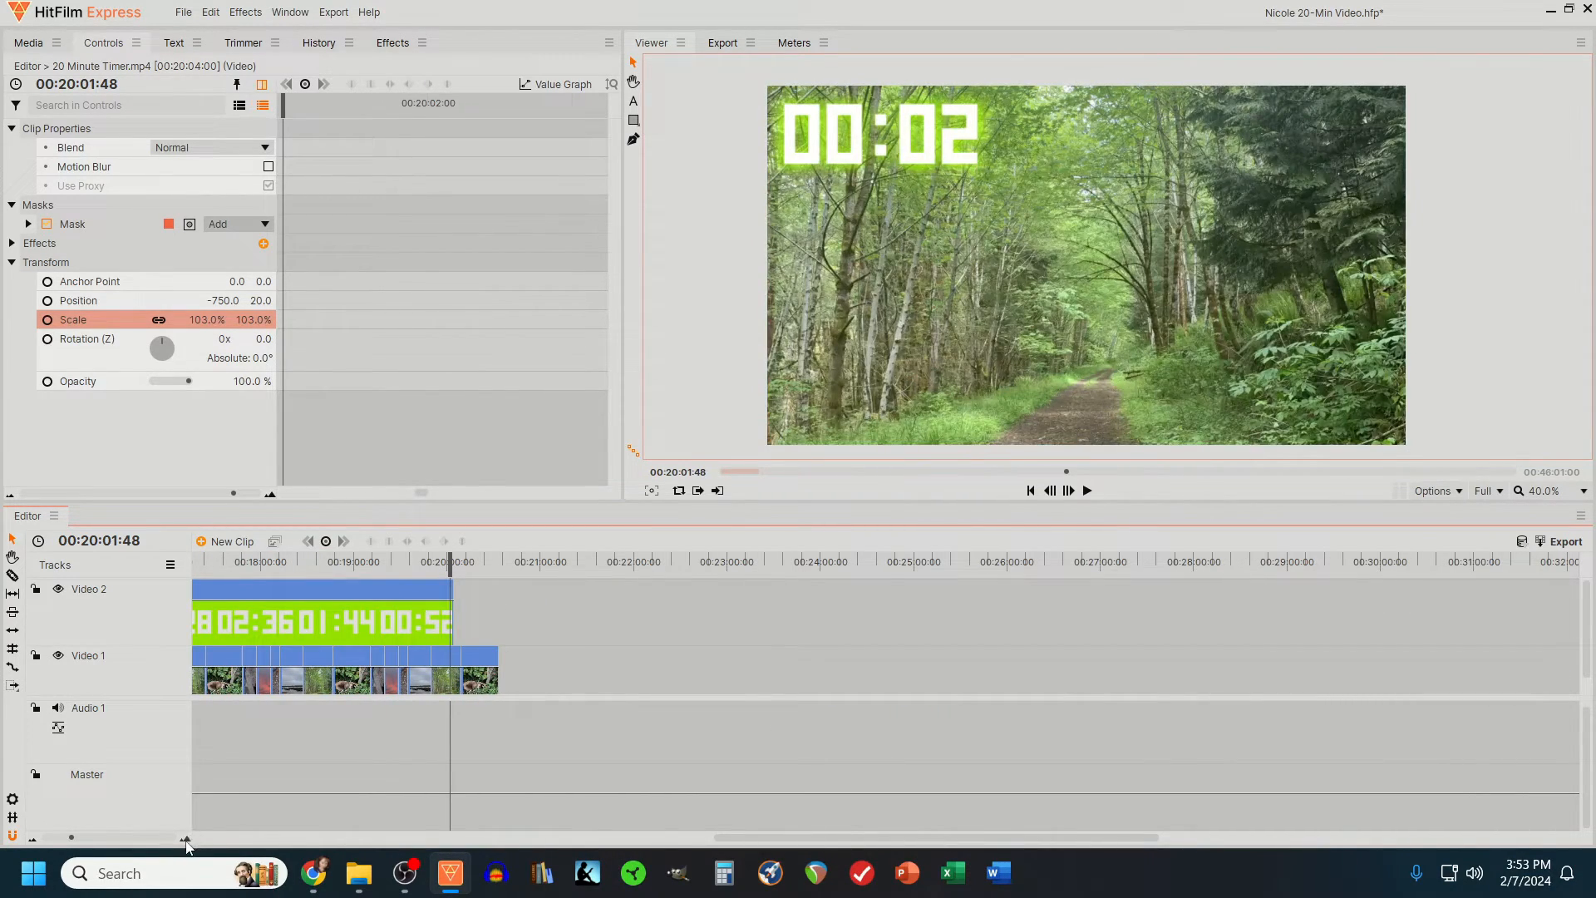
left_click(187, 841)
left_click(186, 841)
left_click(186, 841)
left_click(186, 842)
left_click(186, 841)
left_click(186, 841)
left_click(186, 841)
left_click(186, 841)
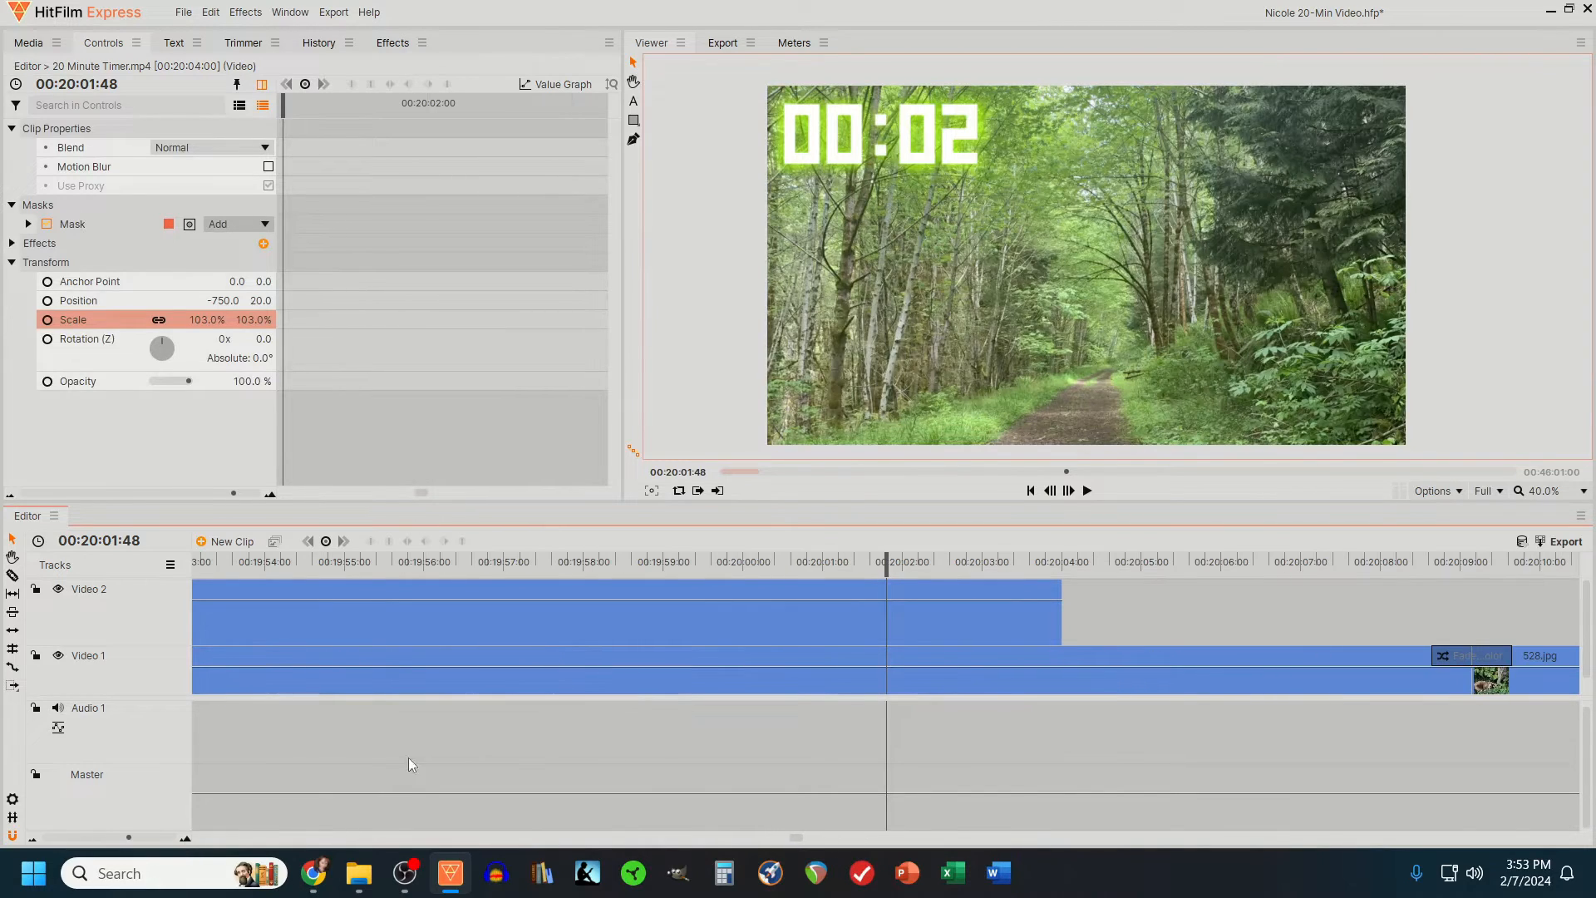
left_click_drag(904, 565, 981, 575)
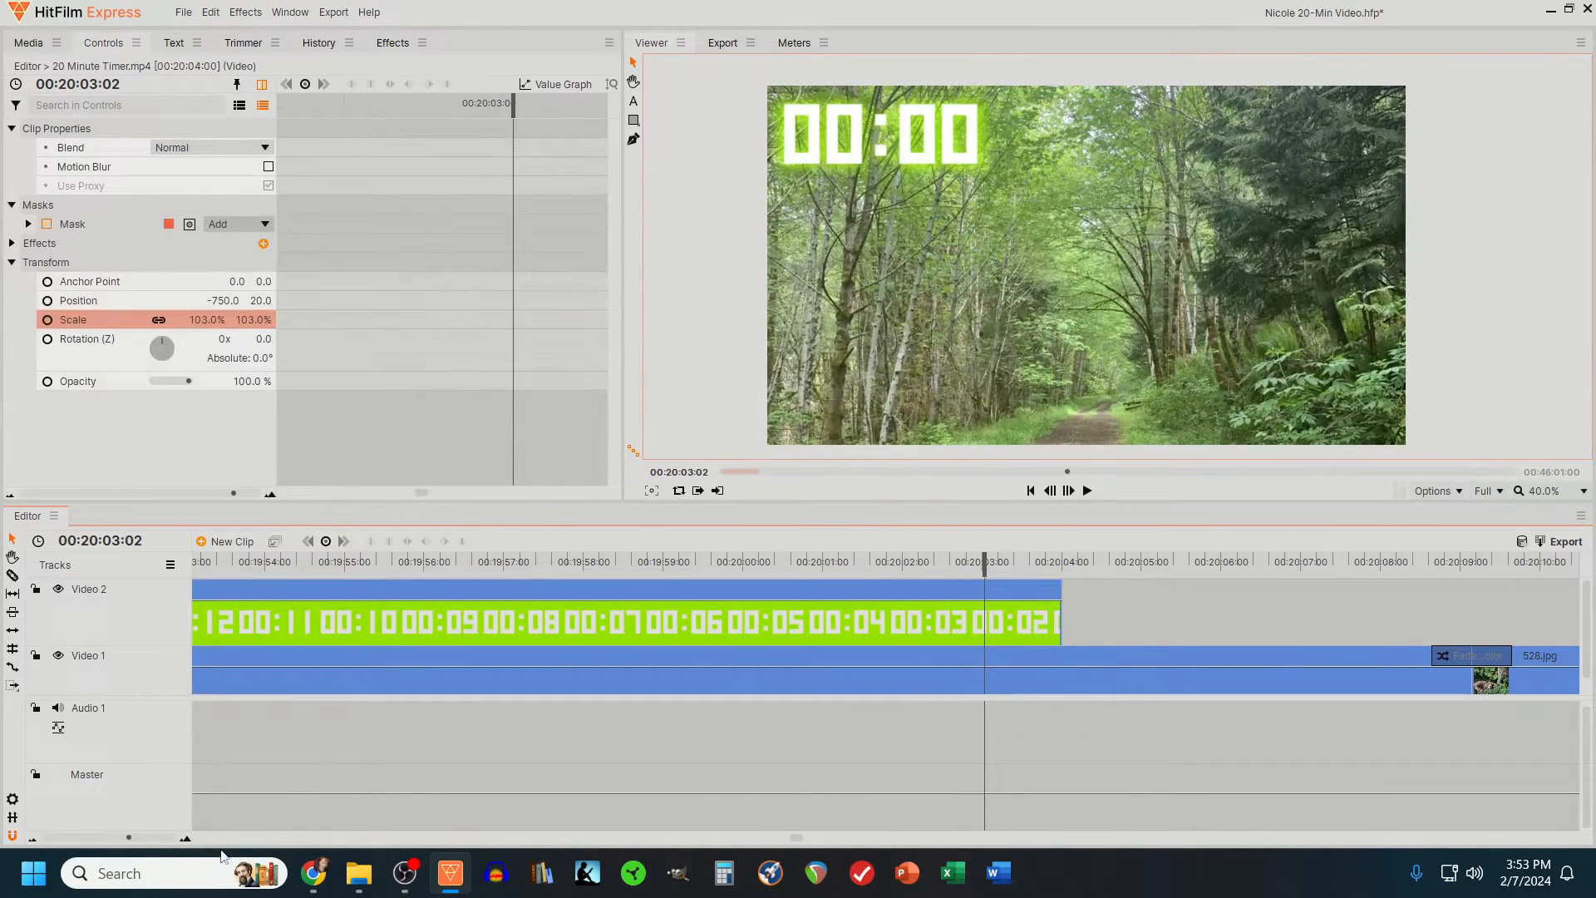
left_click(158, 839)
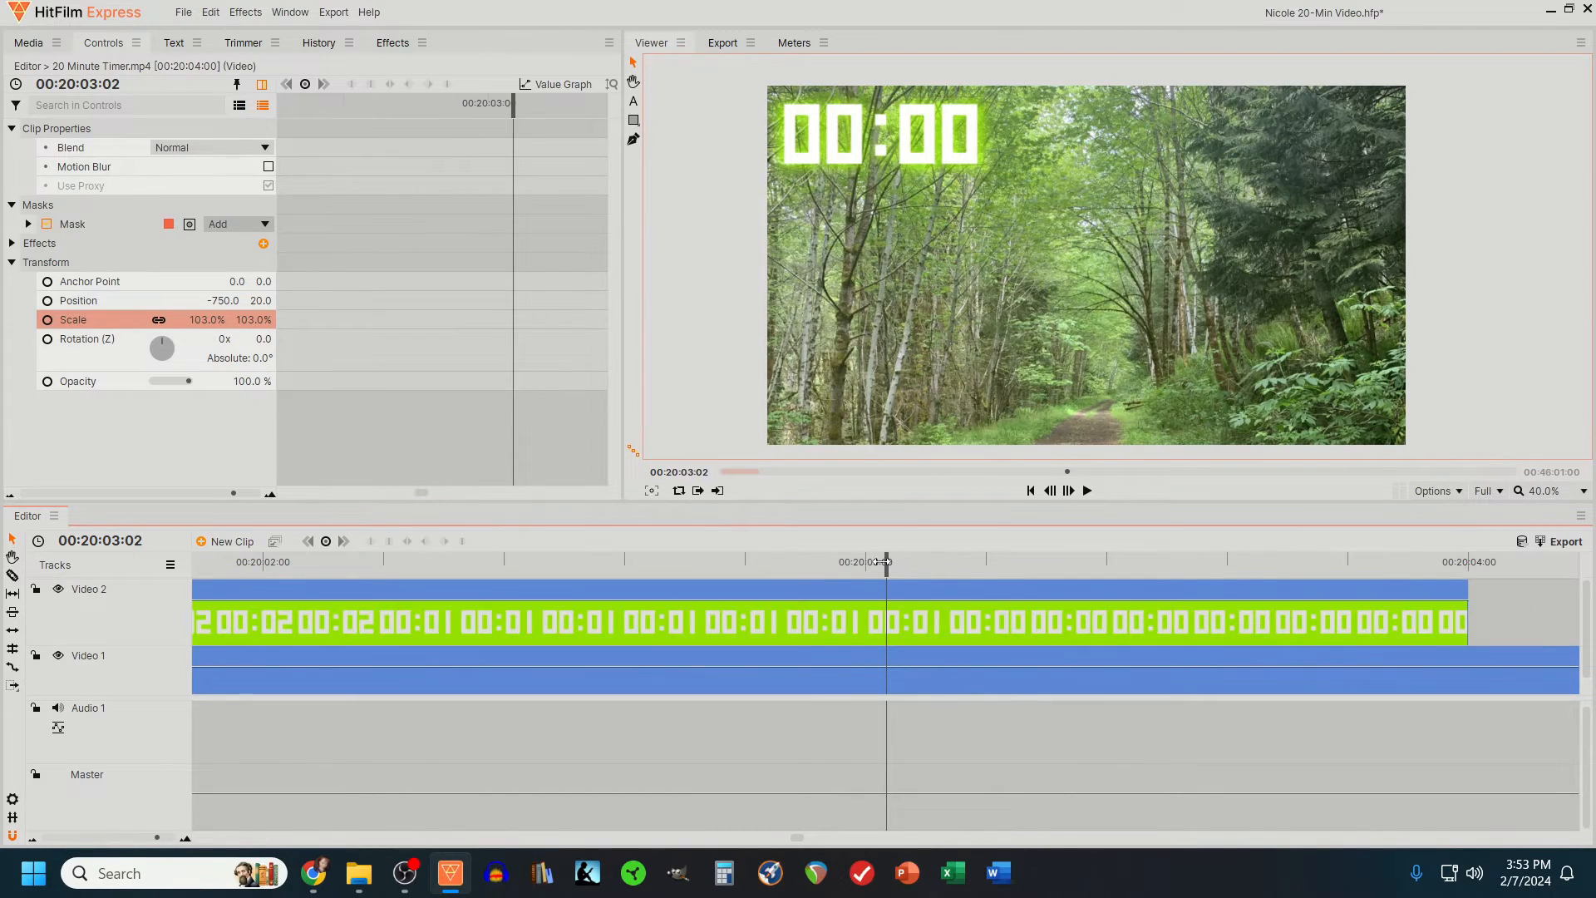
mouse_move(886, 563)
left_mouse_down()
mouse_move(848, 563)
mouse_move(861, 566)
left_mouse_up()
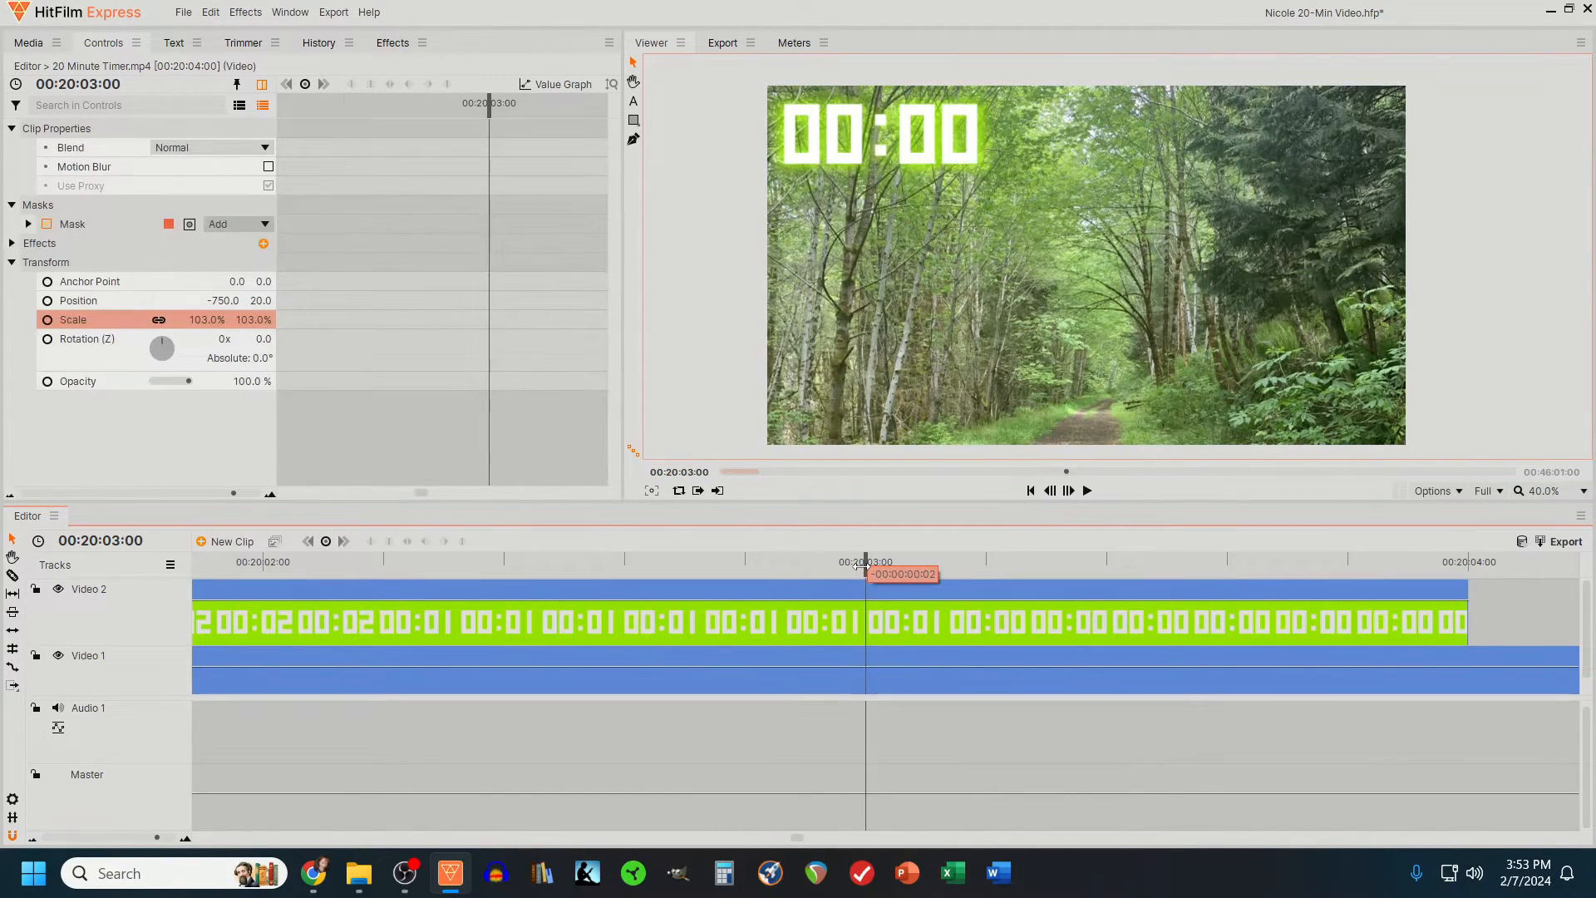
left_click(866, 624)
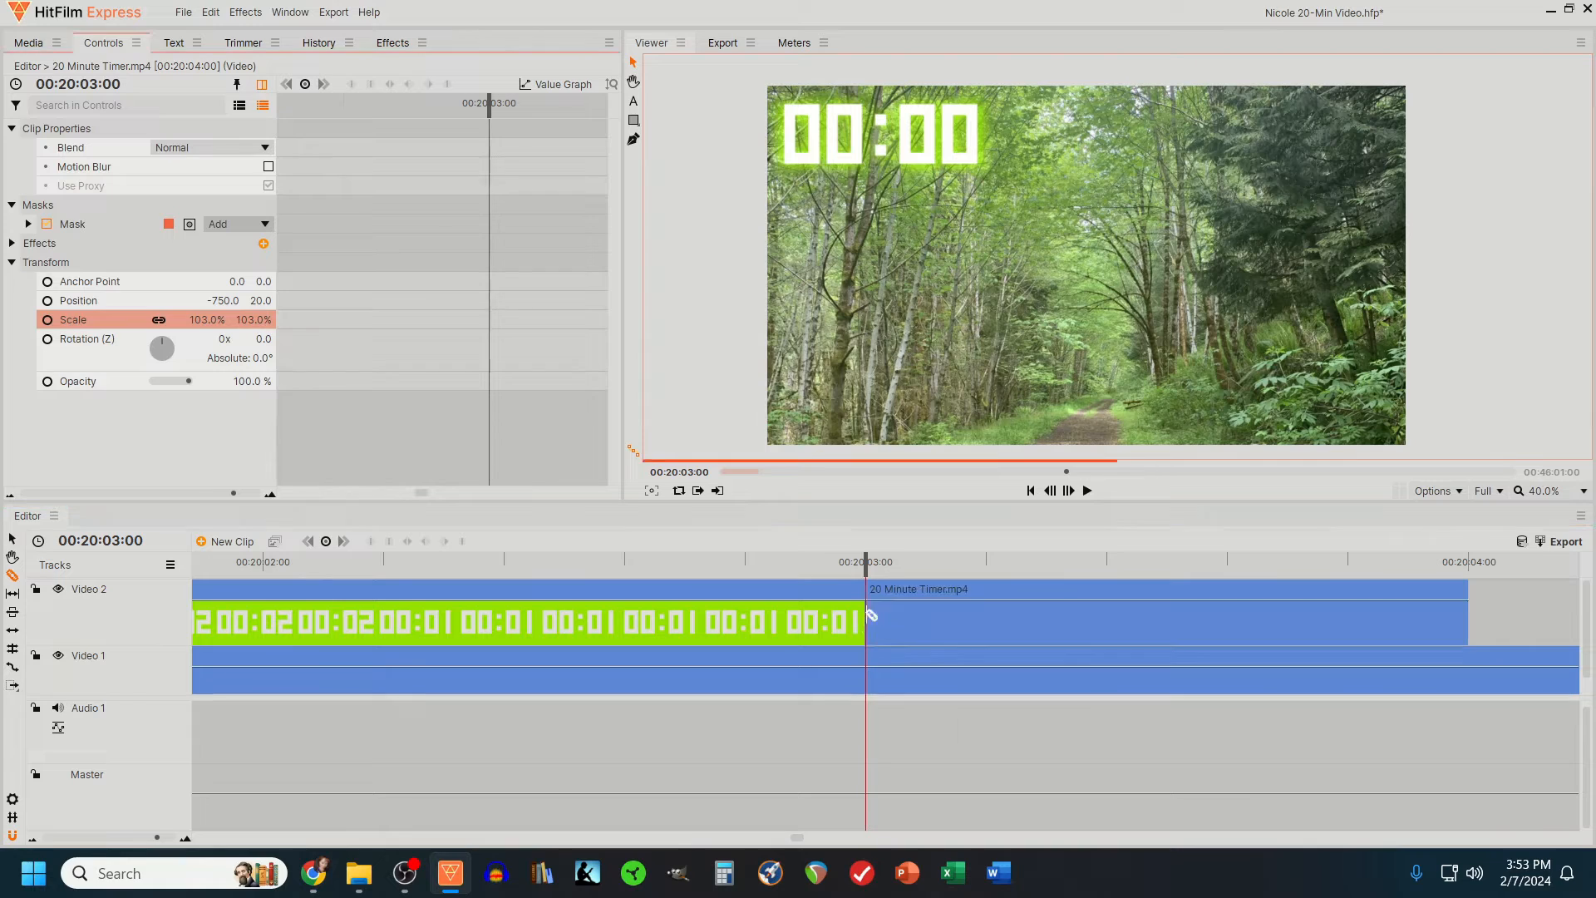
- Stretch the final 00:00 timer segment with the Rate Stretch tool to the end of the last photo clip, and preview the ending
left_click(14, 667)
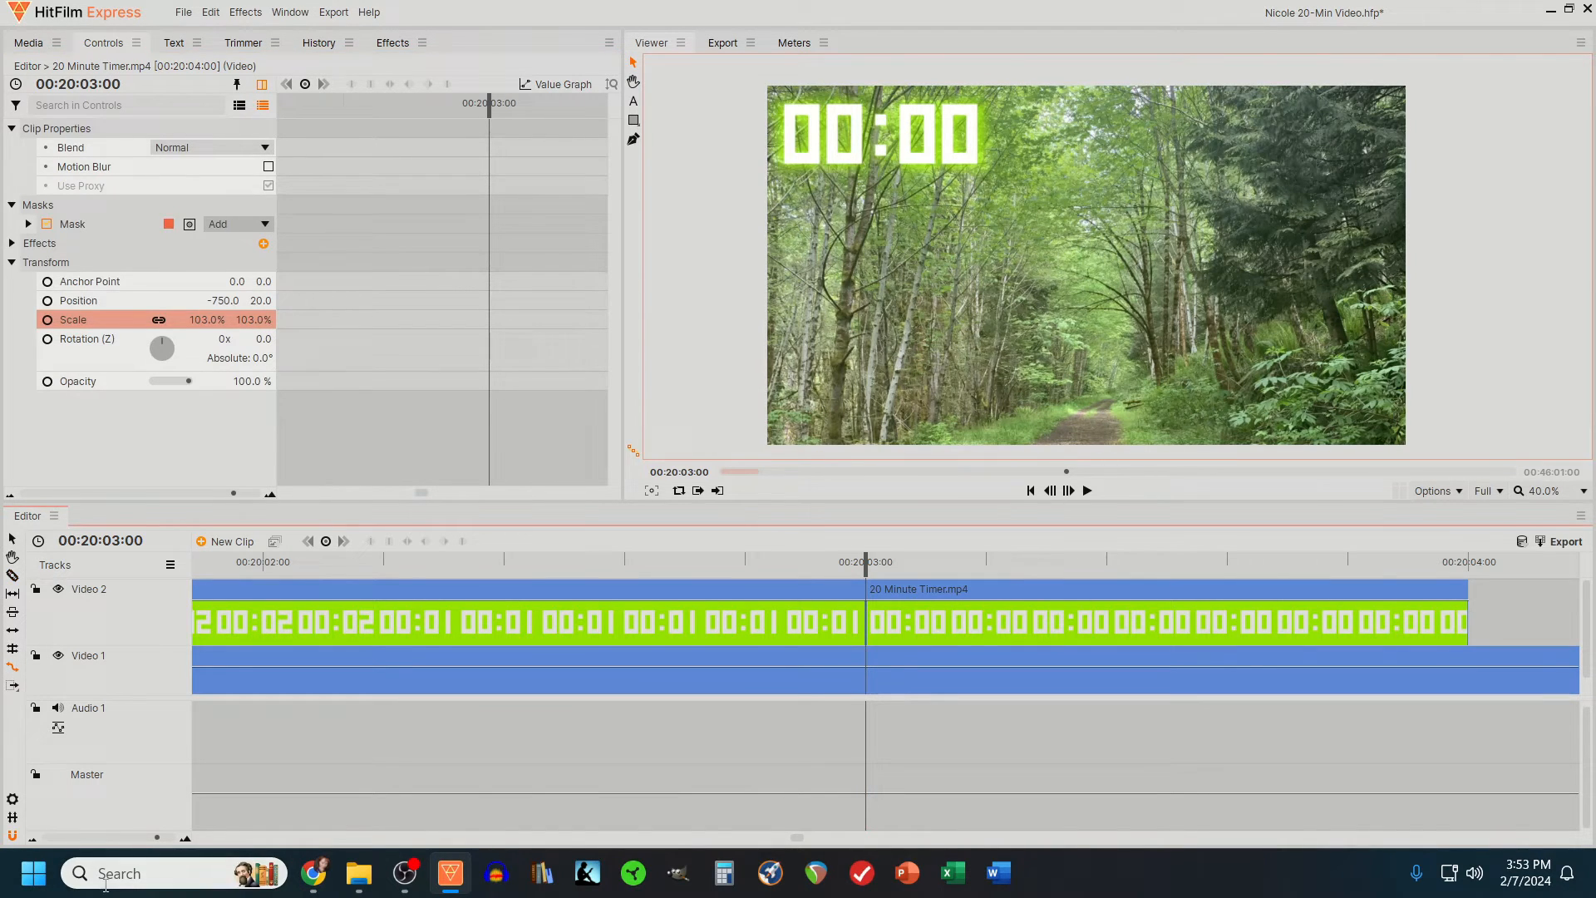
left_click(32, 838)
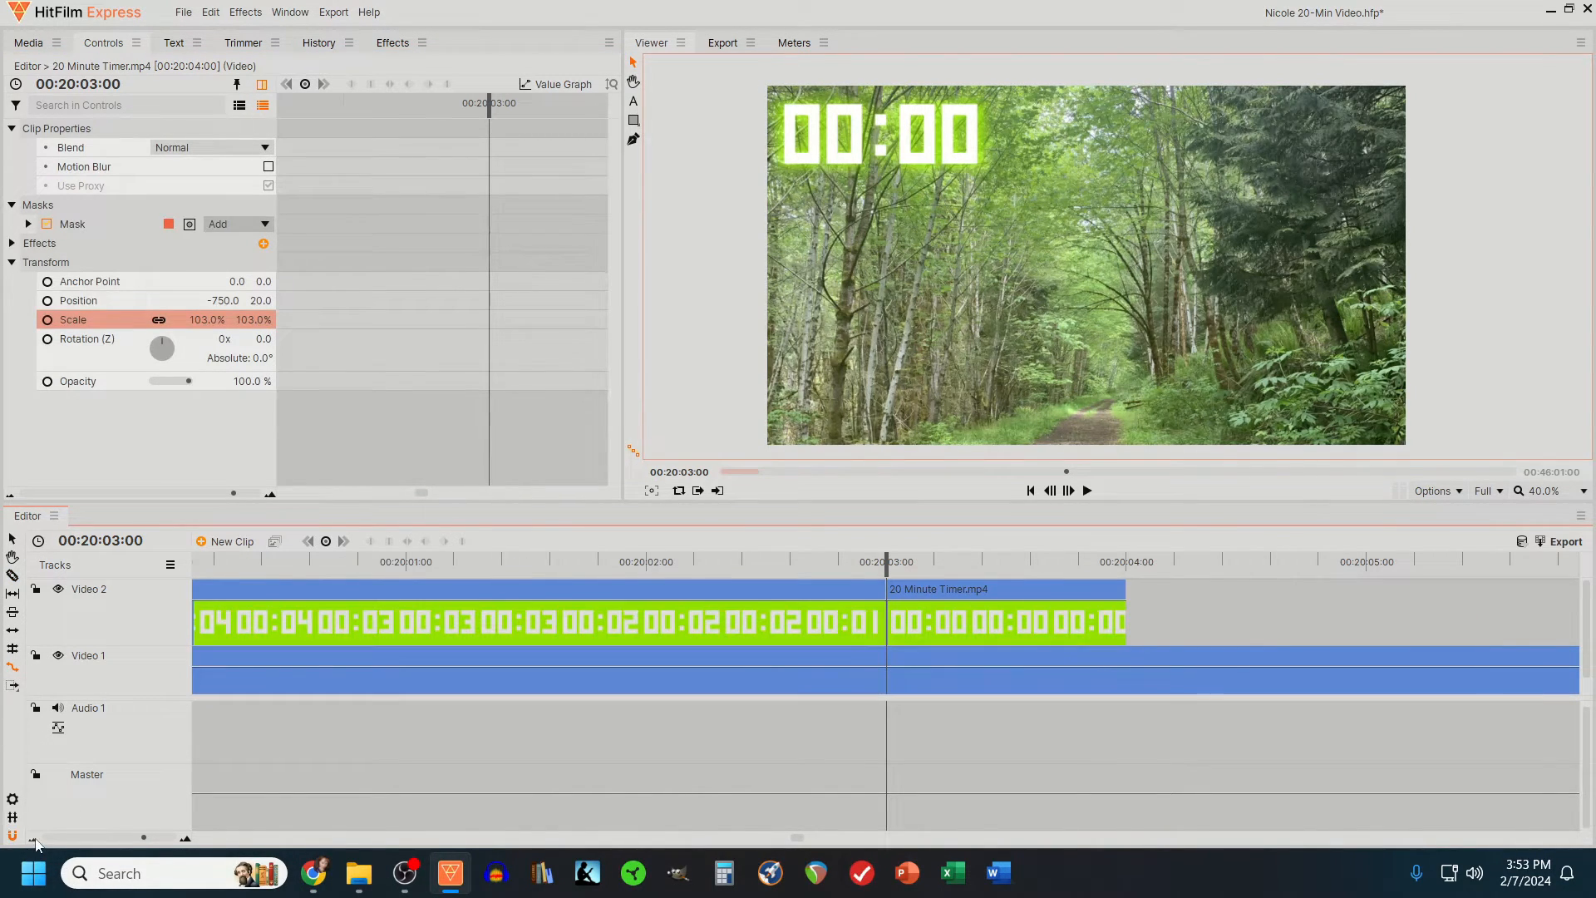
left_click(33, 838)
left_click_drag(952, 626, 1396, 626)
left_click(33, 839)
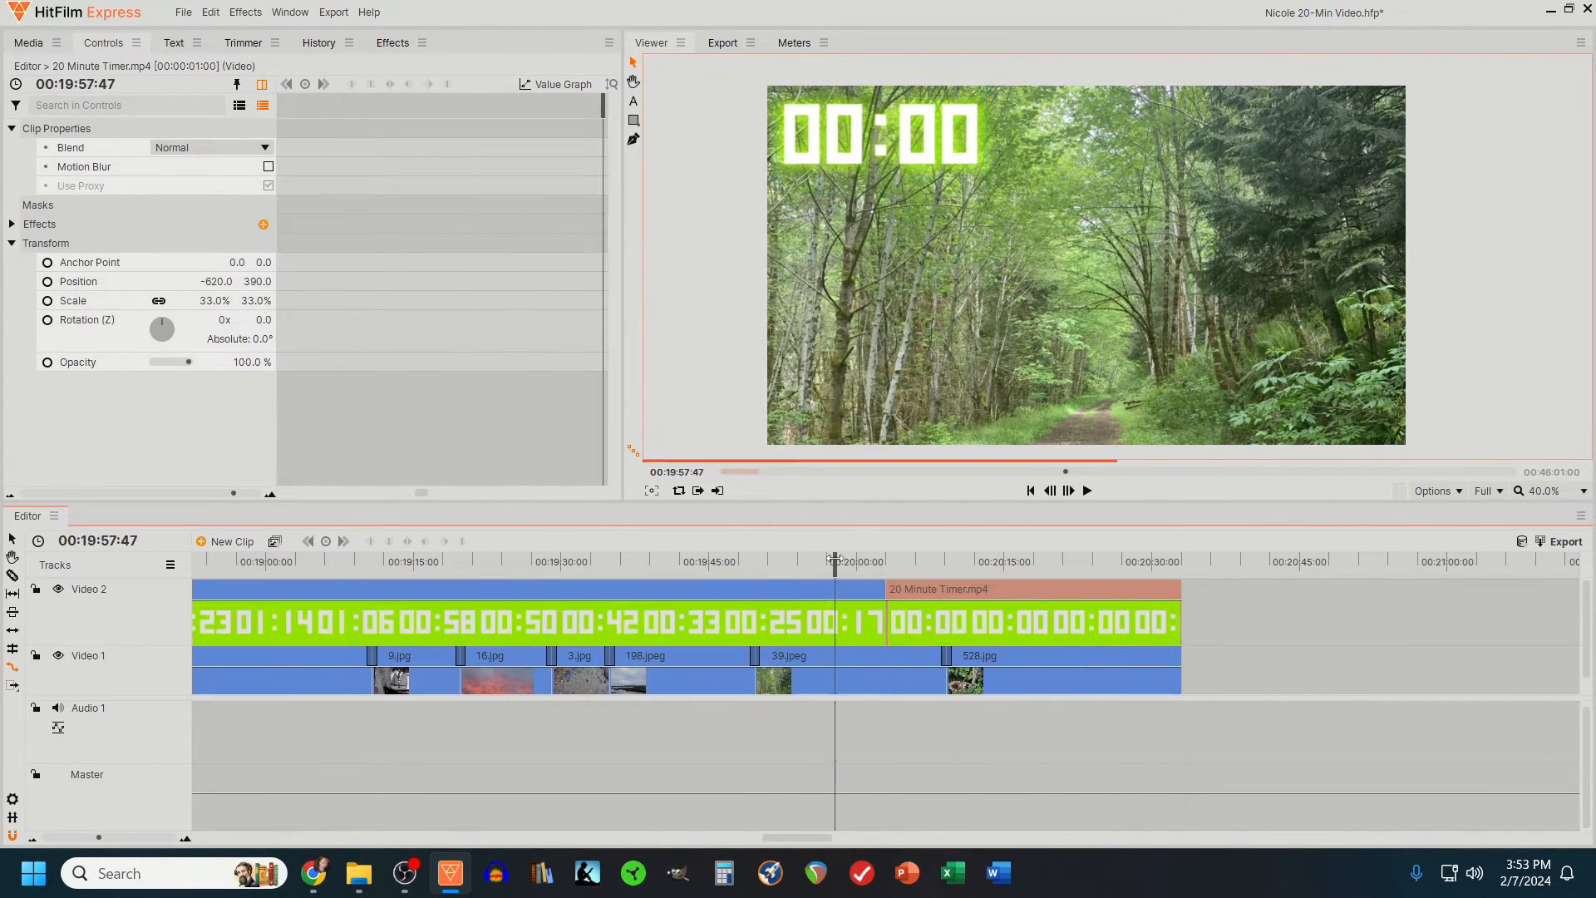
left_click(1087, 490)
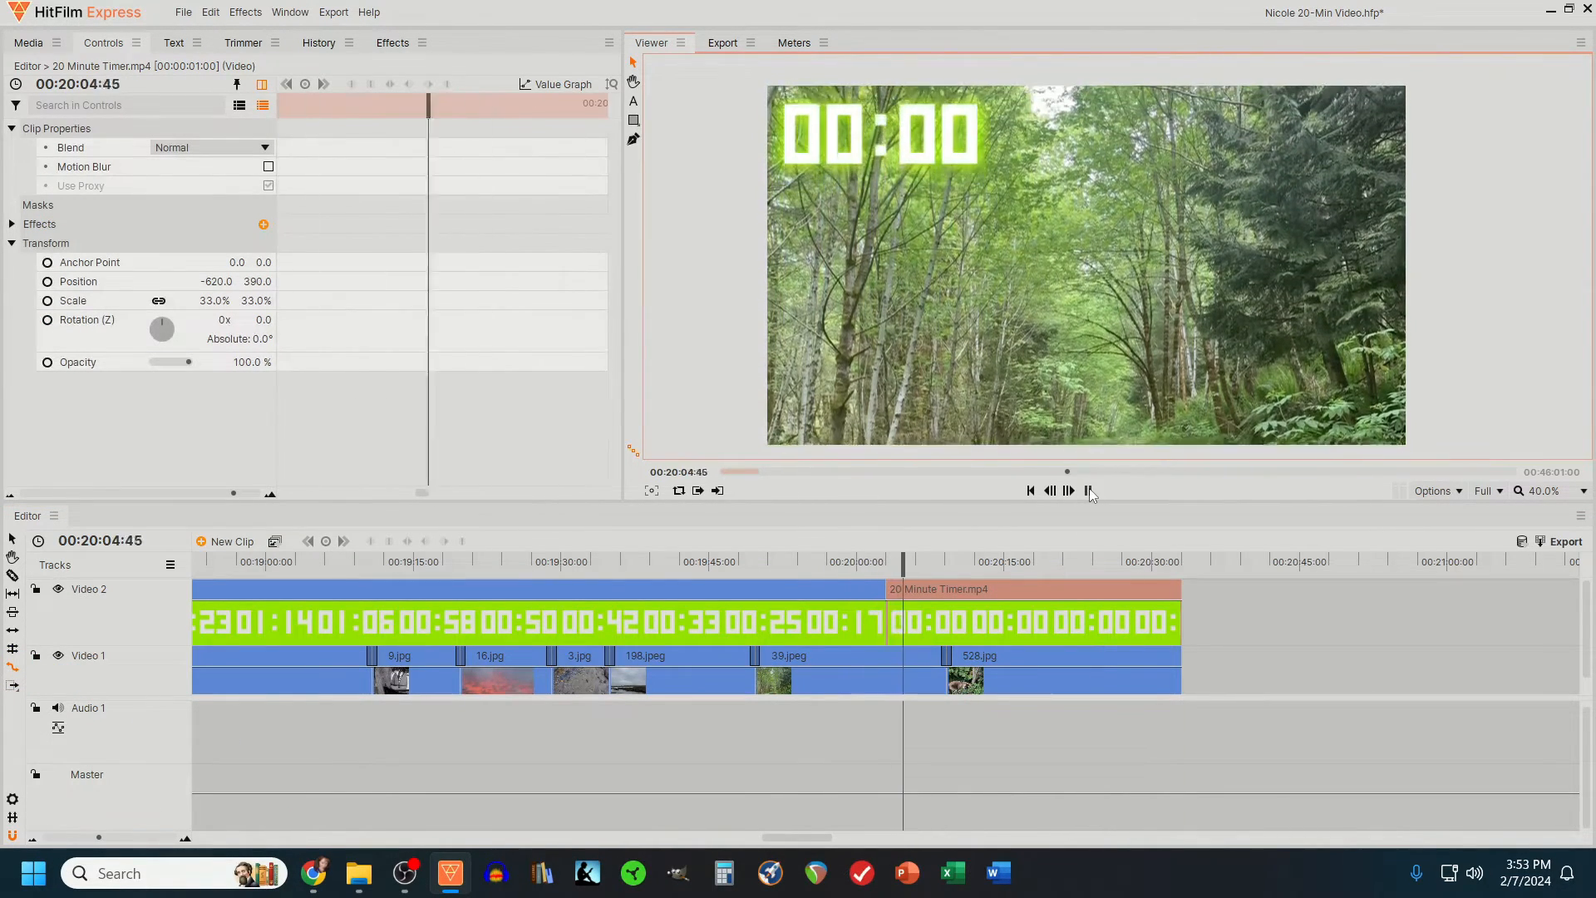
- Enlarge the video track area of the timeline by lowering the divider above Audio 1
left_click(67, 698)
left_click_drag(66, 698, 65, 787)
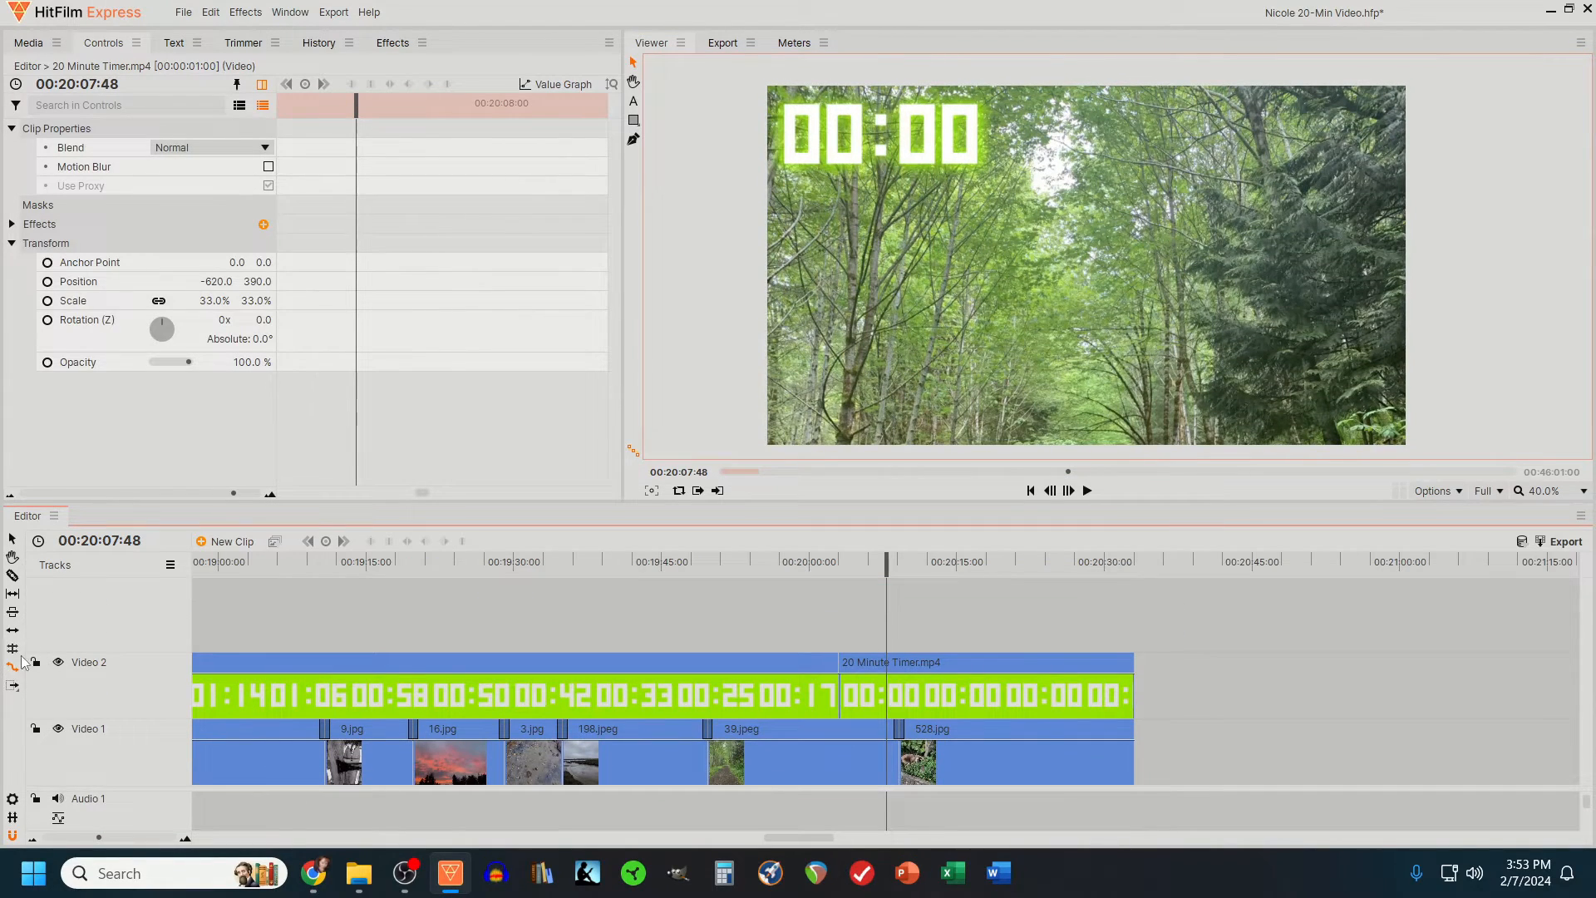
- Insert a video track above Video 2 and add the text "Thank you for watching!" at 00:20:01:05
right_click(116, 665)
left_click(142, 677)
left_click_drag(843, 561, 820, 562)
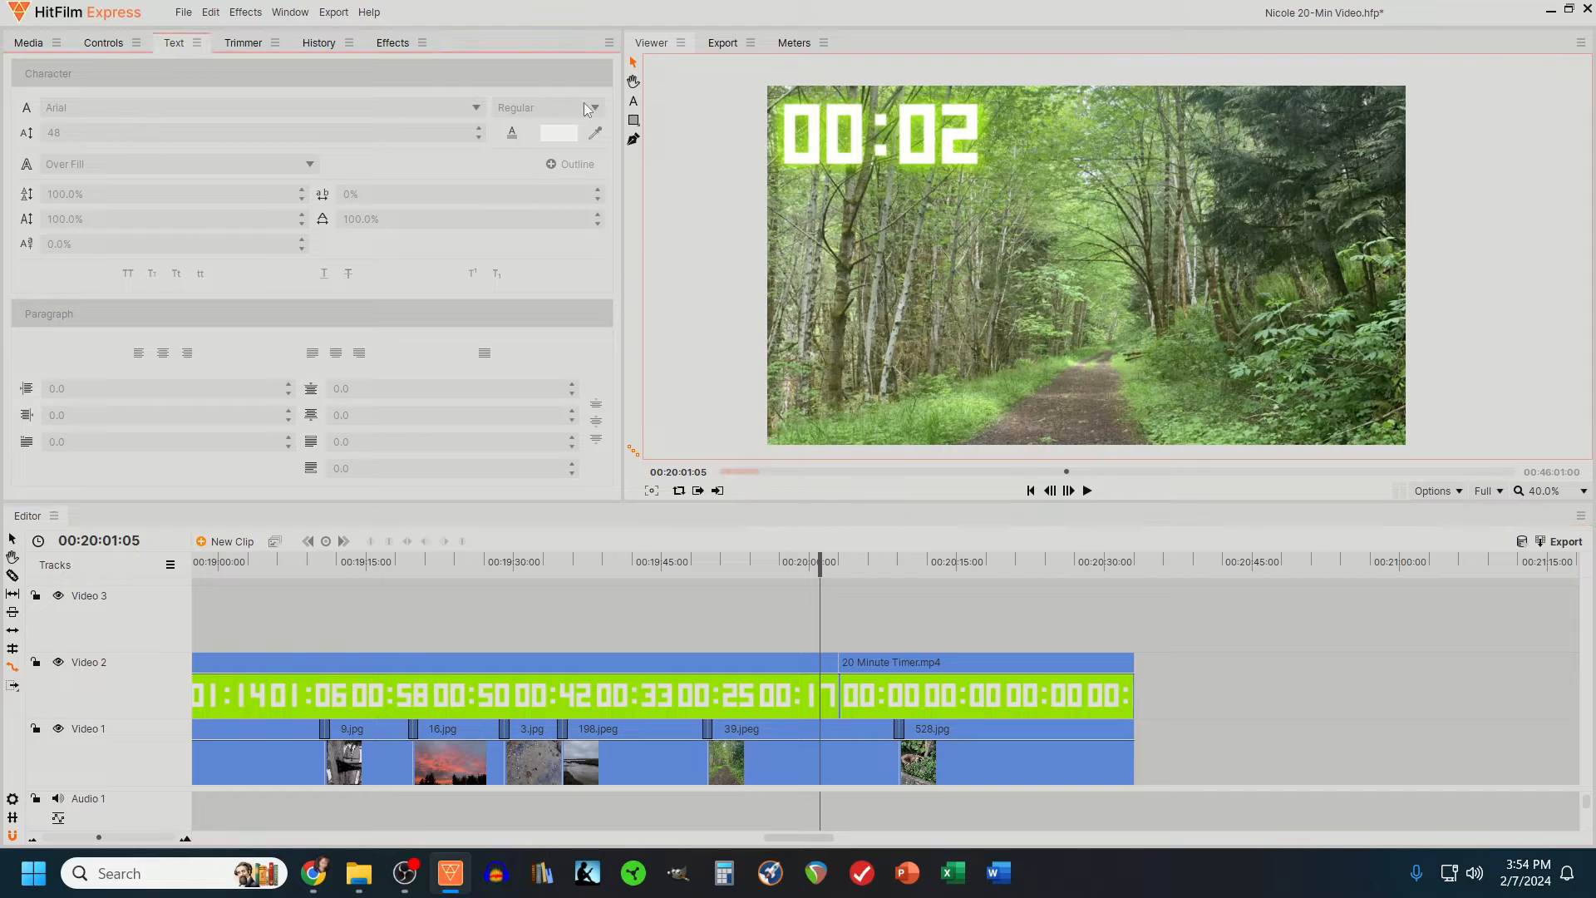
left_click(634, 104)
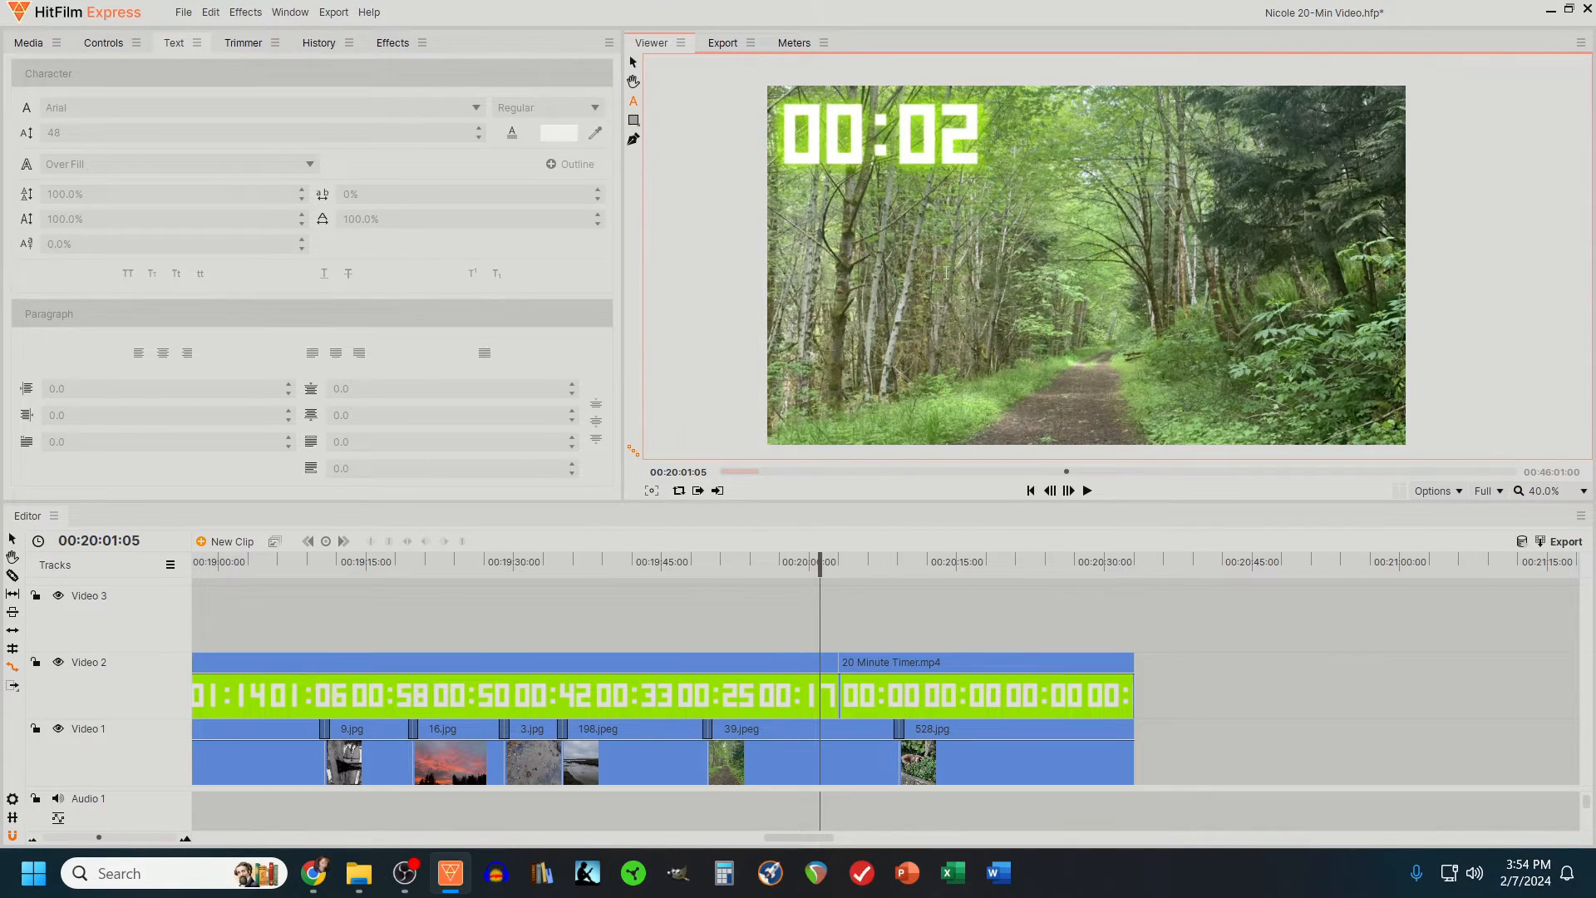
left_click(945, 272)
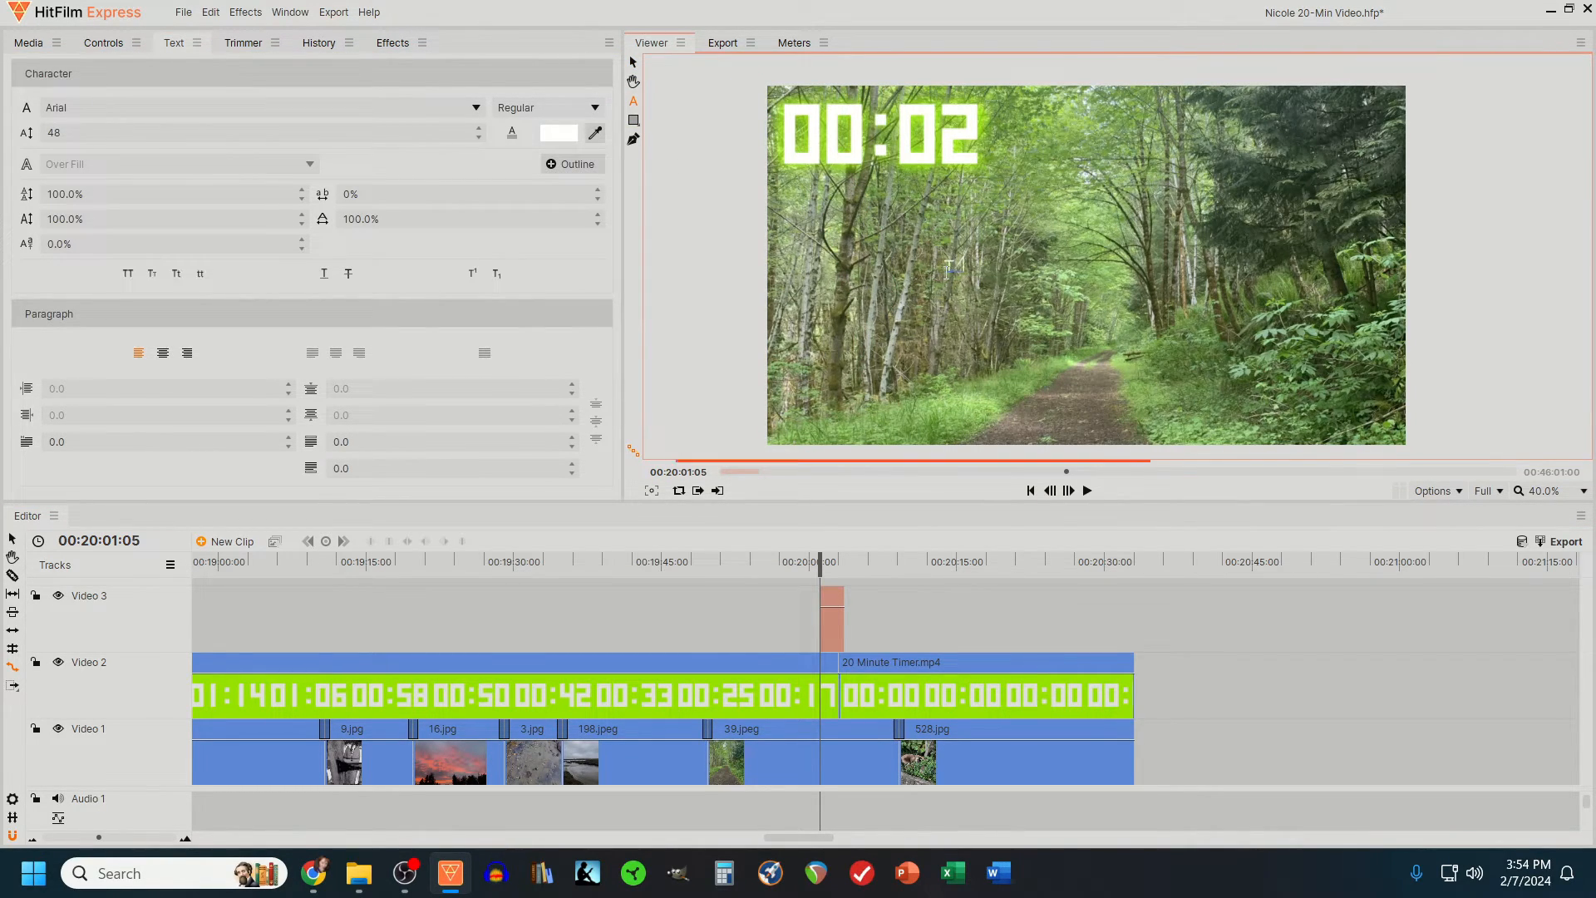
type("Thank you for watching!")
- Set the whole thank-you text to font size 200 and centre-align it
key("ctrl+a")
double_click(142, 136)
type("100")
double_click(142, 135)
type("200")
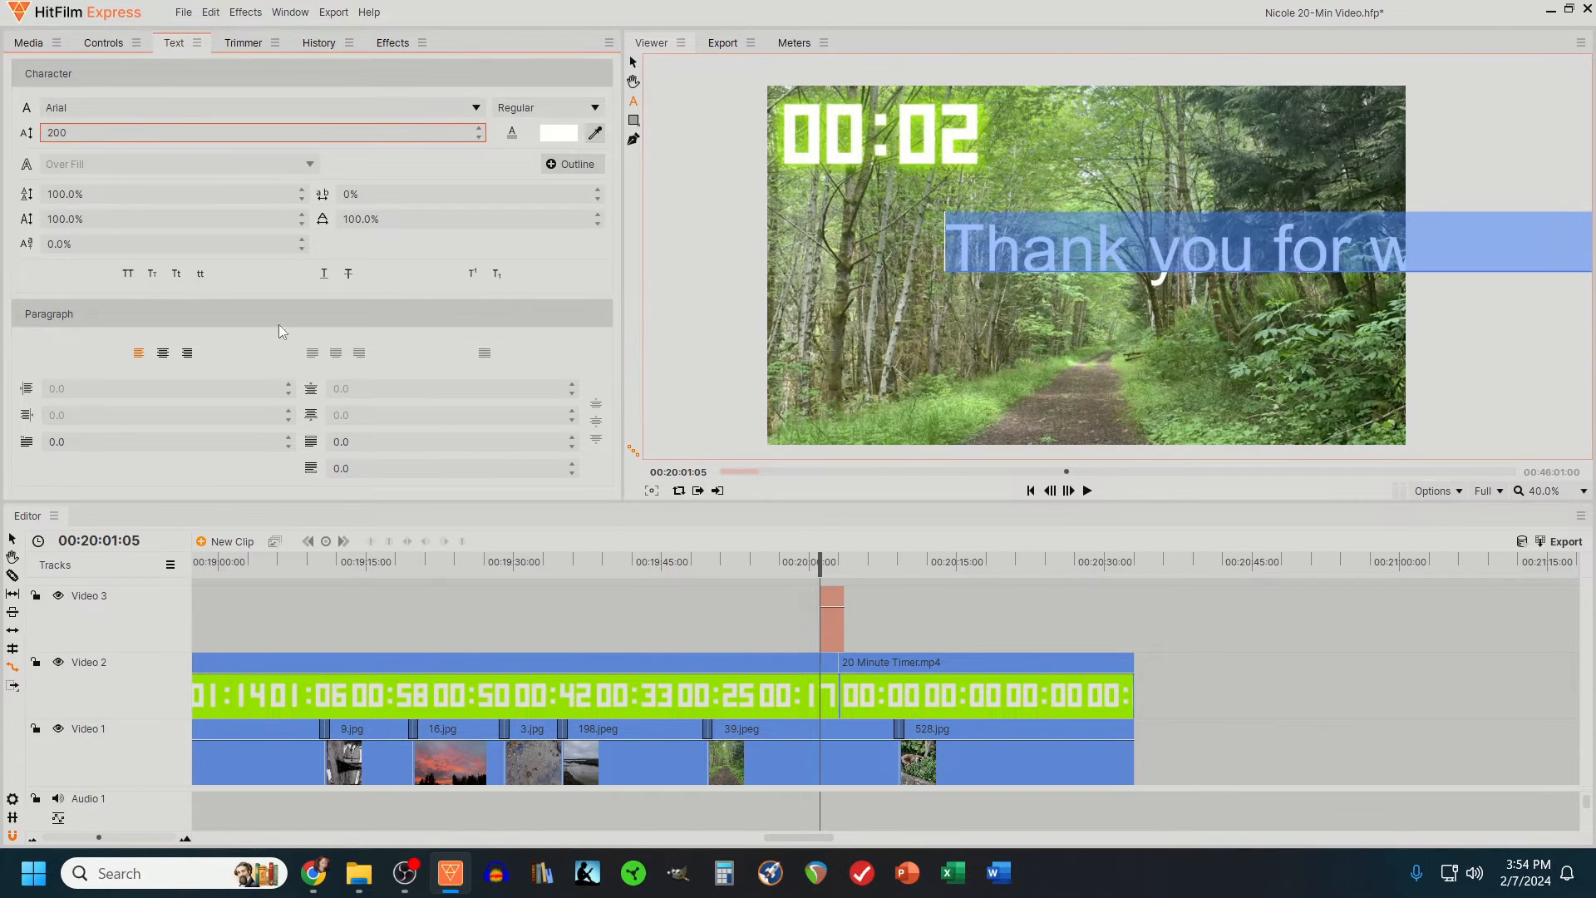
left_click(165, 354)
- Set the thank-you text clip's horizontal position to 0
left_click(103, 43)
left_click(227, 223)
type("0")
key("Return")
- Try the thank-you text at size 228 in a decorative font with a shifted vertical position
left_click(178, 44)
left_click_drag(101, 133, 146, 135)
left_click(108, 109)
left_click(161, 287)
left_click(90, 48)
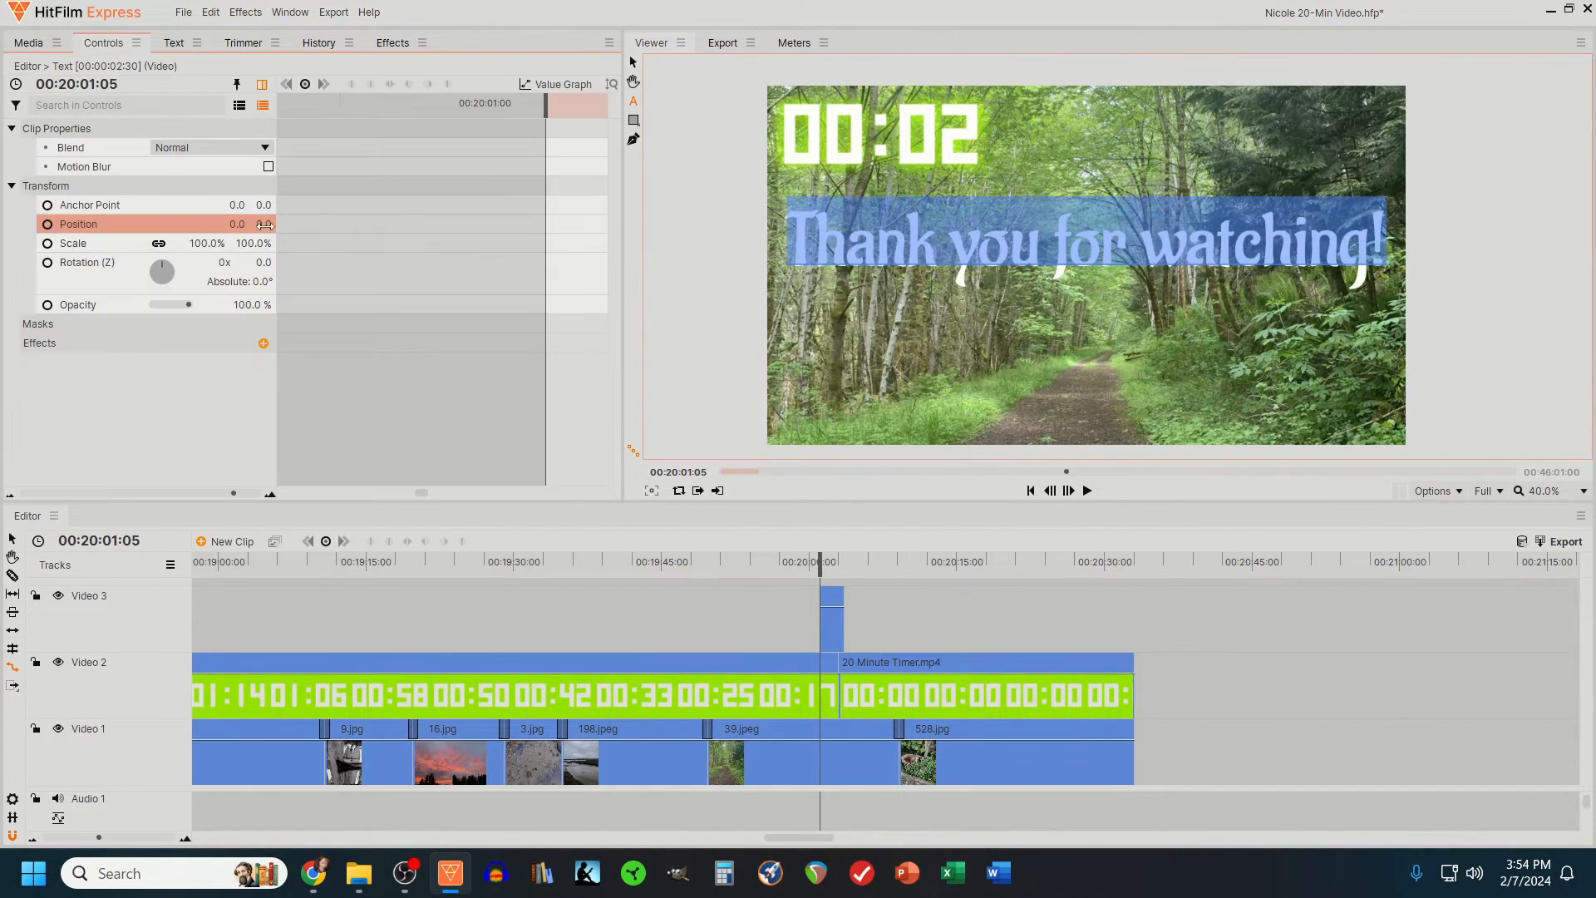
left_click_drag(262, 226, 191, 226)
- Try several other typefaces on the thank-you text, including Aneirin
left_click(168, 44)
left_click(141, 109)
left_click(152, 366)
left_click(146, 109)
left_click(138, 389)
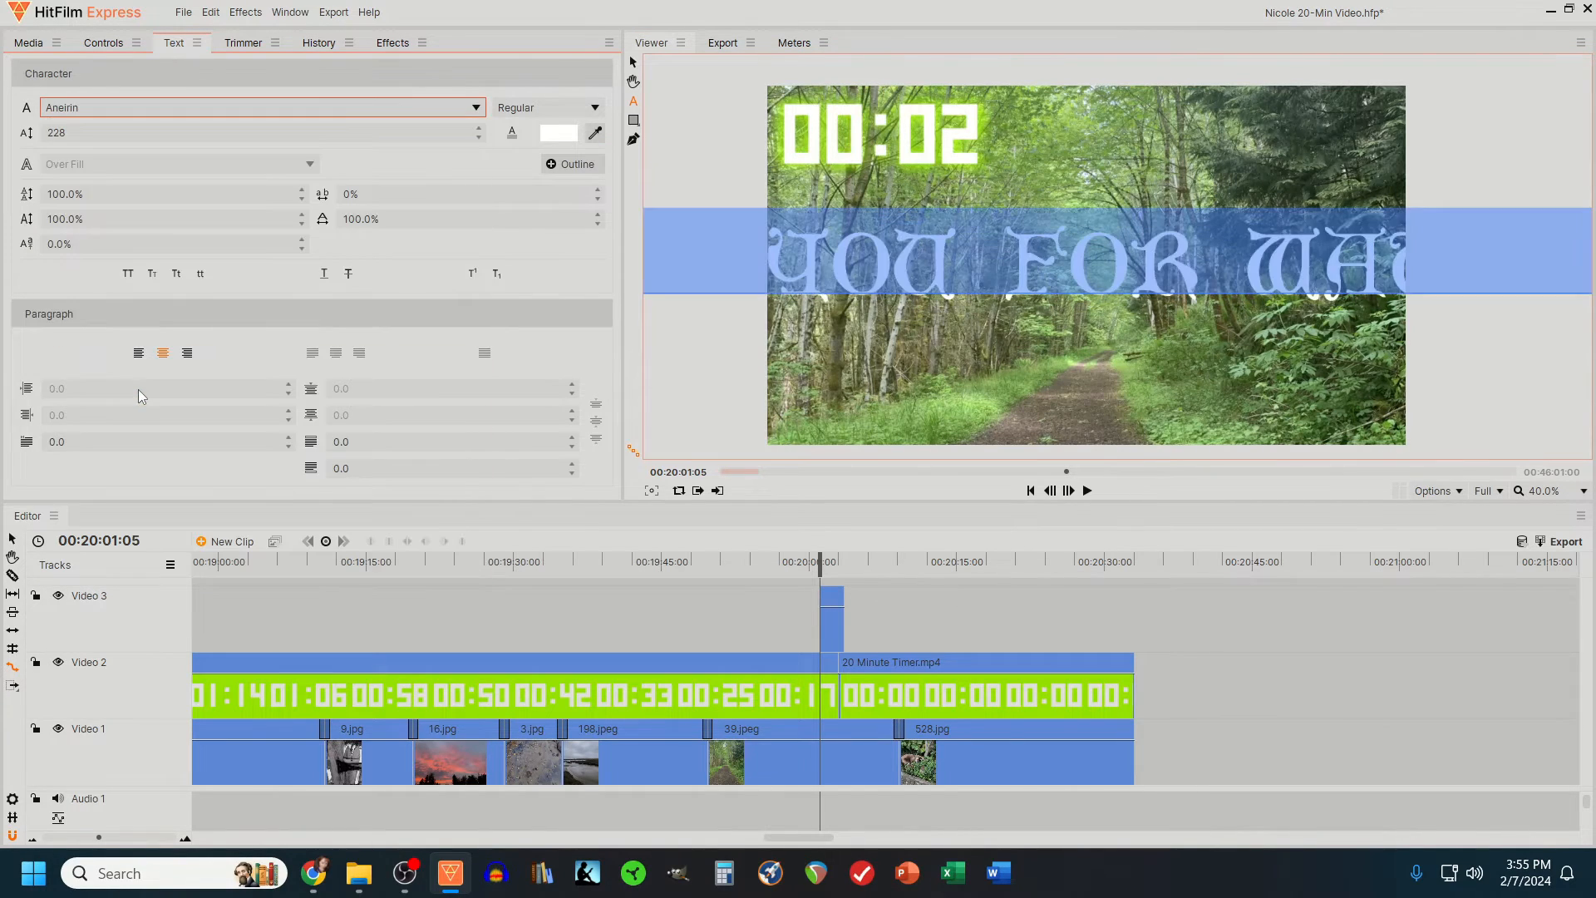
left_click(158, 109)
left_click(236, 431)
left_click(166, 109)
left_click(158, 460)
- Set the thank-you text to Bookman Old Style in a bold style and its vertical position to 29
left_click(158, 109)
left_click(163, 487)
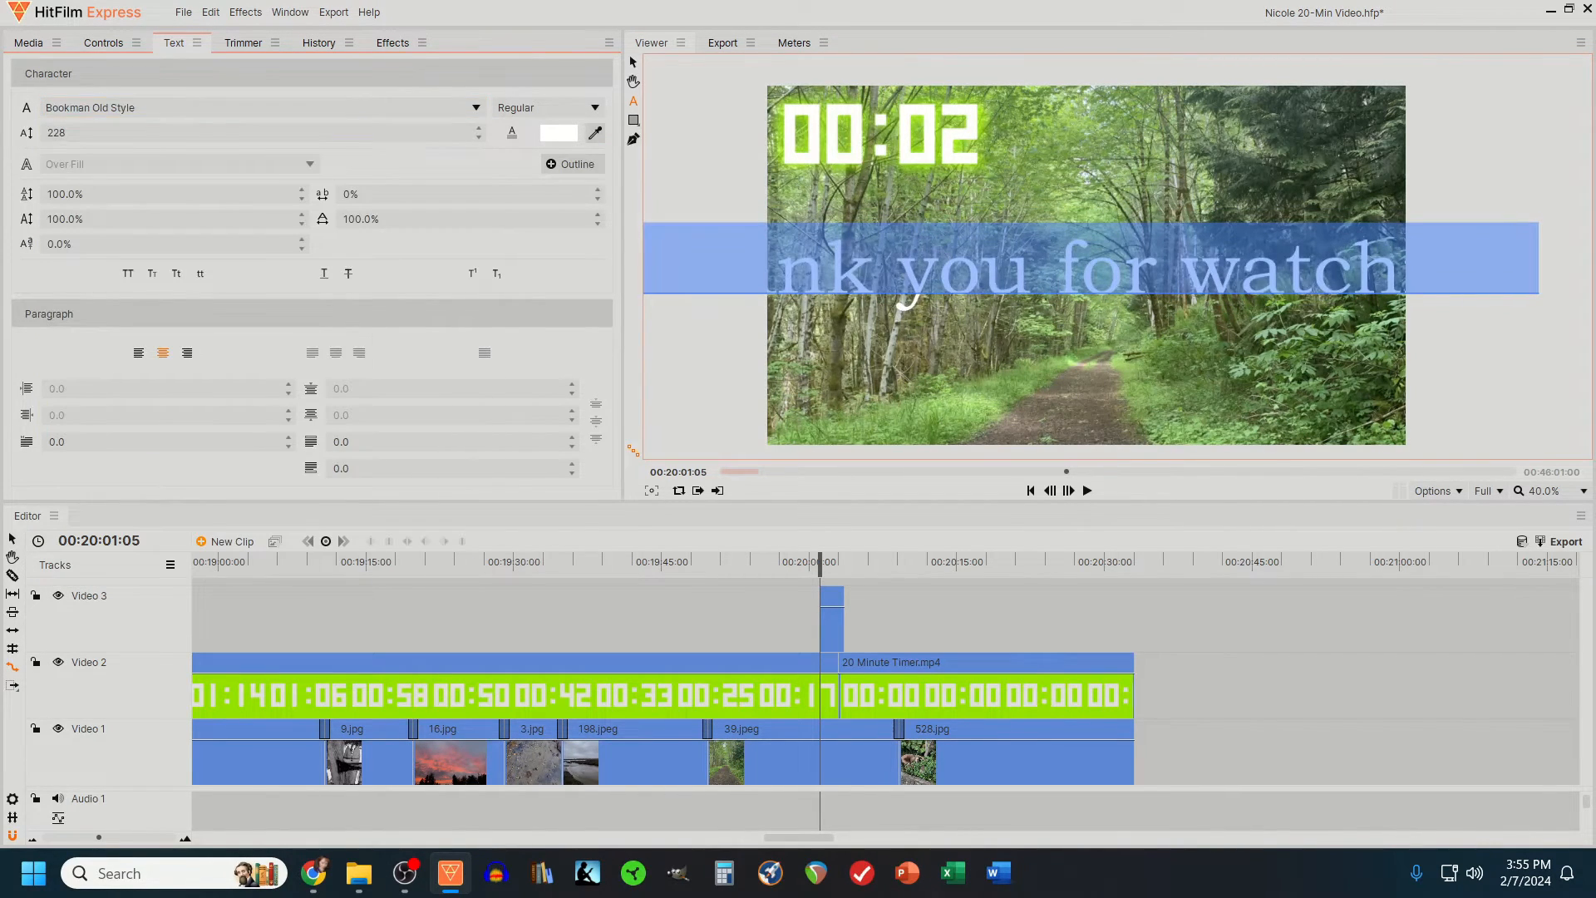
left_click(549, 107)
left_click(532, 129)
left_click(103, 43)
left_click_drag(262, 224, 326, 224)
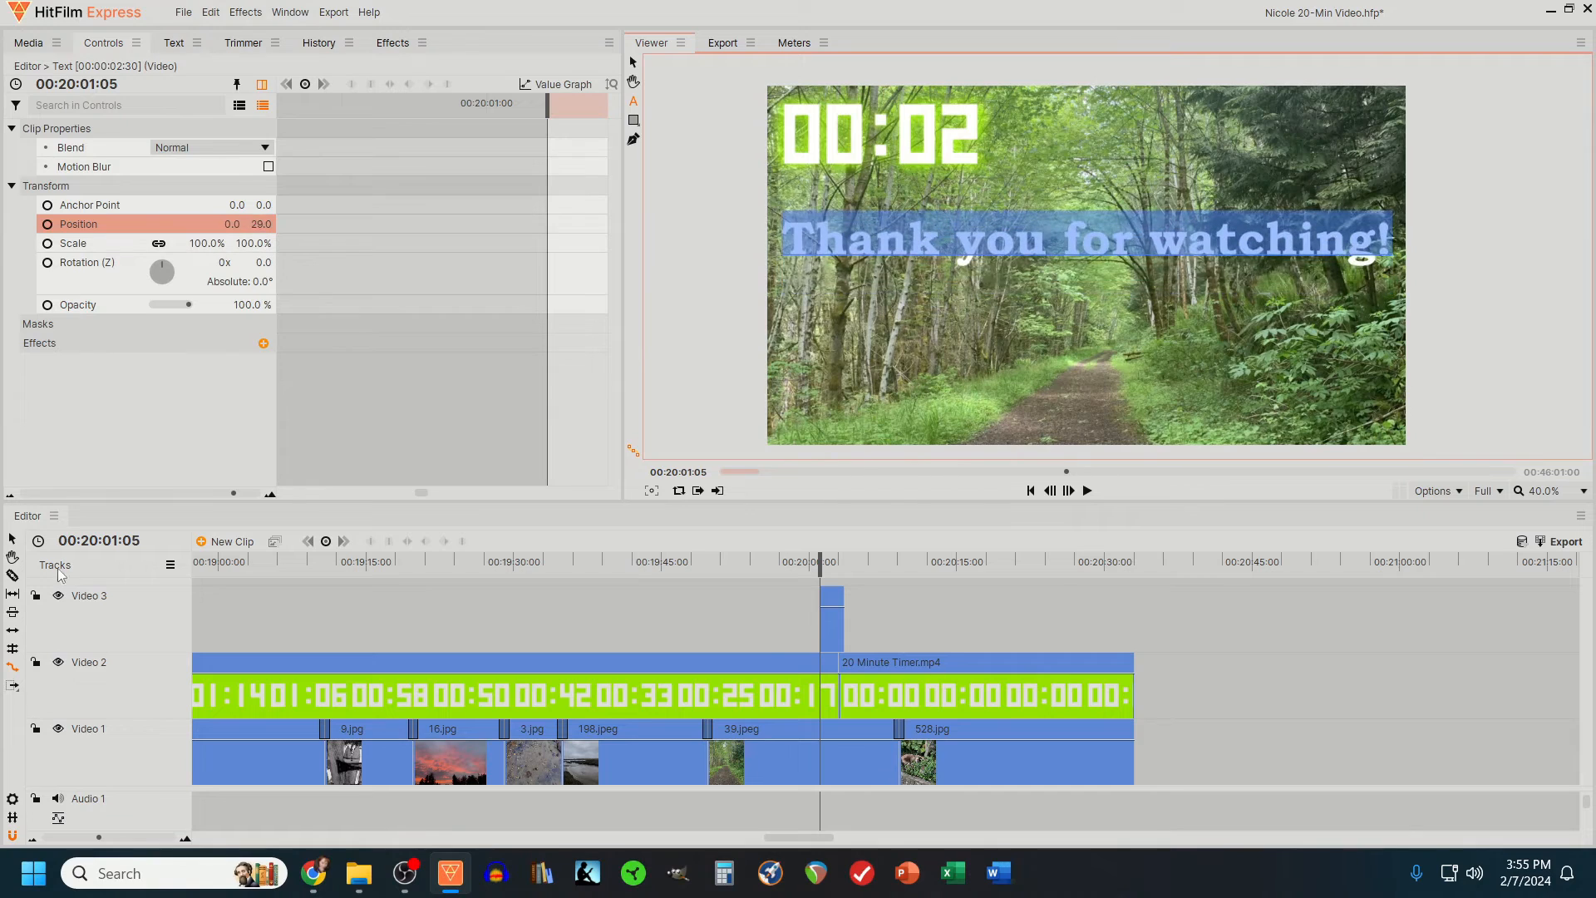
- Move the text clip to start with the final 00:00 timer segment and extend it to the end of the last photo
left_click(13, 538)
left_click_drag(831, 623, 849, 623)
left_click_drag(861, 611, 1134, 611)
left_click(859, 564)
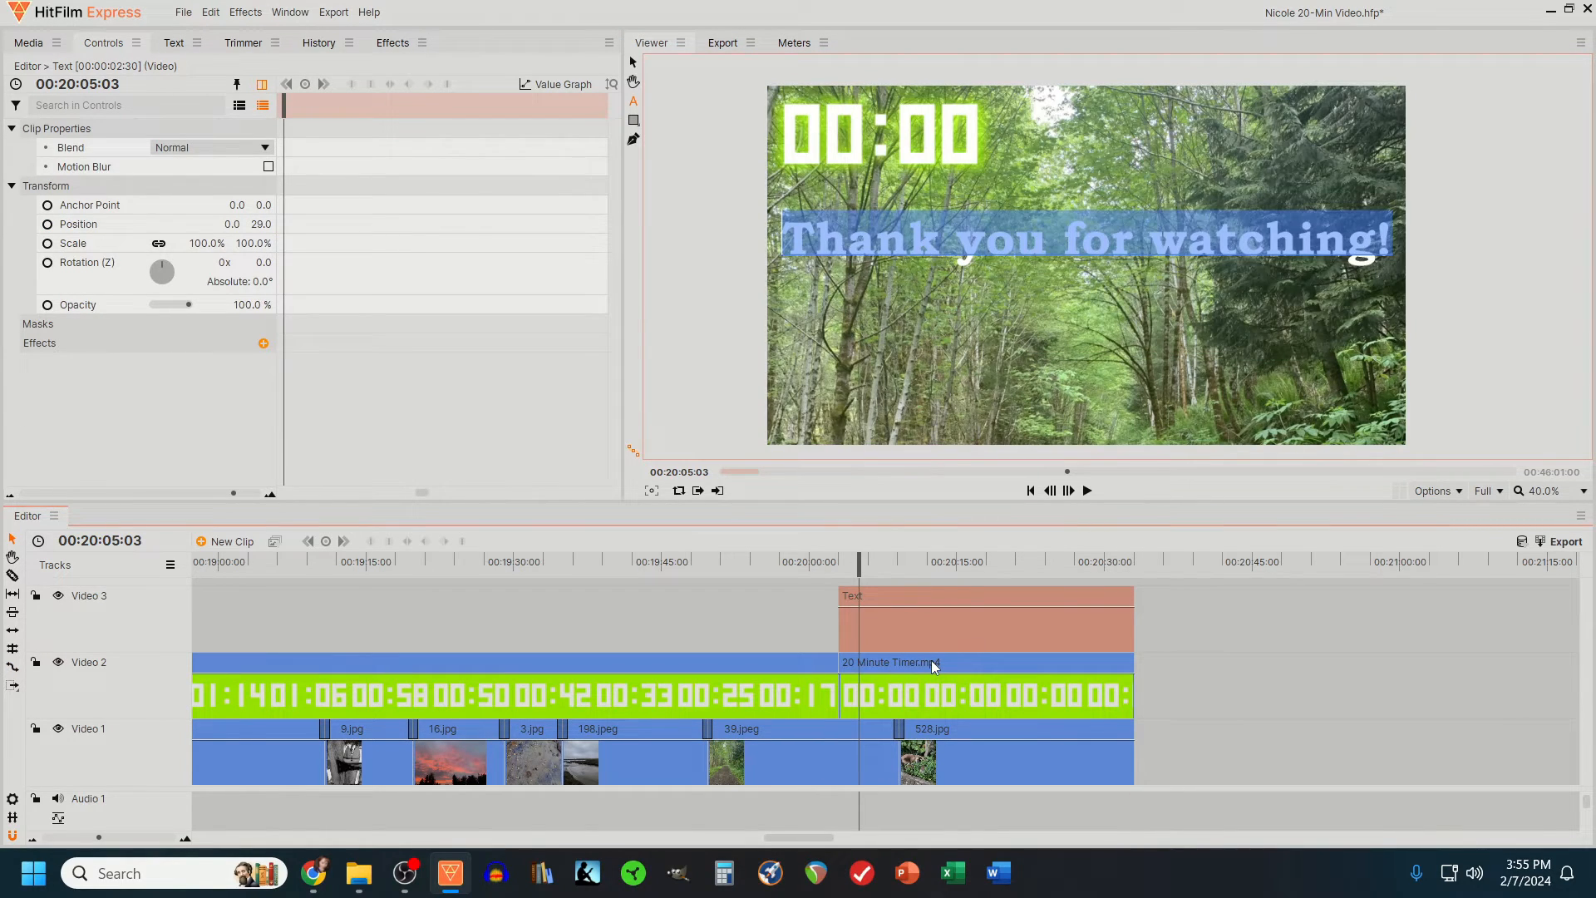
- Copy the final timer segment and paste only its Drop Shadow attribute onto the text clip
left_click(931, 660)
right_click(930, 663)
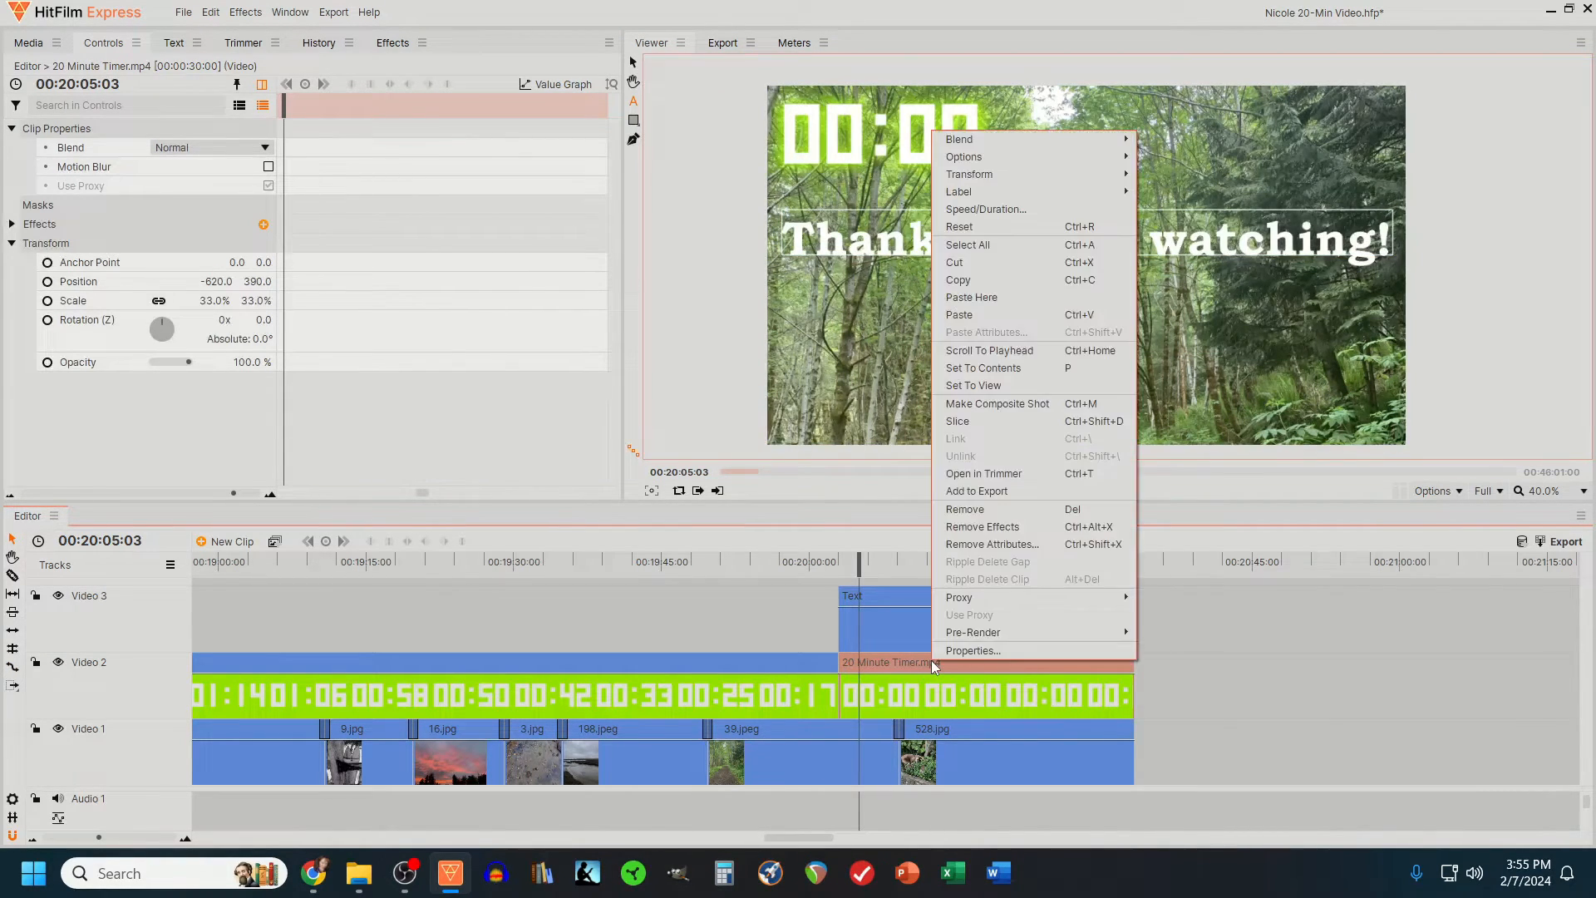
left_click(975, 281)
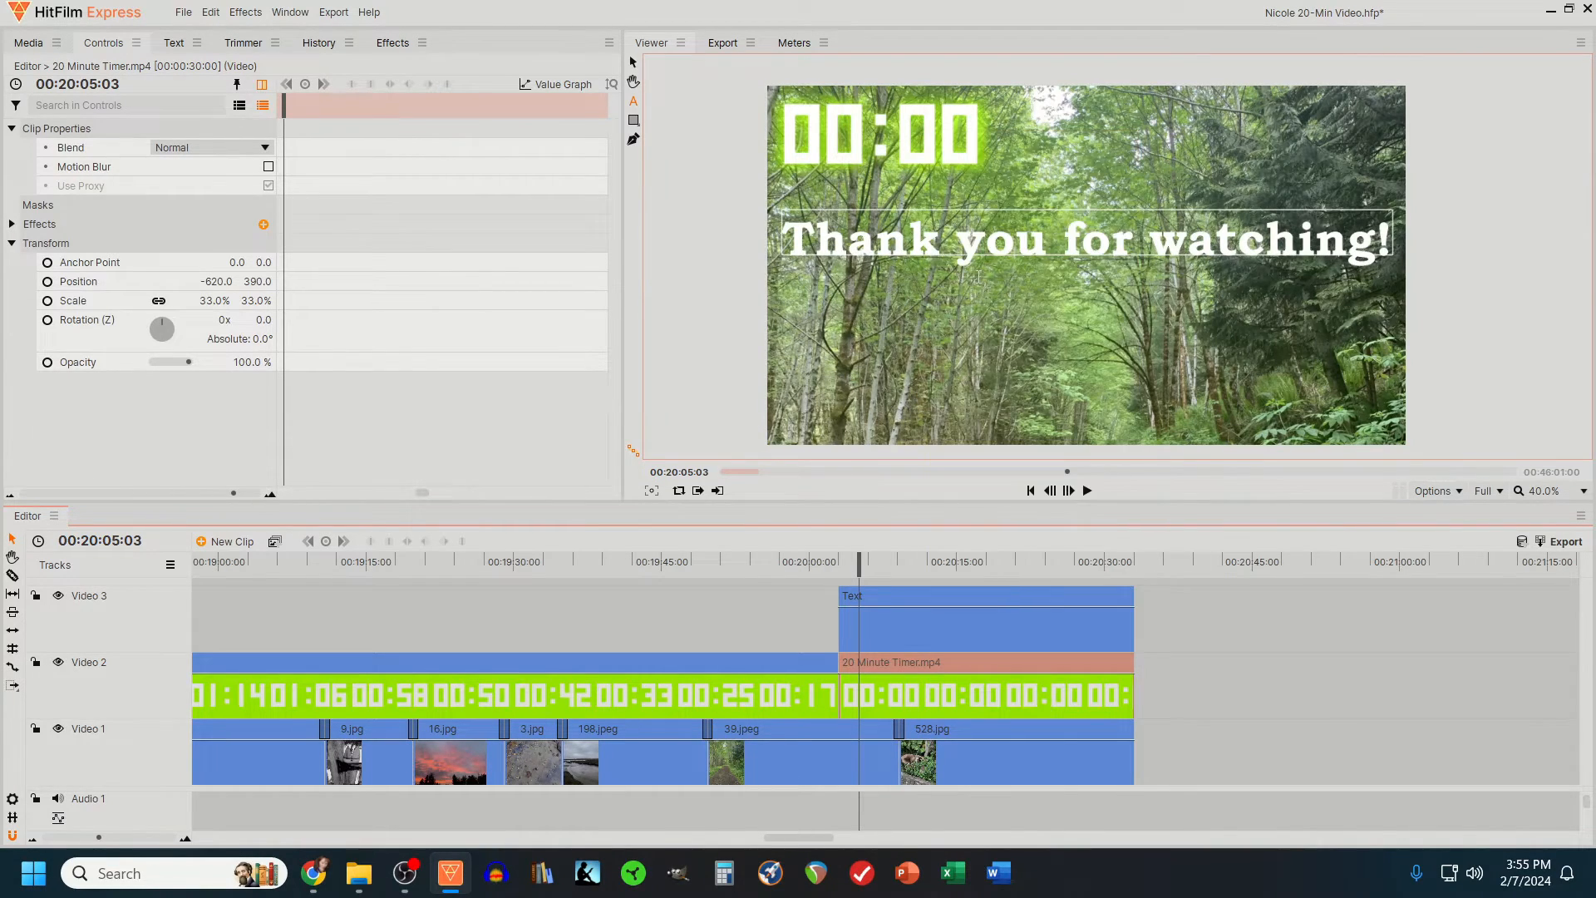
left_click(956, 597)
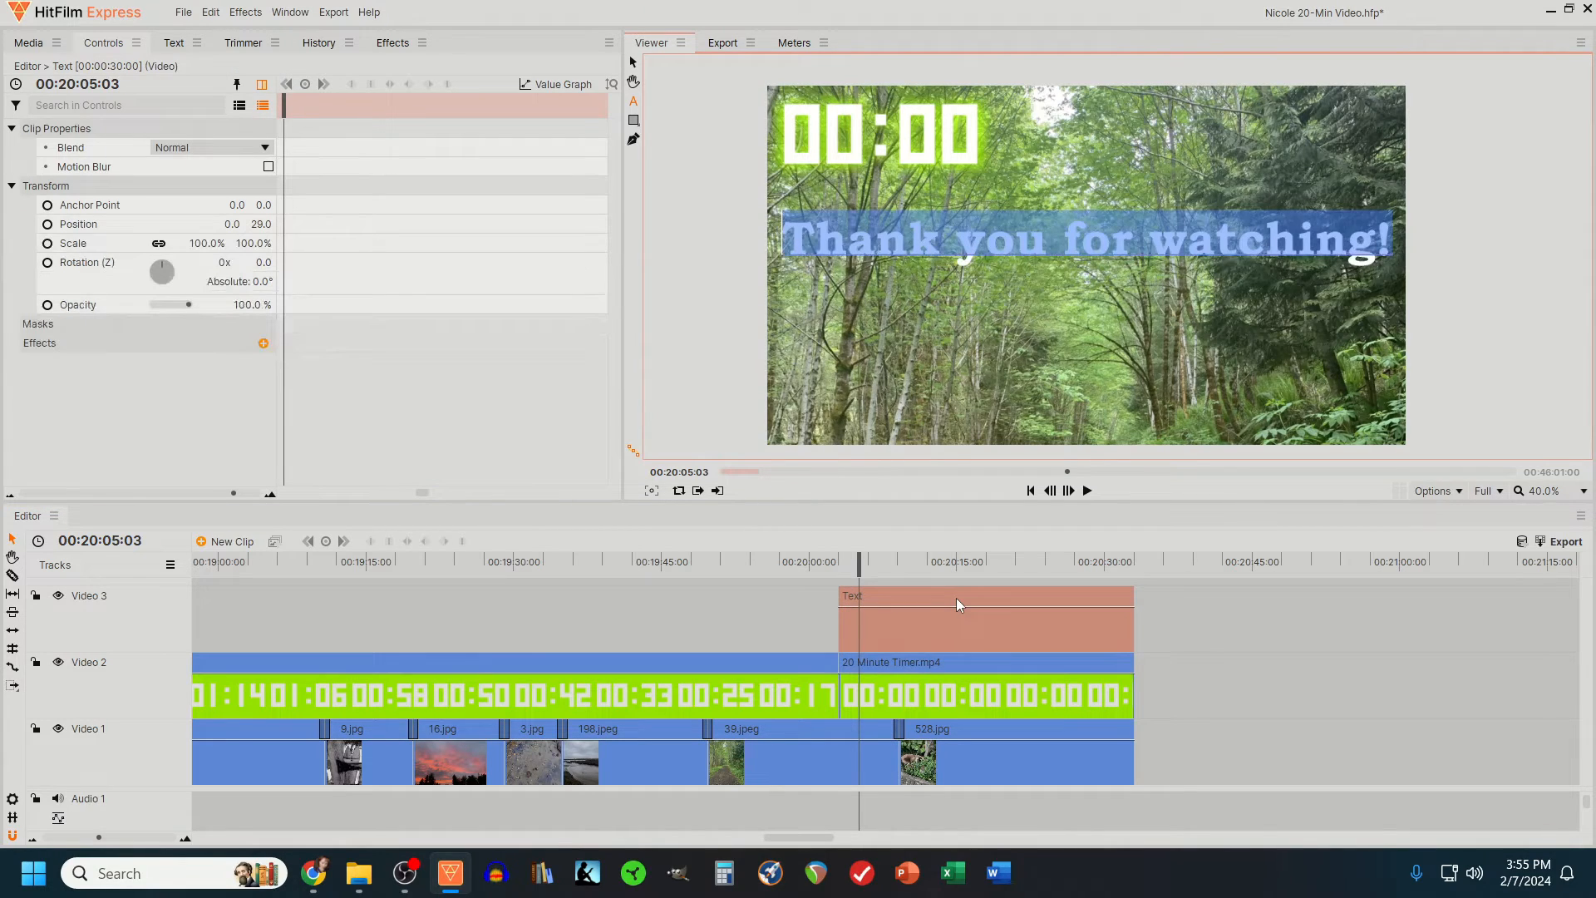
right_click(956, 596)
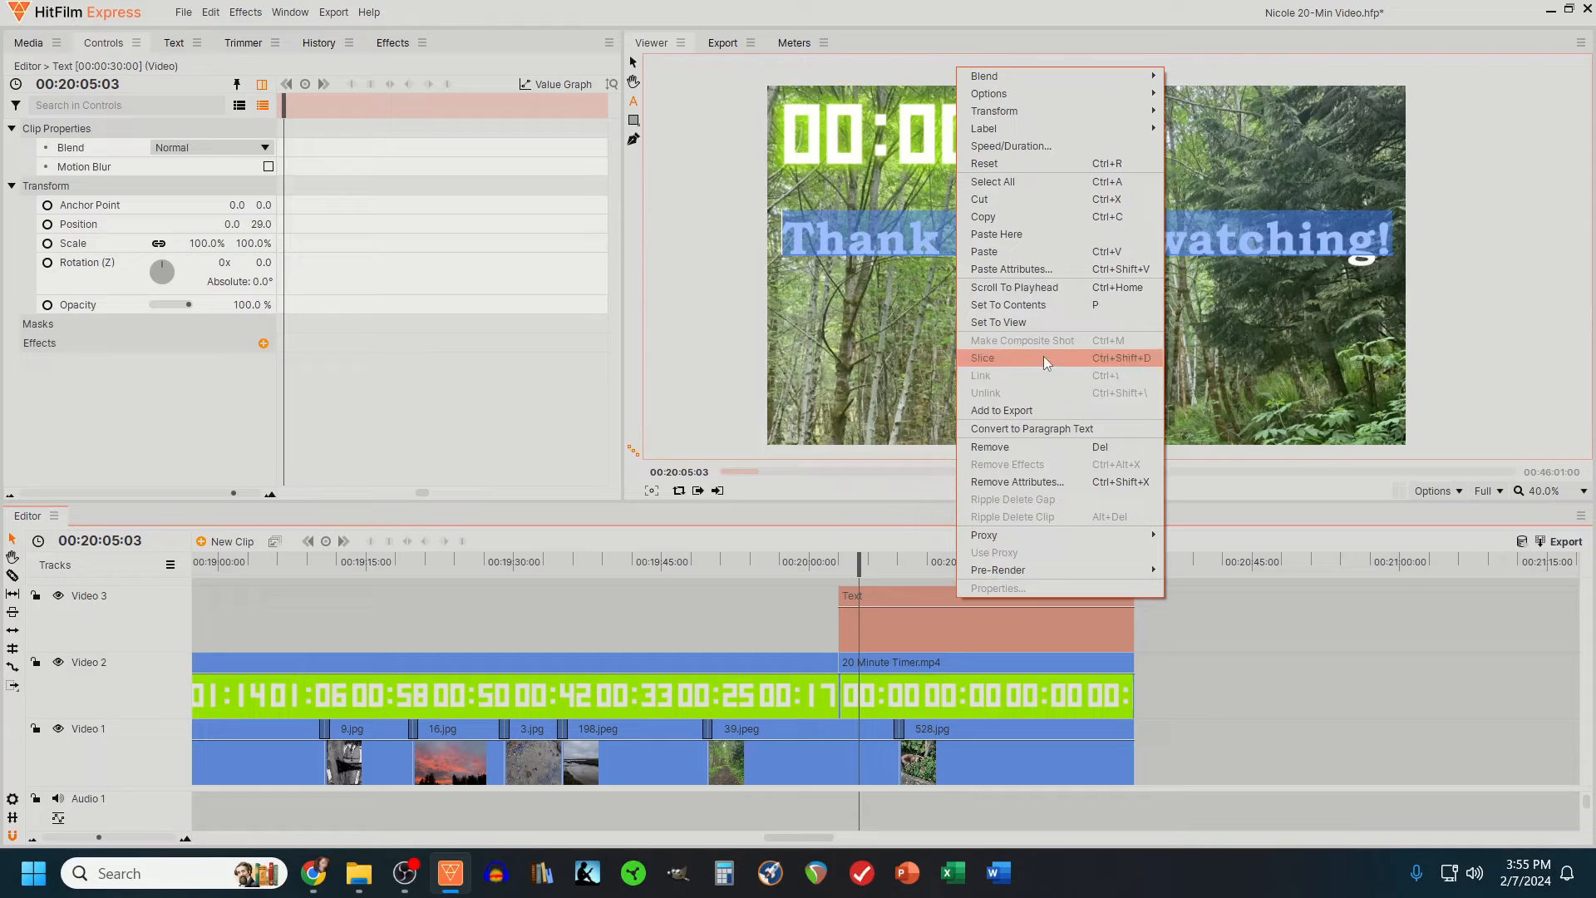
left_click(1004, 271)
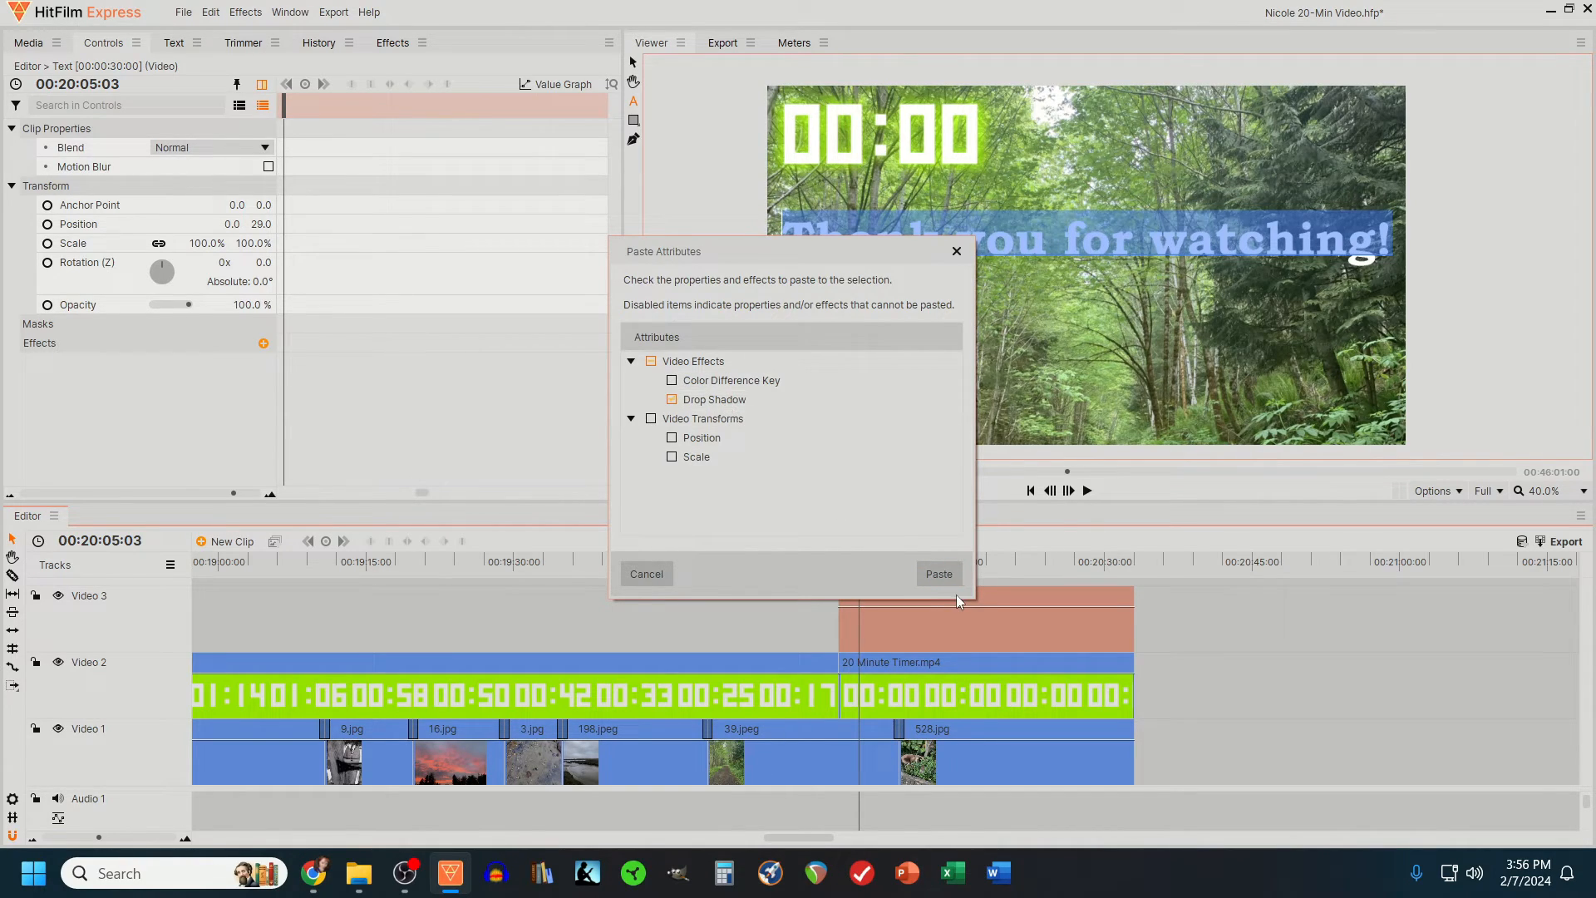
left_click(933, 574)
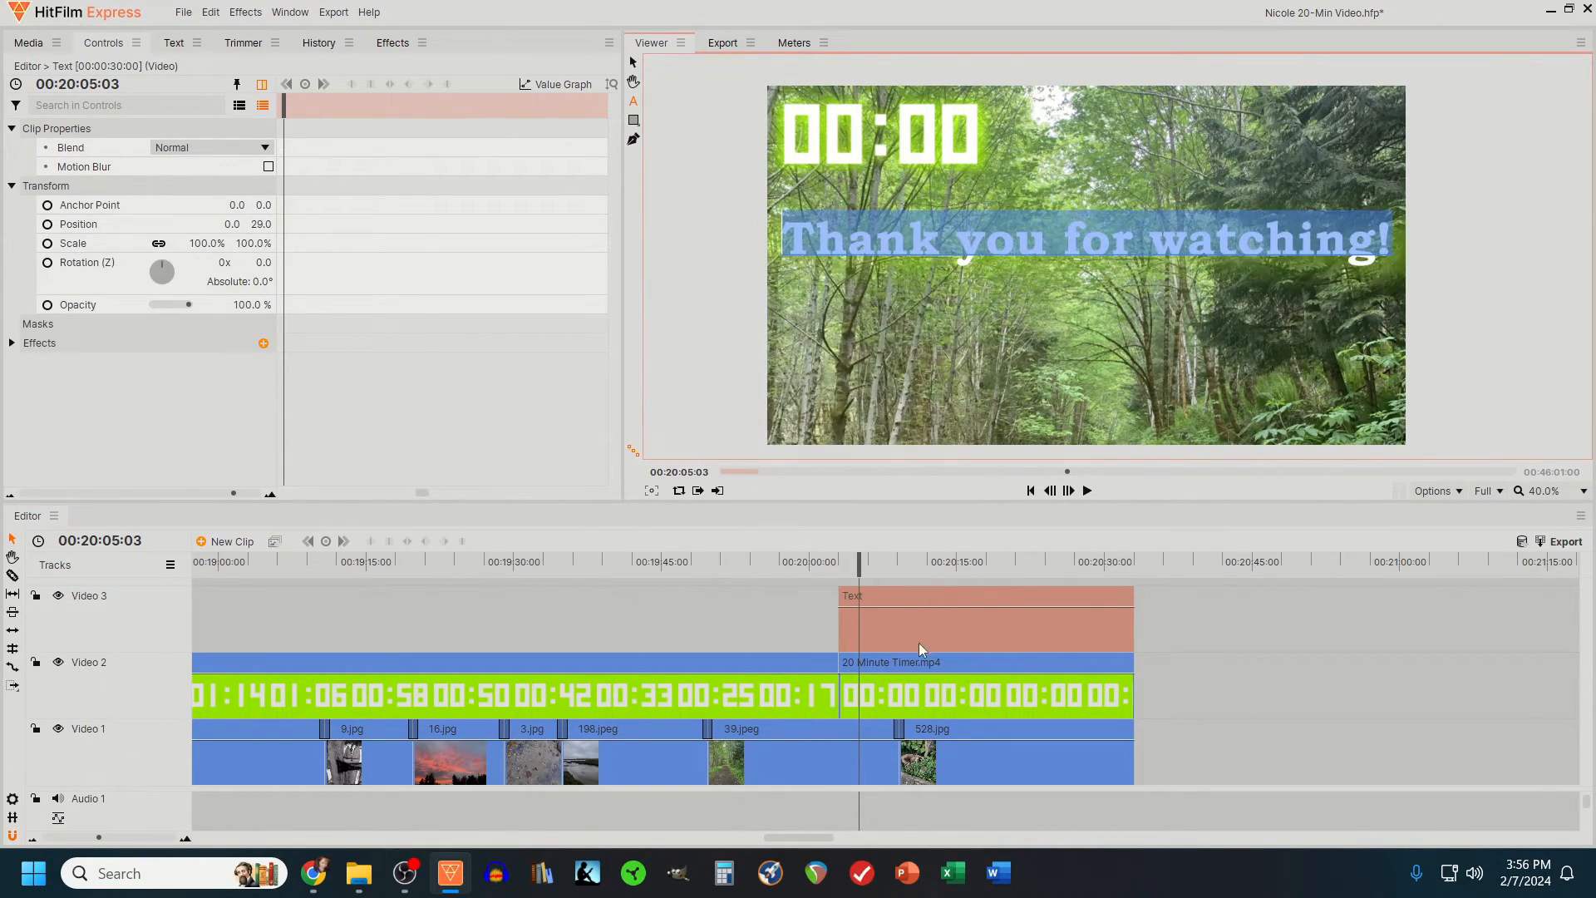
- Add a Linear Wipe transition to the start of the text clip and lengthen it over about the clip's first half
left_click(921, 665)
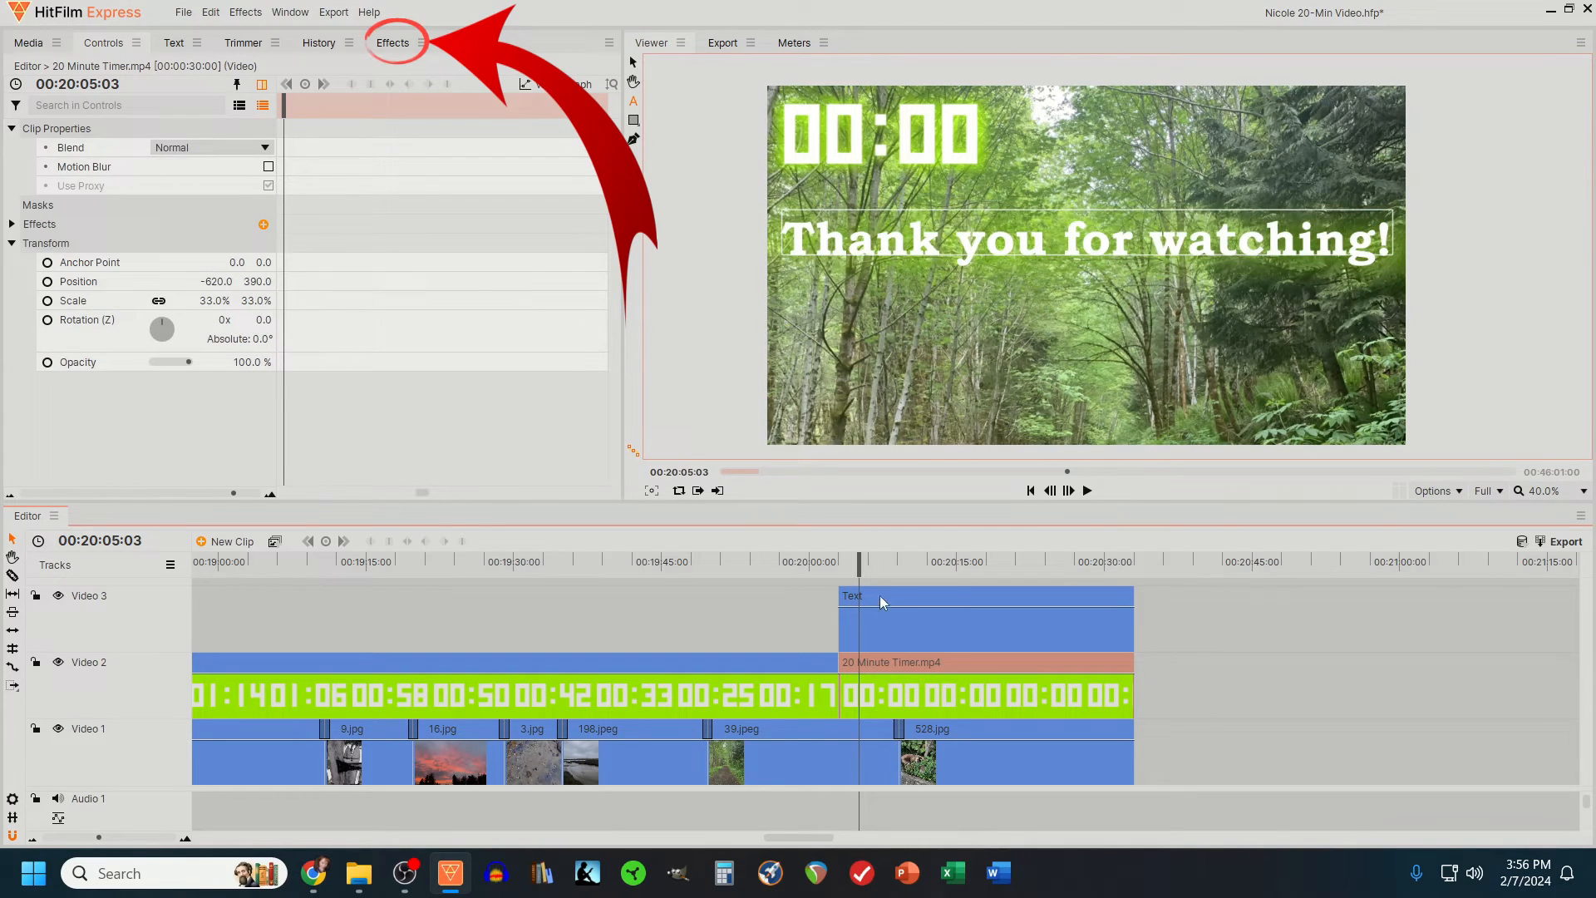
left_click(390, 43)
left_click(23, 73)
type("wipe")
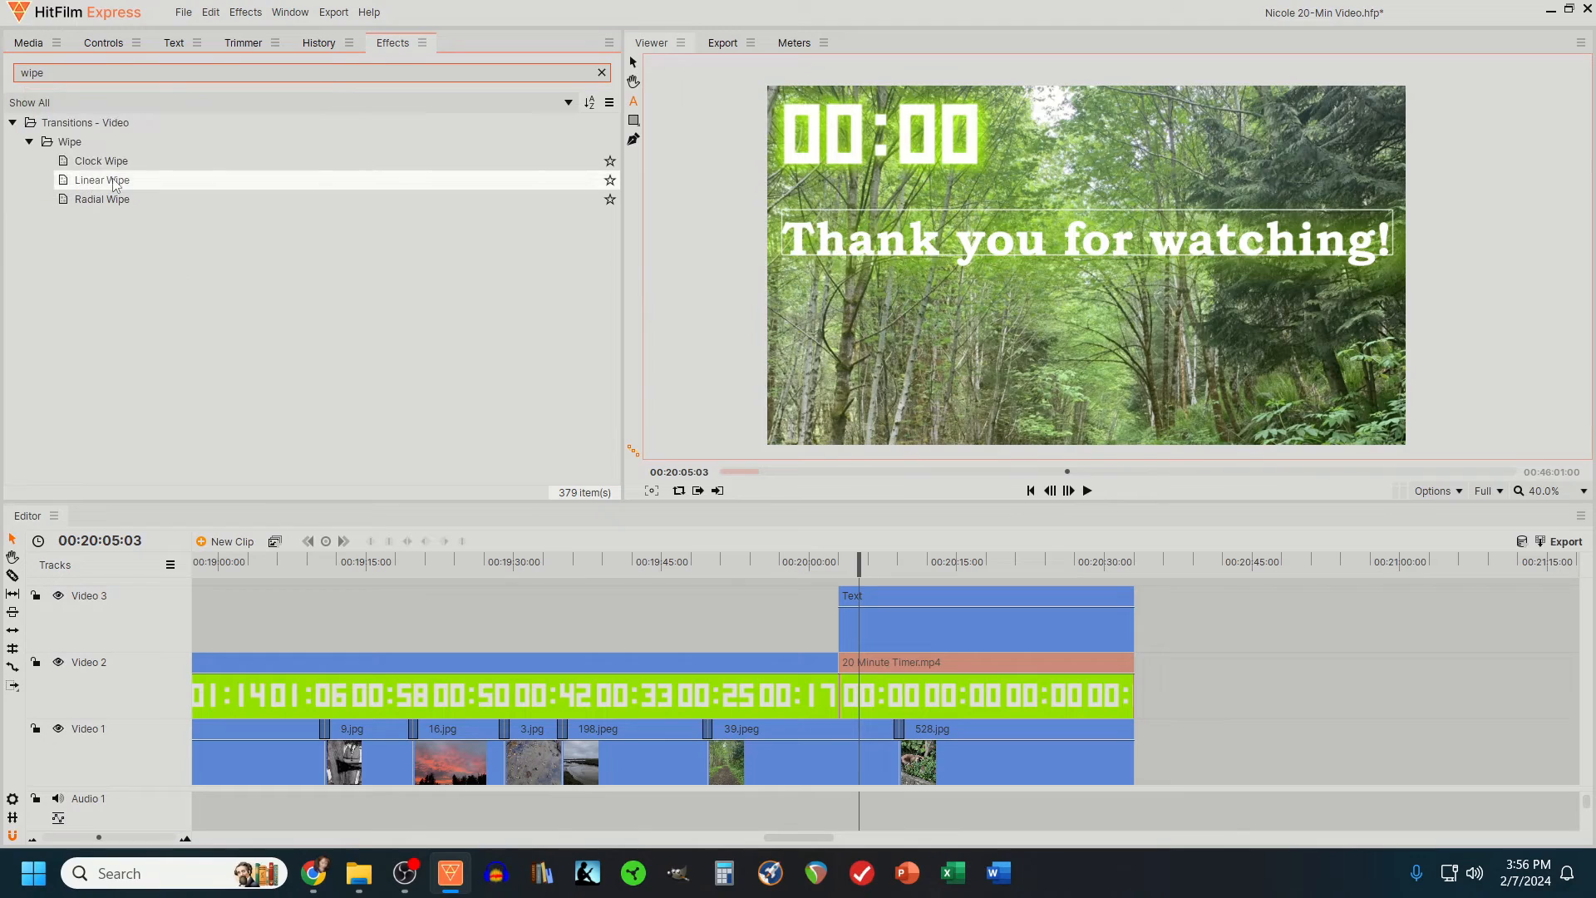
mouse_move(133, 180)
left_mouse_down()
mouse_move(865, 588)
mouse_move(851, 605)
mouse_move(1410, 600)
left_mouse_up()
scroll(851, 604, "up", 3)
left_click(34, 840)
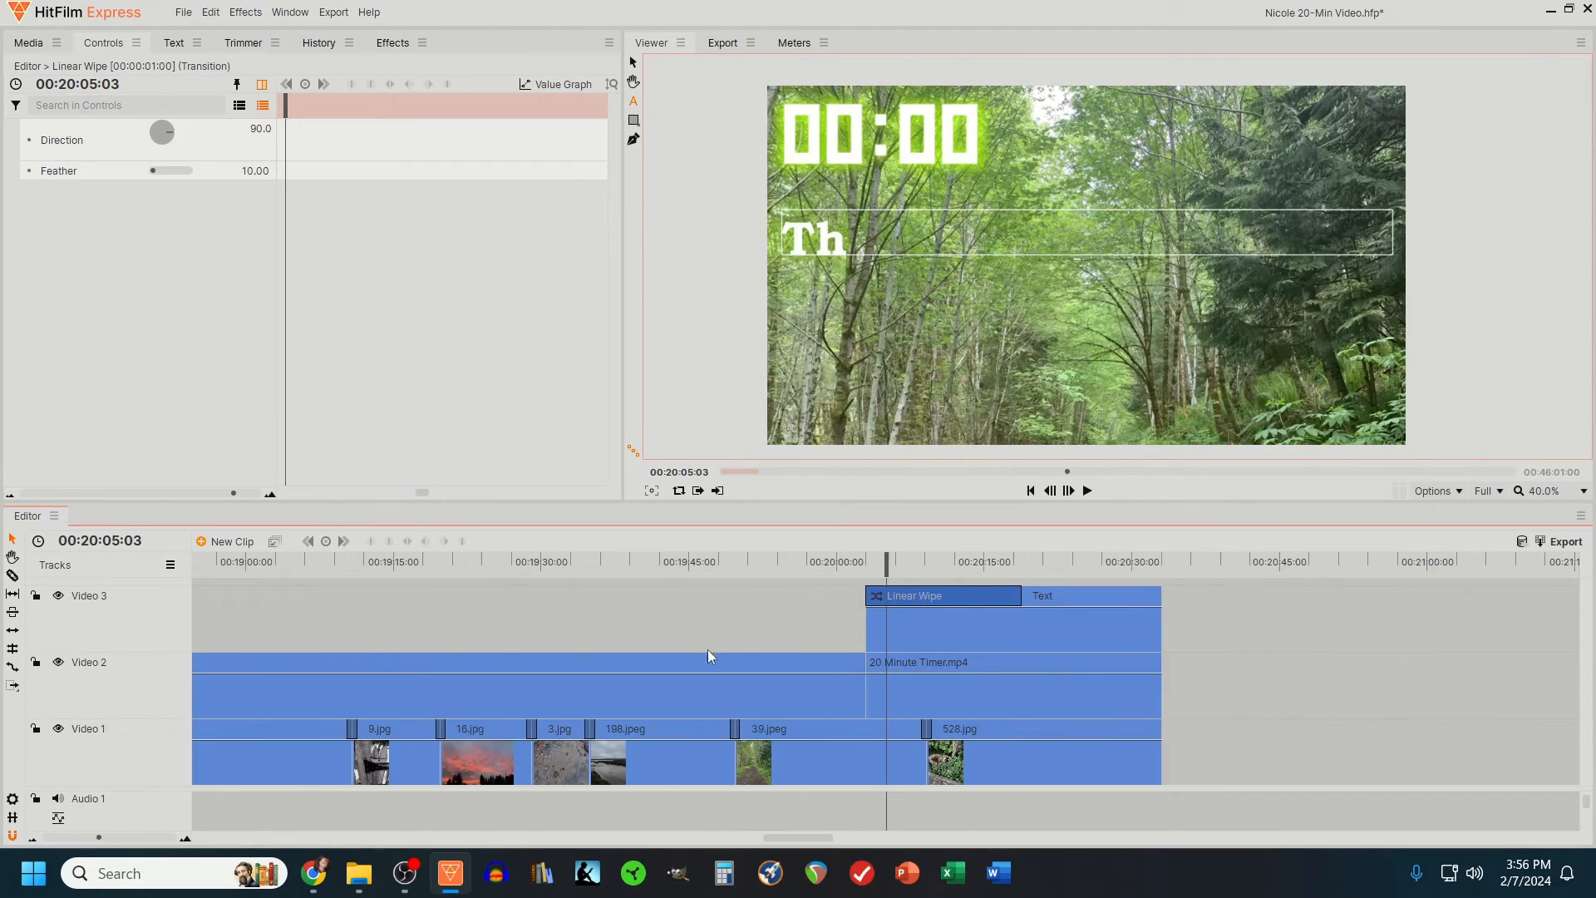
- Shorten the Linear Wipe on the text clip to end at about 00:20:15:00, previewing its speed before and after
left_click(819, 564)
left_click(1087, 492)
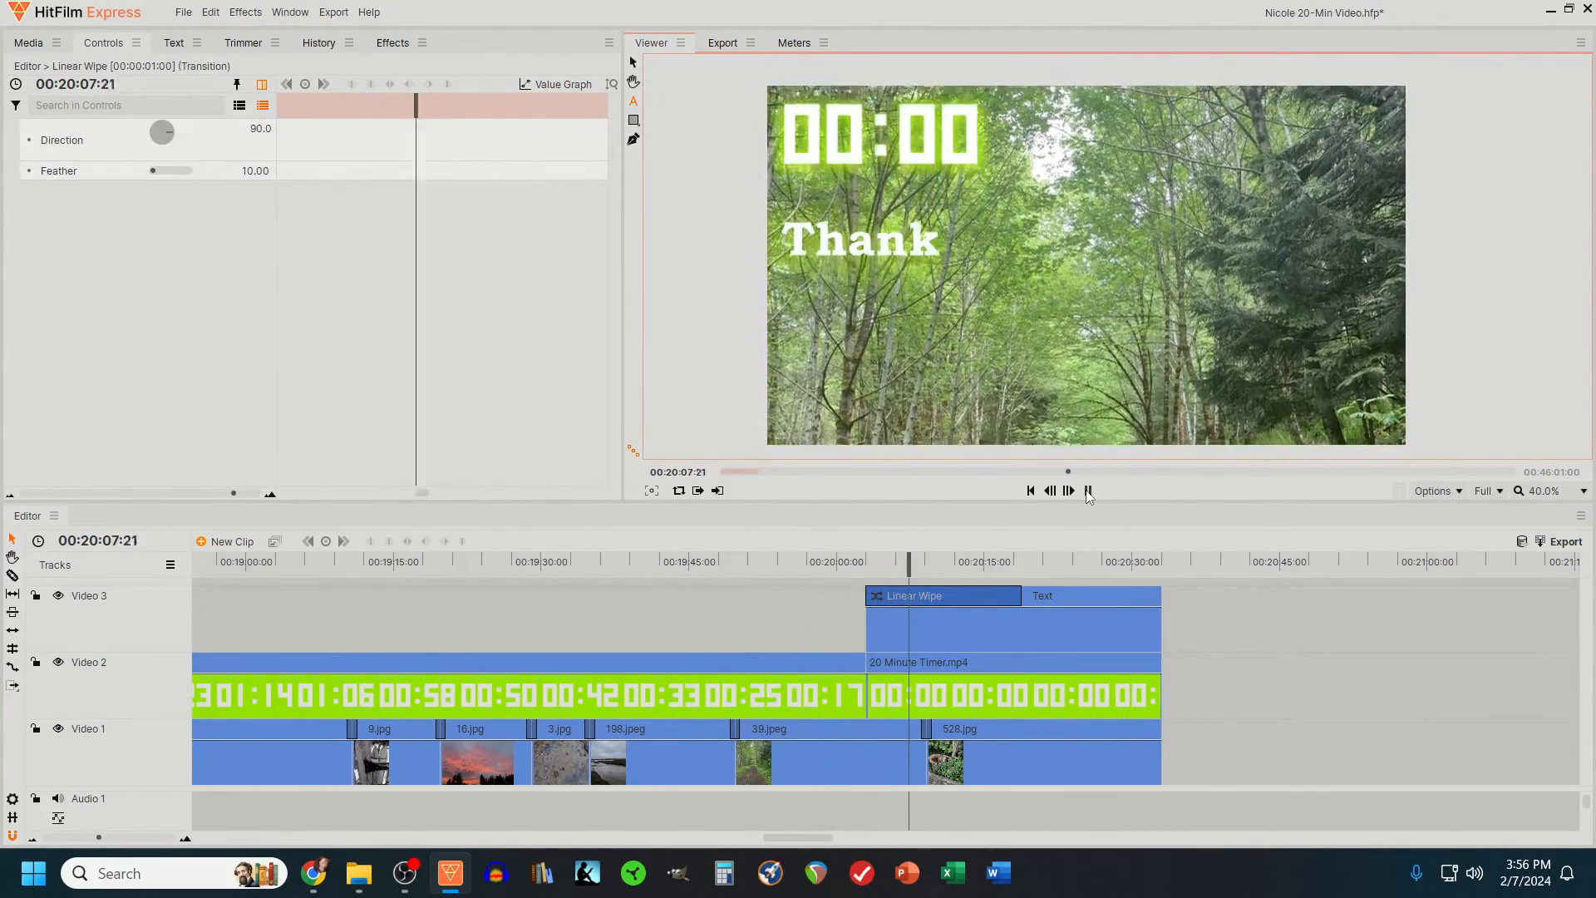
left_click(1087, 491)
left_click_drag(1022, 596, 988, 597)
left_click(842, 565)
left_click(1085, 494)
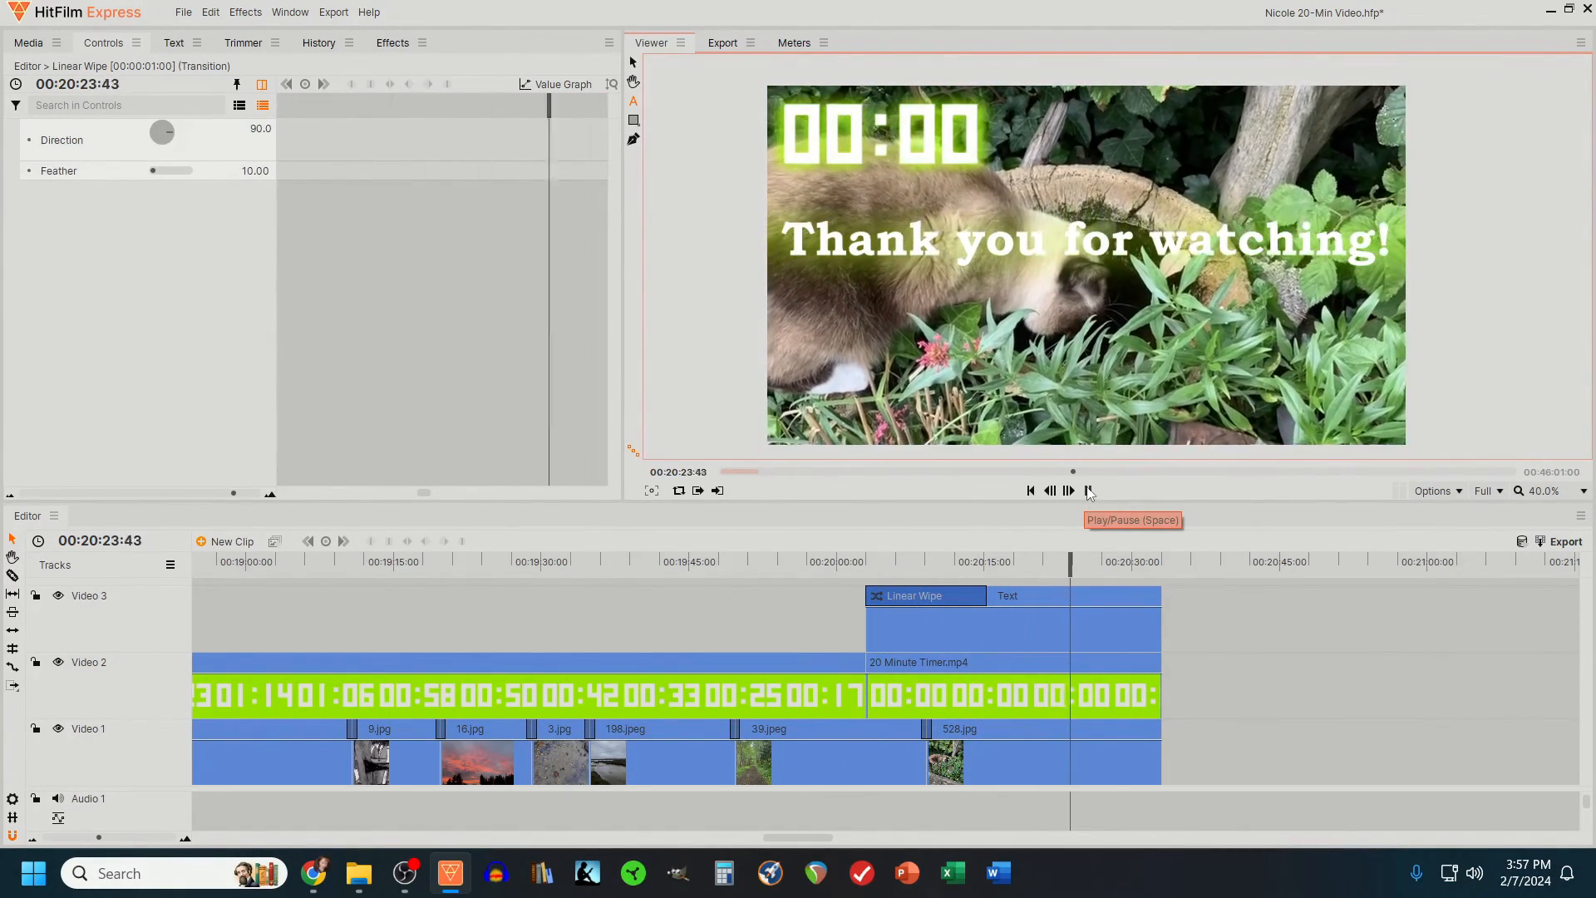
left_click(1082, 497)
- Trim the ends of the text, final timer and last photo clips together to about 00:20:24:00, and preview the ending
left_click_drag(1205, 619, 1072, 728)
left_click(967, 564)
left_click(1084, 493)
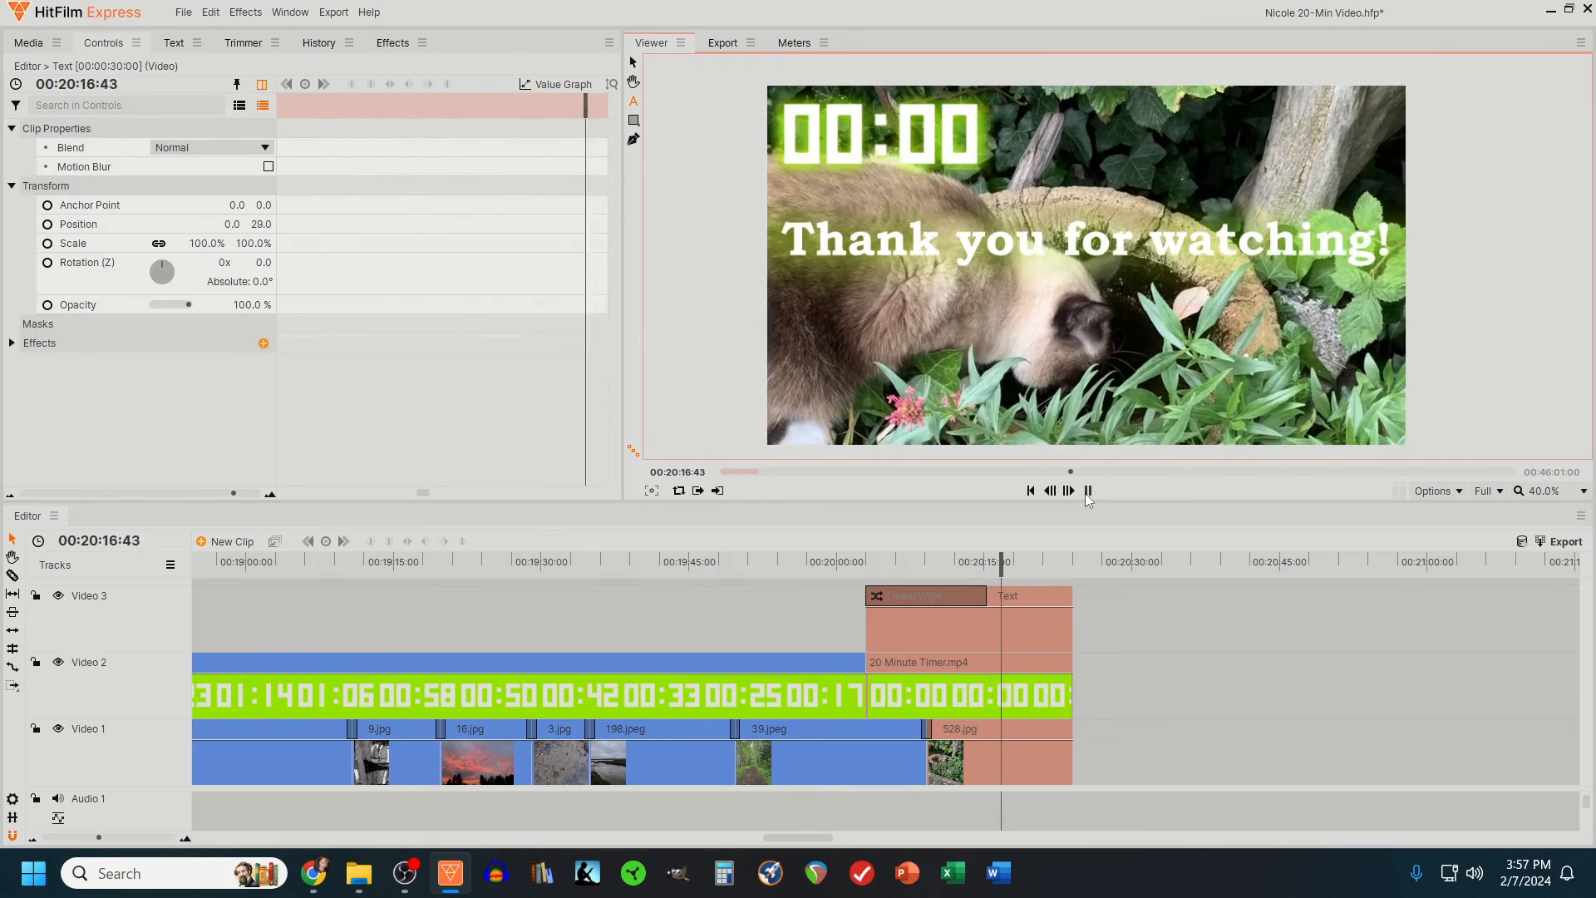
key("space")
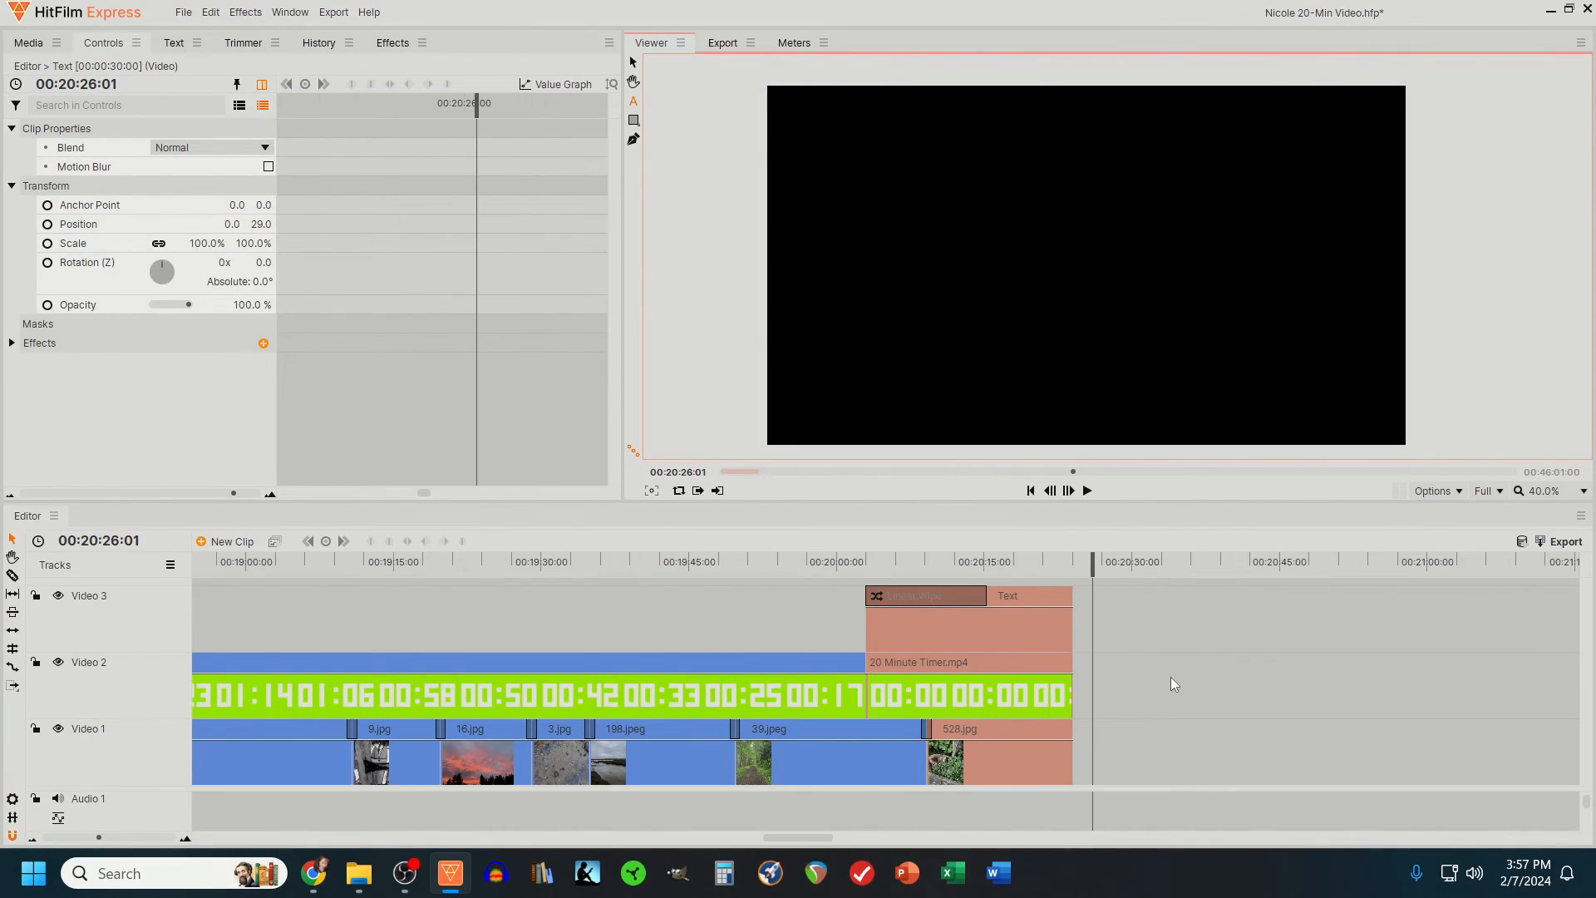
- Import 347684__atkom__chimes.mp3 and place it on Audio 1 so its second chime peak falls just after 00:20:03:00
key("ctrl+i")
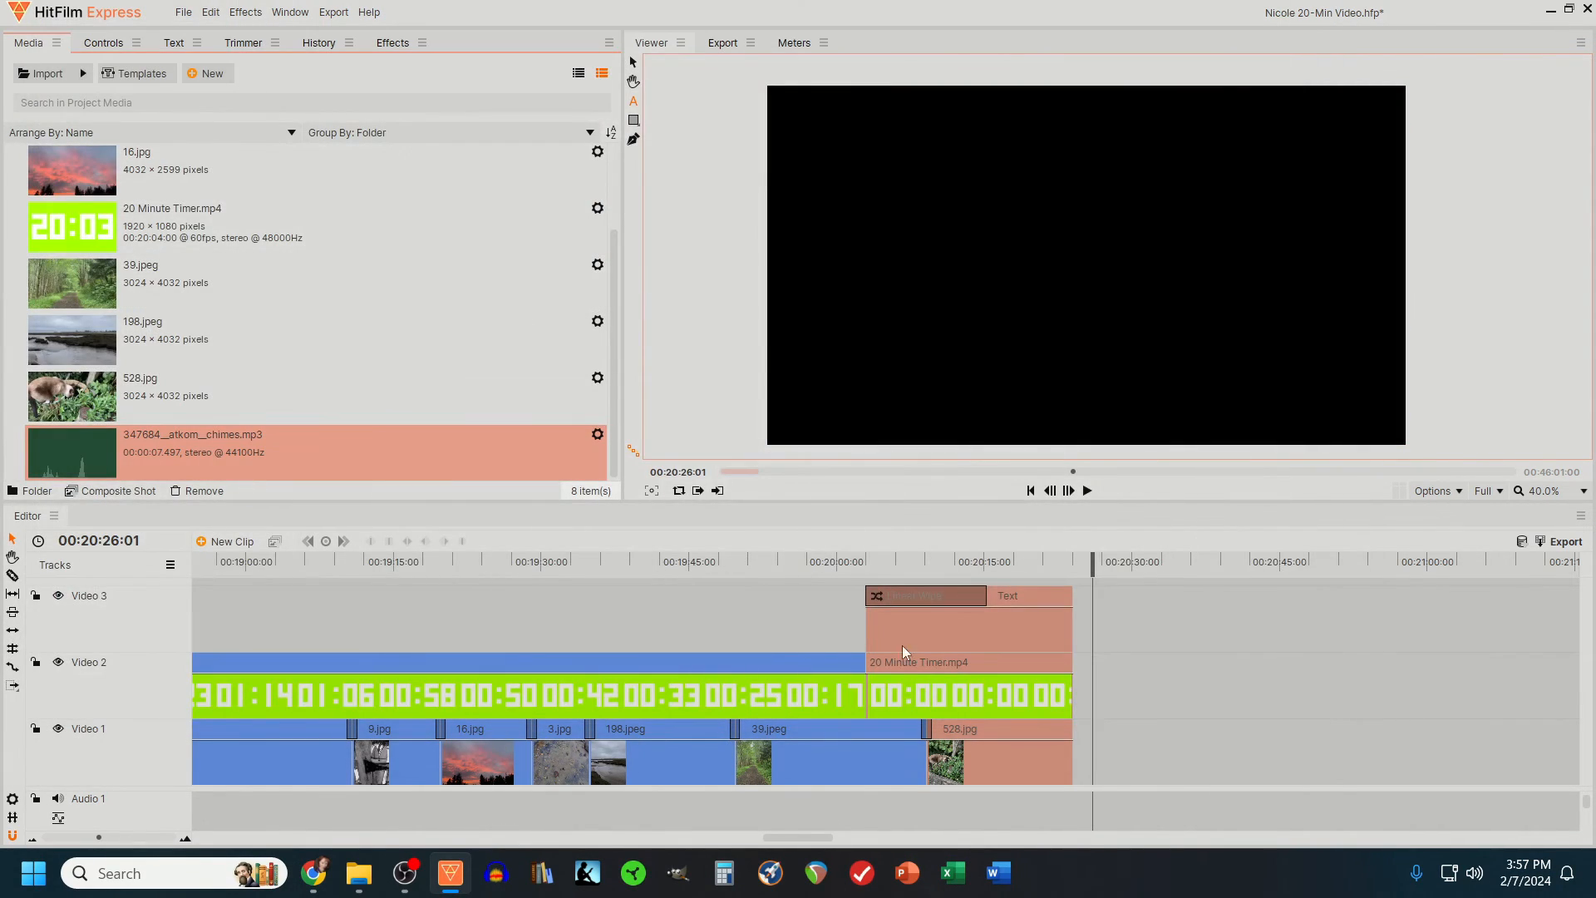
left_click_drag(72, 451, 665, 758)
left_click_drag(997, 769, 858, 769)
left_click_drag(886, 561, 1094, 560)
left_click_drag(1089, 750, 1052, 750)
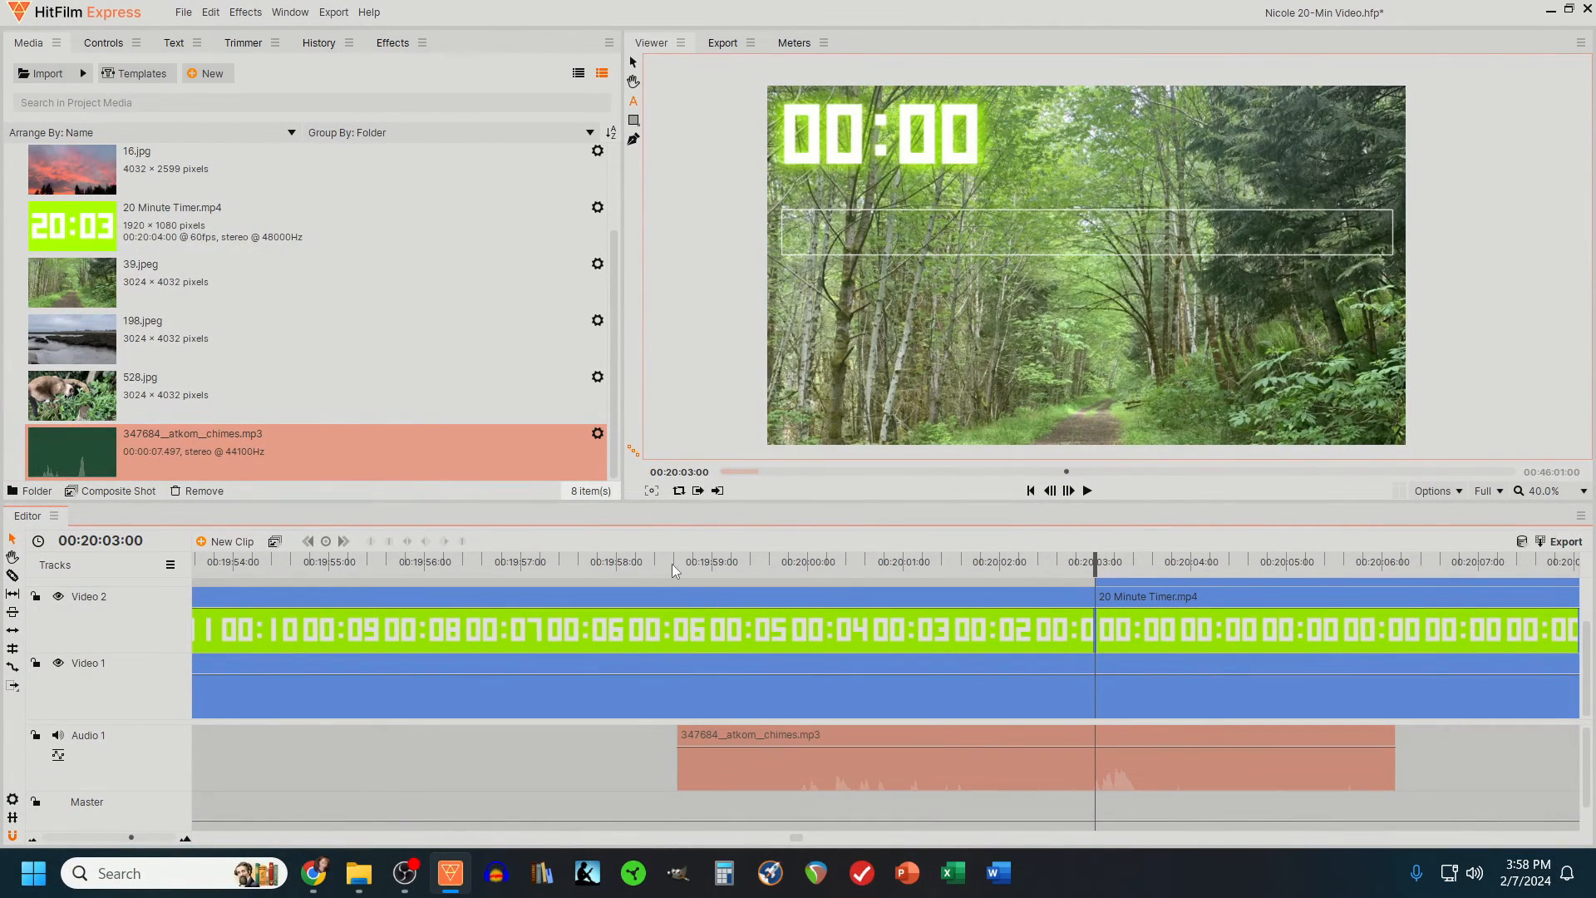
- Play the ending from the start of the chimes clip to check its timing against 00:00
left_click(676, 561)
left_click(1087, 490)
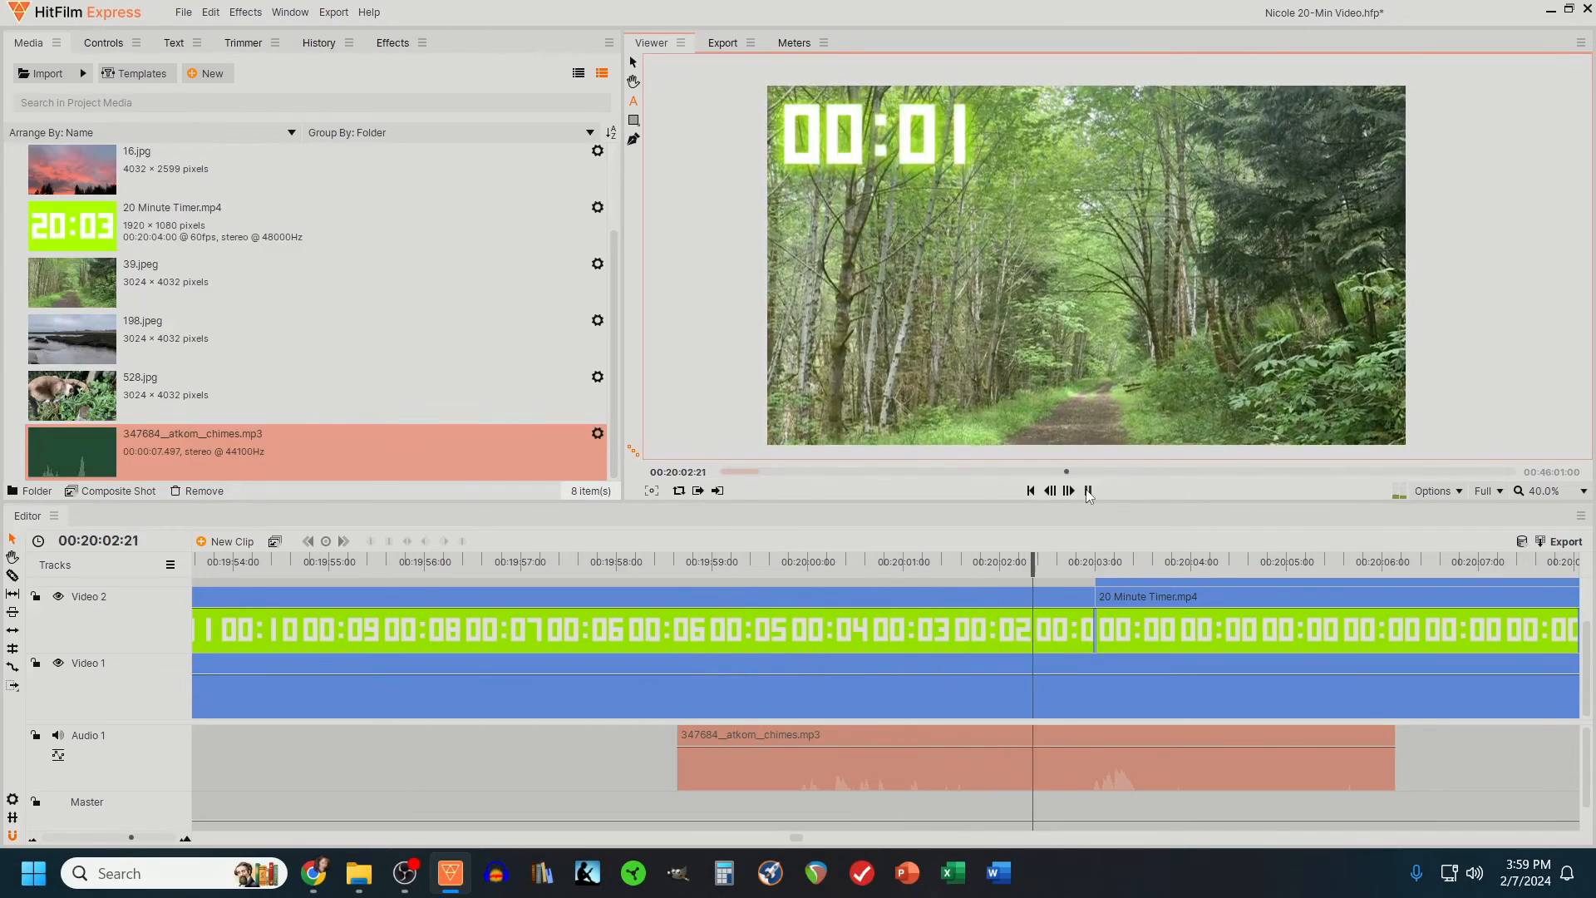
left_click(1087, 491)
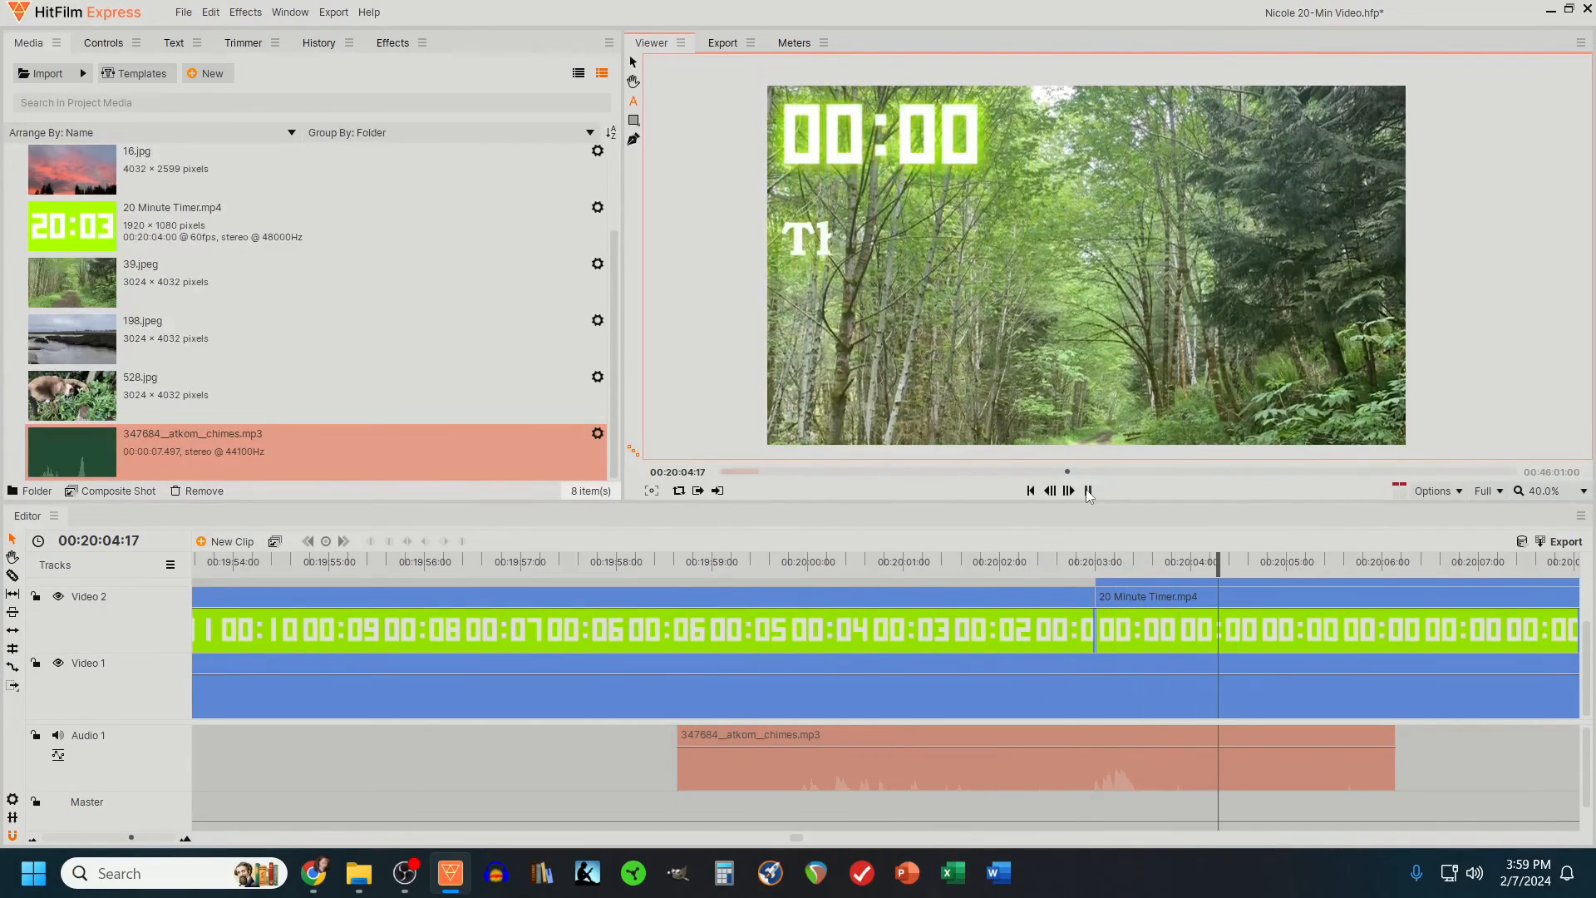
- Keyframe the chimes clip's level to rise from -12.4 dB at its start to a louder value just before 00:20:03:00, and preview it
left_click(103, 44)
left_click_drag(847, 561, 676, 563)
left_click_drag(185, 147, 185, 147)
left_click(48, 148)
left_click(1084, 563)
left_click_drag(1084, 569, 645, 573)
left_click(1087, 491)
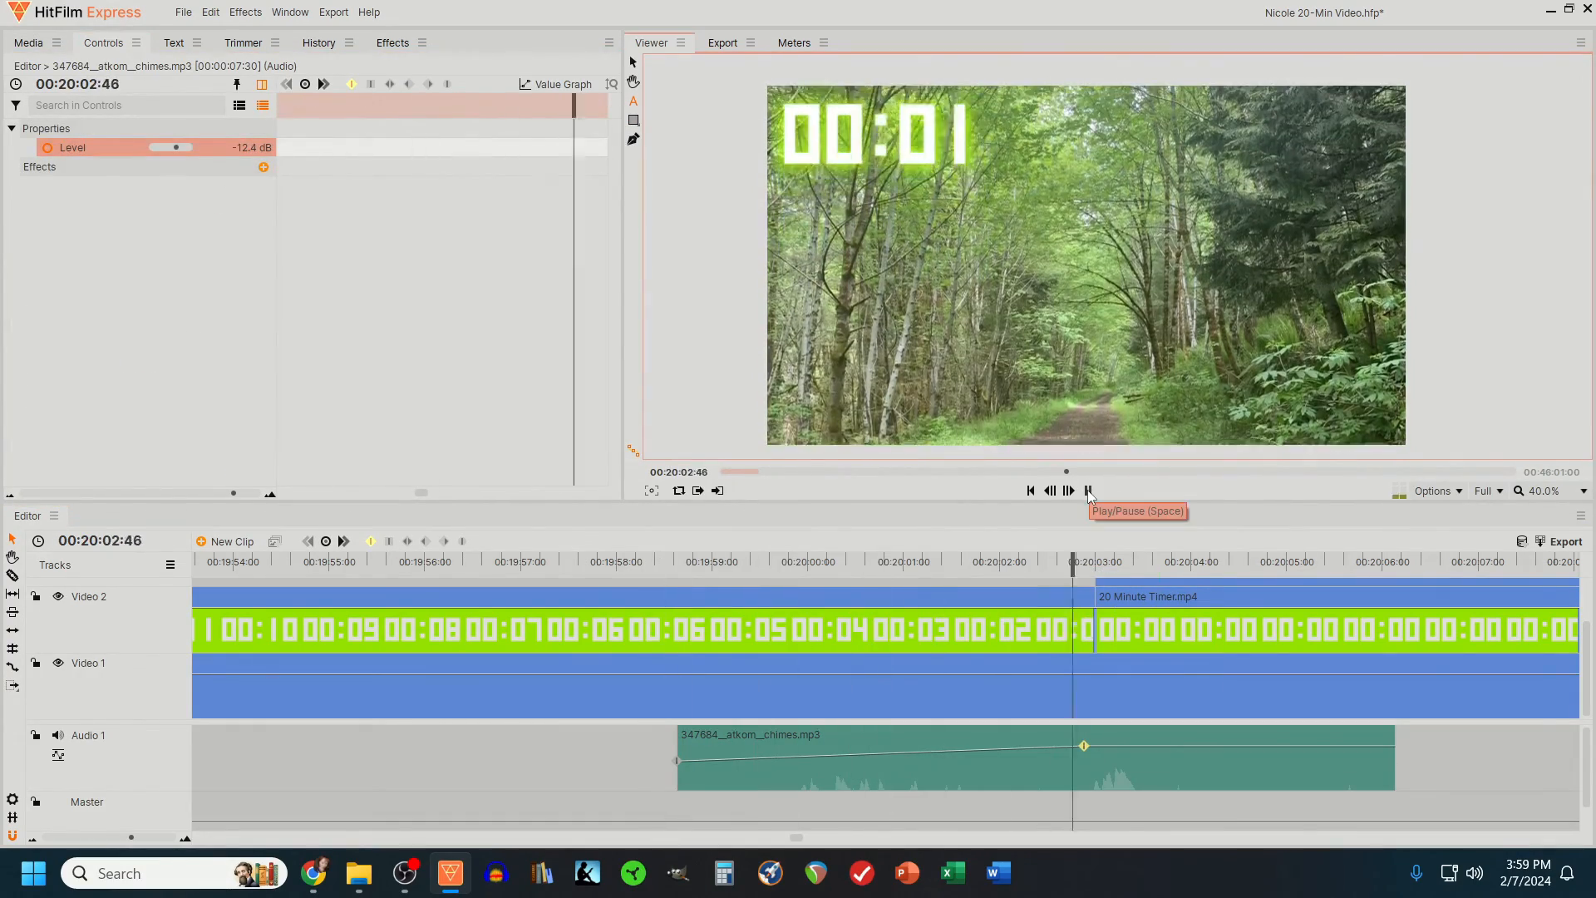
left_click(1087, 491)
- Move the chimes clip's second level keyframe slightly later and down to 8.0 dB, and preview the fade-in
left_click_drag(1084, 745, 1086, 748)
left_click(655, 567)
left_click(1087, 491)
left_click(1087, 491)
left_click(759, 564)
left_click(1087, 491)
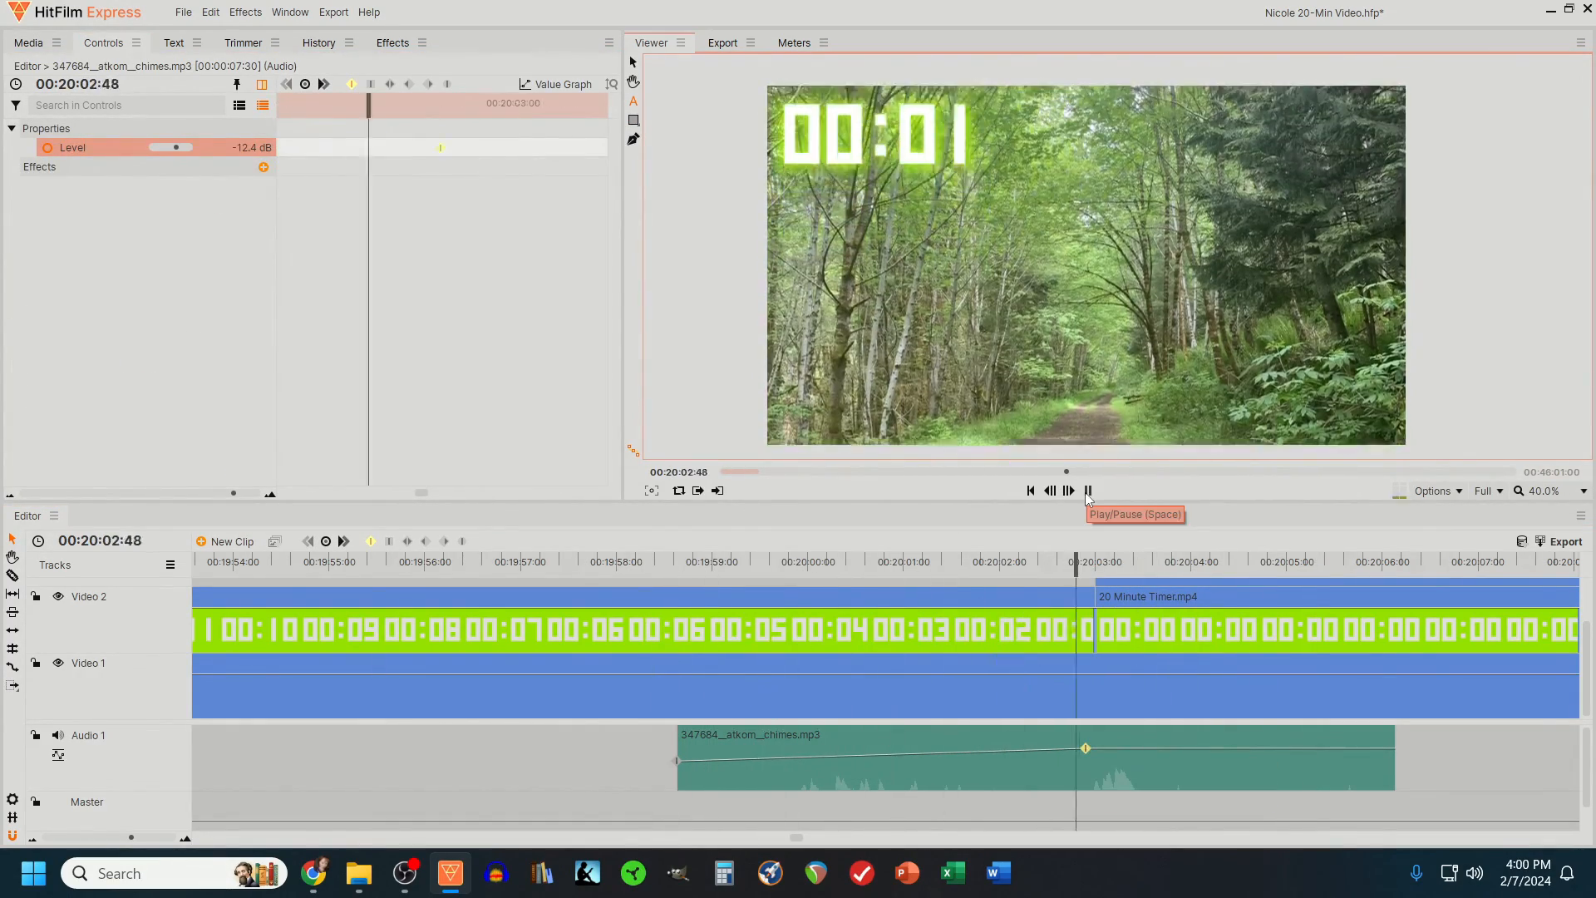
left_click(1087, 491)
- Export the timeline contents as an MP4 in the 20 minute timer folder, named with the owner's first name and "20-Minute Sprint Timer"
left_click_drag(131, 837, 93, 837)
scroll(1083, 655, "up", 1)
left_click(1559, 542)
left_click(1525, 560)
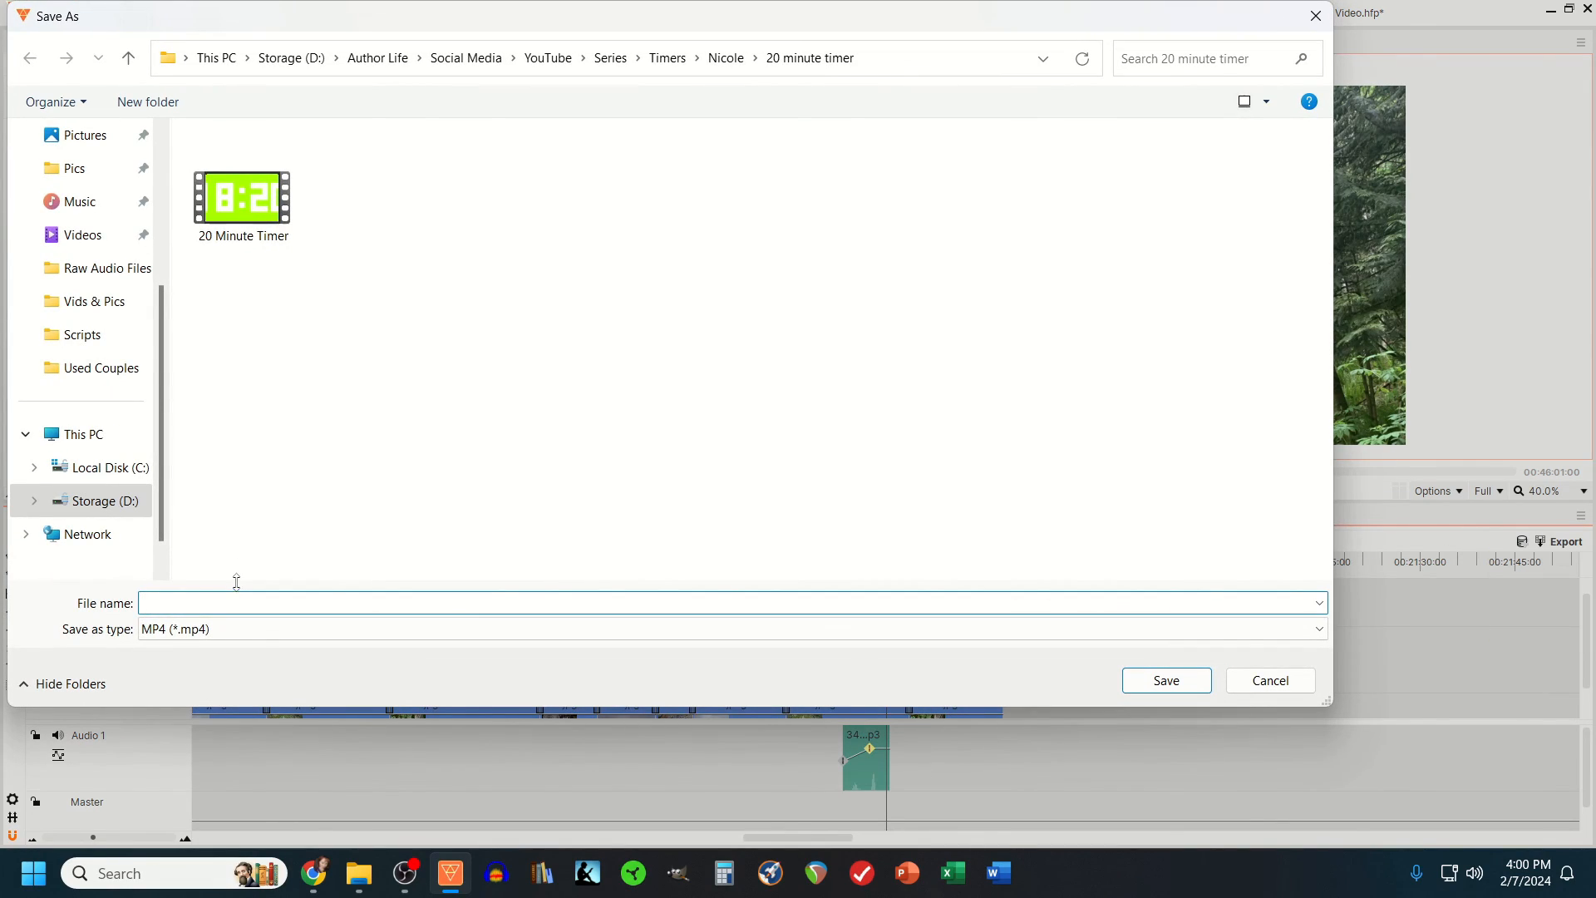
type("Nicole's 20-Minute Sprint Timer")
left_click(1133, 681)
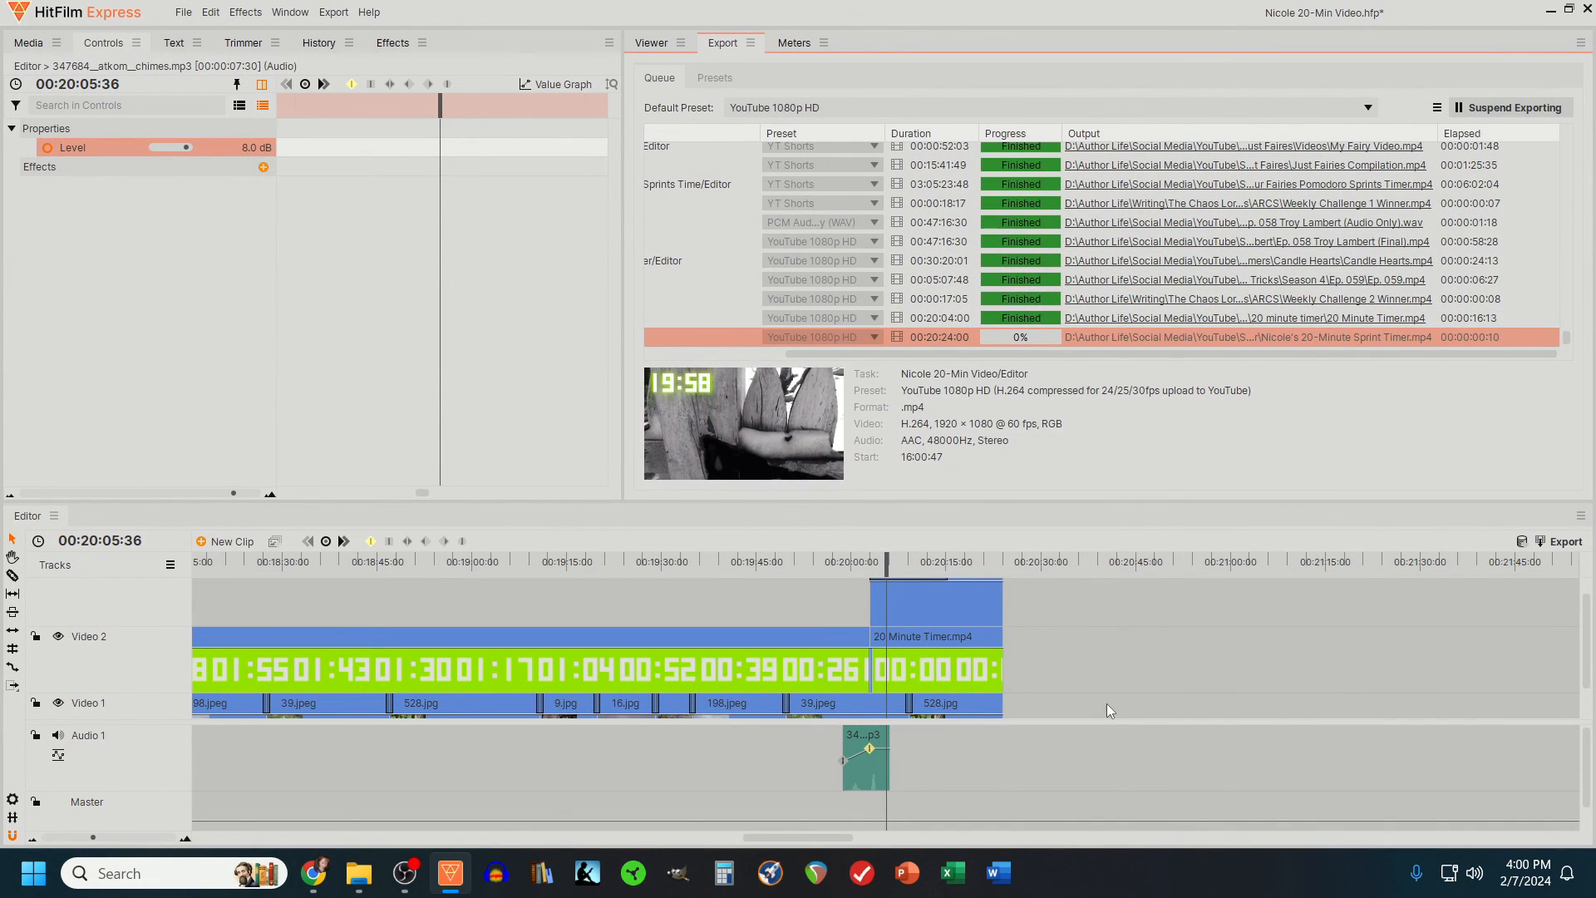
scroll(1095, 681, "down", 1)
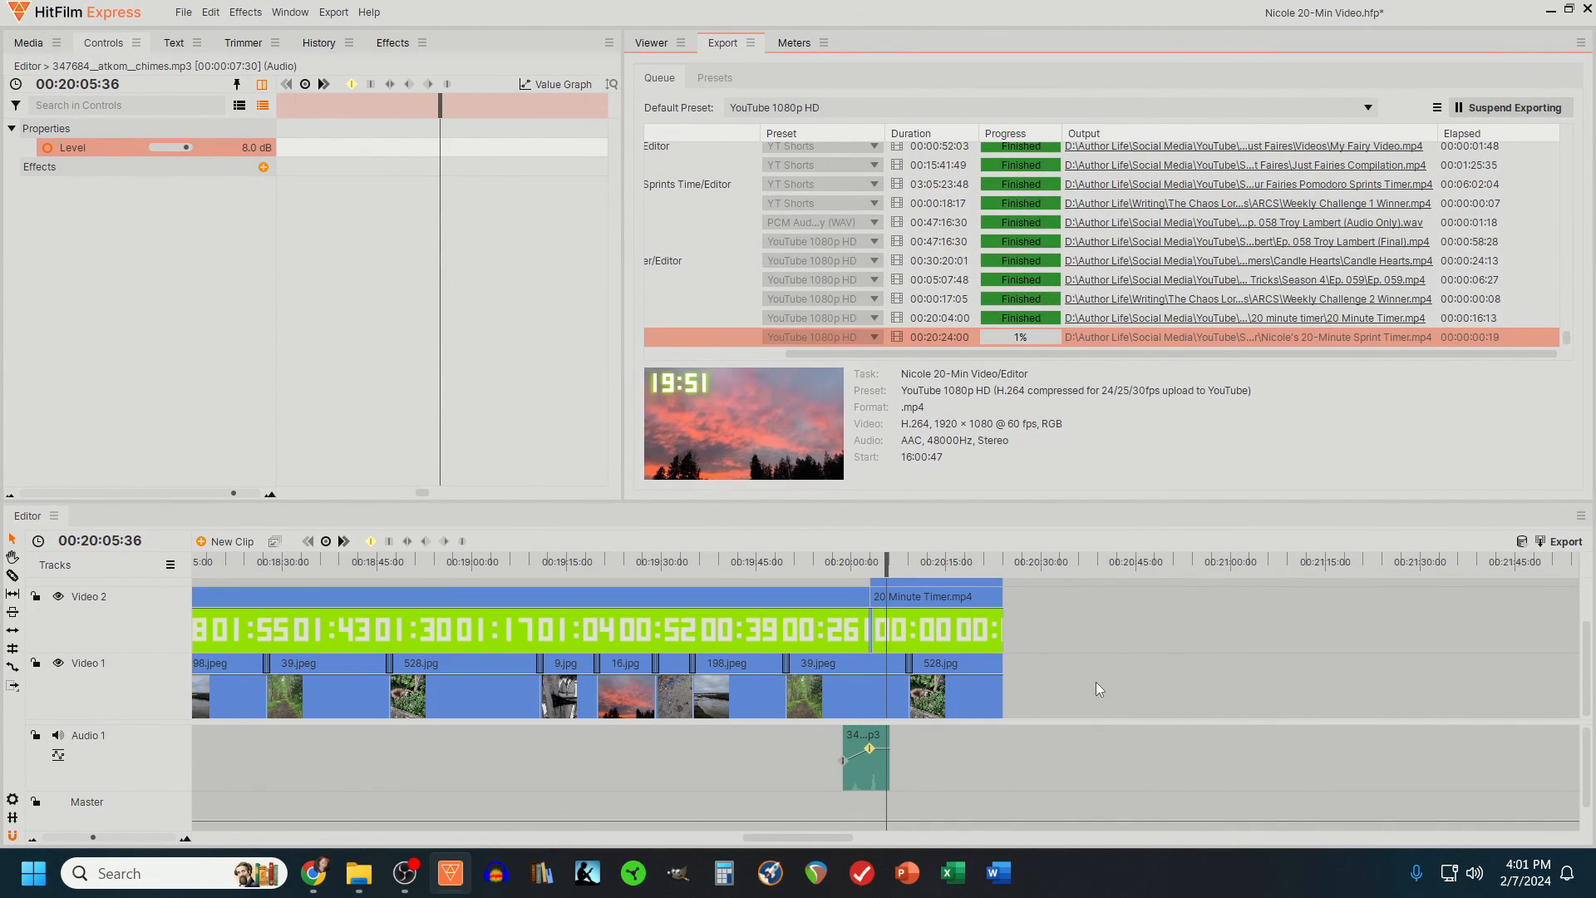